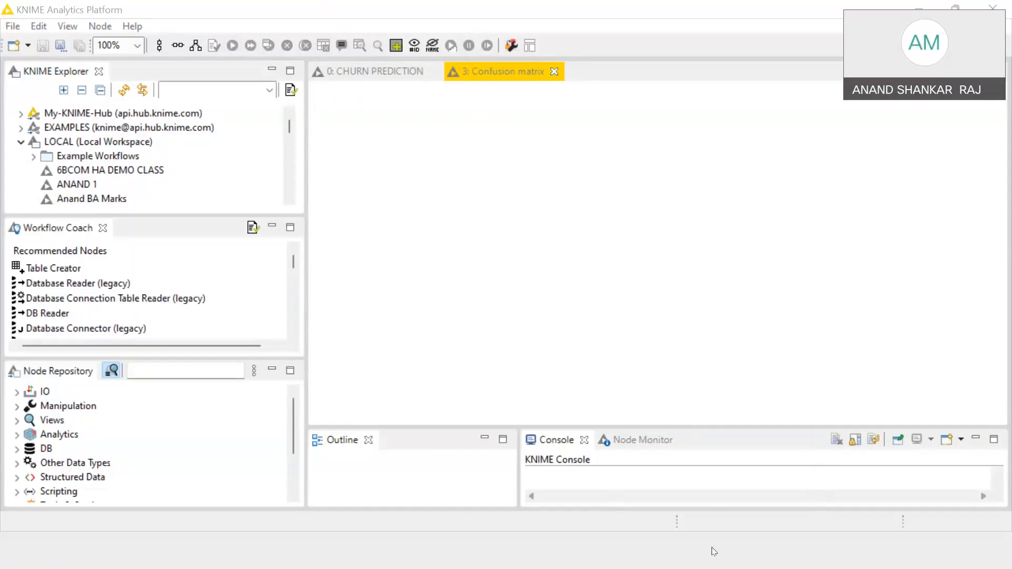
Add a File Reader node to the Confusion matrix workflow and label it IRIS DATA
left_click(514, 289)
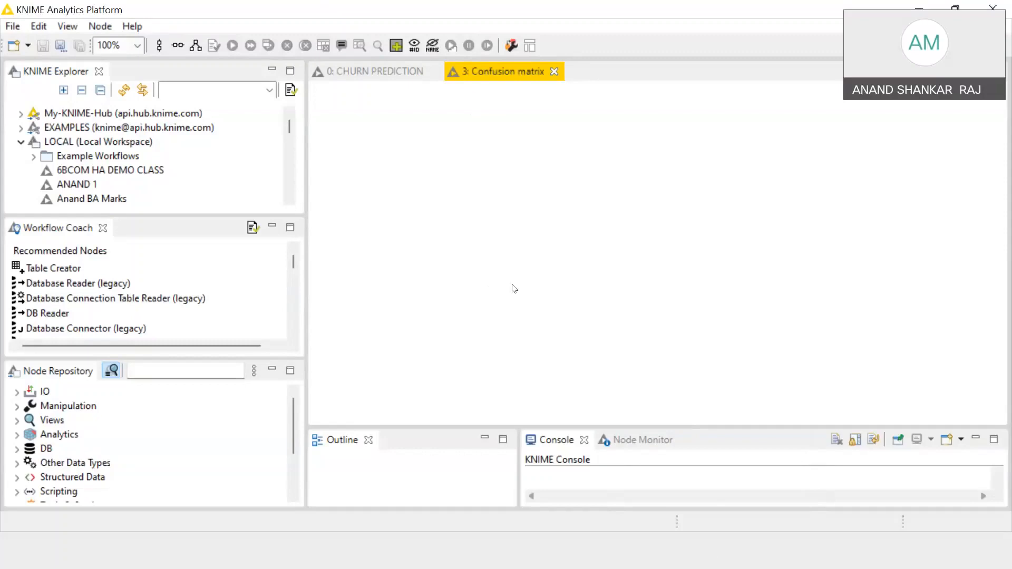
left_click(180, 373)
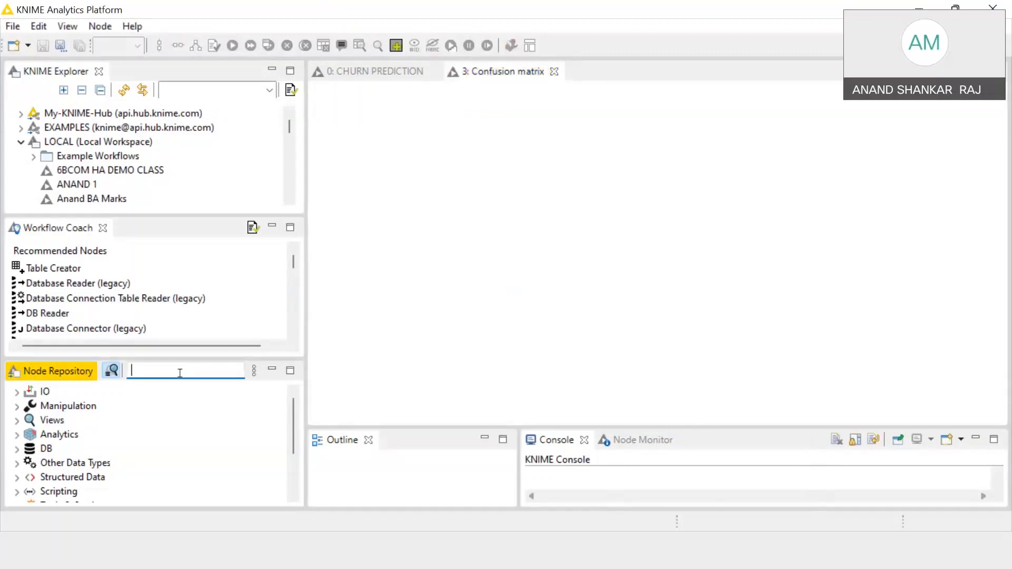
type("file")
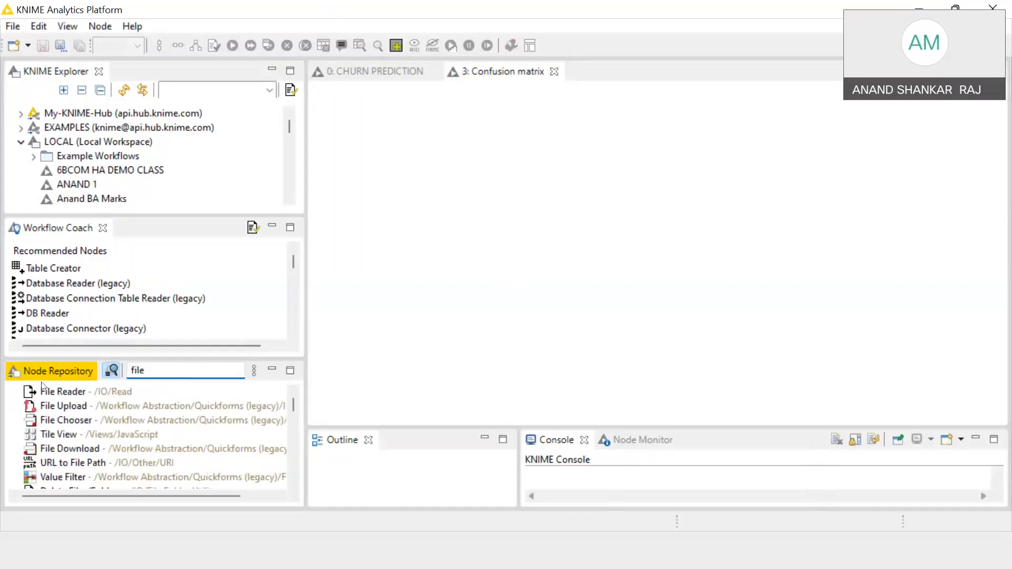
left_click_drag(59, 392, 391, 238)
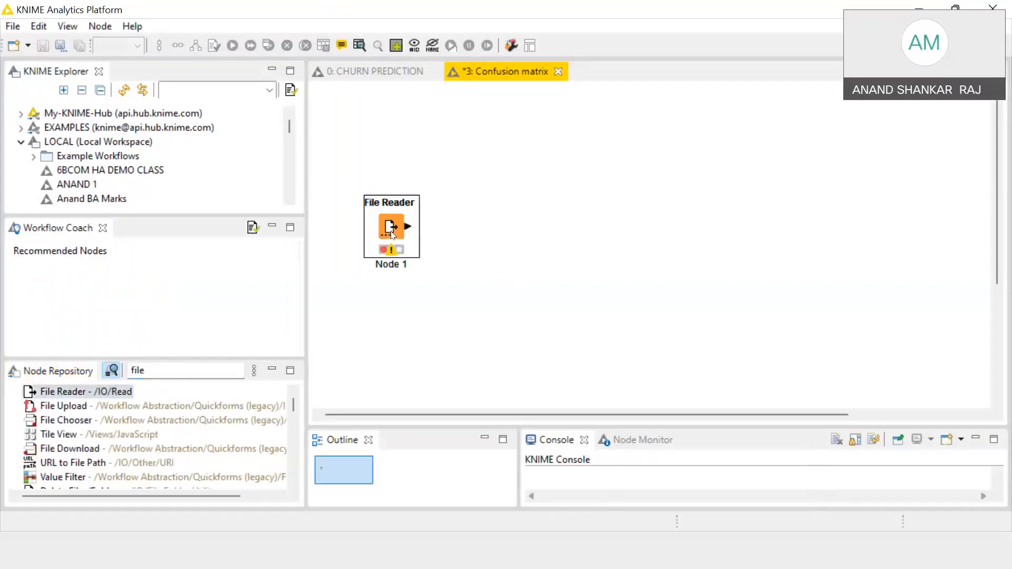
double_click(383, 266)
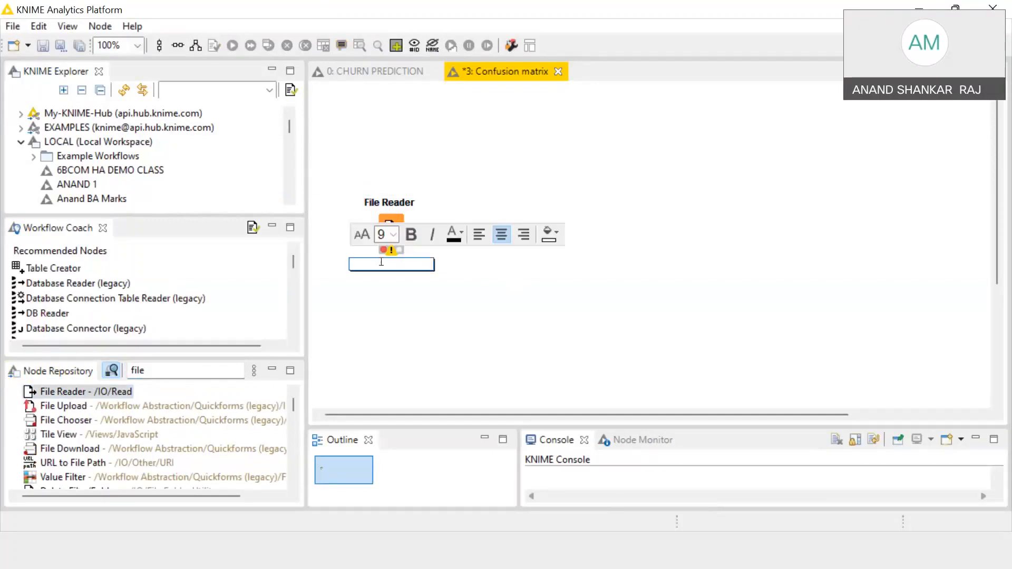
type("IRIS DATA")
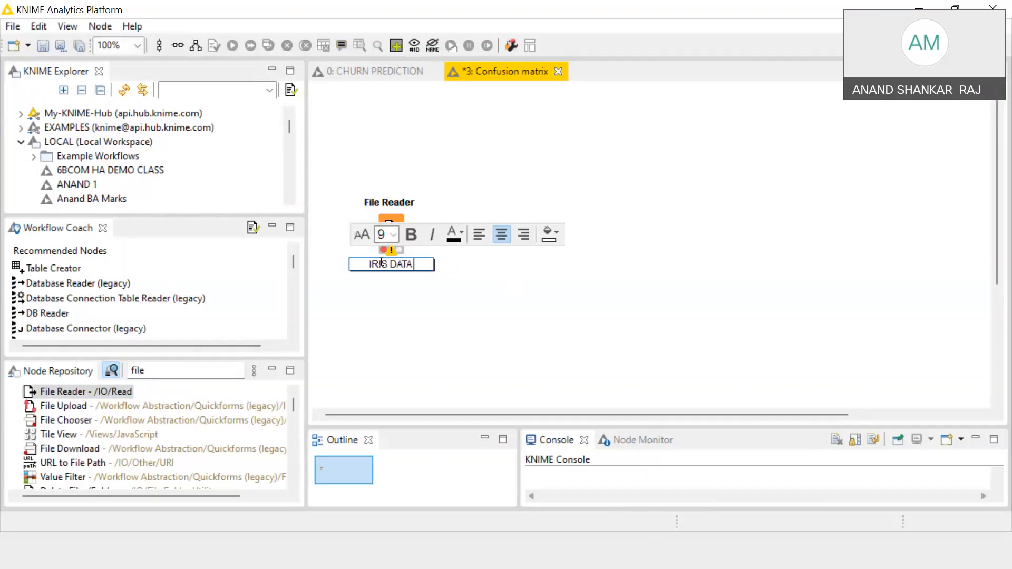
left_click(424, 319)
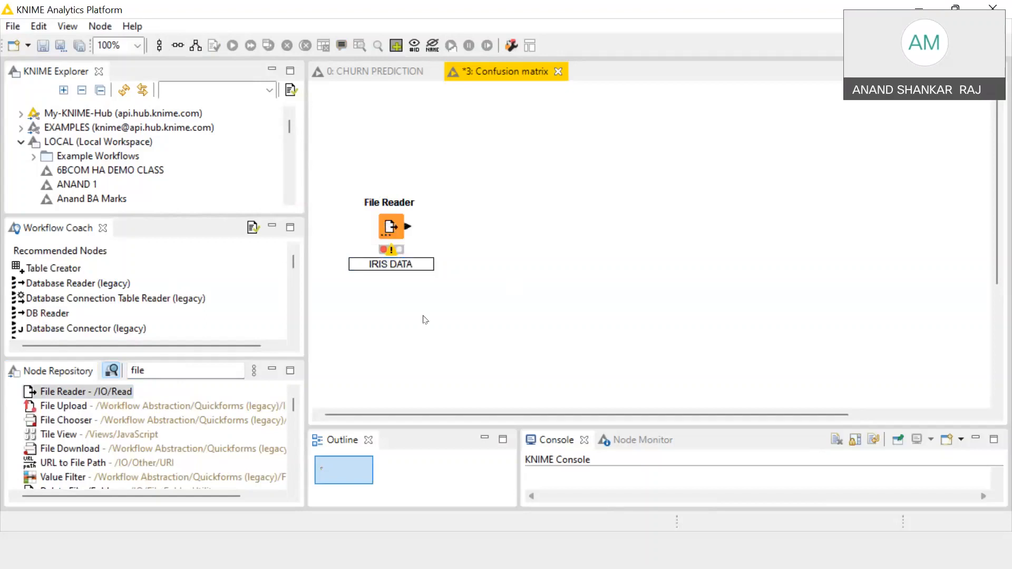
Configure the File Reader to read the IrisDataSet KNIME csv file from the KNMIE folder in Documents
right_click(385, 227)
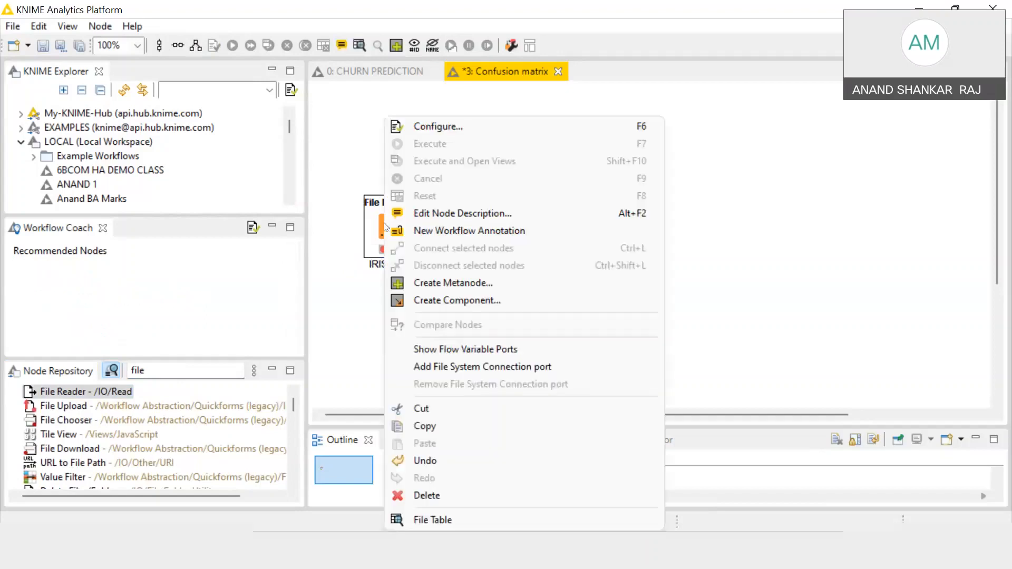
left_click(428, 129)
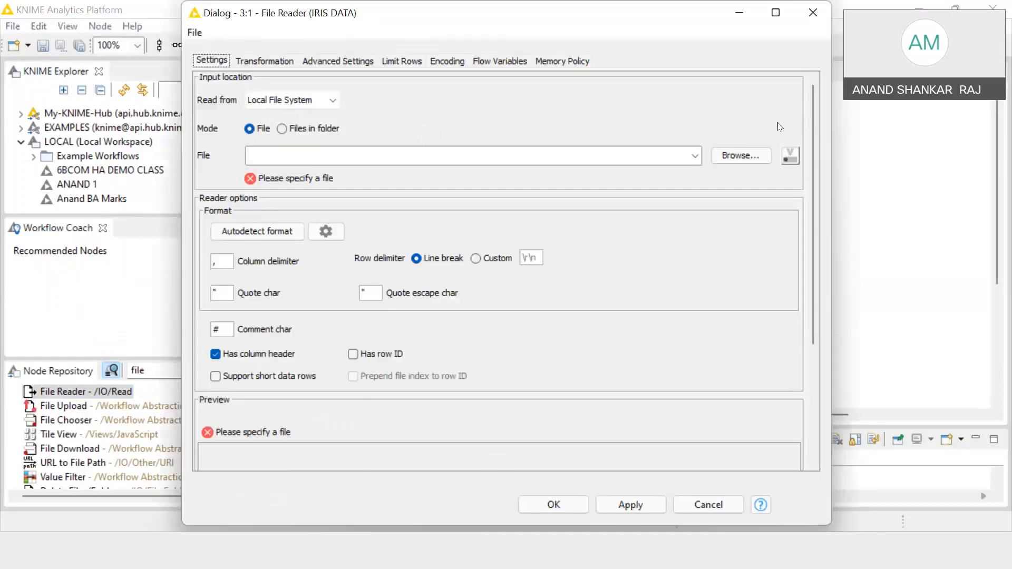
left_click(757, 161)
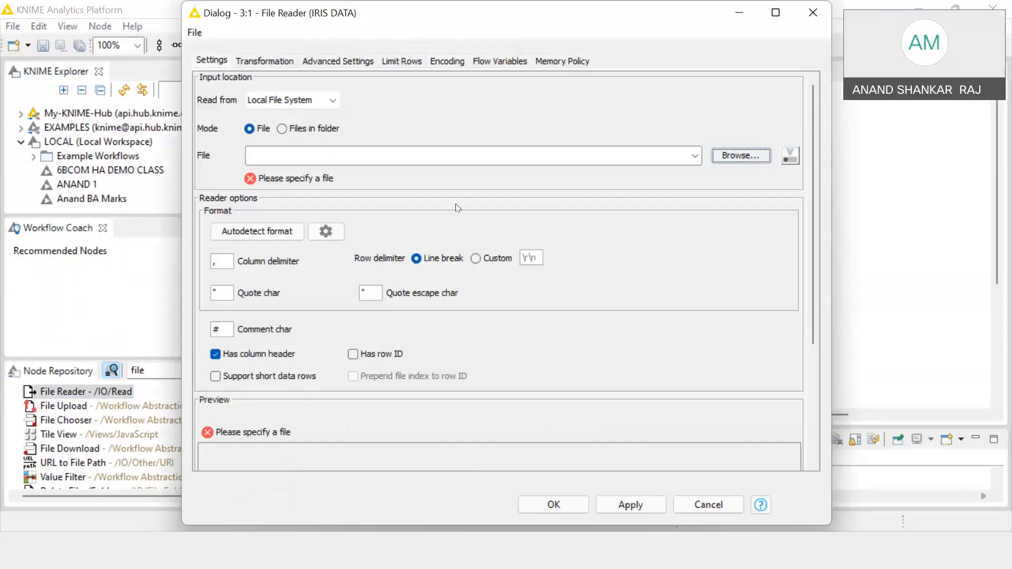
scroll(599, 280, "right", 3)
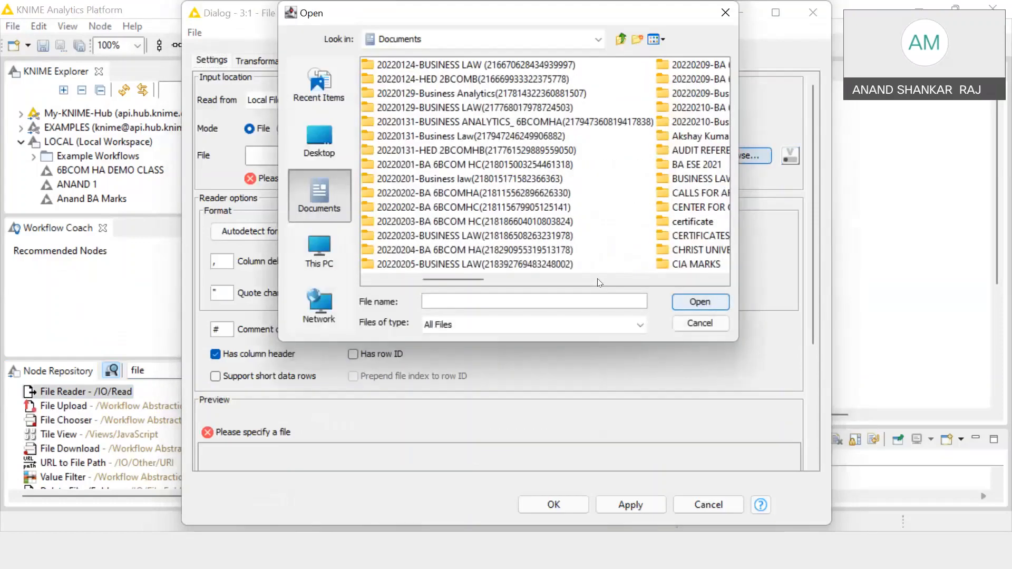
scroll(599, 284, "right", 1)
scroll(599, 283, "right", 1)
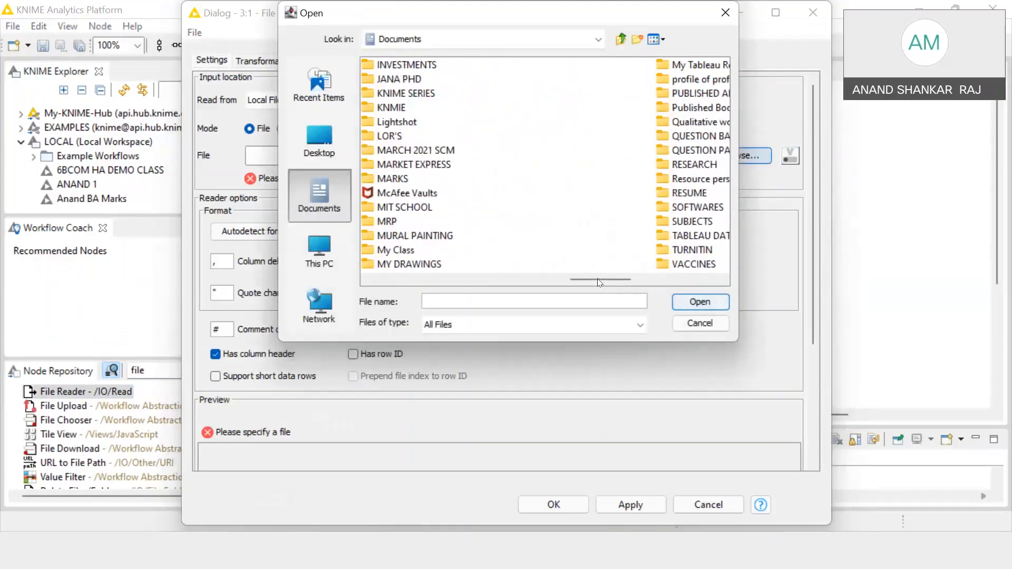
left_click(390, 107)
double_click(379, 111)
left_click(536, 70)
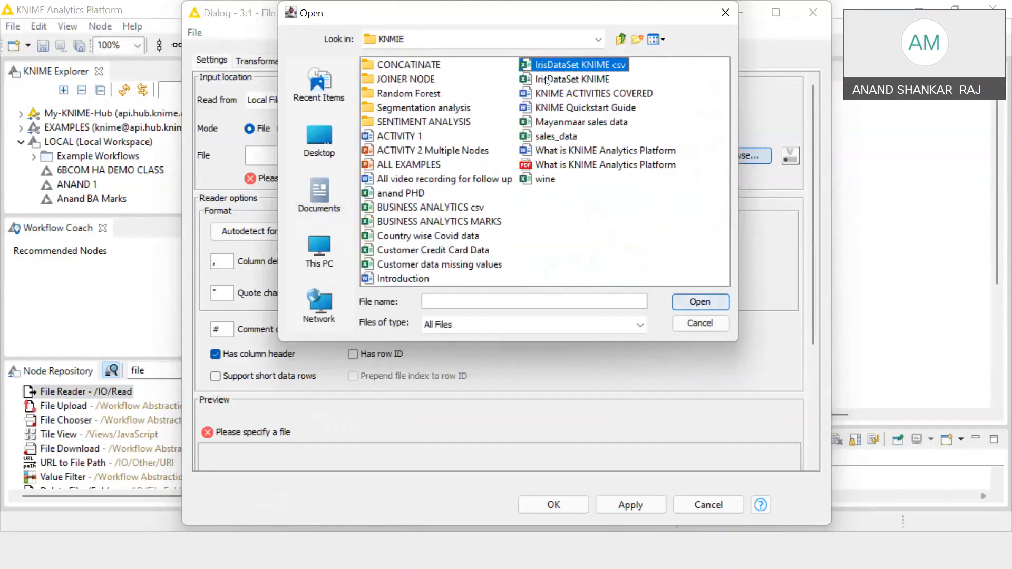
left_click(714, 303)
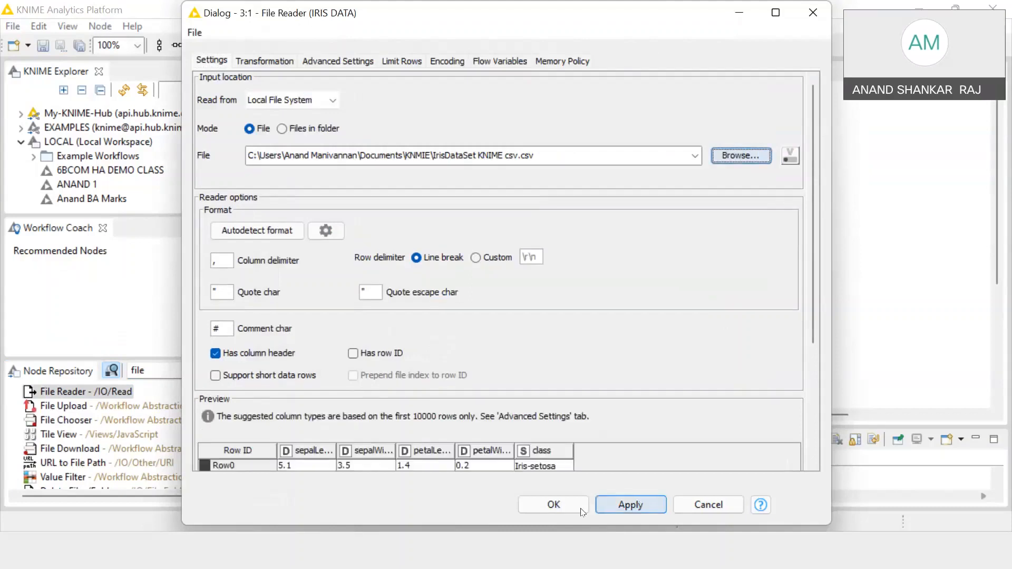
left_click(554, 505)
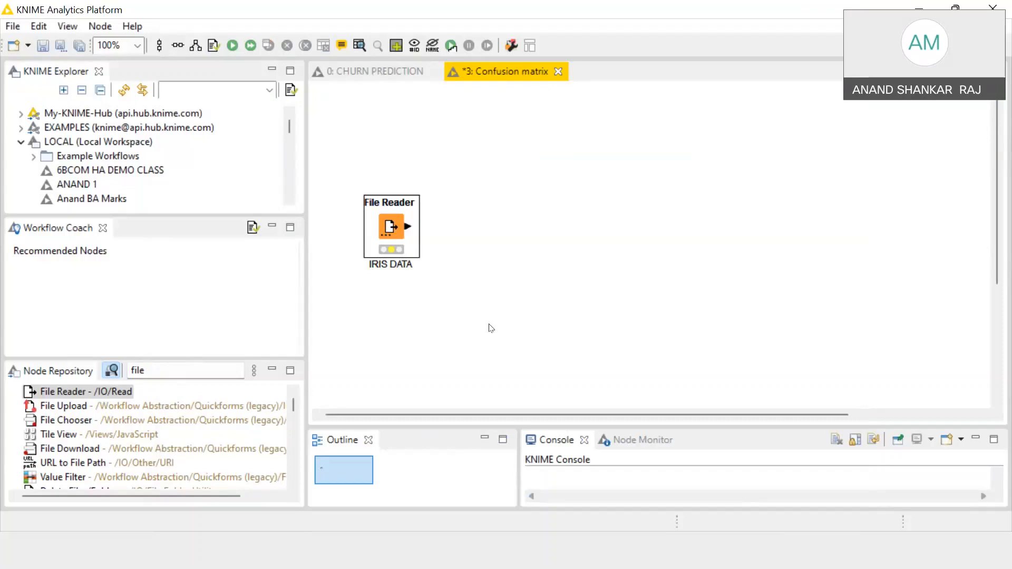
Execute the File Reader node and review the iris rows in its output file table
right_click(387, 232)
left_click(429, 147)
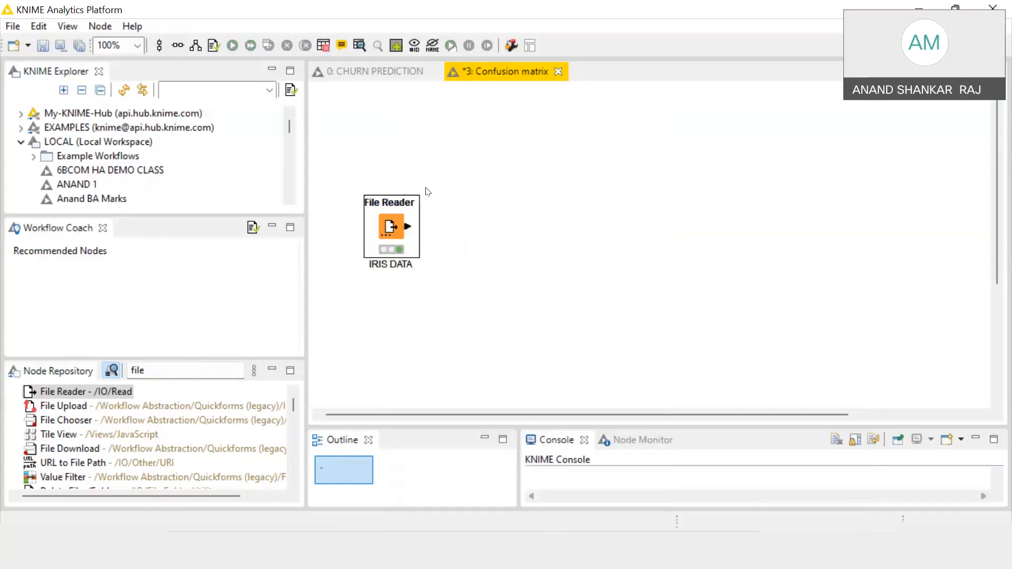
right_click(400, 221)
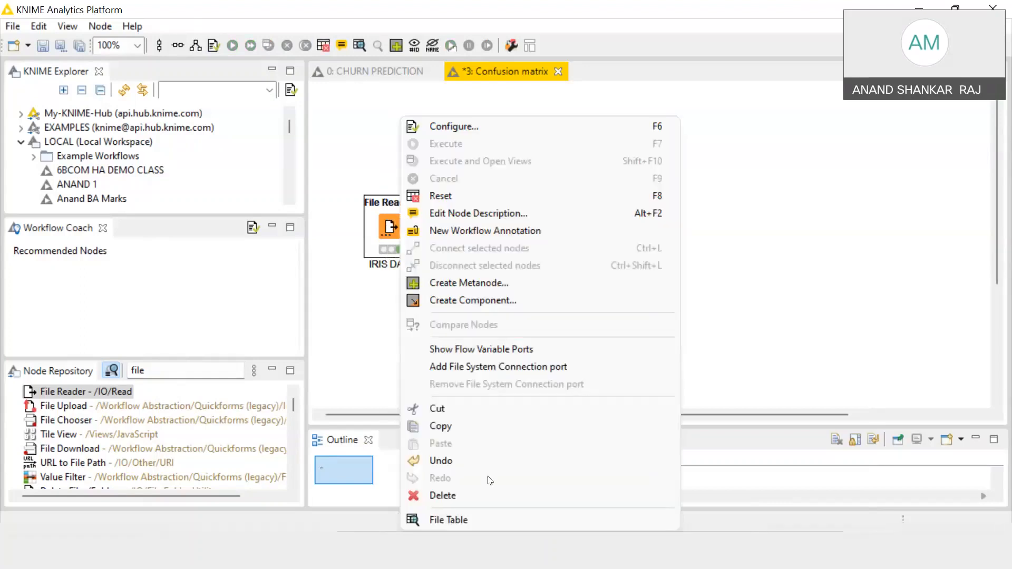
left_click(456, 521)
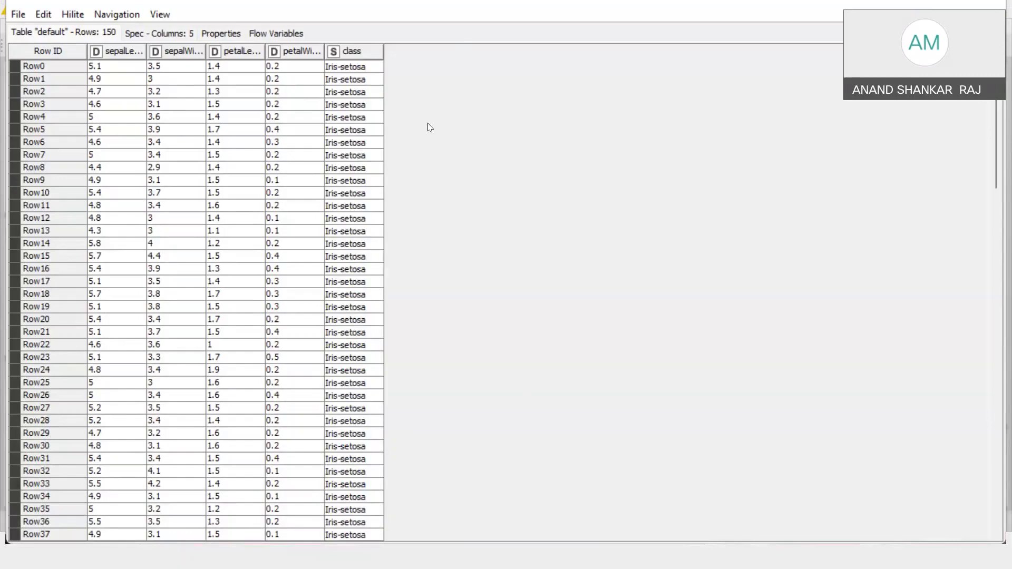
scroll(430, 127, "down", 11)
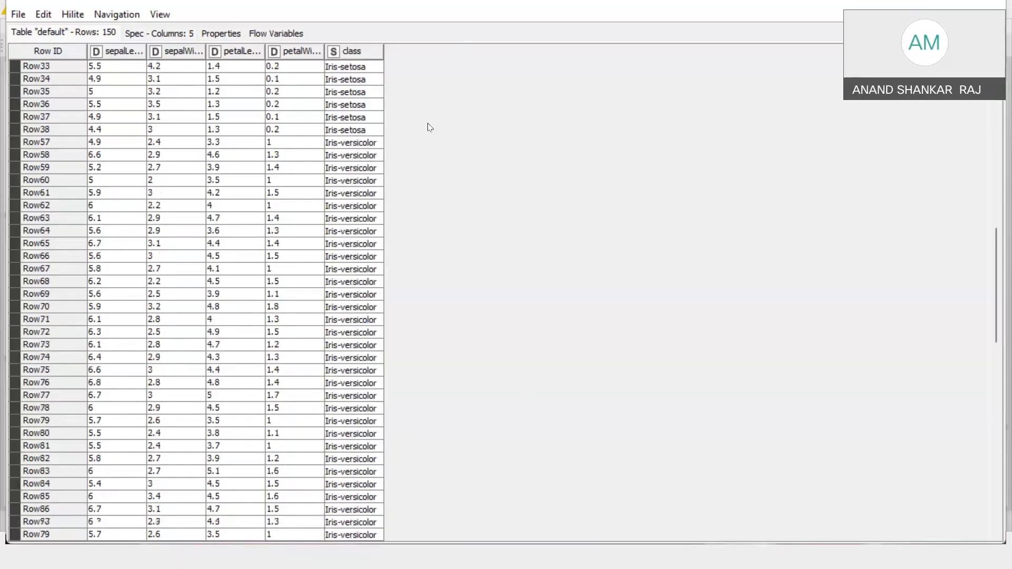
scroll(429, 127, "up", 11)
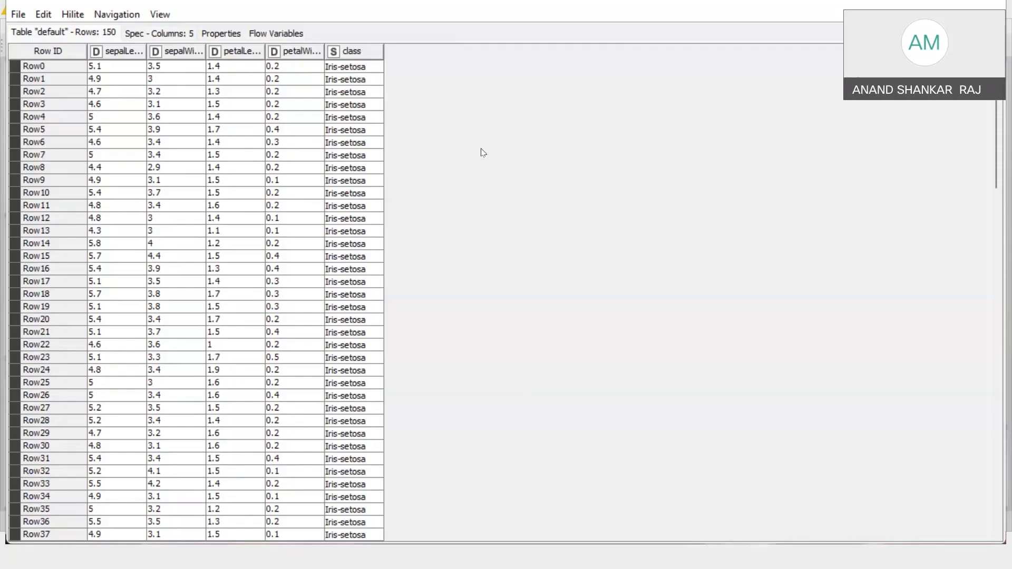
left_click(989, 2)
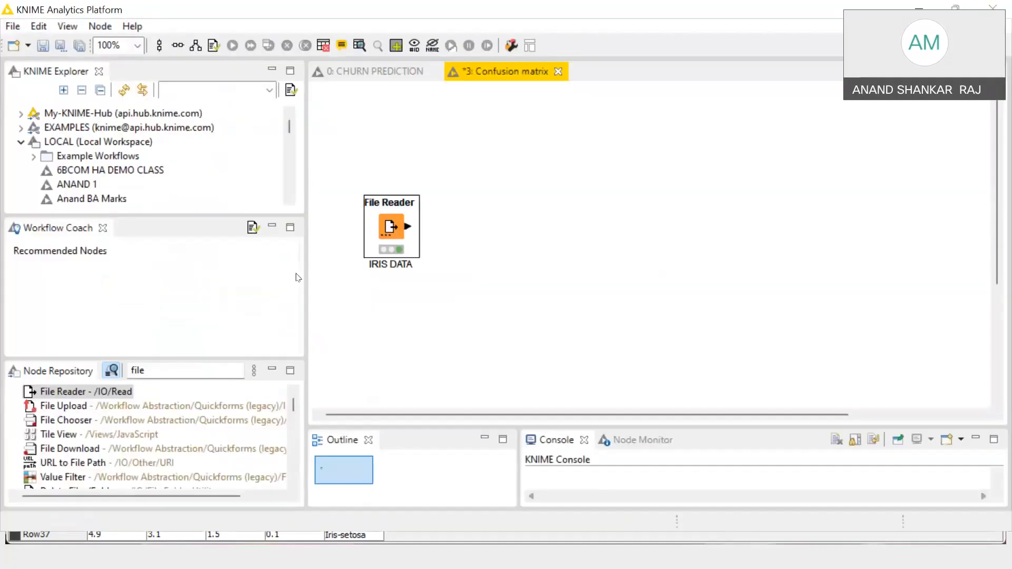
Find the Partitioning node in the node repository and add it to the workflow beside the File Reader
left_click(180, 371)
key("BackSpace")
key("BackSpace")
key("BackSpace")
key("BackSpace")
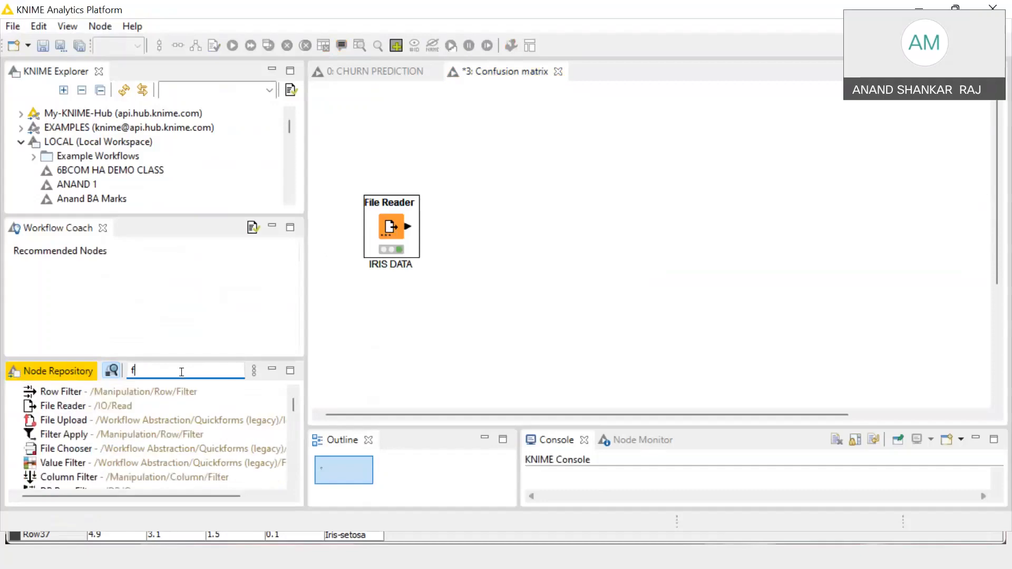
type("PARTI")
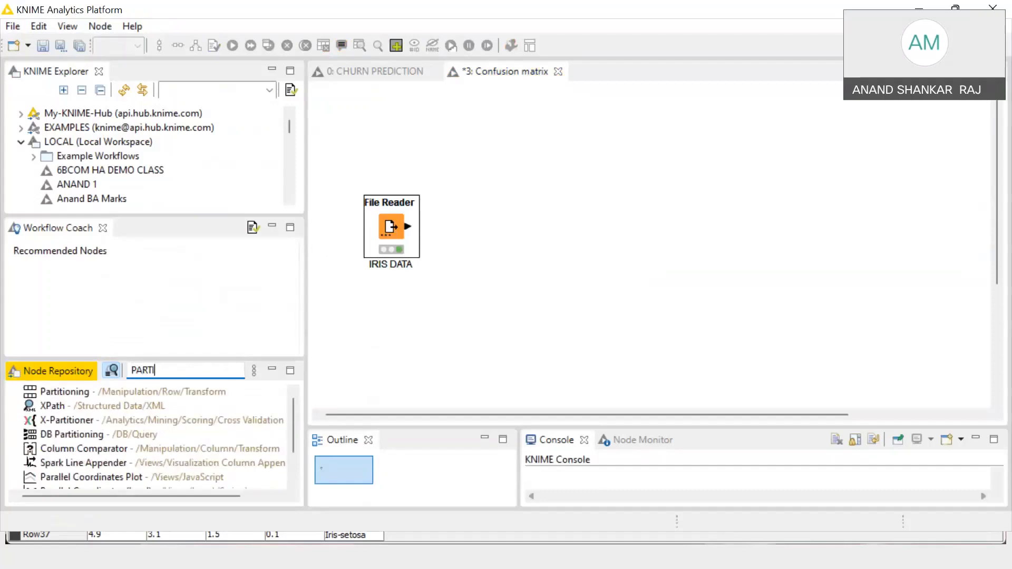
type("O")
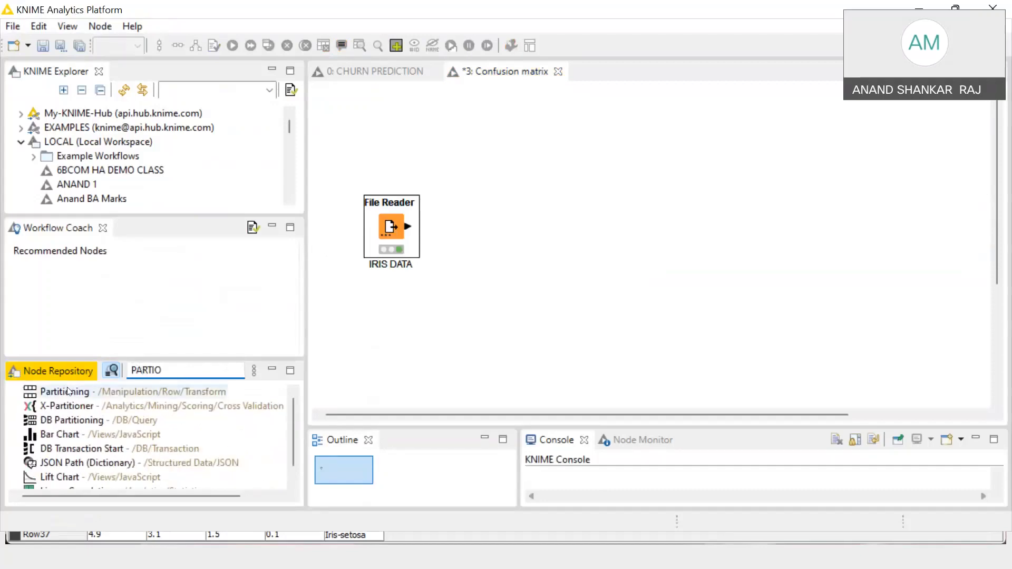
left_click_drag(67, 391, 498, 211)
left_click(514, 266)
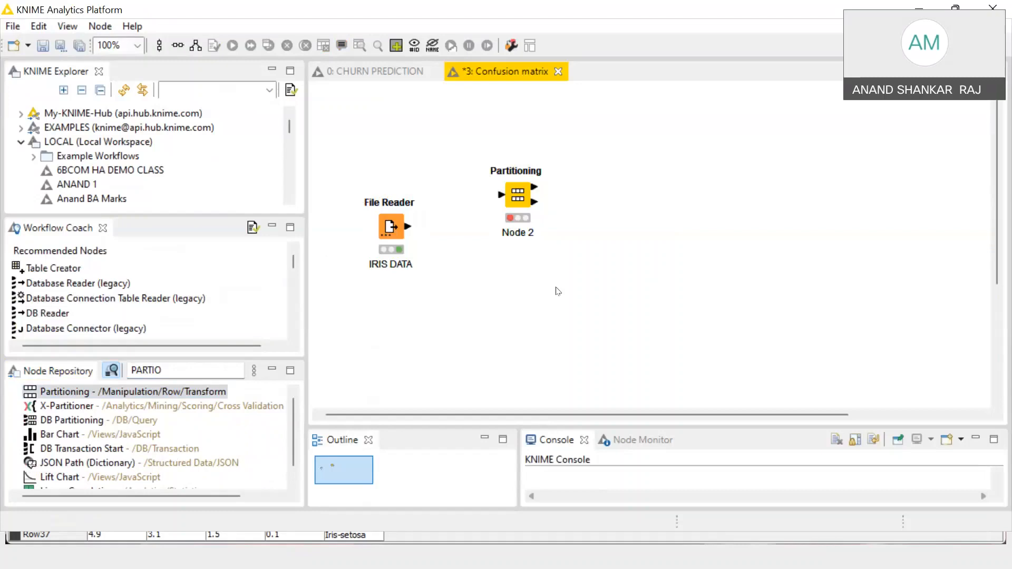
left_click(712, 549)
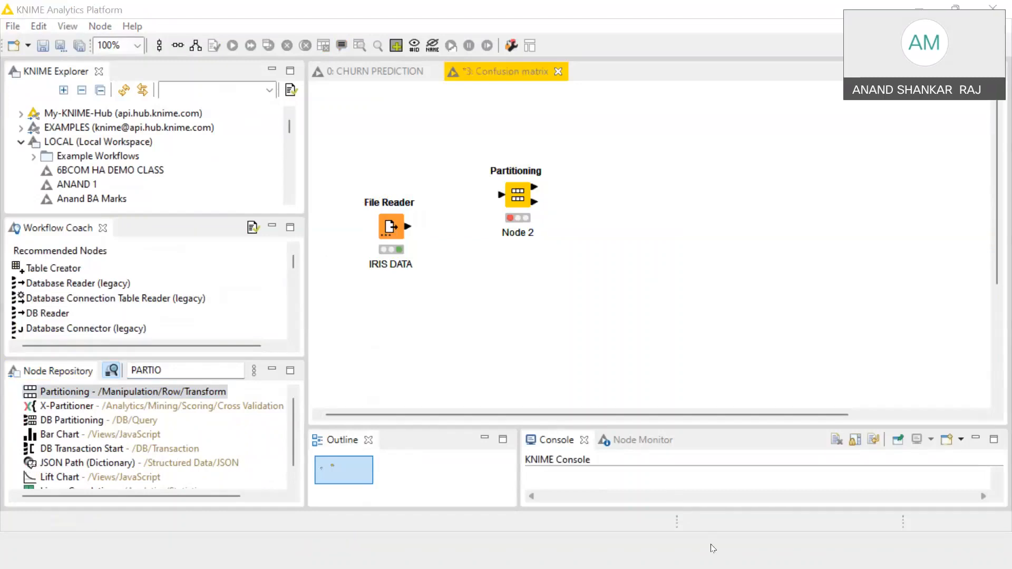
left_click(680, 527)
left_click(715, 559)
left_click(517, 278)
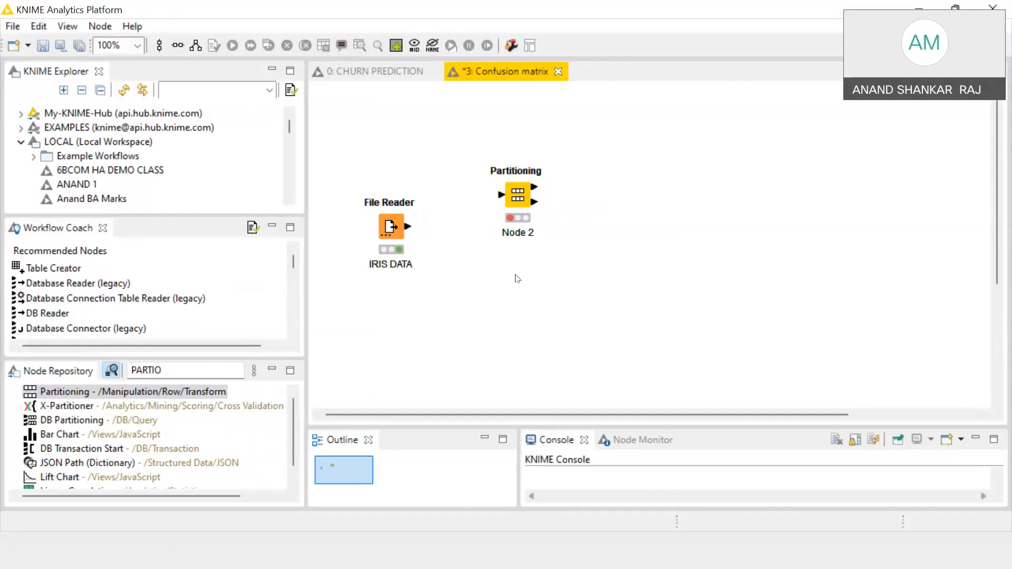
Label the Partitioning node "80% Training and 20% Testing" and connect the File Reader output to its input
double_click(511, 236)
key("BackSpace")
type("8")
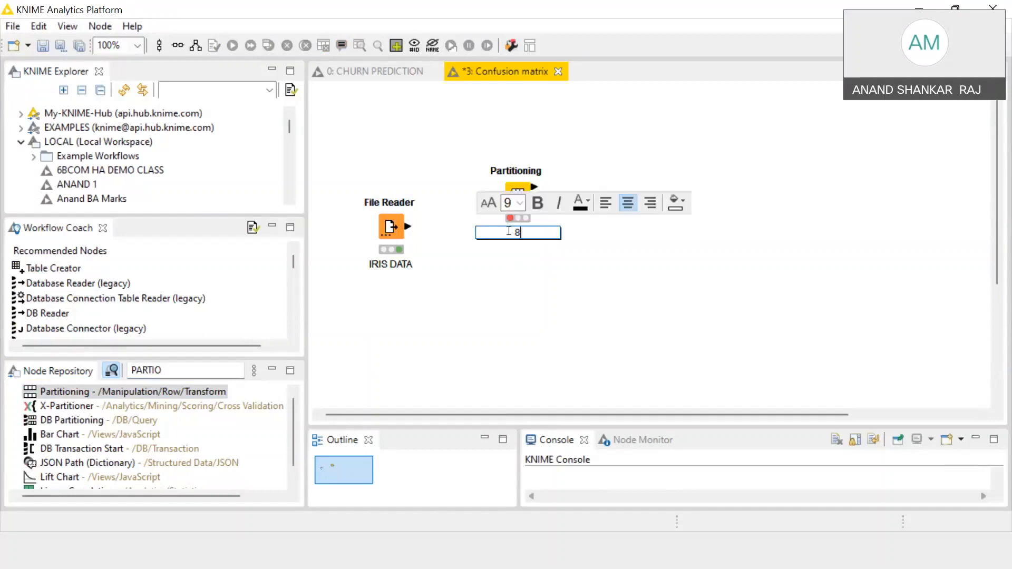
type("0% Training")
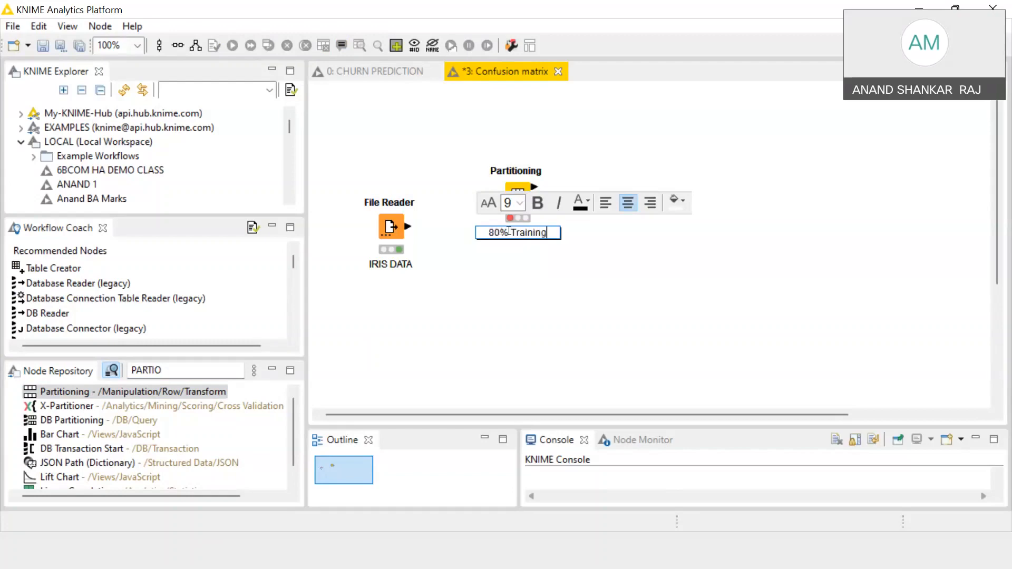
type(" and 20")
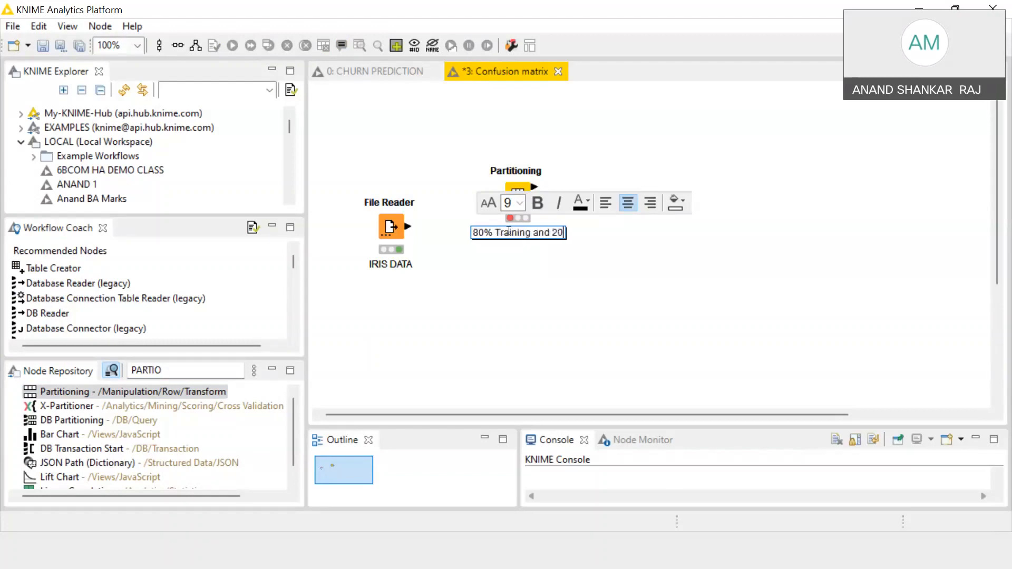
type("% T")
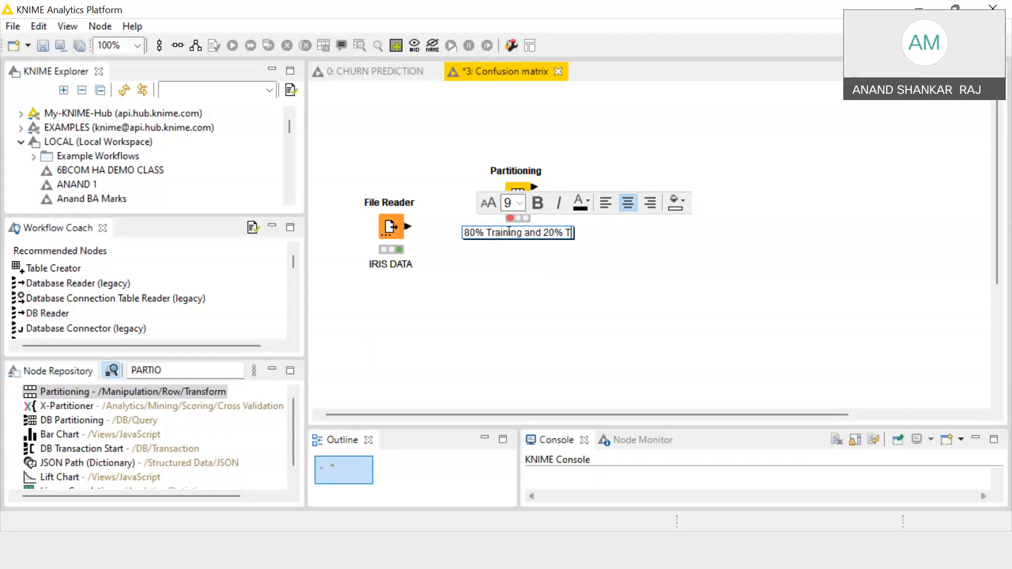
type("esting")
left_click(546, 297)
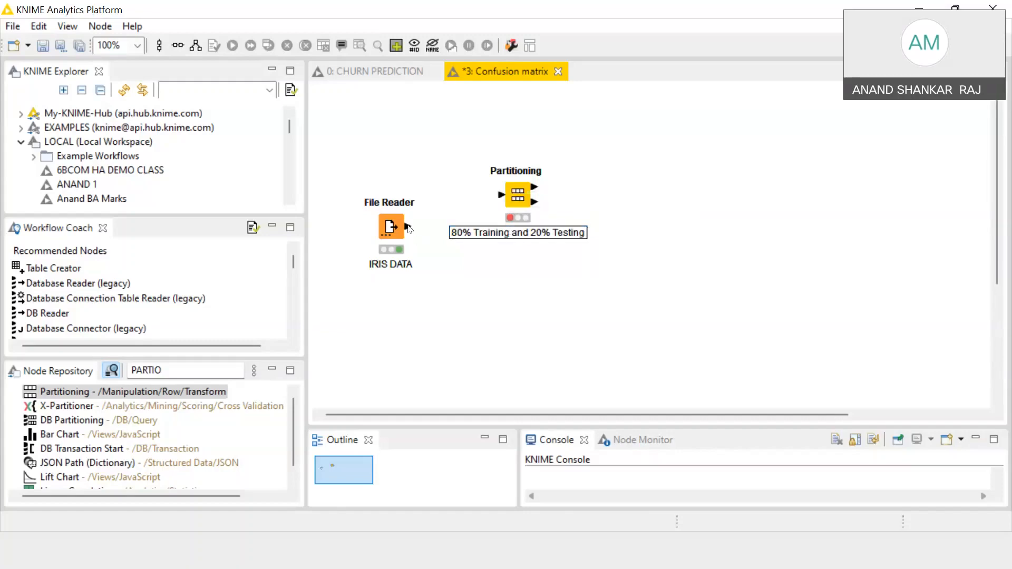
left_click_drag(408, 227, 511, 196)
Configure the Partitioning node with a relative first partition size of 80% and apply the settings
left_click(519, 197)
right_click(520, 197)
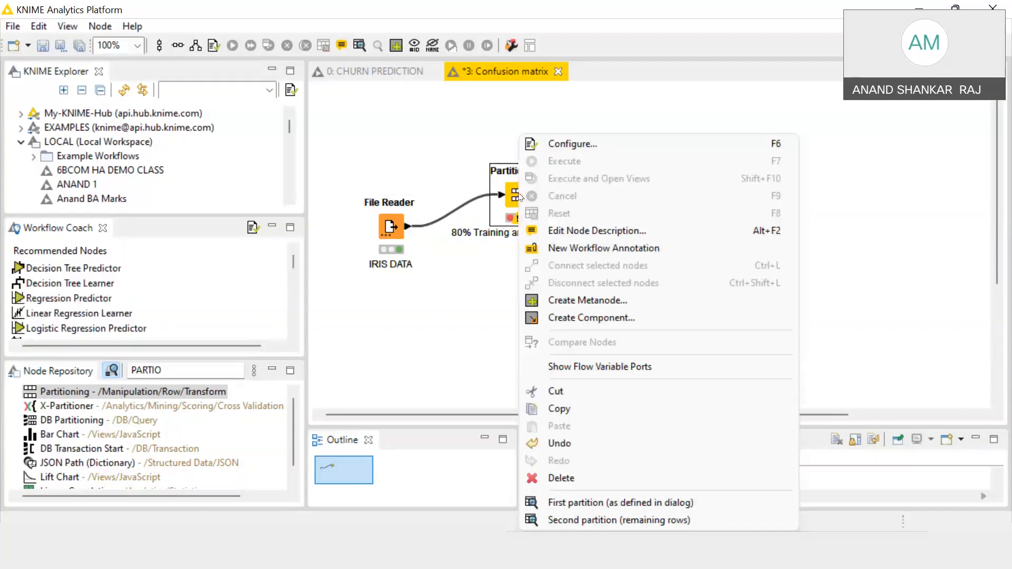
left_click(558, 146)
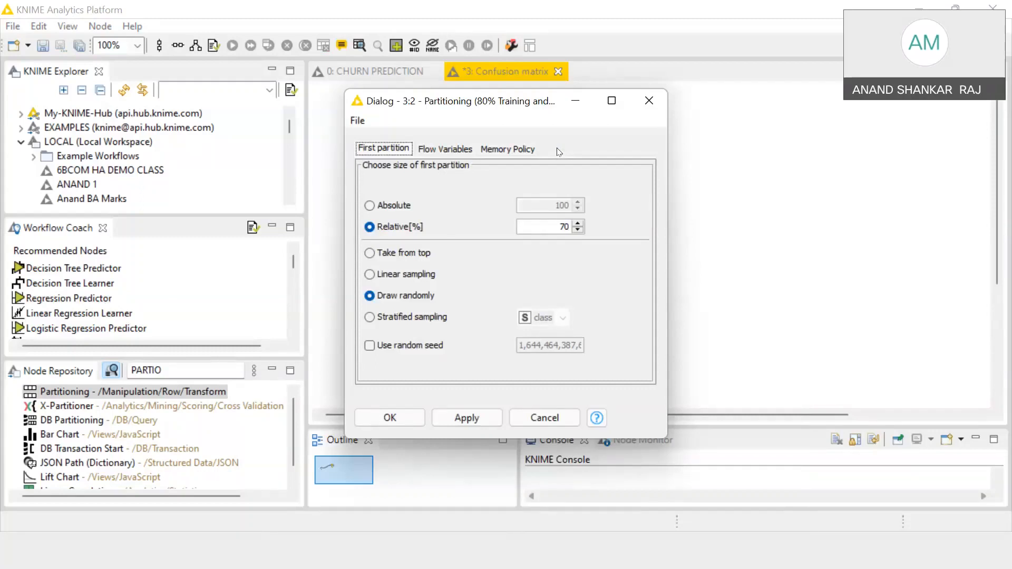
left_click(726, 562)
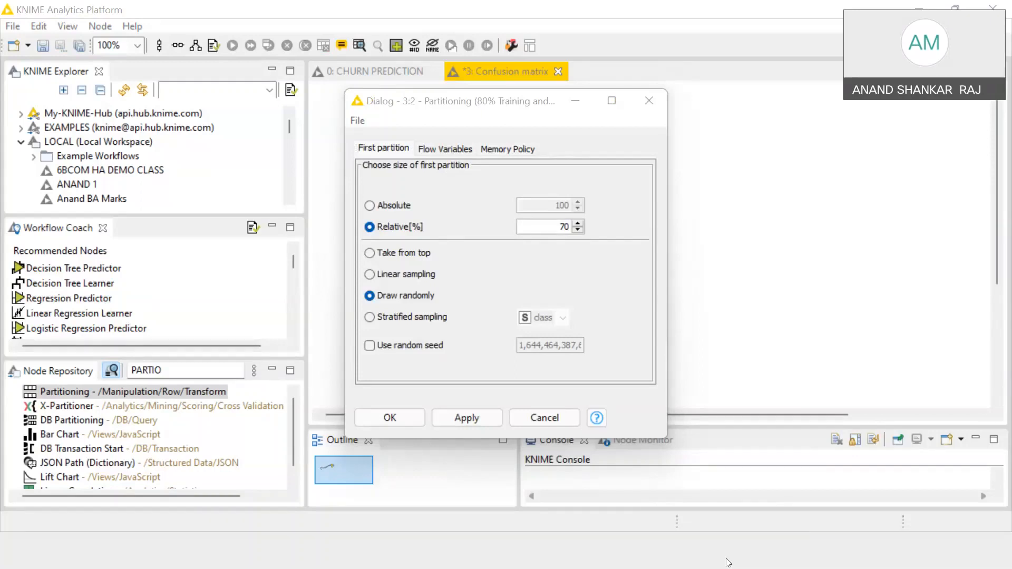
left_click(726, 562)
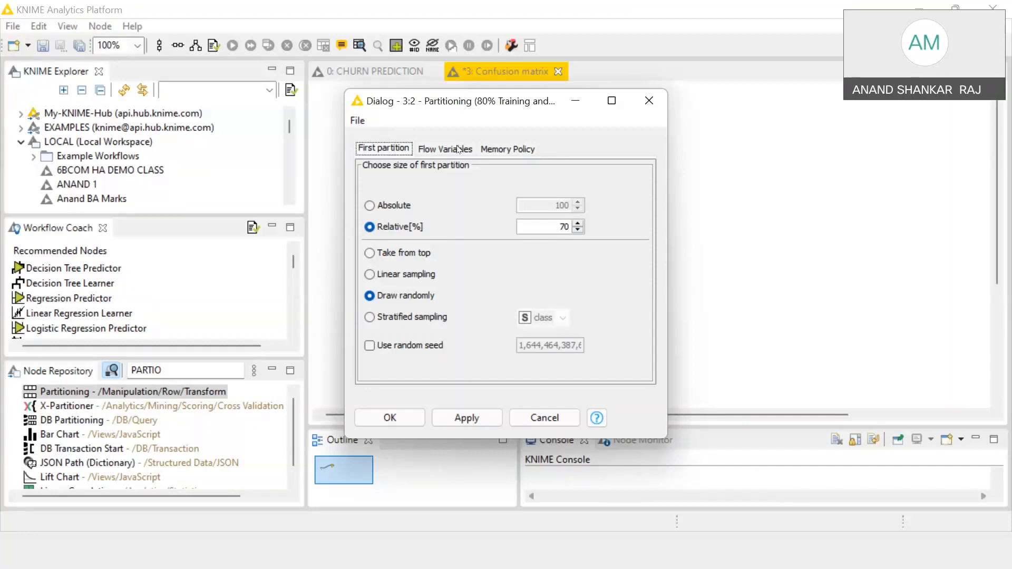
left_click(578, 224)
left_click(579, 223)
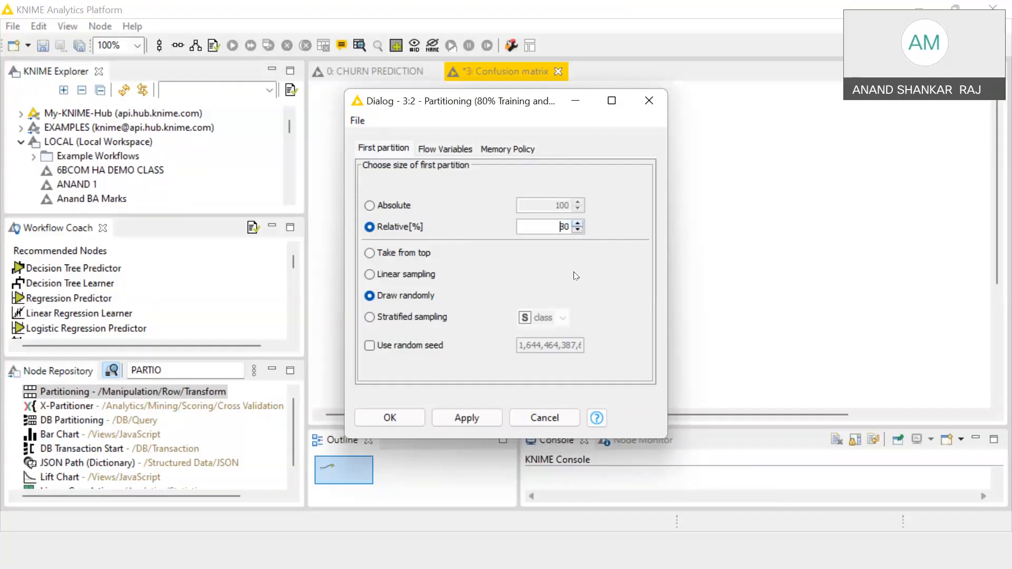
left_click(486, 419)
left_click(389, 418)
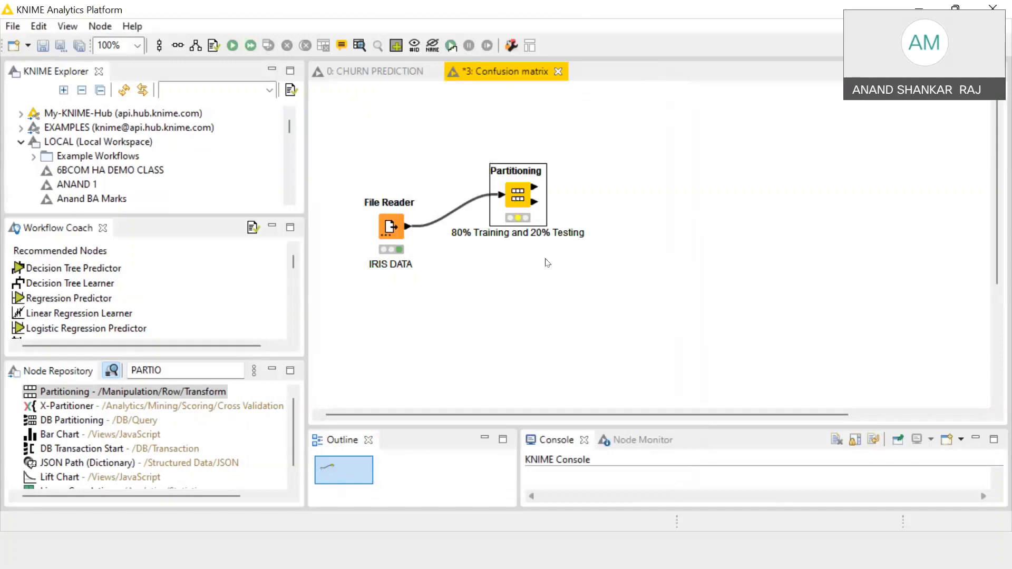
Execute the Partitioning node
right_click(507, 185)
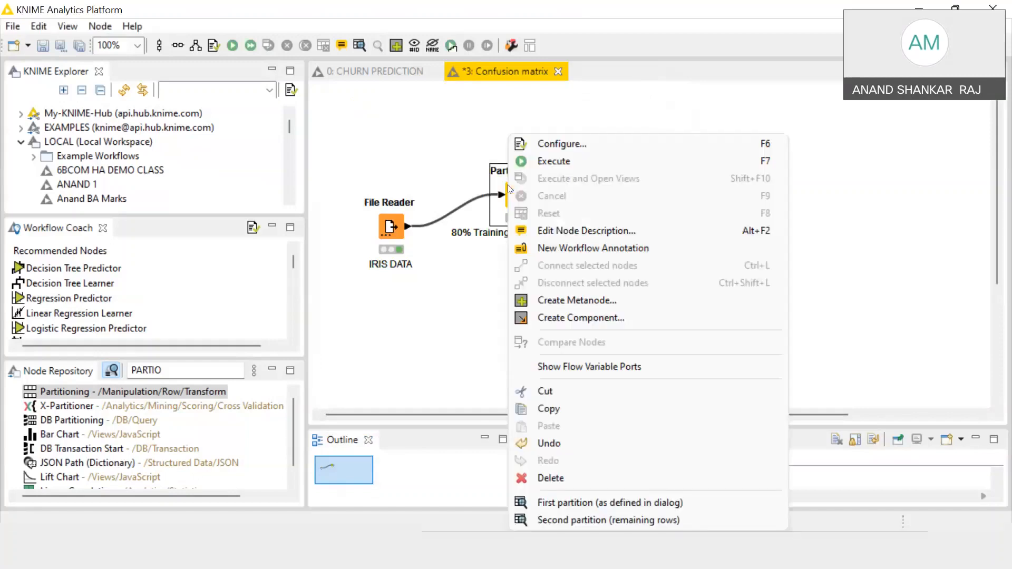
left_click(552, 162)
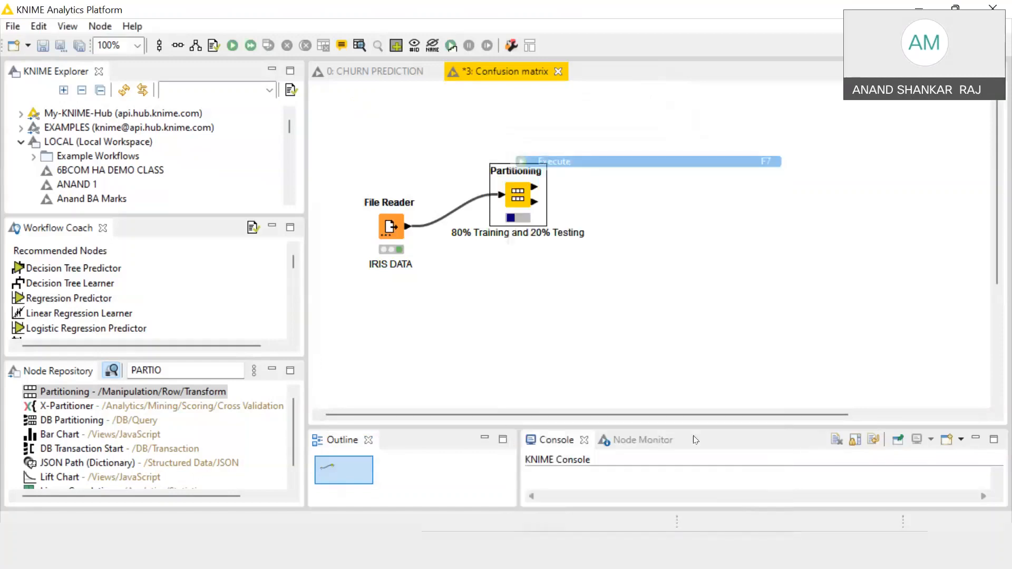
left_click(715, 545)
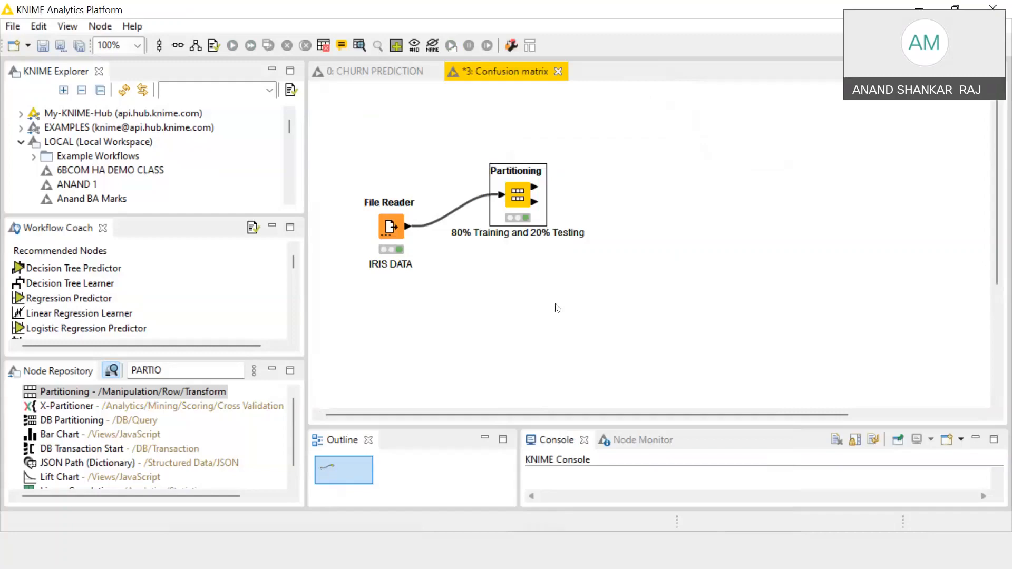
Search the node repository for "random forest" and add the Random Forest Learner node to the workflow beyond the Partitioning node
left_click(193, 363)
key("BackSpace")
key("BackSpace")
key("BackSpace")
key("BackSpace")
key("BackSpace")
key("BackSpace")
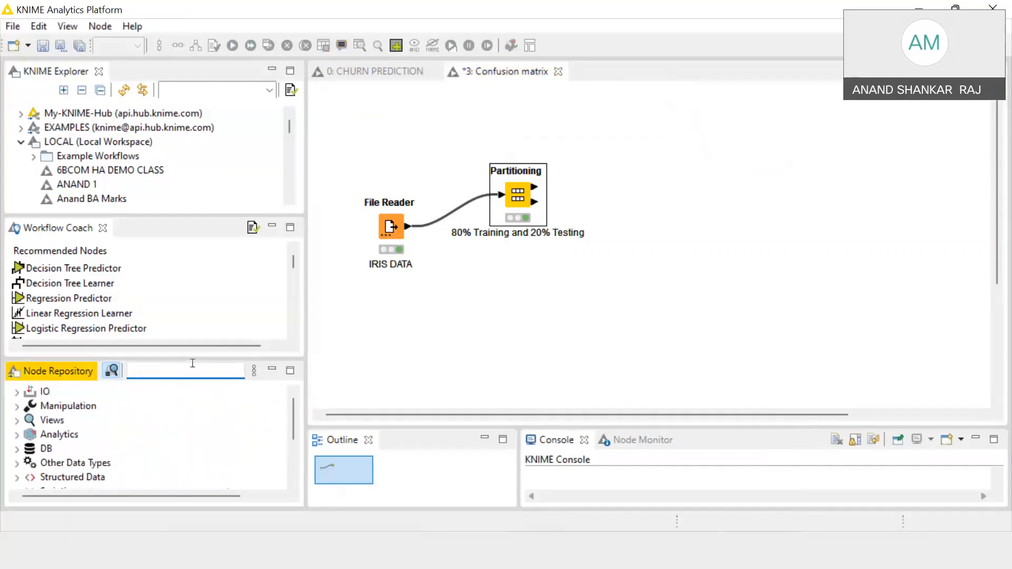
type("random forest")
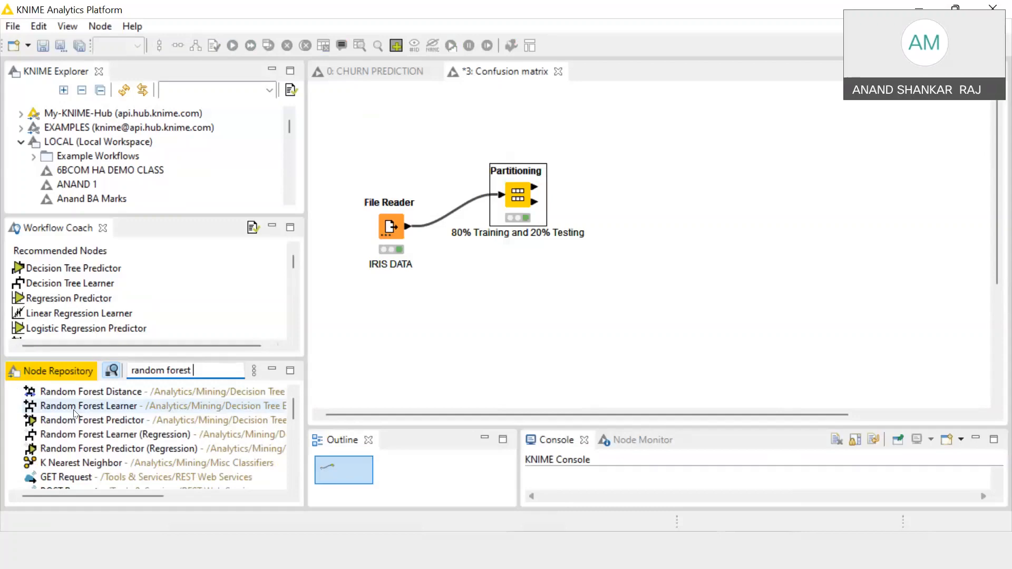
left_click_drag(67, 410, 667, 176)
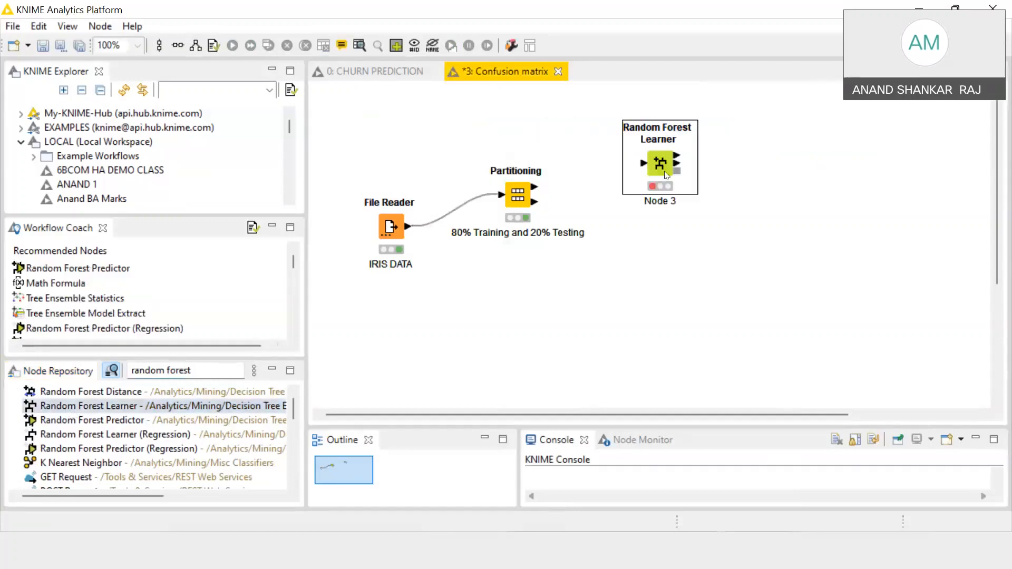
left_click(664, 260)
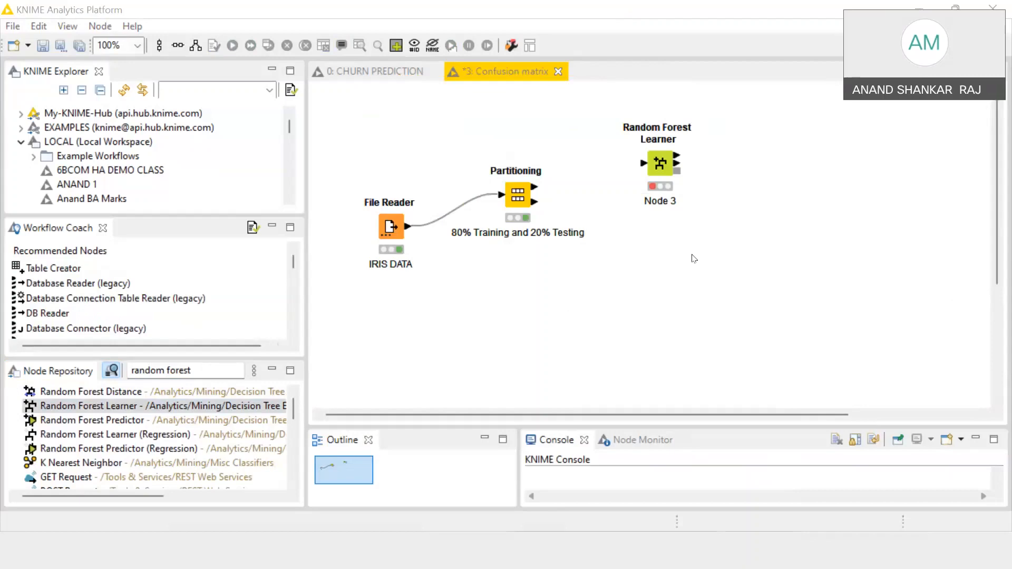
Shift the File Reader, Partitioning and Random Forest Learner nodes leftward to free up space in the workflow
left_click_drag(399, 226, 352, 225)
left_click(459, 299)
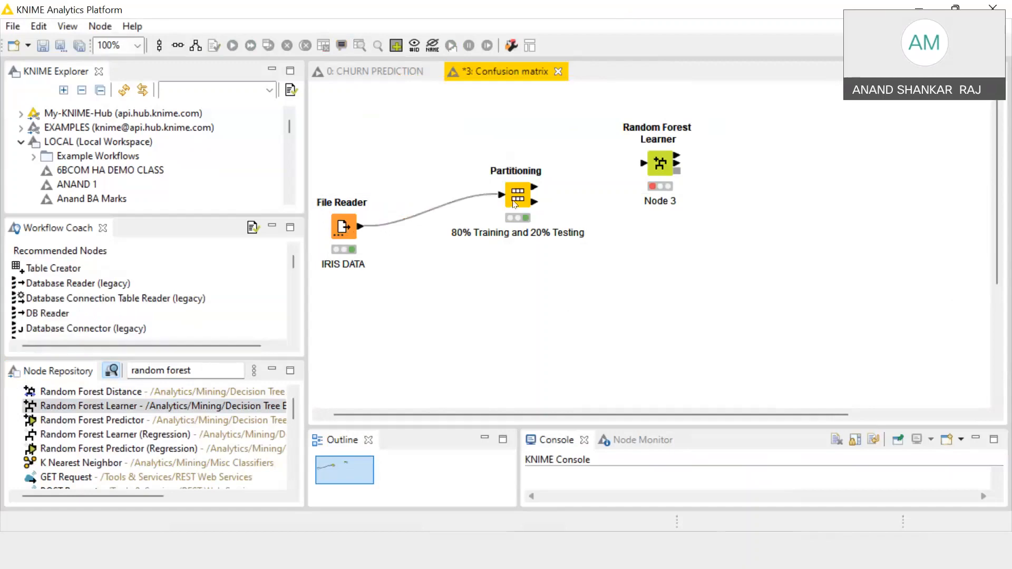
left_click_drag(515, 204, 452, 205)
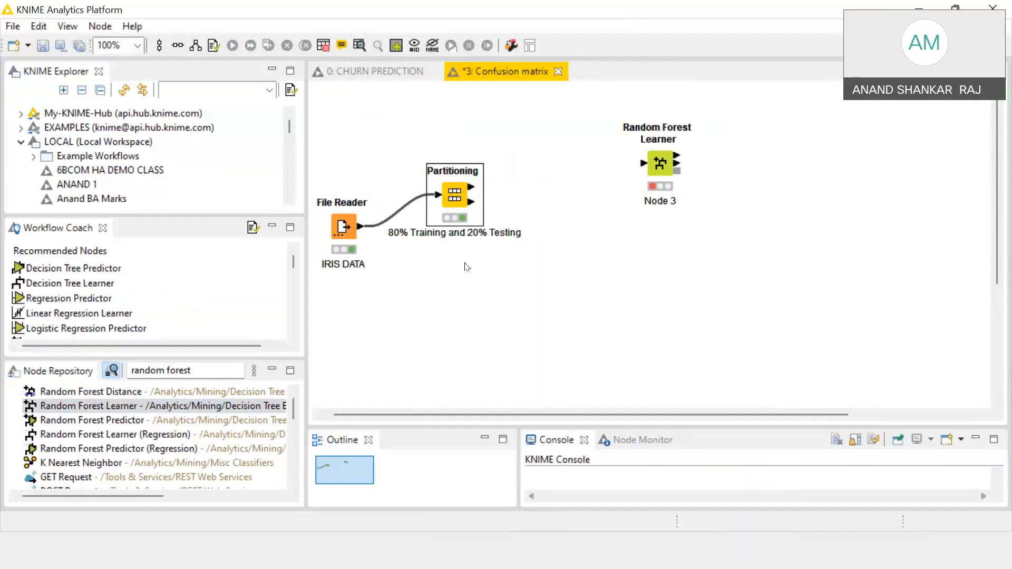
left_click(472, 293)
left_click_drag(621, 160, 574, 160)
left_click(641, 255)
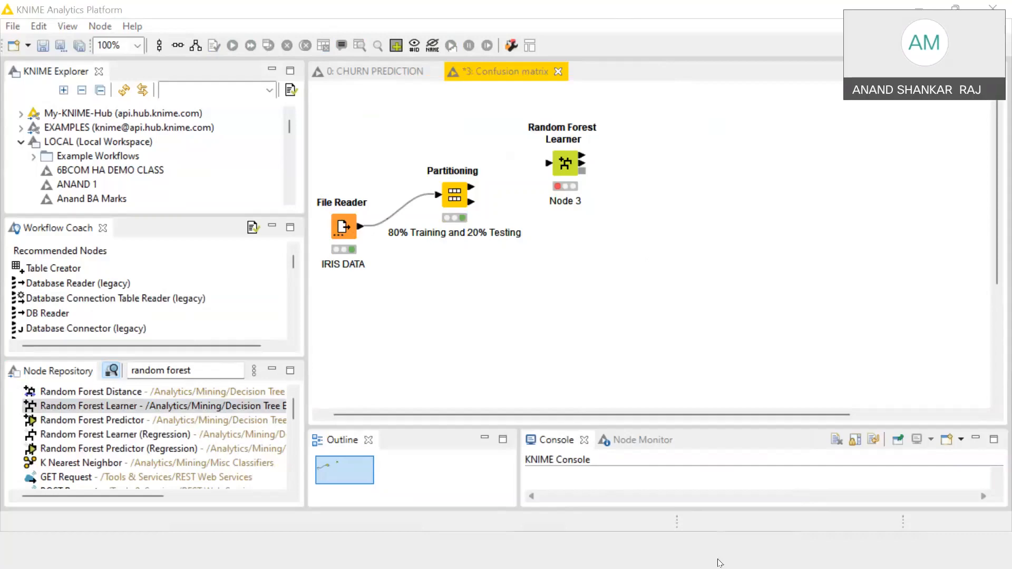
left_click(530, 66)
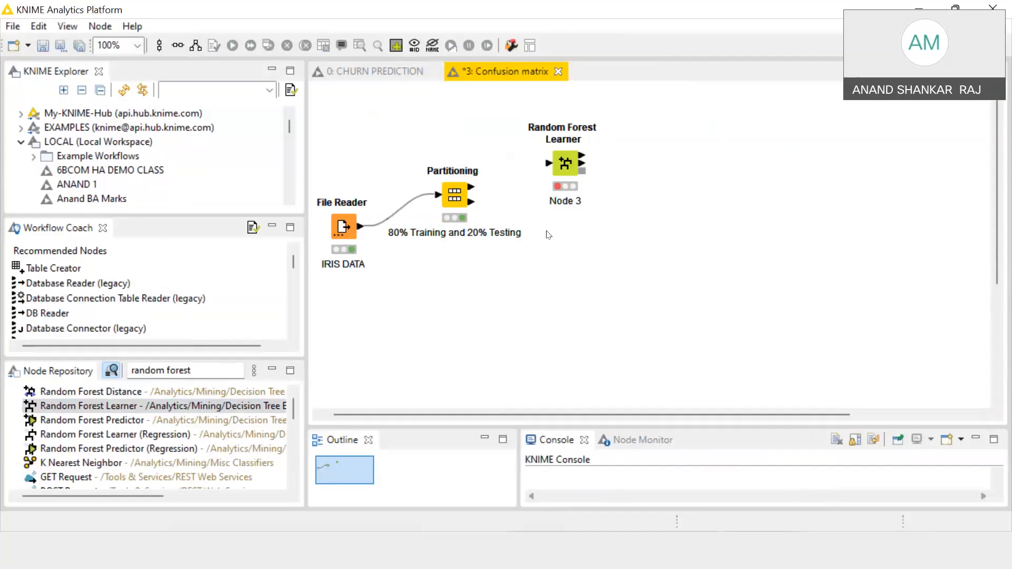
Label the Random Forest Learner node "Learning Model" and connect the Partitioning node's first output to its input
left_click(557, 200)
key("BackSpace")
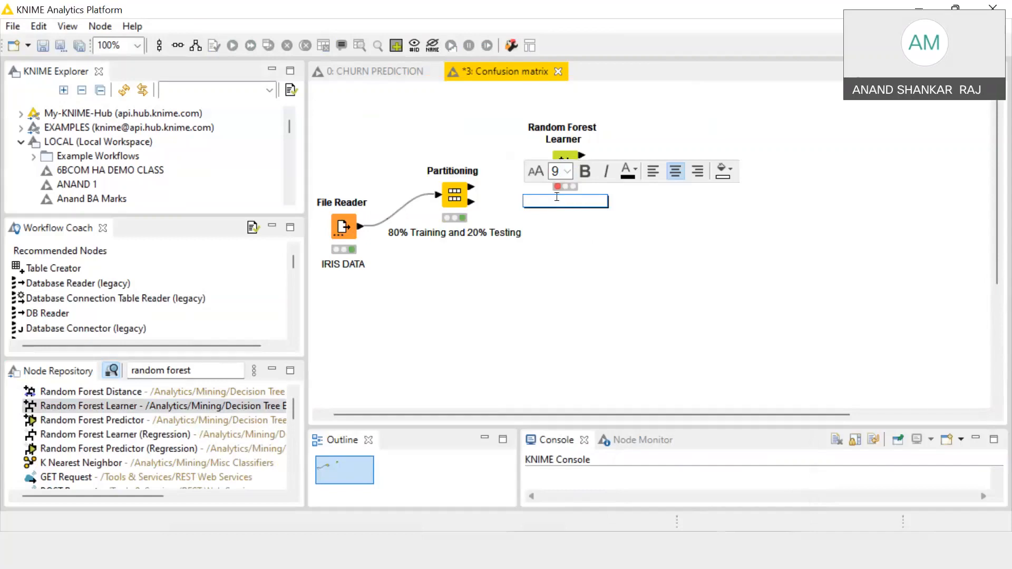
type("Learning Model")
left_click(635, 271)
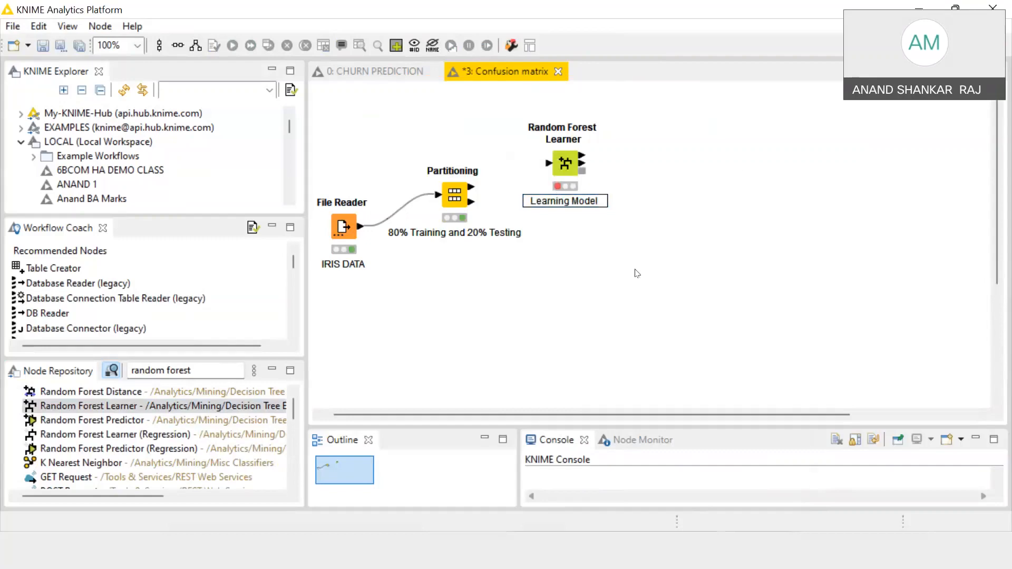
left_click(712, 555)
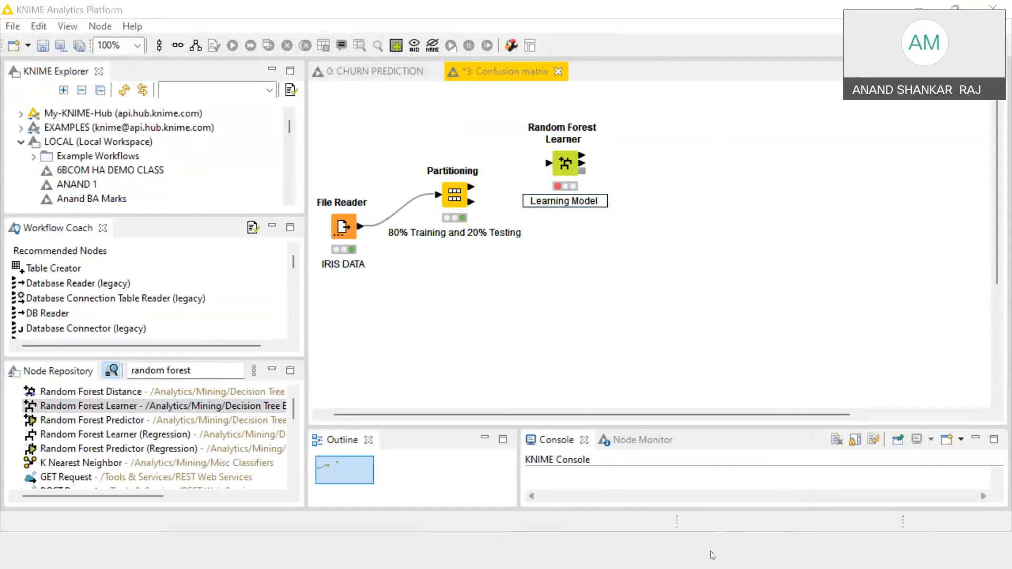
left_click(713, 556)
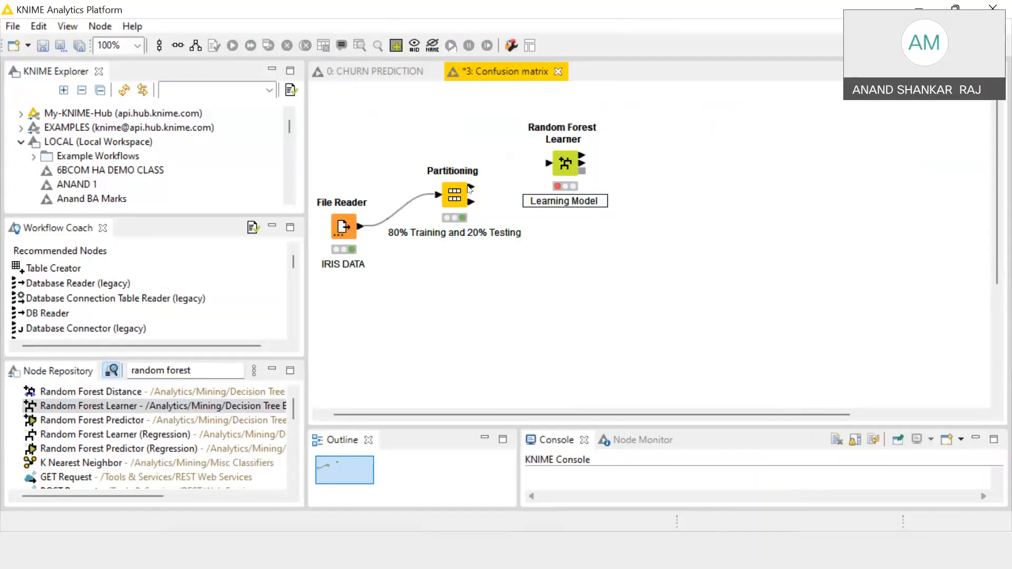
left_click_drag(471, 187, 548, 163)
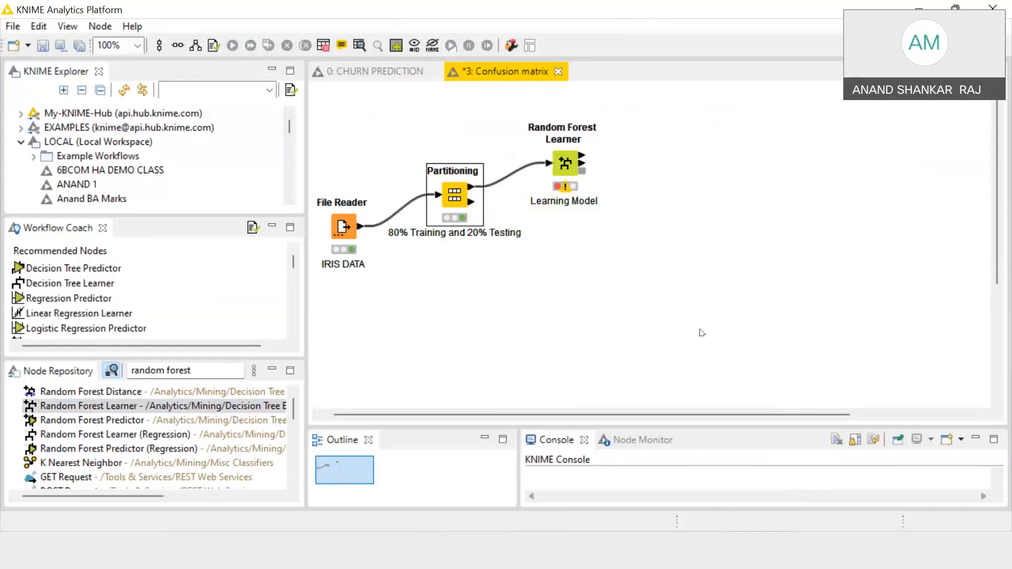
left_click(719, 559)
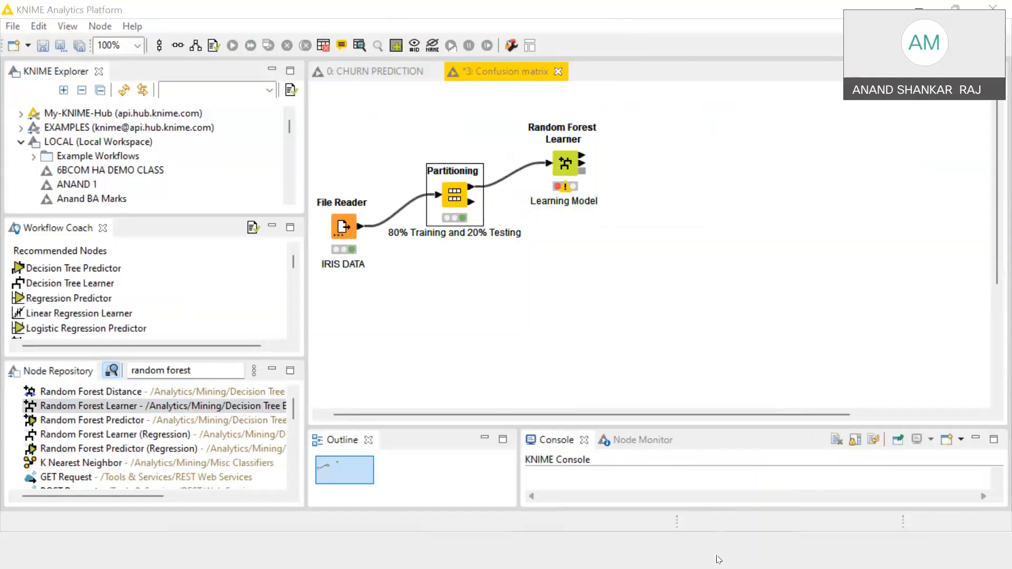
left_click(719, 560)
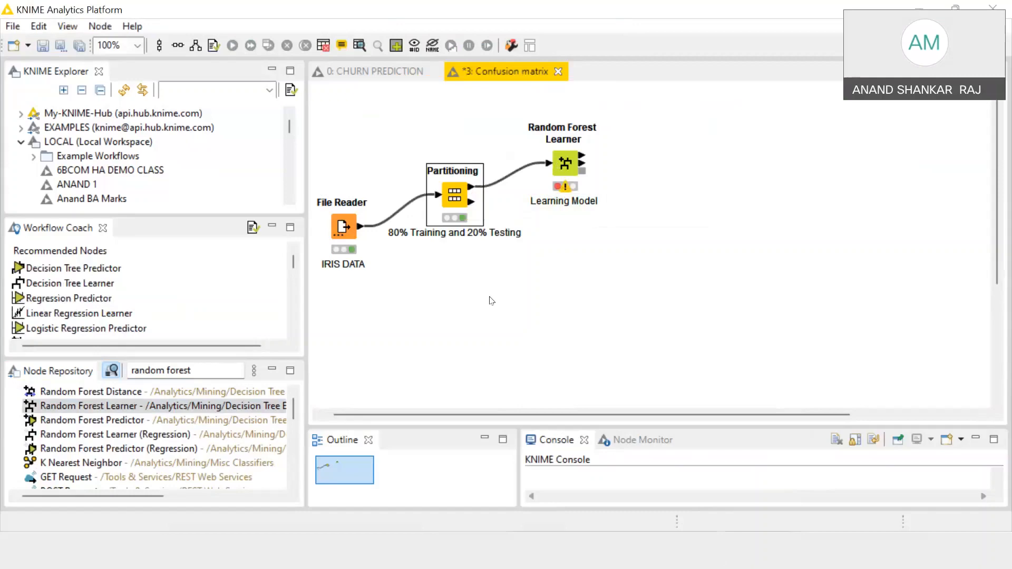
Add a Random Forest Predictor node below the Random Forest Learner and label it "Predicting Model"
left_click(106, 423)
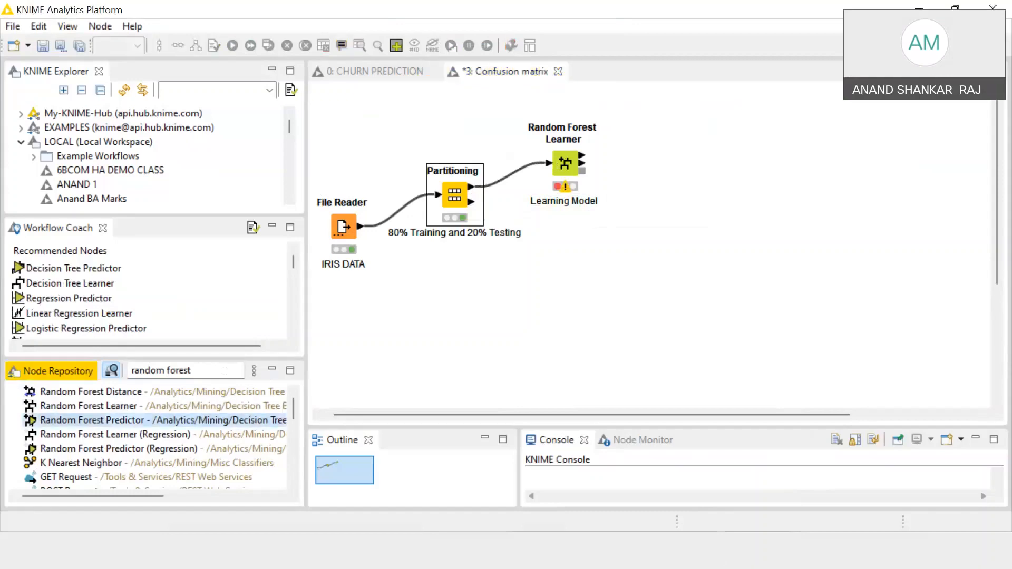
right_click(652, 246)
left_click(528, 312)
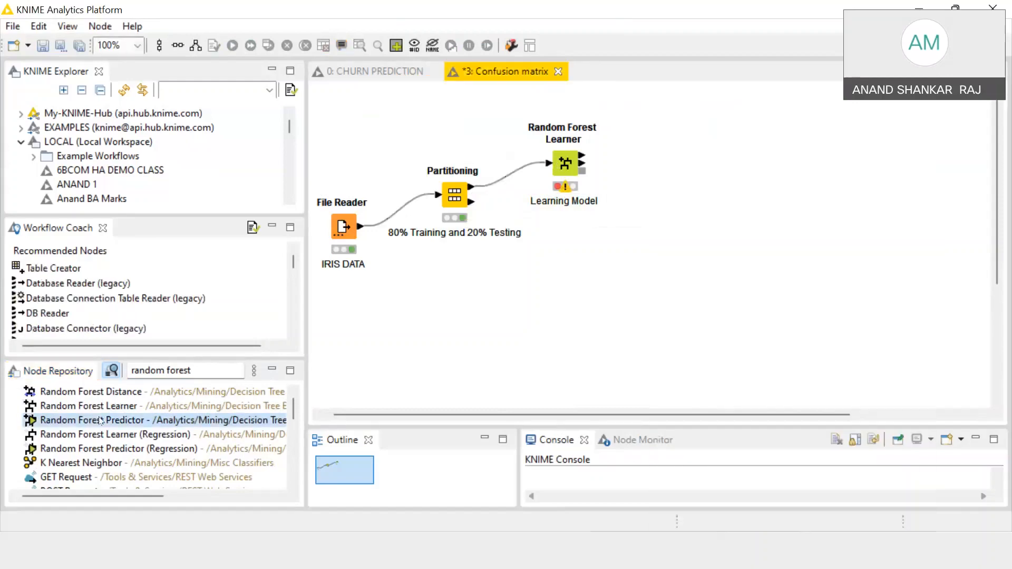
left_click_drag(100, 420, 607, 283)
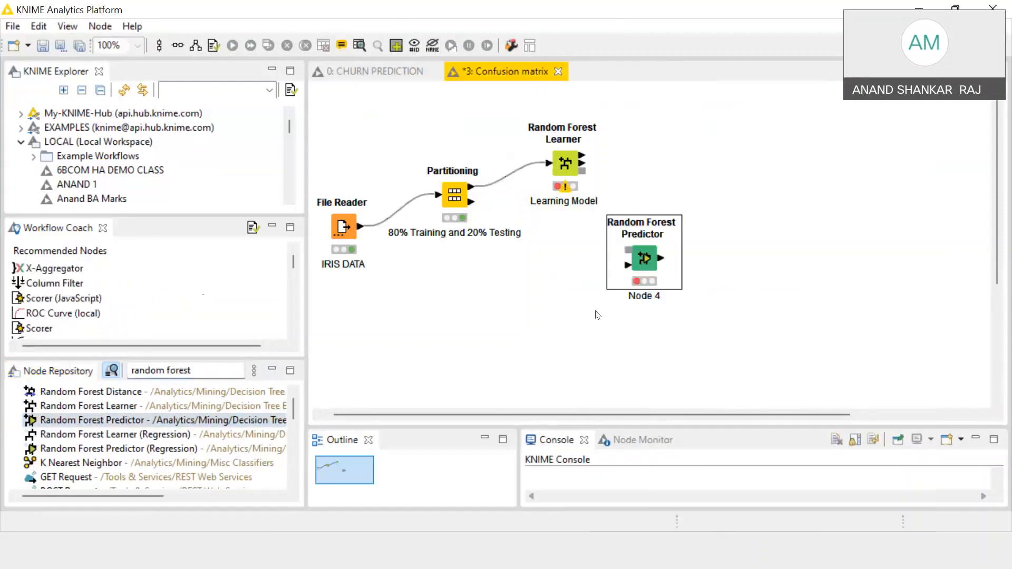
left_click(630, 299)
double_click(629, 297)
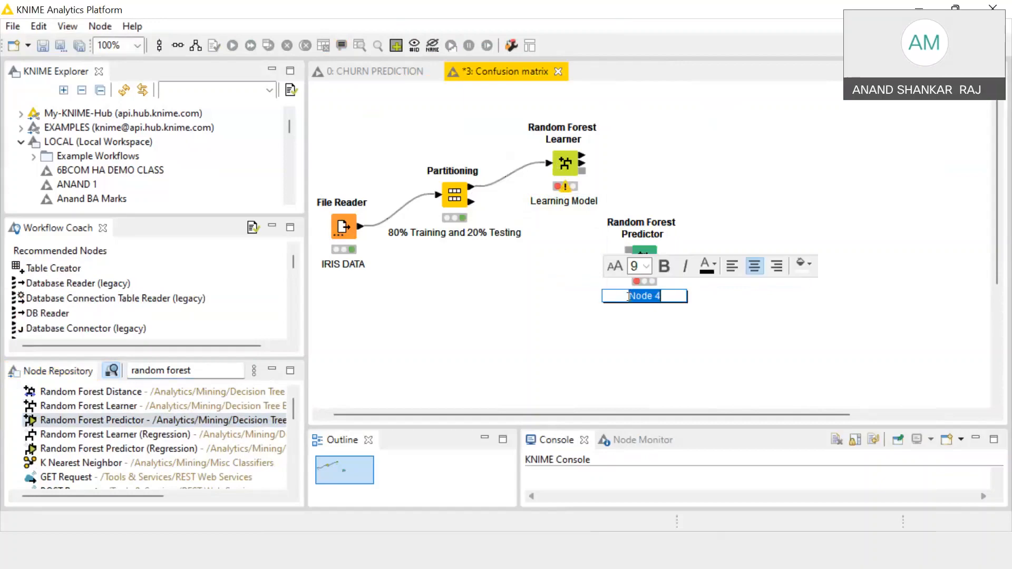
key("BackSpace")
type("Predicting Model")
left_click(510, 290)
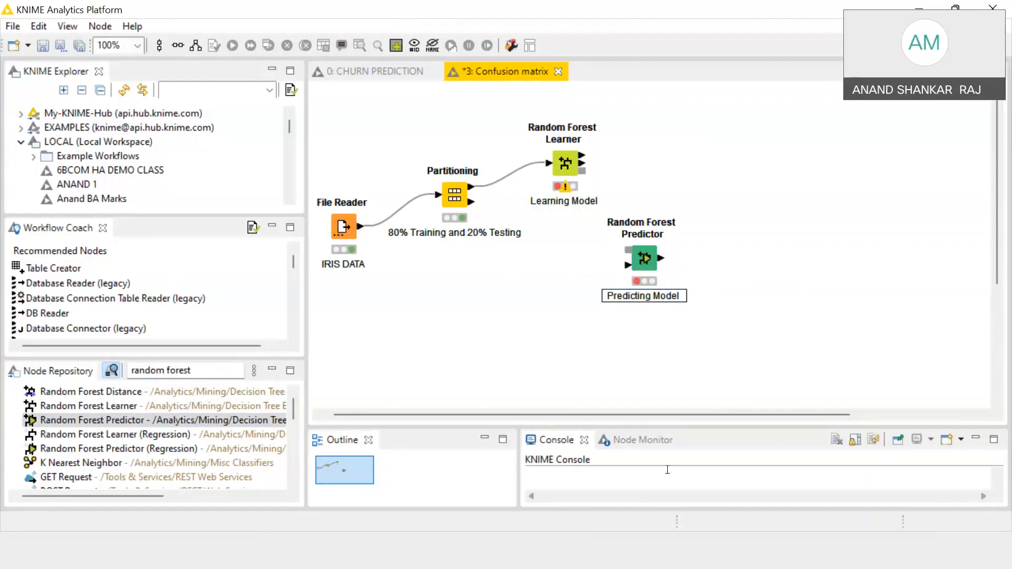
left_click(722, 549)
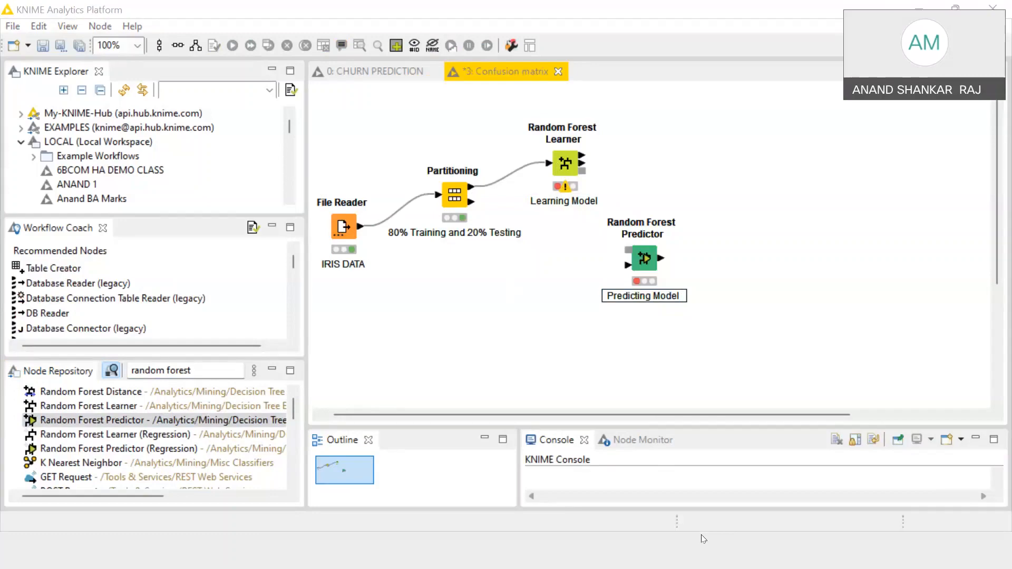
left_click(452, 248)
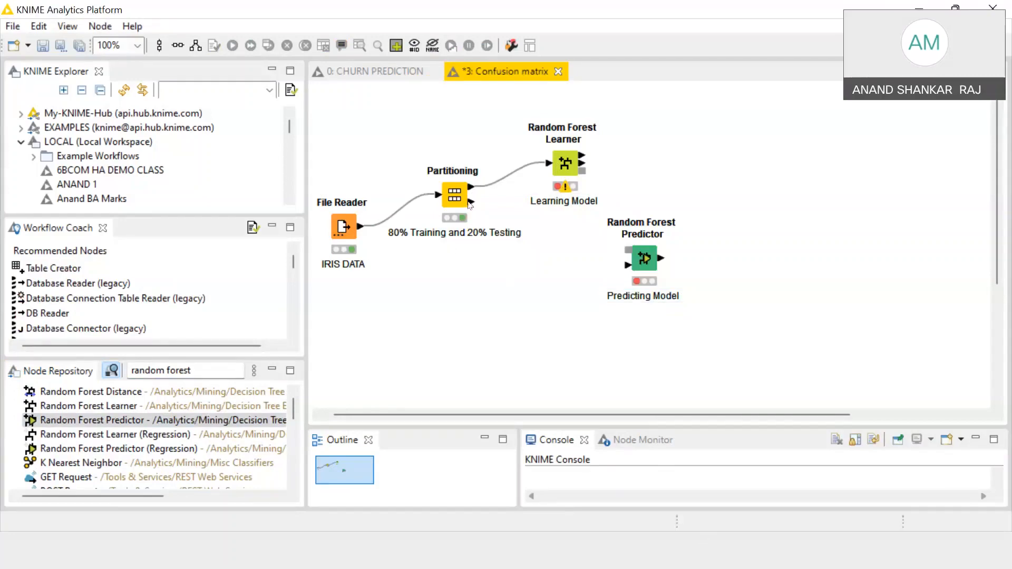
Connect the Partitioning node's second output and the Random Forest Learner's model output to the Random Forest Predictor, spacing the two forest nodes apart
mouse_move(470, 205)
left_click_drag(470, 205, 695, 205)
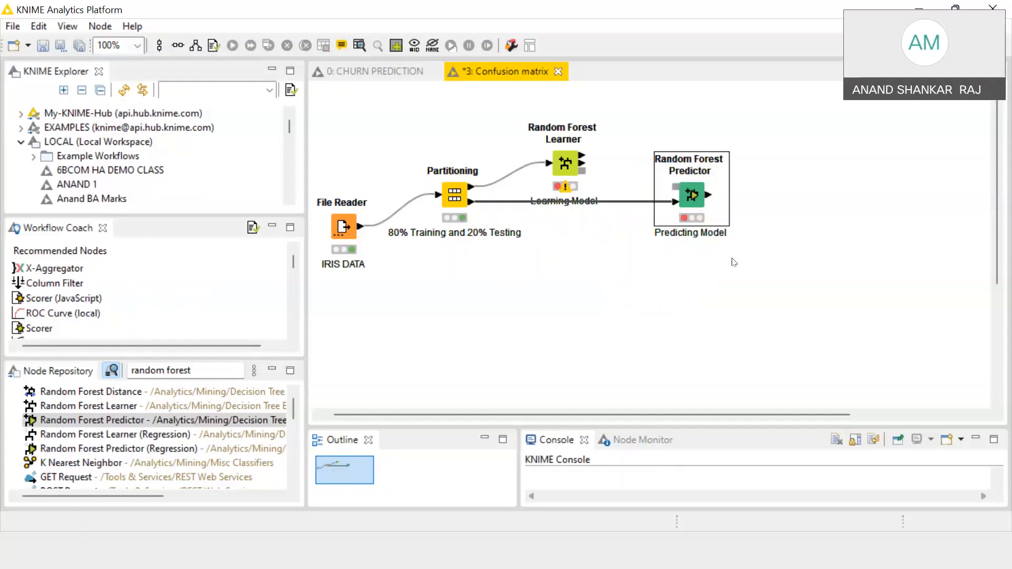
left_click(622, 184)
left_click_drag(565, 174, 565, 142)
left_click(624, 260)
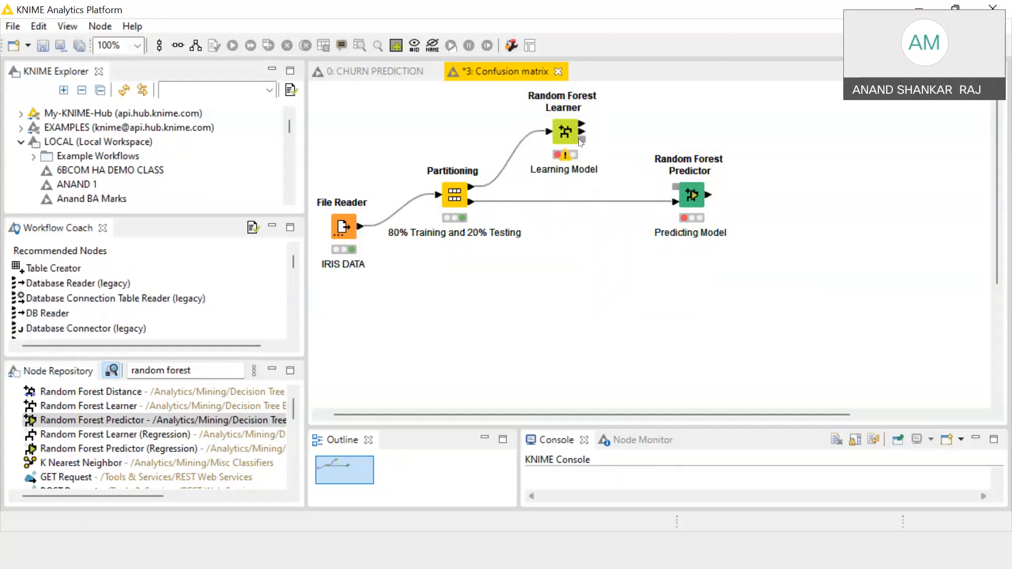
left_click_drag(581, 140, 677, 186)
left_click(596, 303)
Configure the Random Forest Learner with class as target column and all four measurement columns included, and execute it
left_click(565, 140)
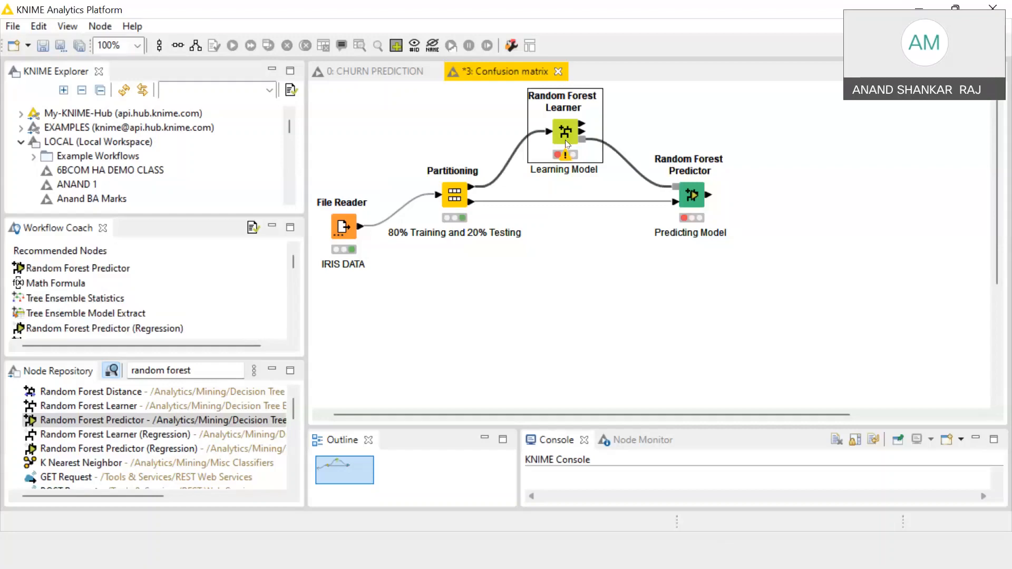
right_click(566, 140)
left_click(614, 111)
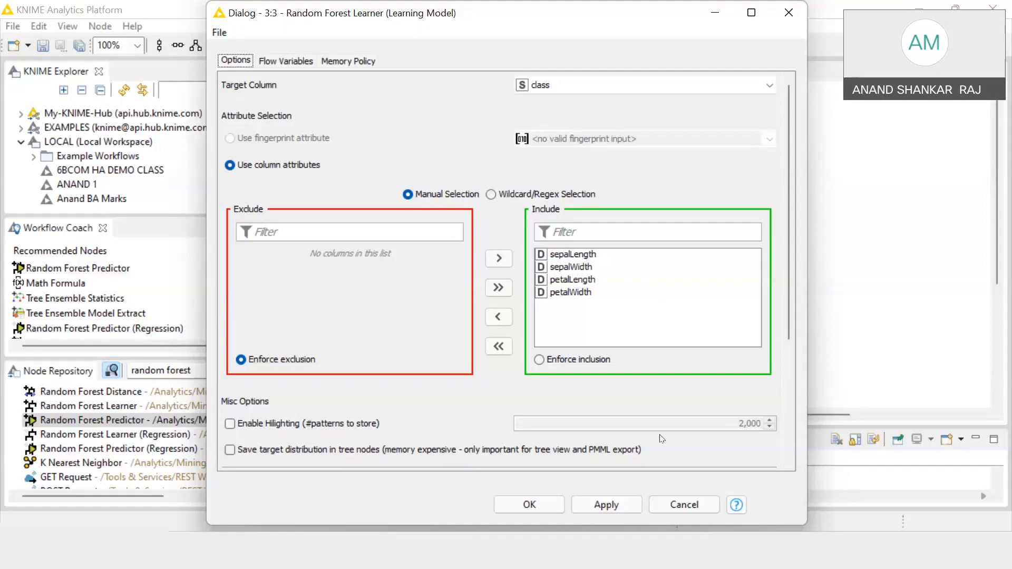
left_click(607, 504)
left_click(528, 505)
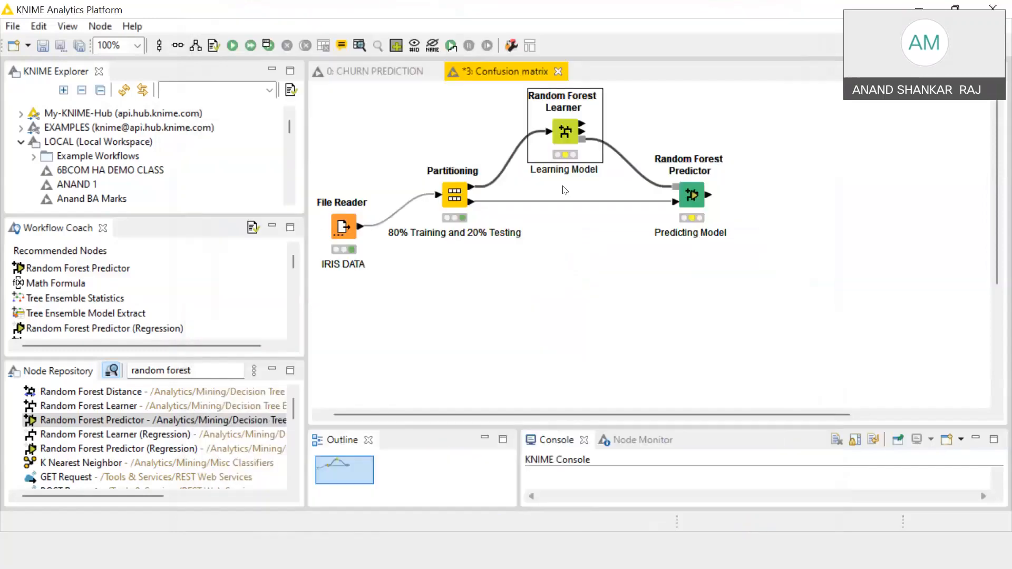
right_click(558, 131)
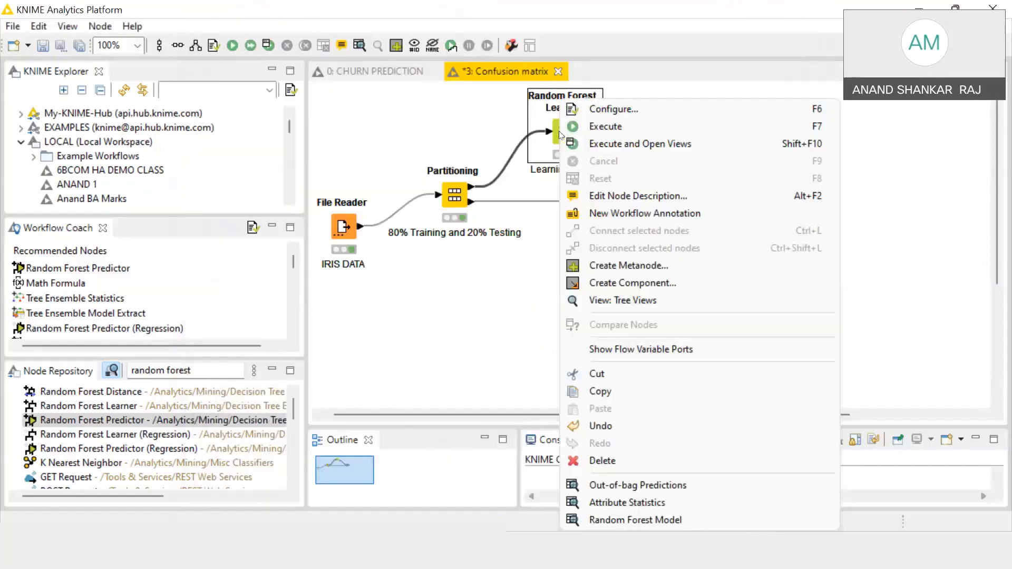
left_click(605, 127)
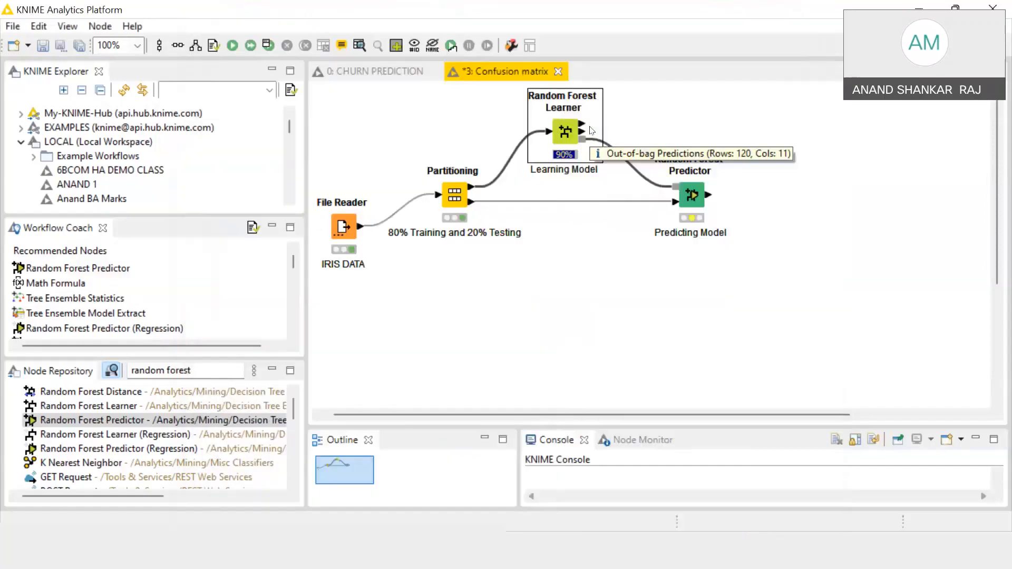
Apply the Random Forest Predictor settings with overall prediction confidence appended, and execute the node
right_click(688, 195)
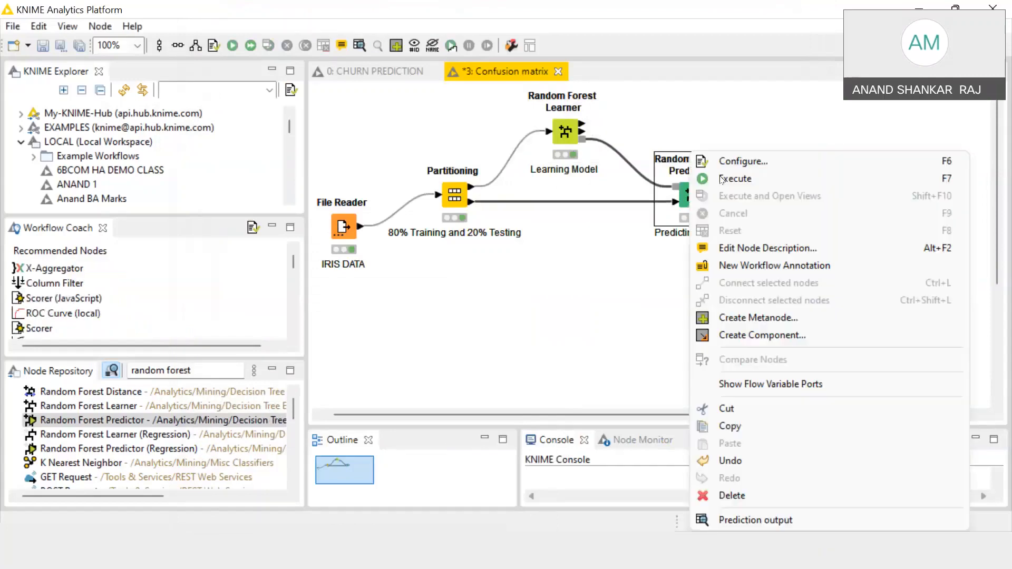
left_click(734, 166)
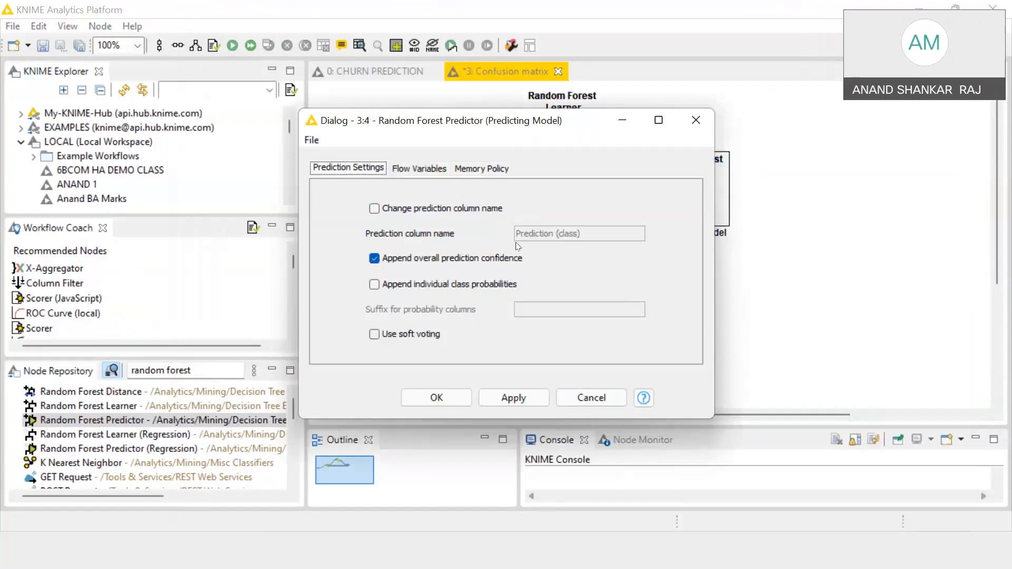
left_click(514, 399)
left_click(437, 398)
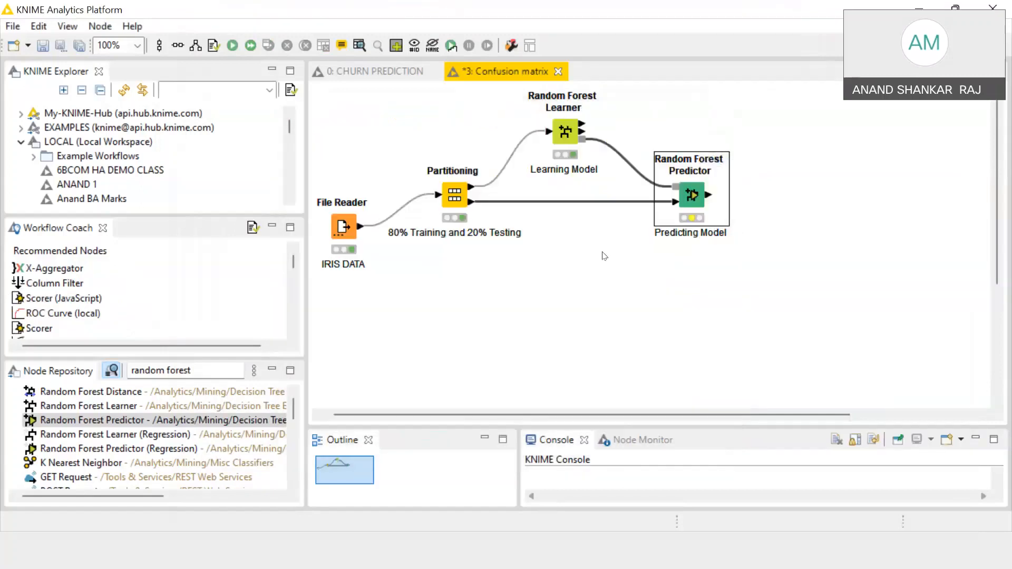
right_click(690, 198)
left_click(735, 179)
Search the node repository for "scor" and place a Scorer node above and to the right of the Random Forest Predictor
left_click(222, 367)
key("BackSpace")
key("BackSpace")
key("BackSpace")
key("BackSpace")
key("BackSpace")
key("BackSpace")
key("BackSpace")
key("BackSpace")
key("BackSpace")
key("BackSpace")
key("BackSpace")
key("BackSpace")
key("BackSpace")
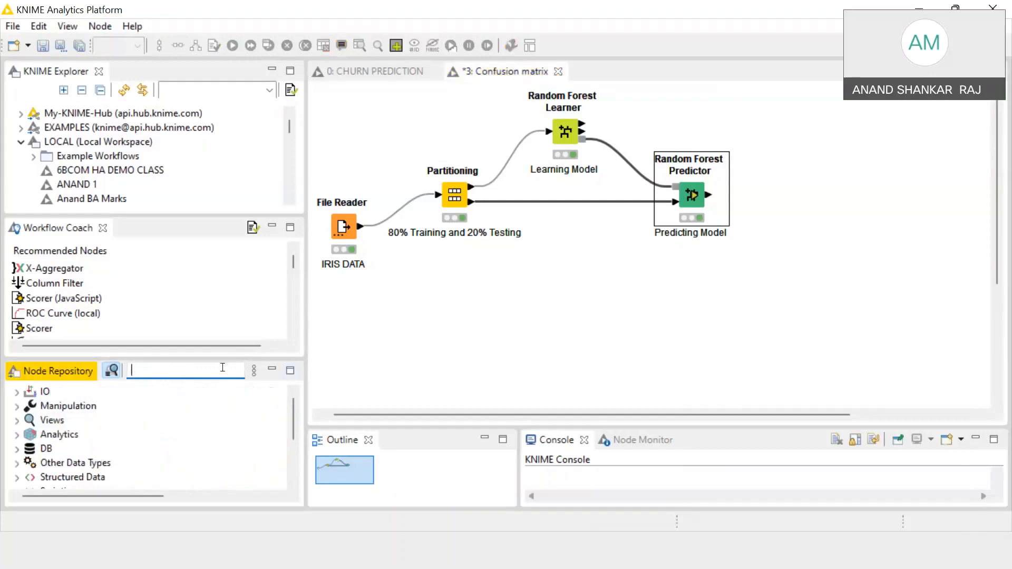
type("scor")
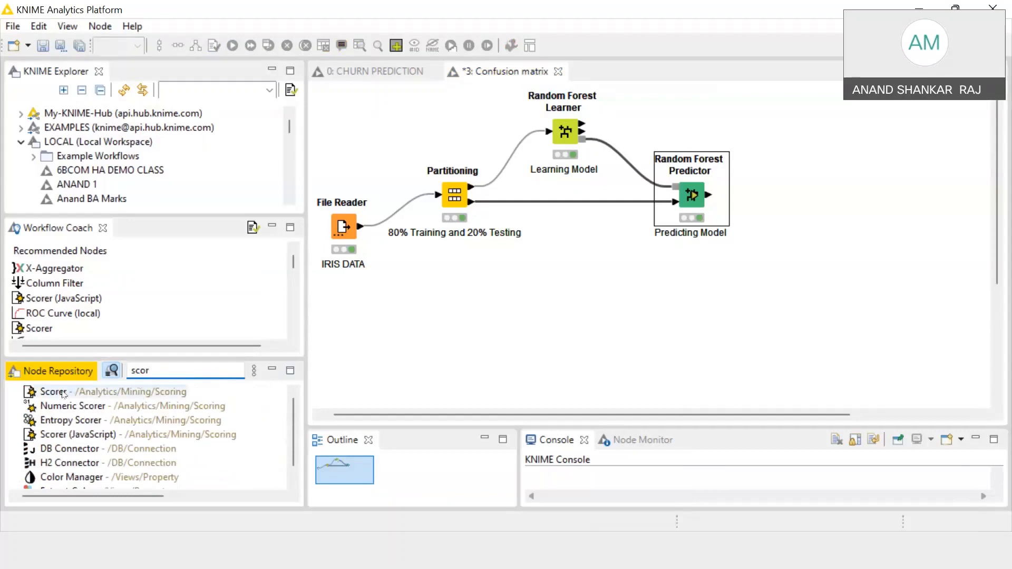
left_click_drag(63, 394, 768, 108)
left_click(706, 295)
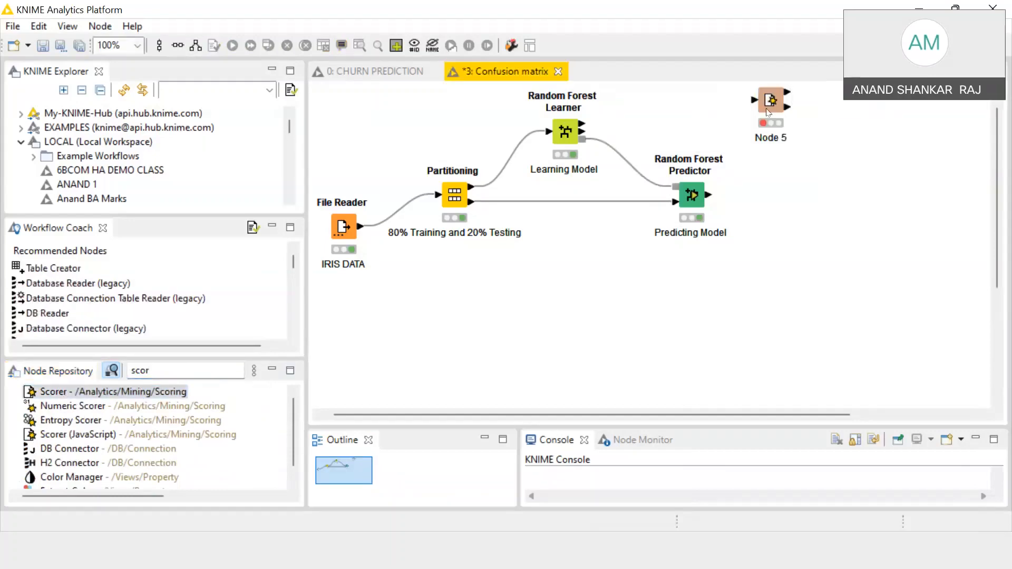
left_click(768, 111)
left_click_drag(787, 124, 819, 156)
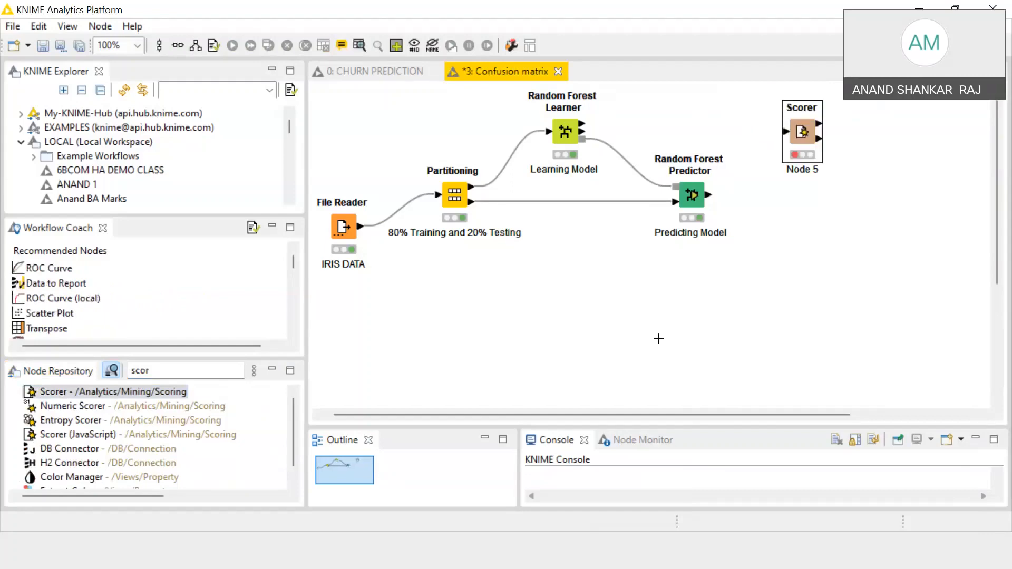
Add a second Scorer node below the first one, to the right of the Random Forest Predictor
left_click(658, 339)
left_click_drag(46, 397, 816, 229)
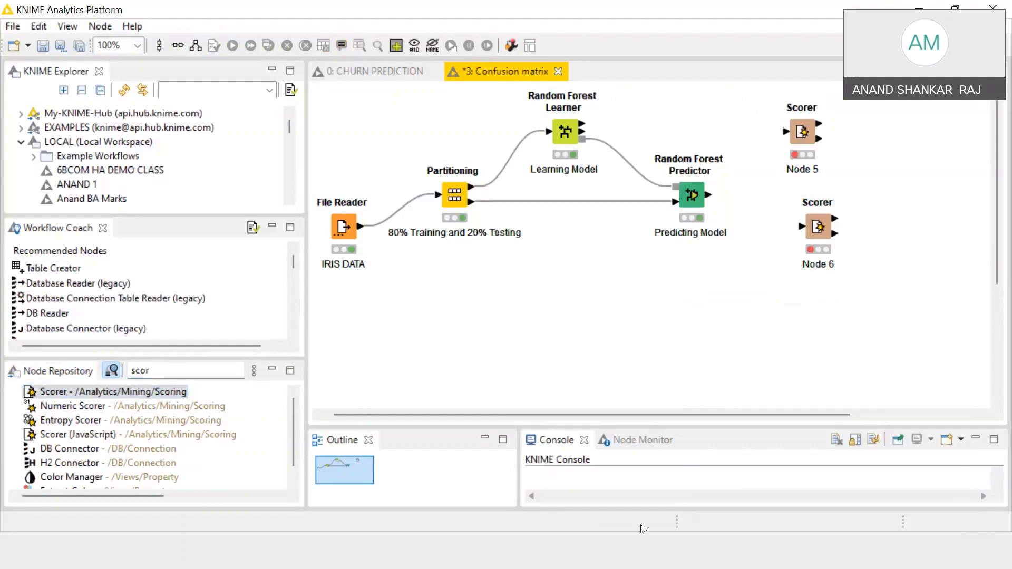
left_click(706, 560)
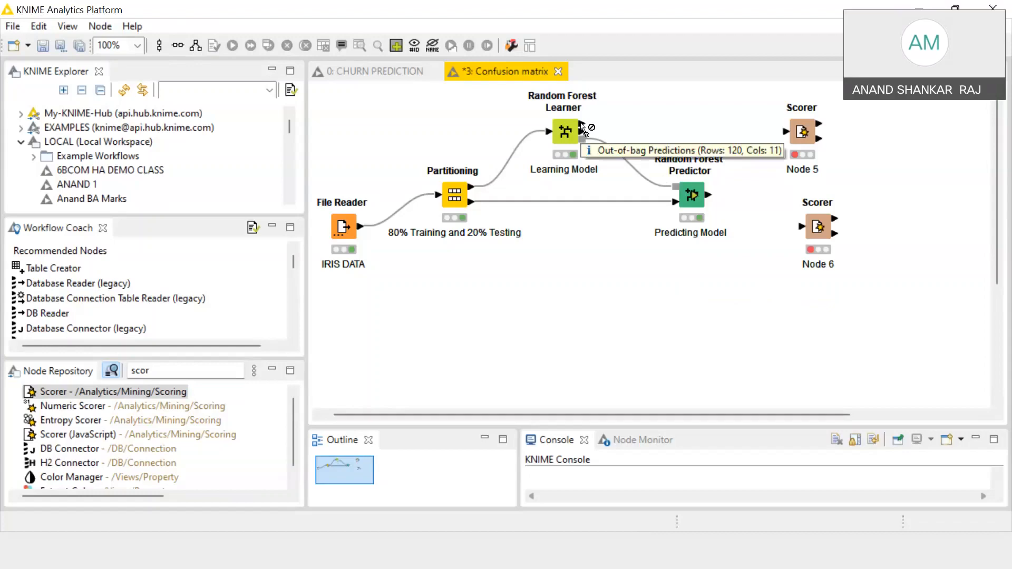
Connect the Learner's Out-of-bag Predictions output to the upper Scorer and the Predictor's output to the lower Scorer
left_click_drag(581, 125, 785, 131)
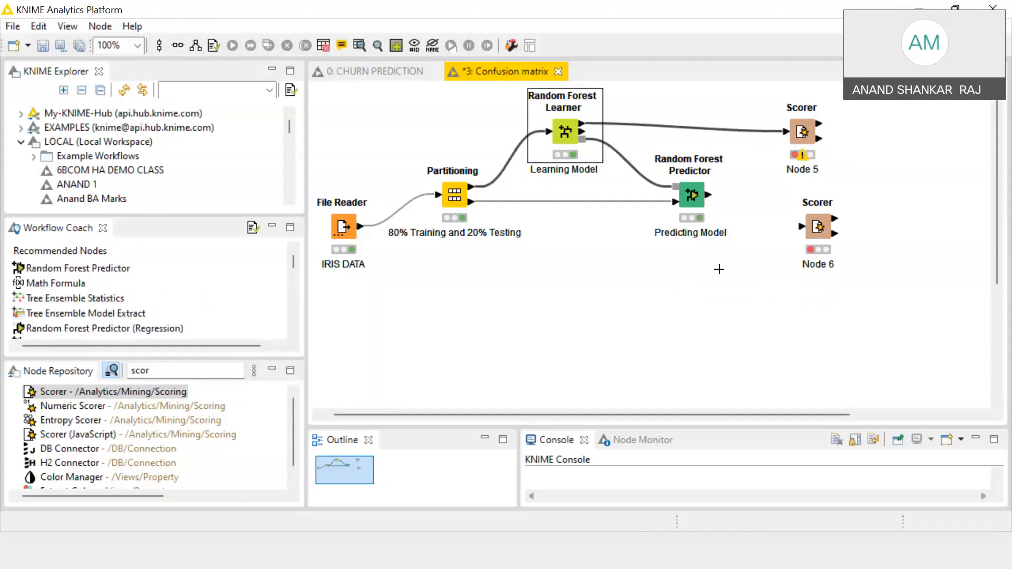
left_click(718, 253)
left_click_drag(708, 196, 815, 227)
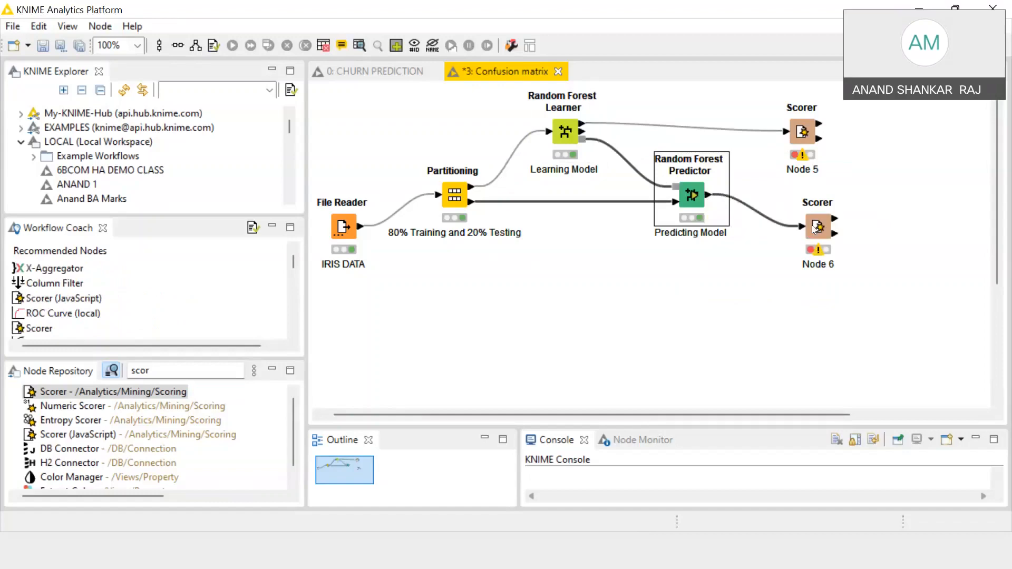
left_click(696, 295)
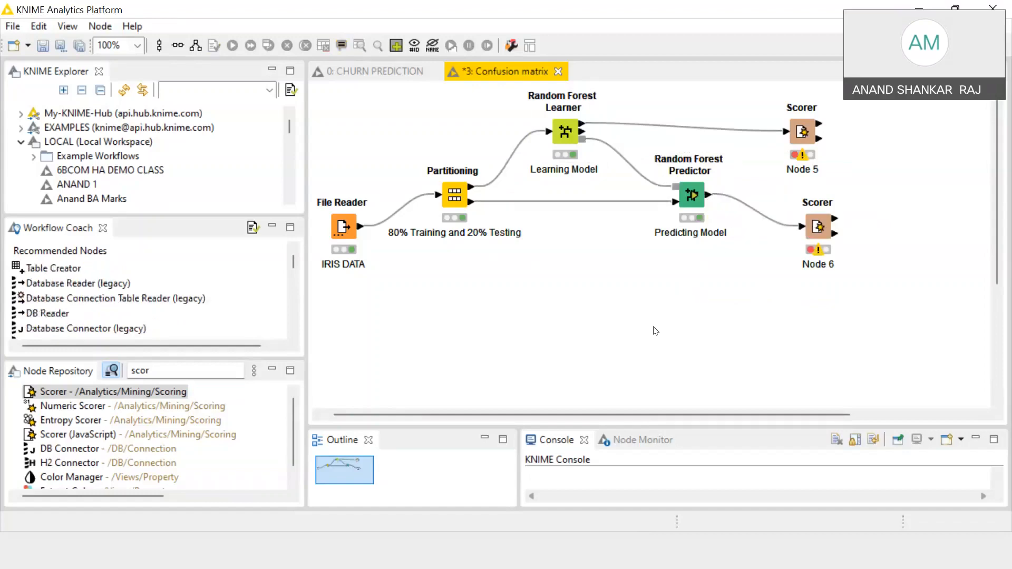
Label the upper Scorer node "Accuracy on Learning Model"
double_click(794, 168)
key("BackSpace")
type("Accuracy")
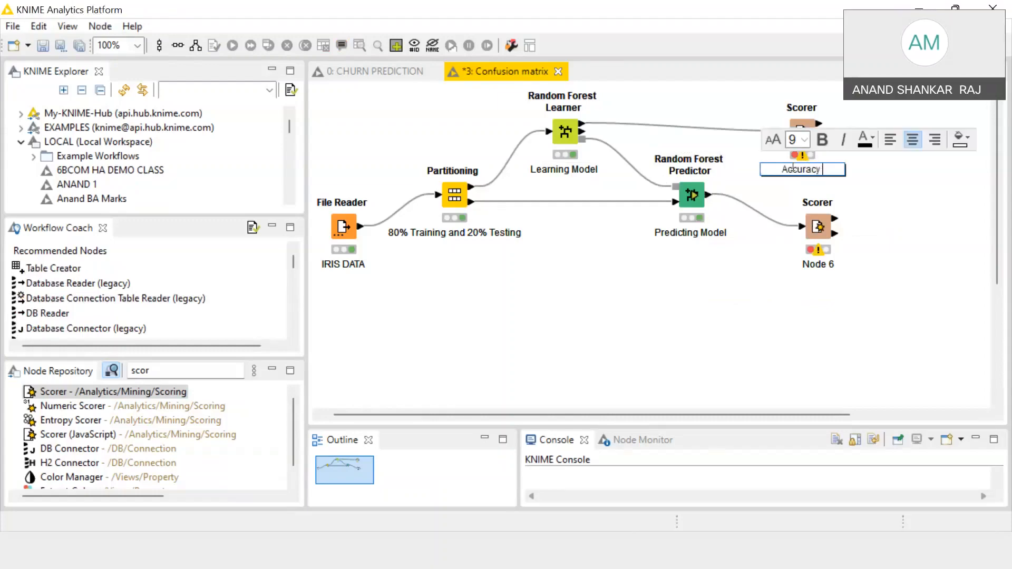
type(" on Learning Model")
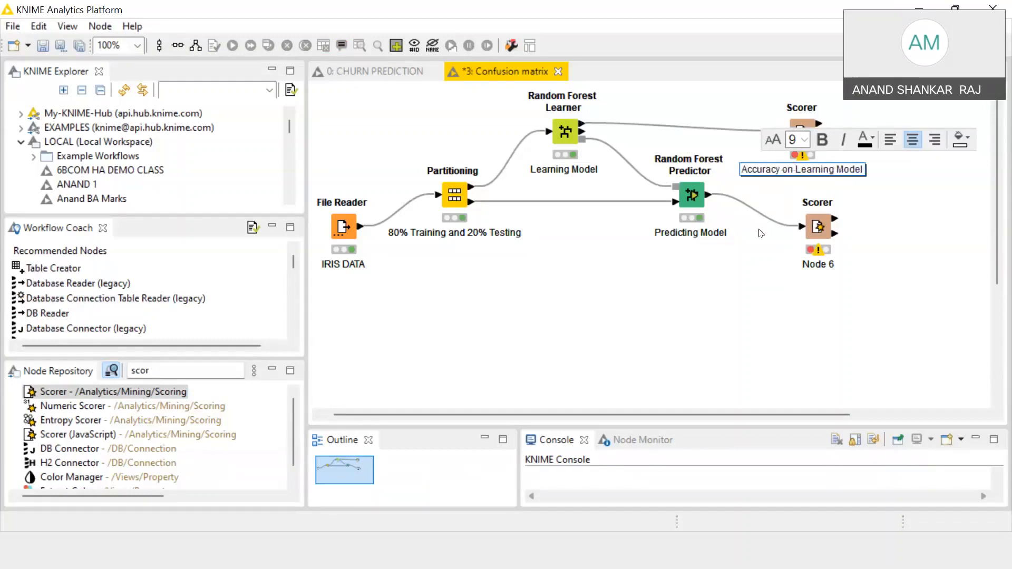
left_click(721, 309)
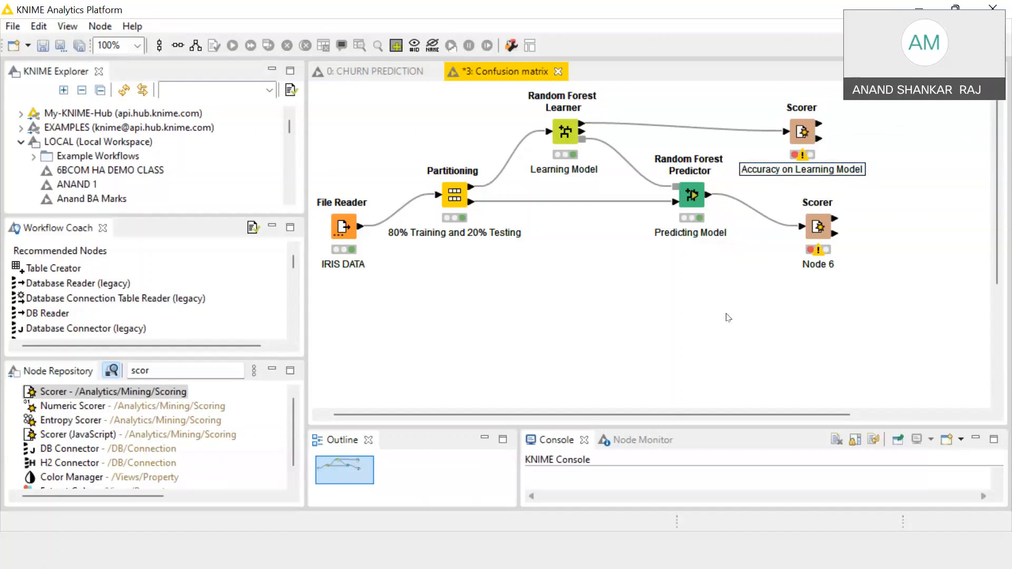
Label the lower Scorer node "Accuracy for Predicted Model"
left_click(823, 266)
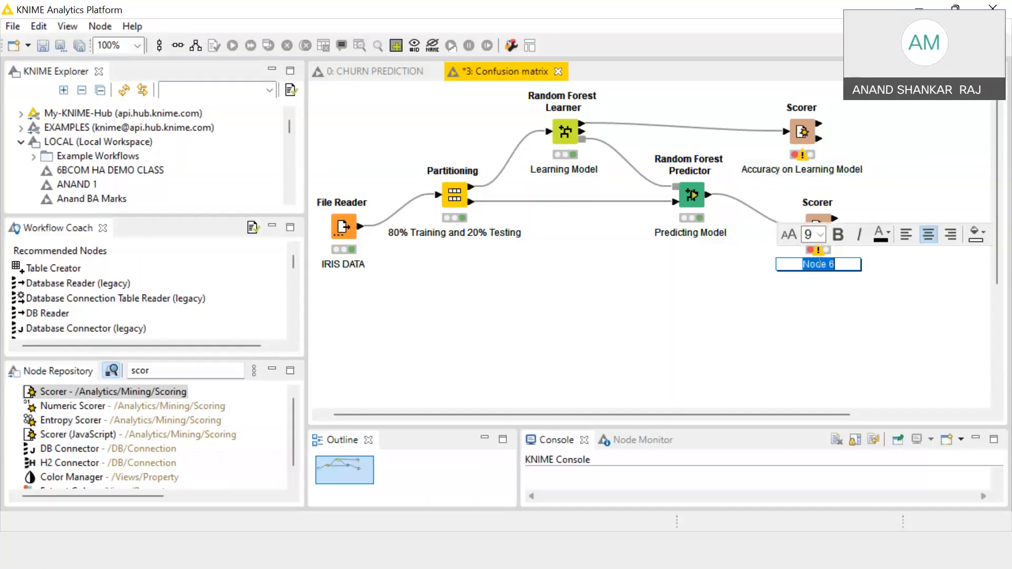
key("BackSpace")
type("Accuracy for Pr")
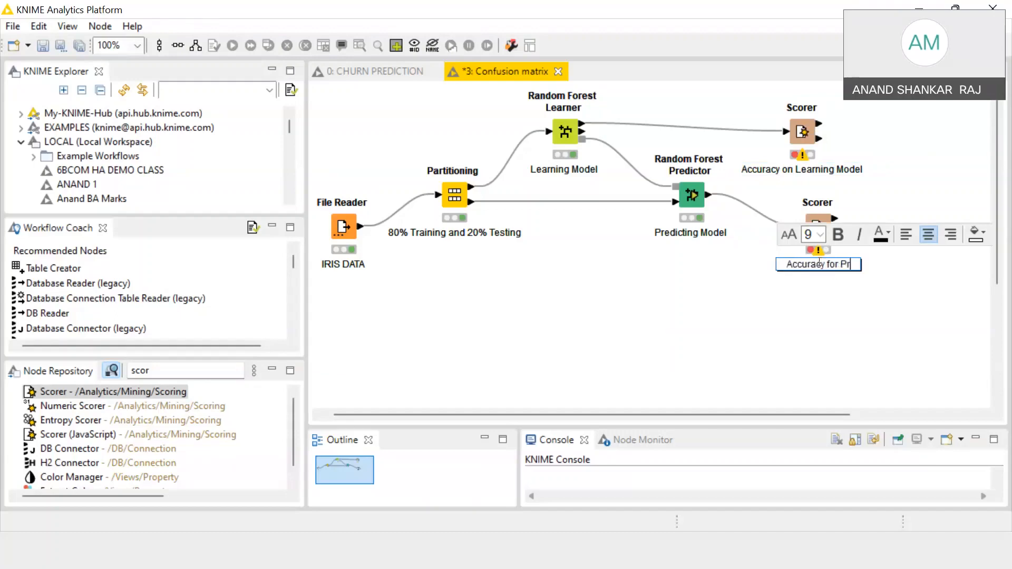
type("edicted M")
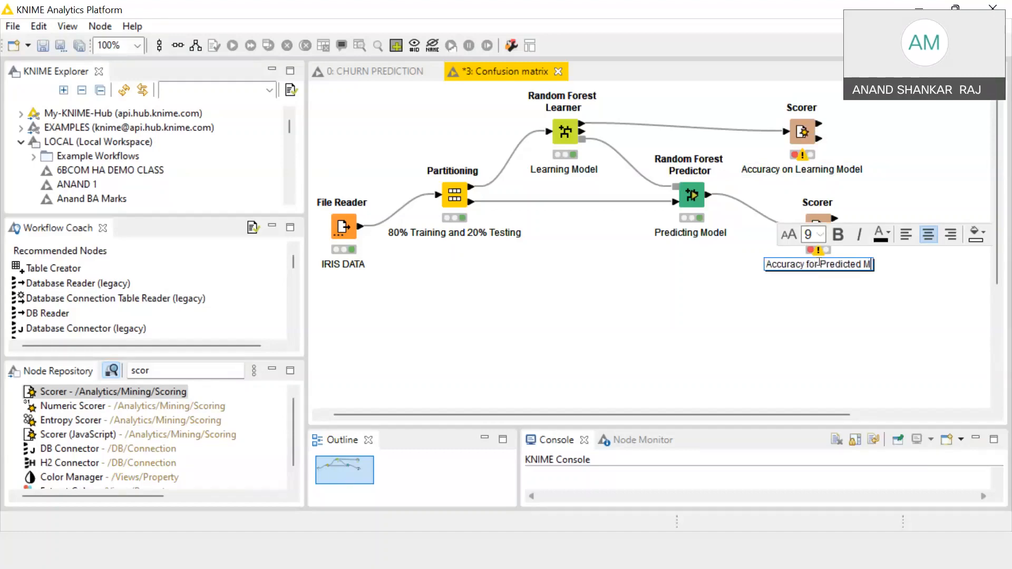
type("odel")
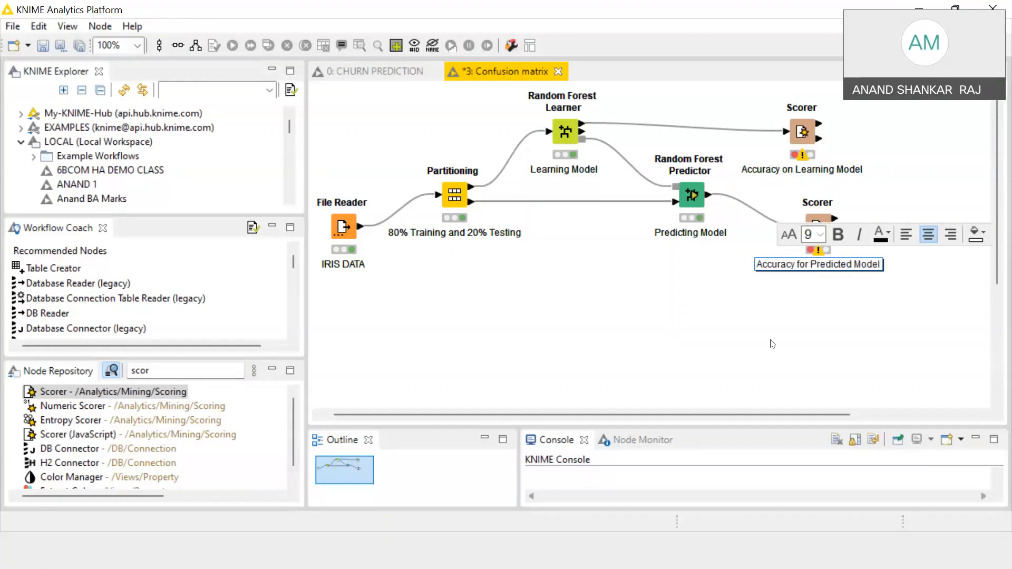
left_click(773, 343)
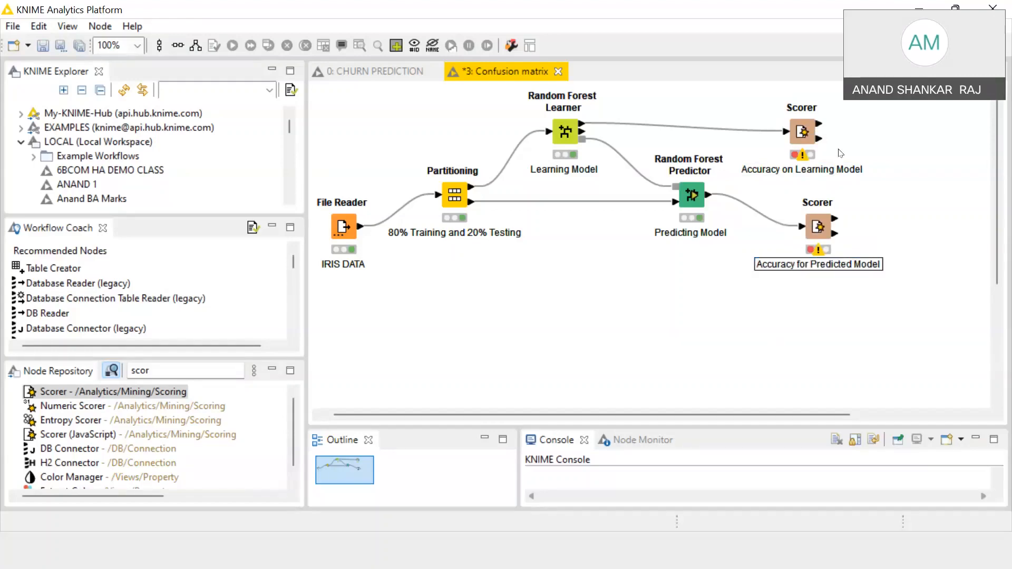
Configure the Accuracy on Learning Model Scorer with class as first column and class (Out-of-bag) as second column
right_click(802, 133)
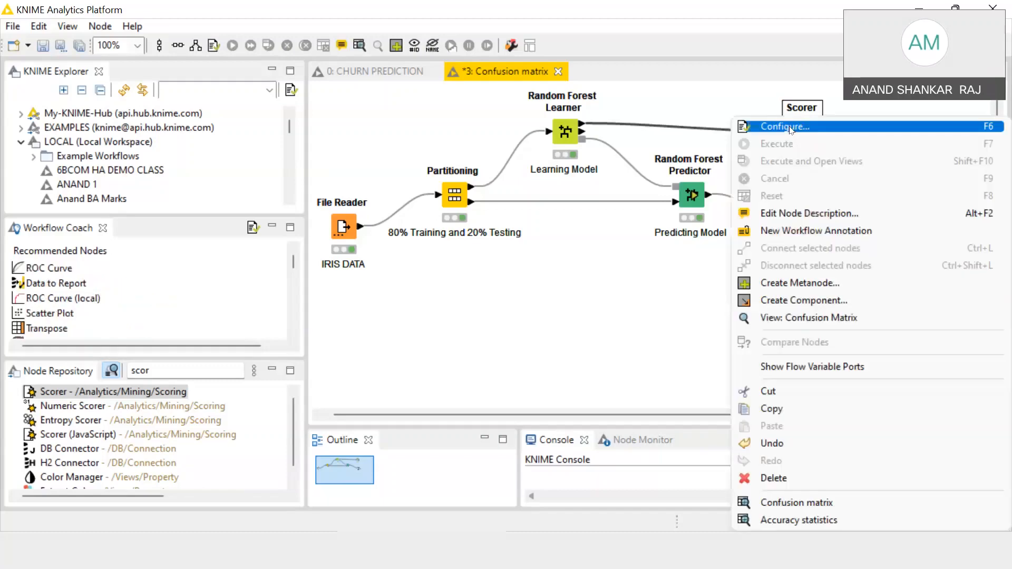
left_click(790, 127)
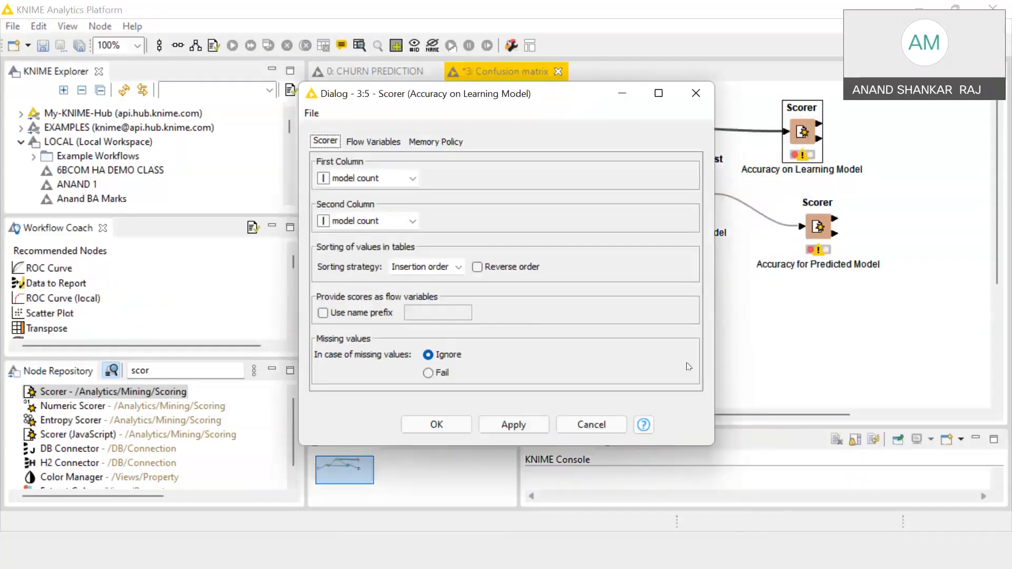
left_click(391, 177)
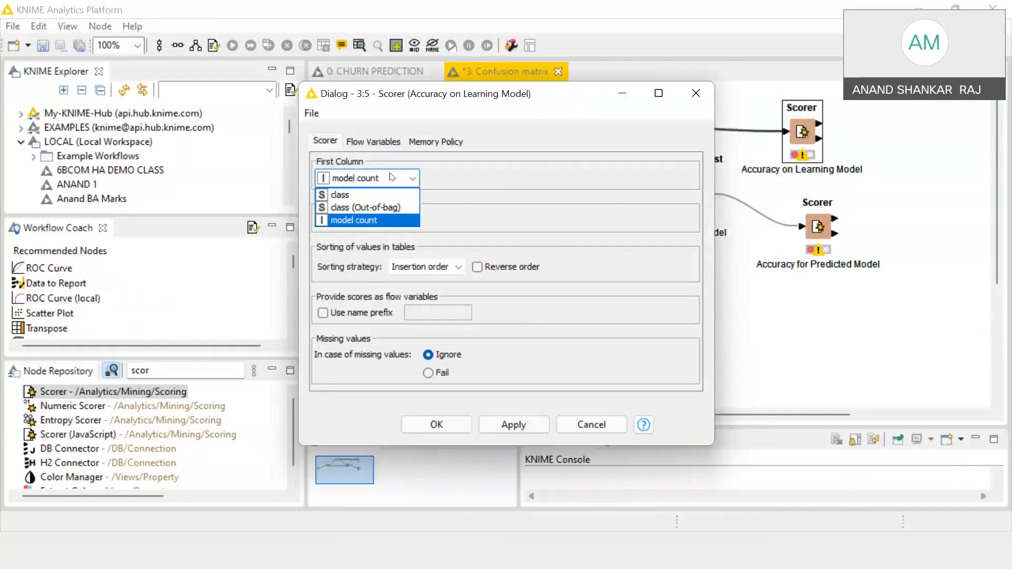
left_click(372, 195)
left_click(372, 221)
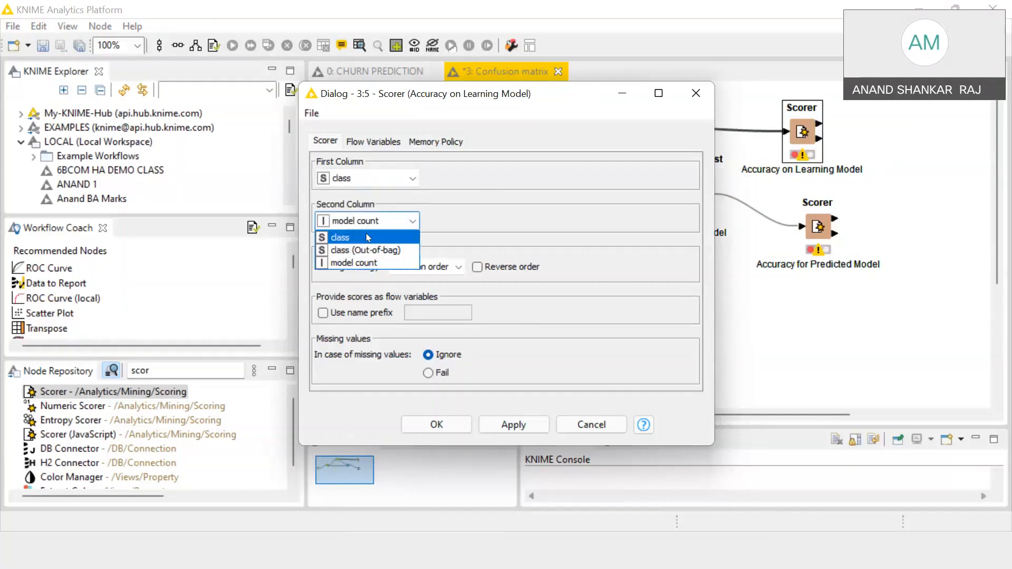
left_click(368, 249)
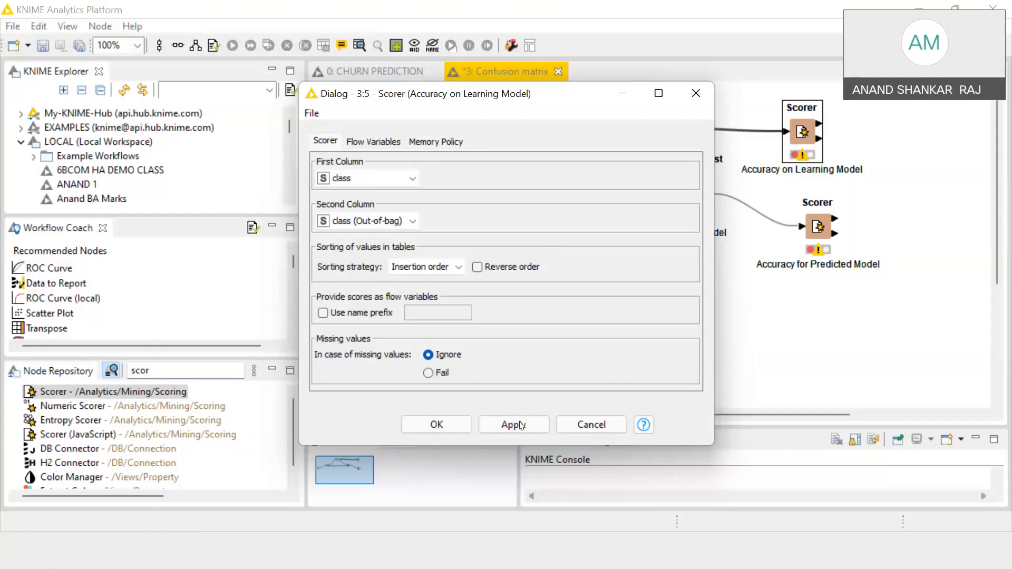
left_click(460, 429)
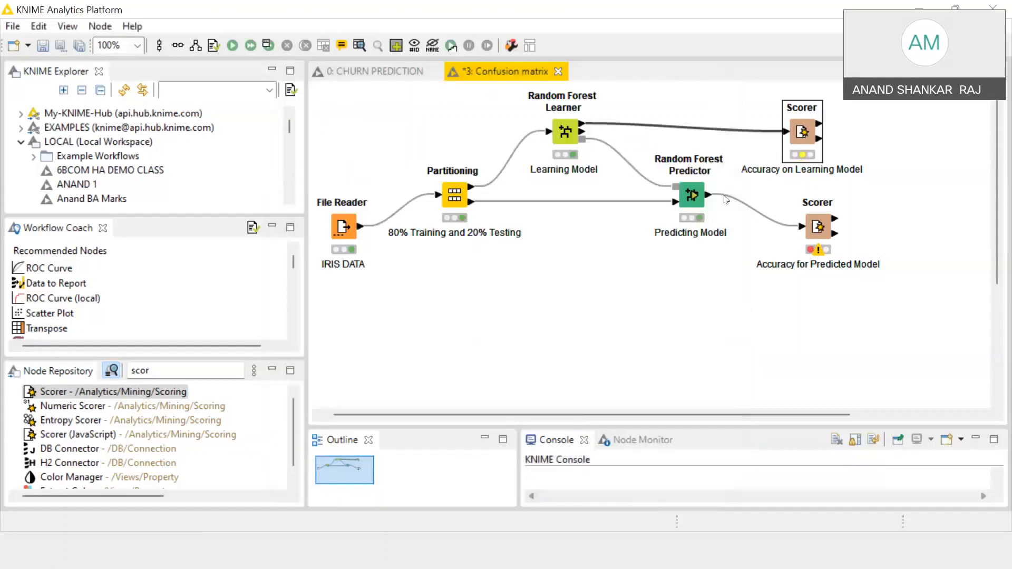
Execute the Accuracy on Learning Model Scorer and check the overall accuracy in its accuracy statistics table
right_click(800, 133)
left_click(795, 140)
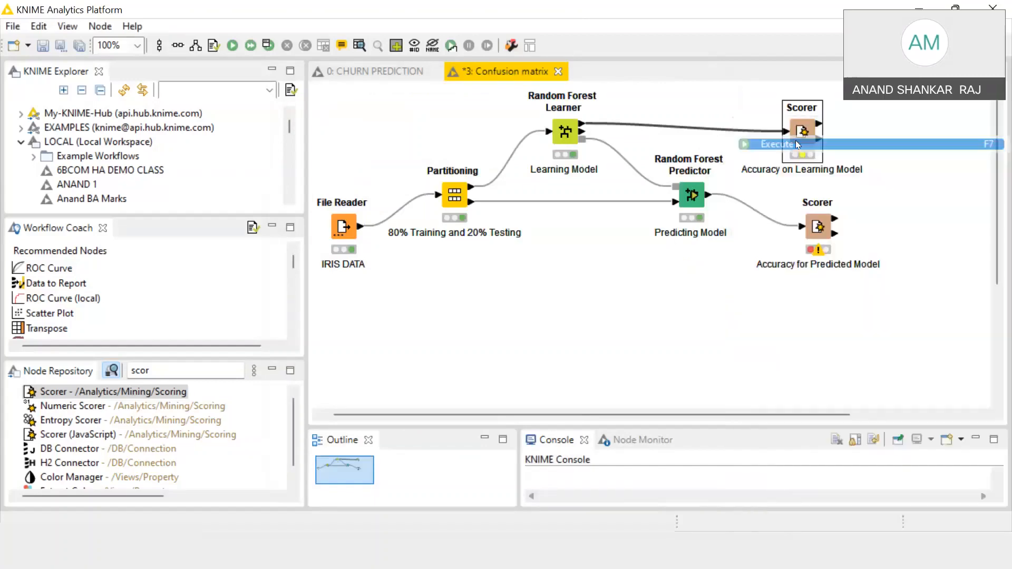
right_click(797, 135)
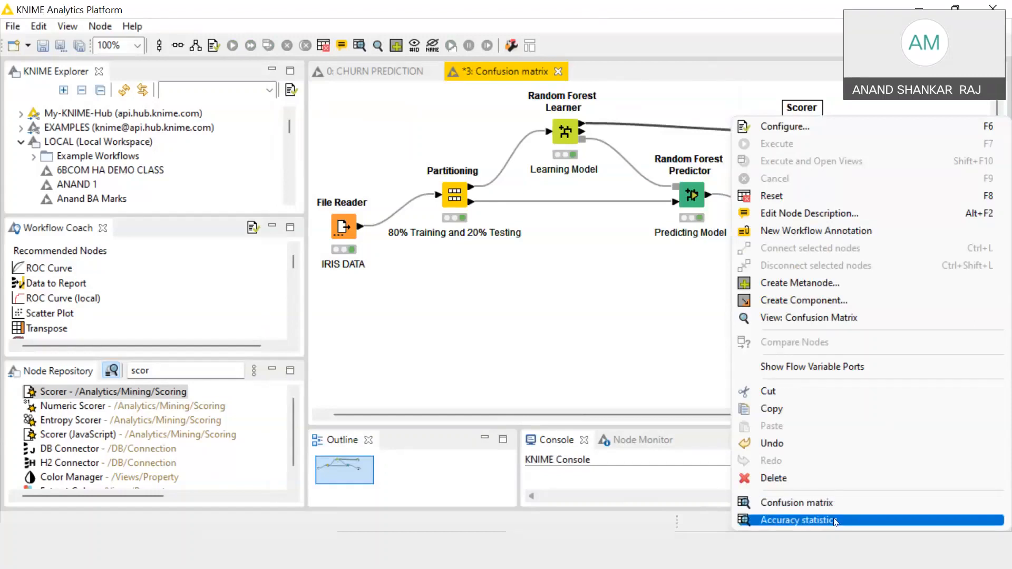
left_click(778, 520)
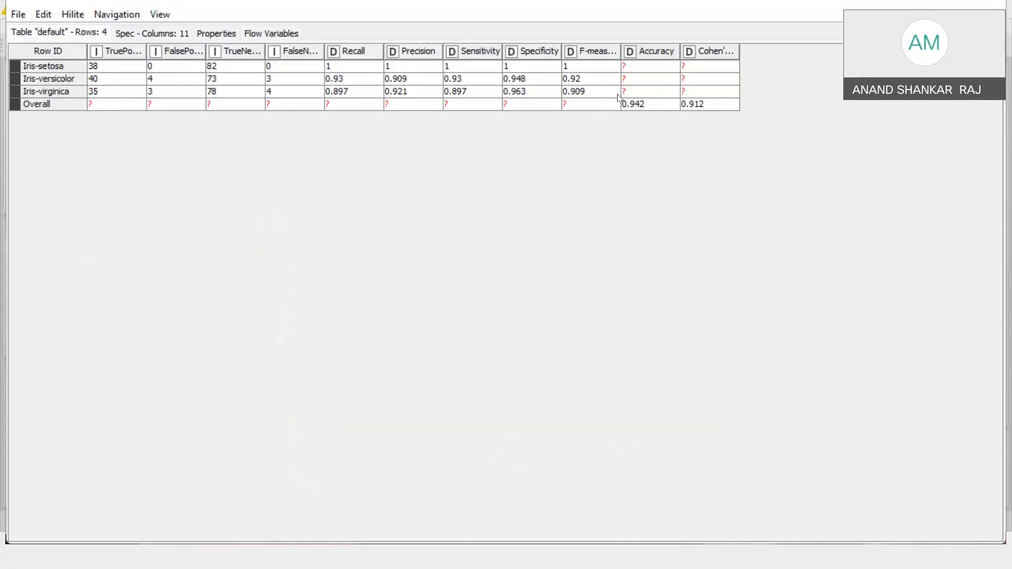
left_click(643, 103)
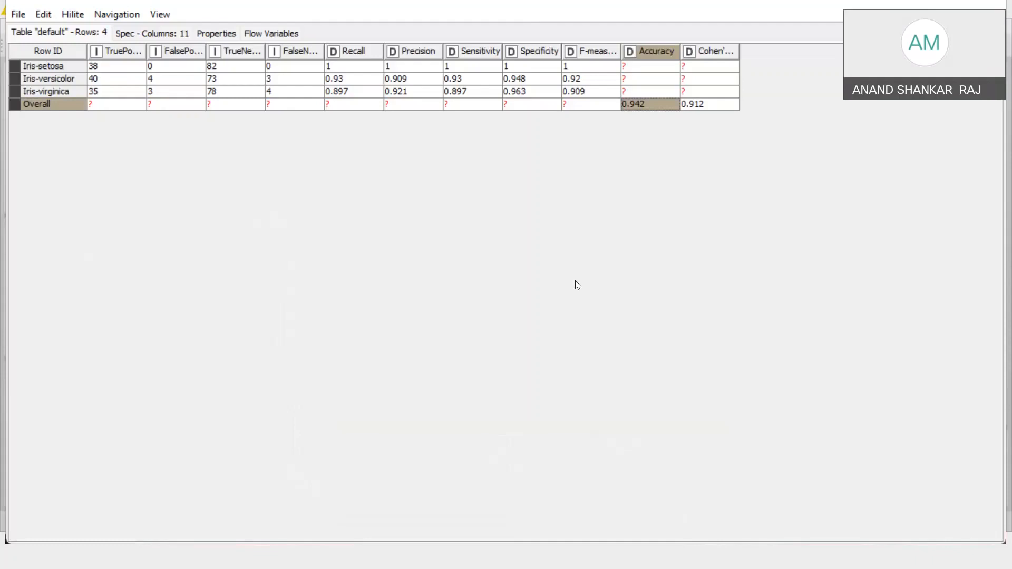
Compare the overall Accuracy and Cohen's kappa values in the learning model's accuracy statistics, and close the table
left_click(705, 106)
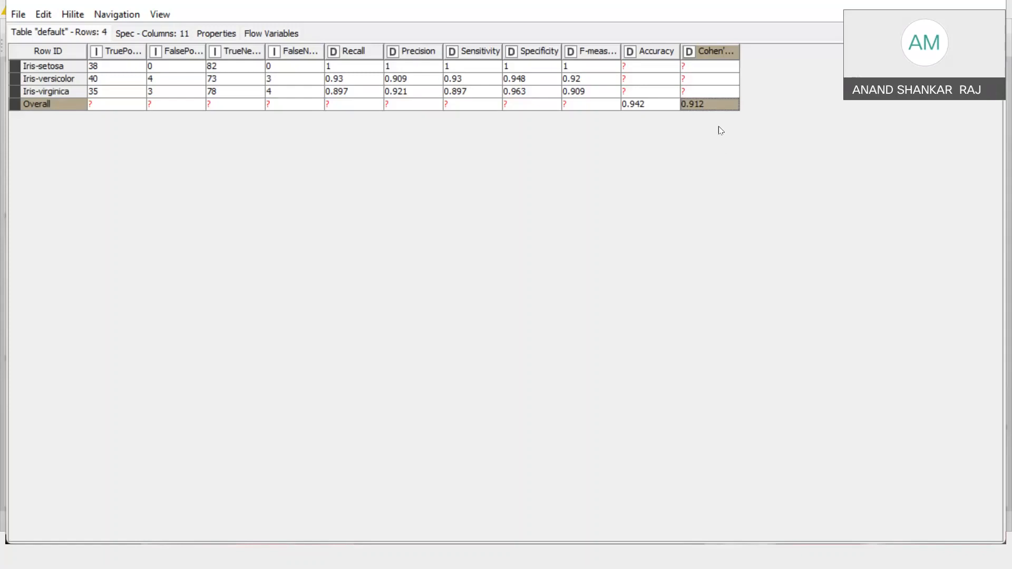
left_click(650, 104)
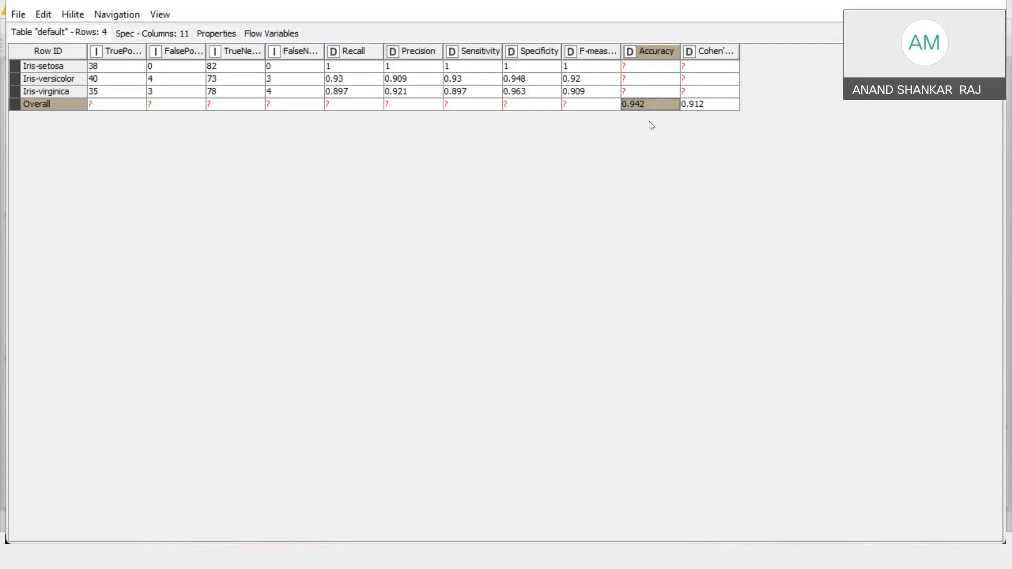
left_click(704, 103)
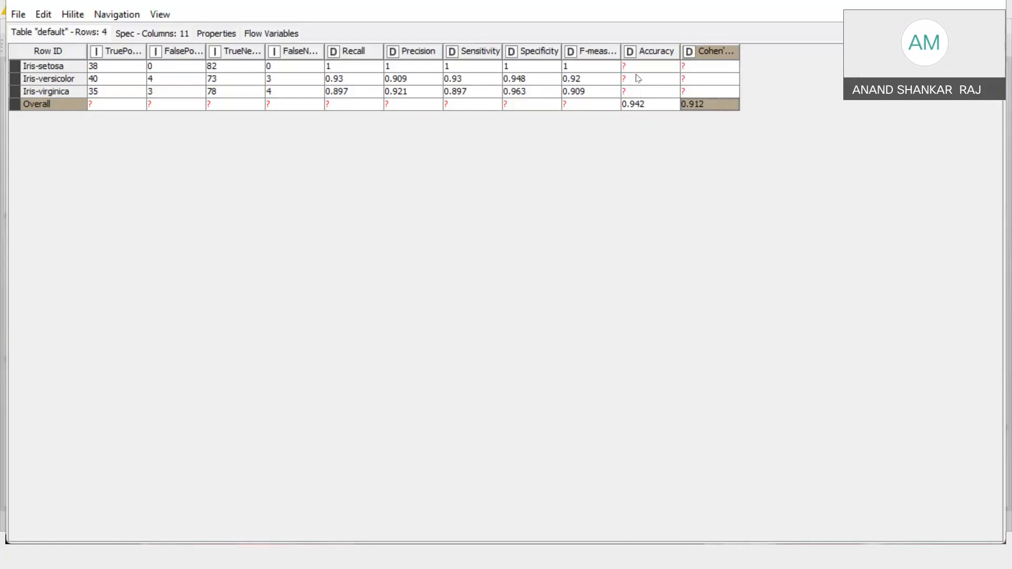
left_click(638, 104)
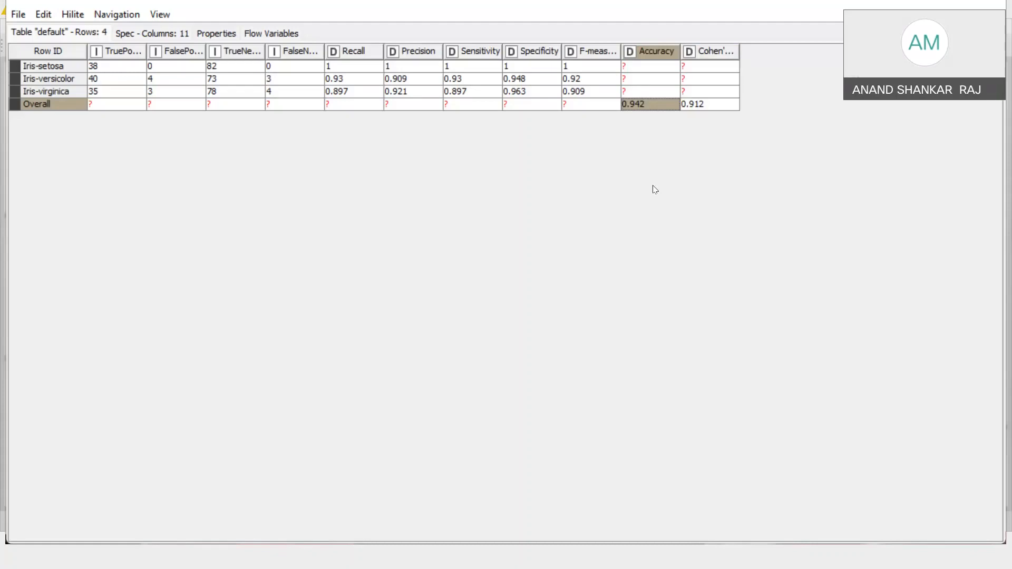
left_click(699, 80)
left_click(705, 104)
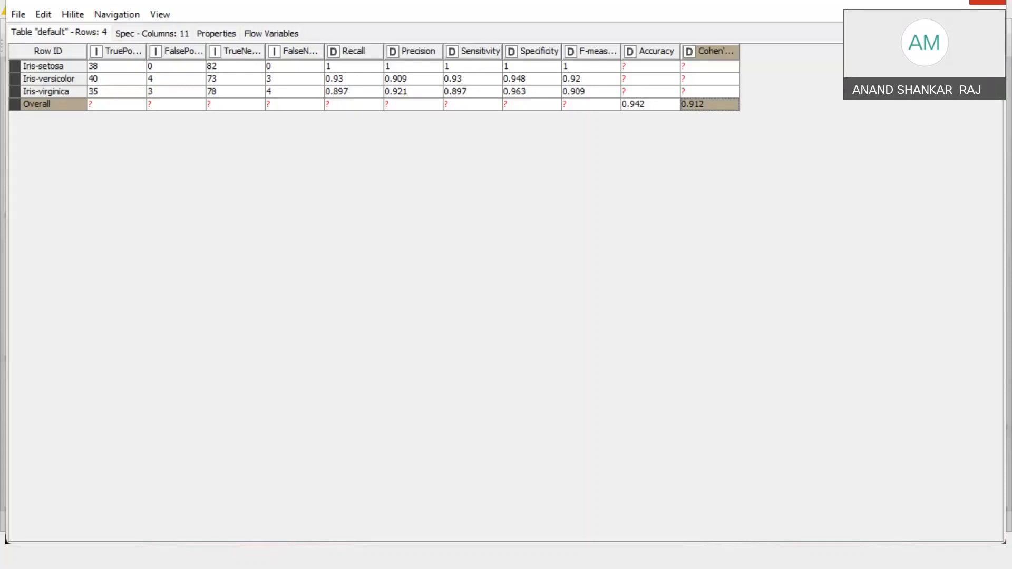
left_click(987, 2)
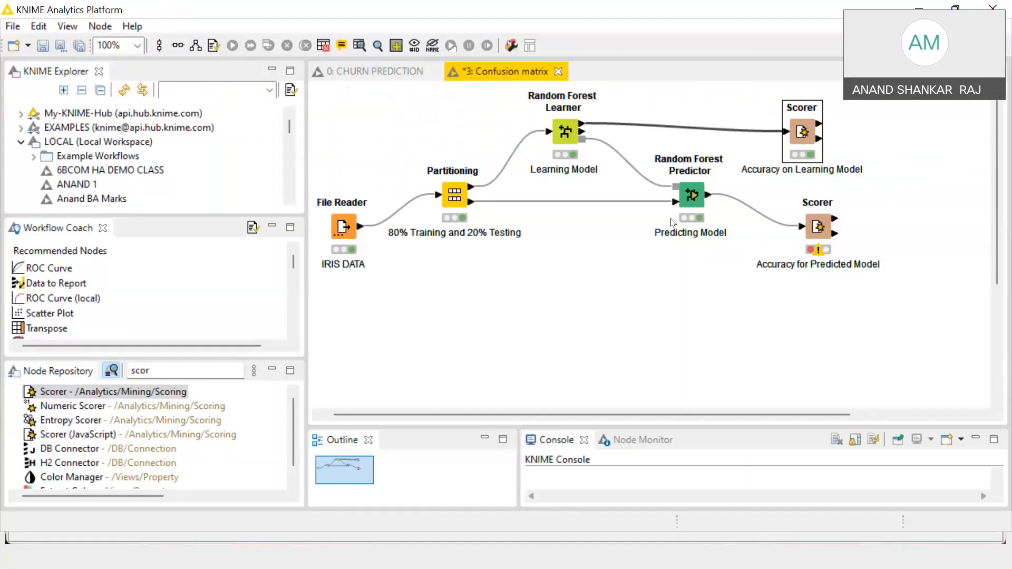
Configure the Accuracy for Predicted Model Scorer with class as first column and Prediction (class) as second column
left_click(820, 227)
right_click(820, 227)
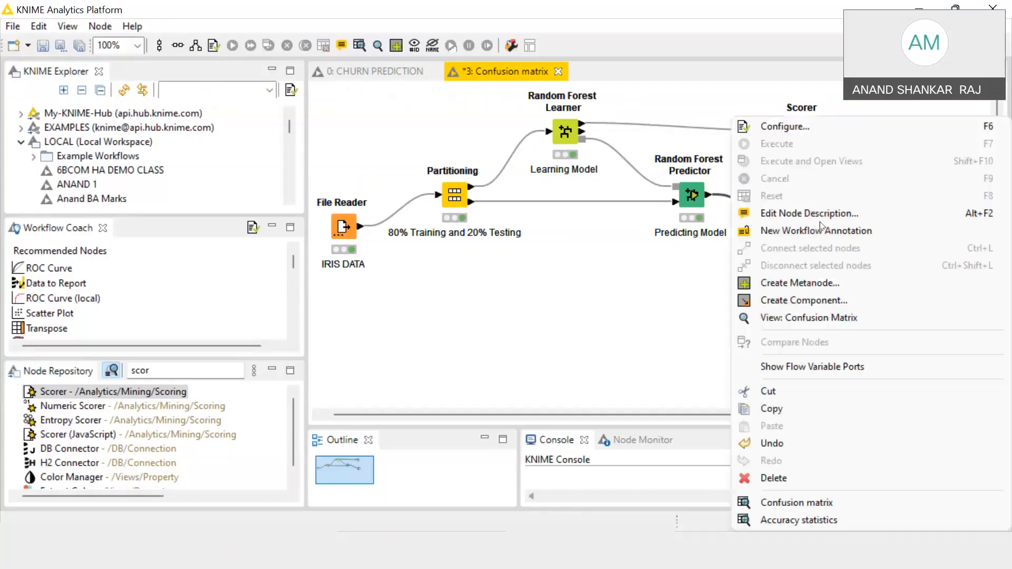
left_click(774, 130)
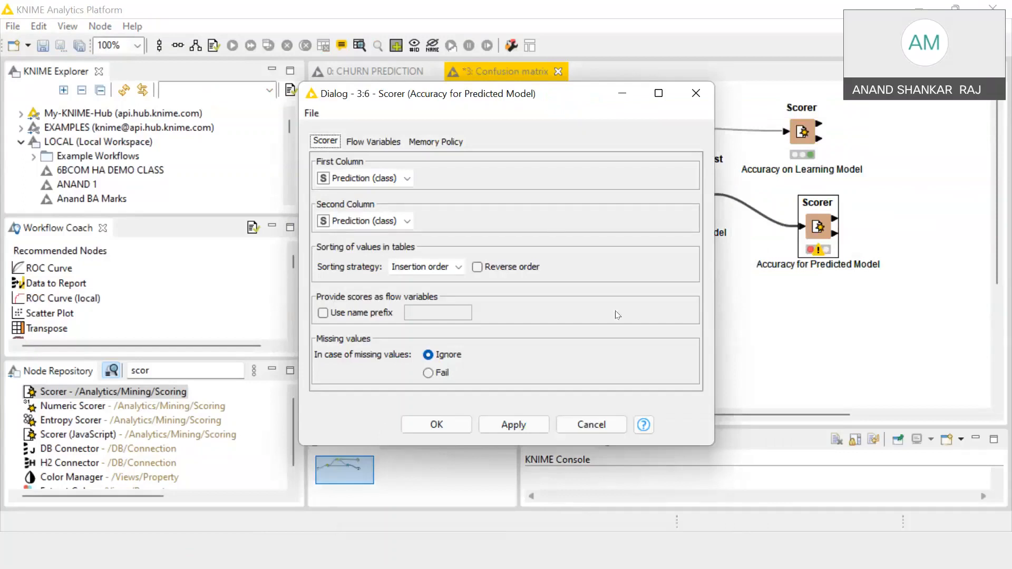
left_click(390, 181)
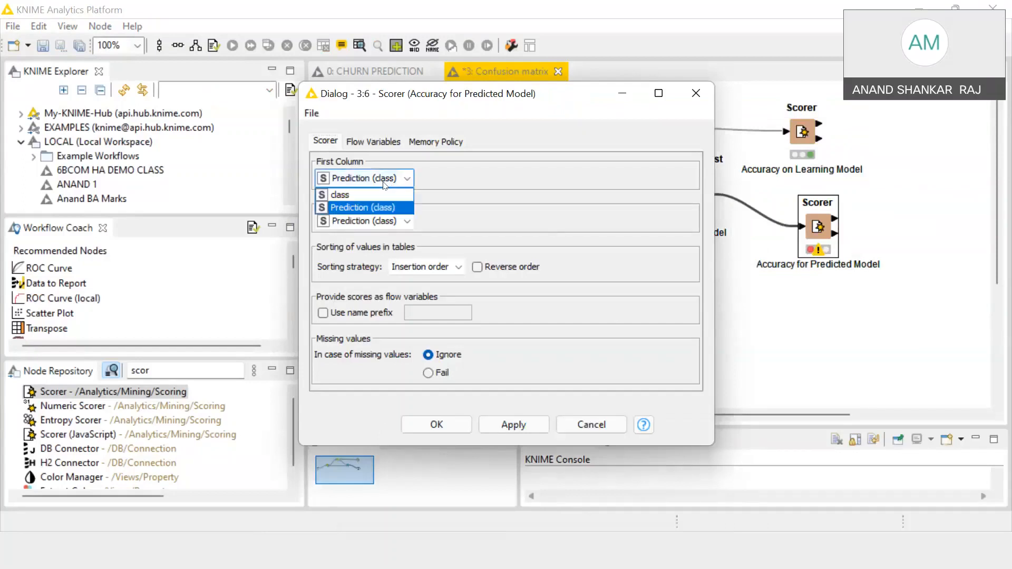
left_click(372, 194)
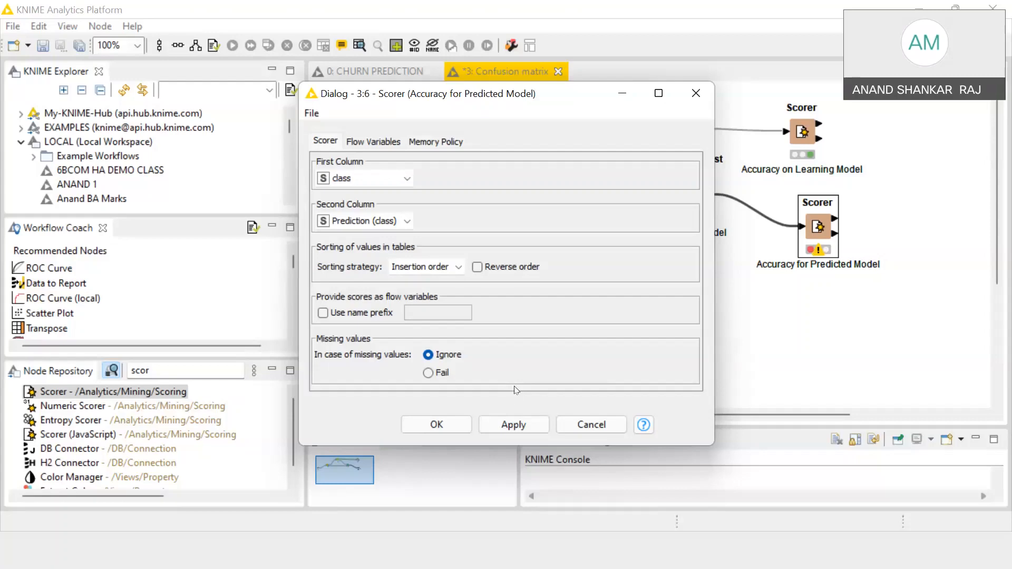
left_click(517, 428)
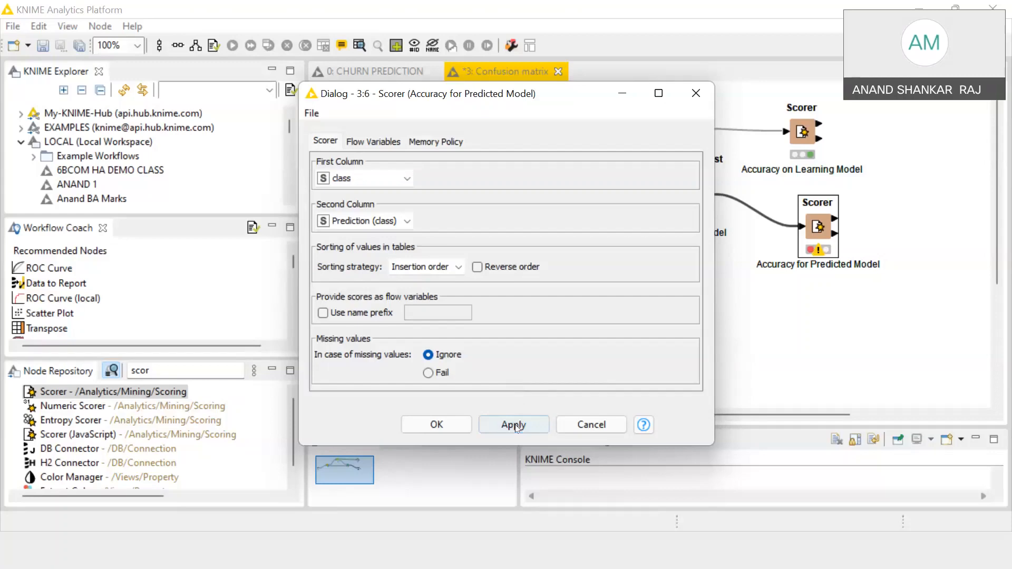
left_click(446, 426)
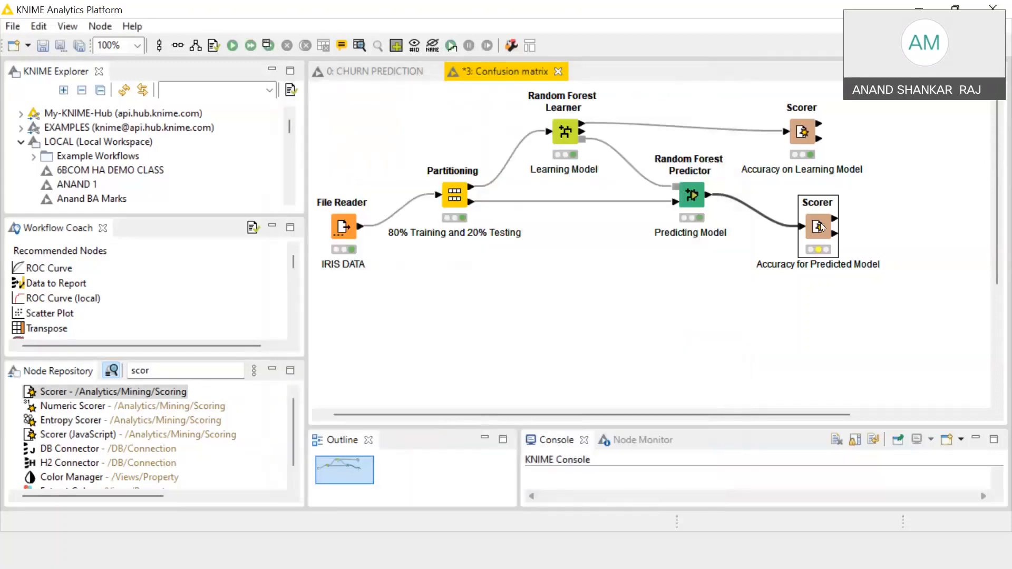
Execute the Accuracy for Predicted Model Scorer and check its accuracy statistics table
right_click(820, 223)
left_click(786, 141)
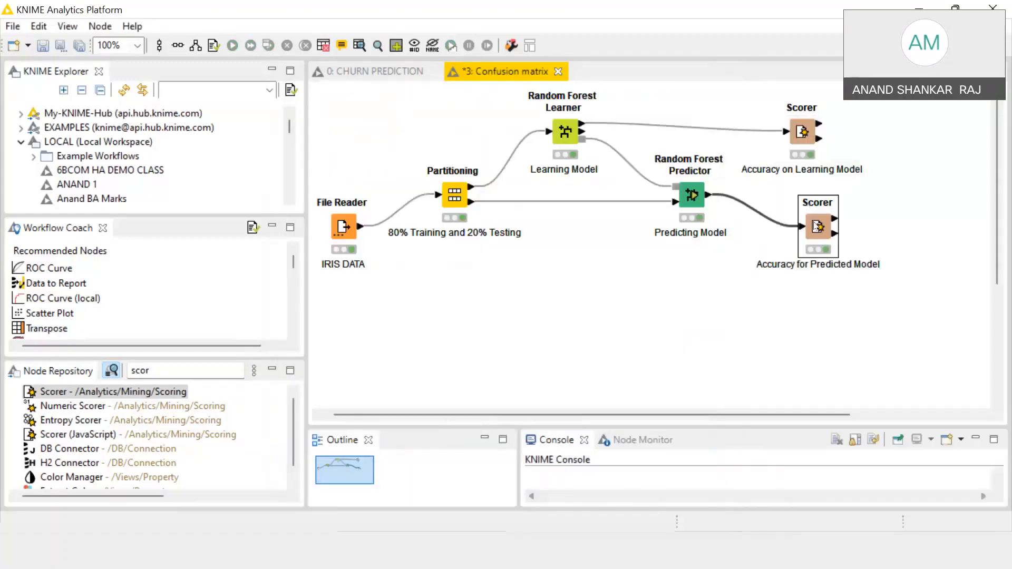
right_click(814, 221)
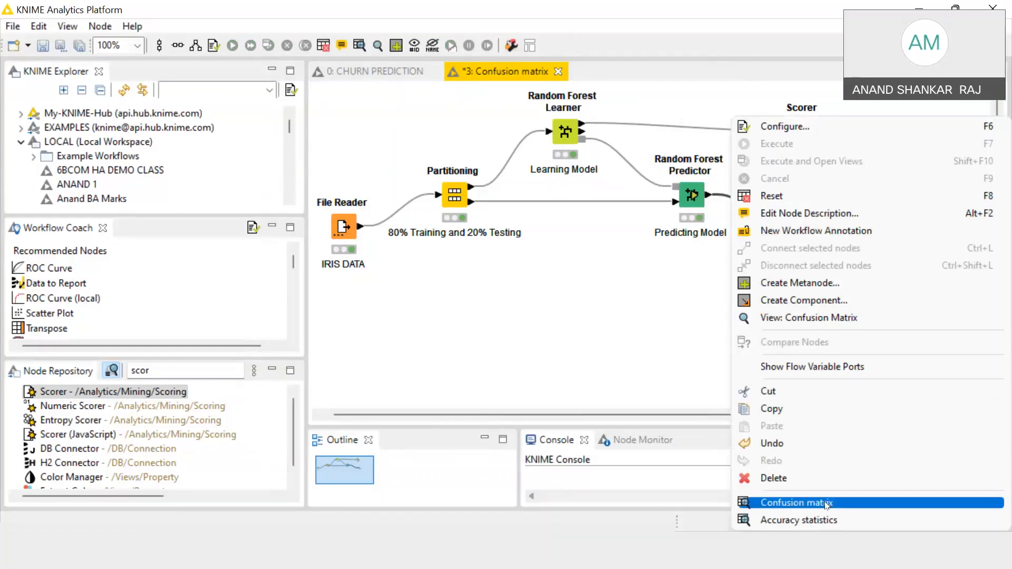
left_click(801, 522)
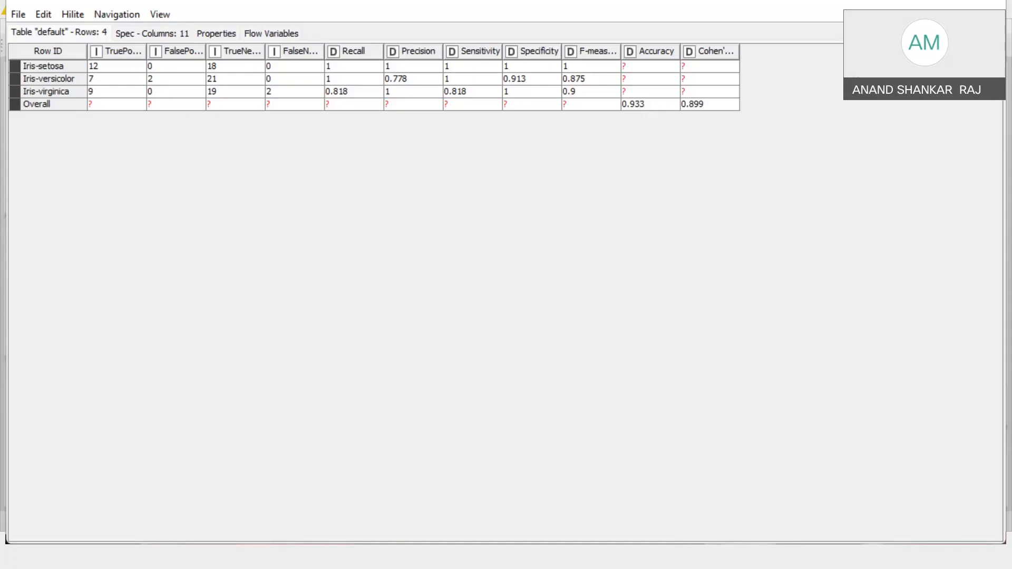
left_click(1002, 6)
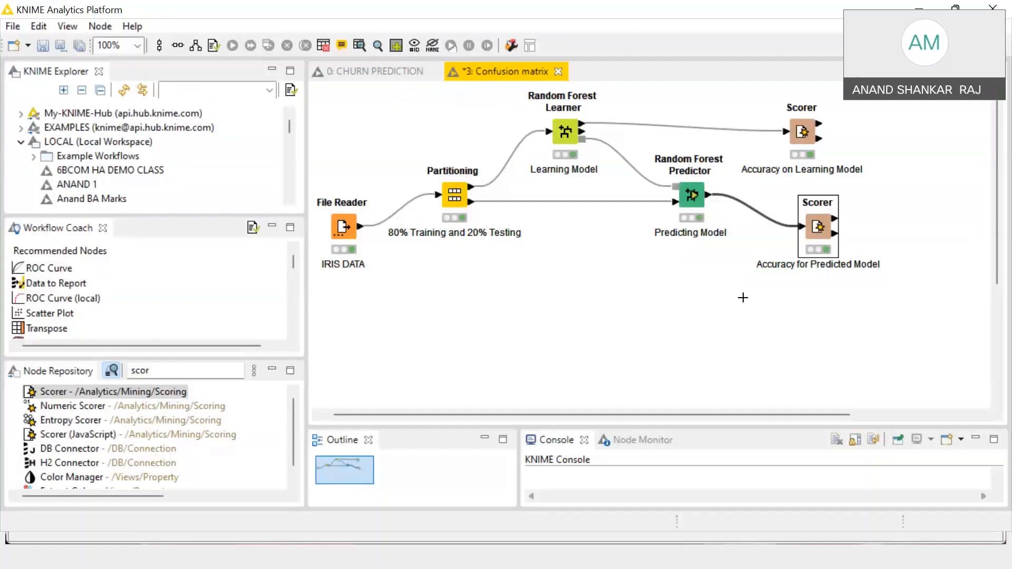
Examine the confusion matrix of the Accuracy for Predicted Model Scorer and that of the Accuracy on Learning Model Scorer
left_click(743, 297)
right_click(817, 227)
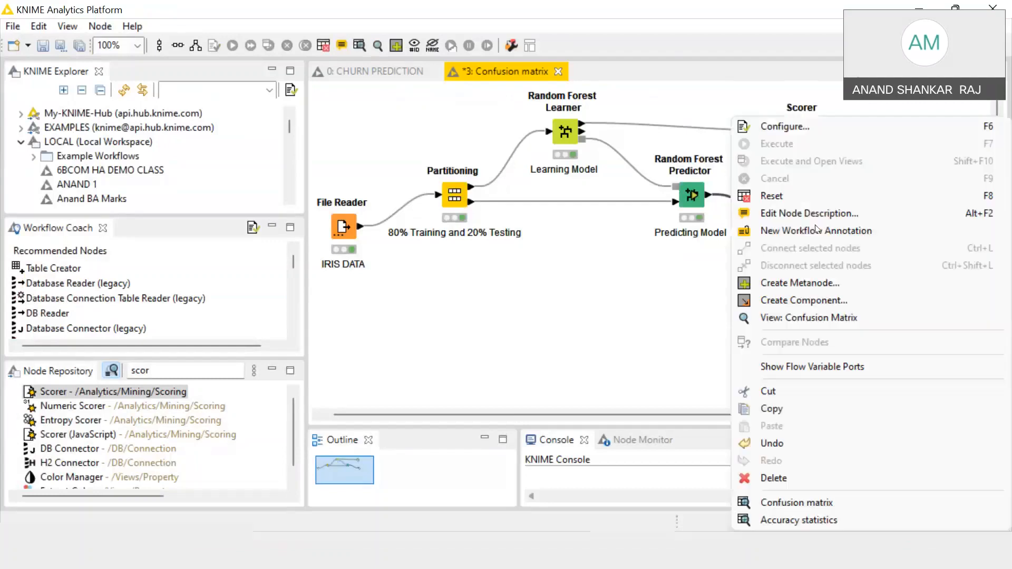
left_click(805, 502)
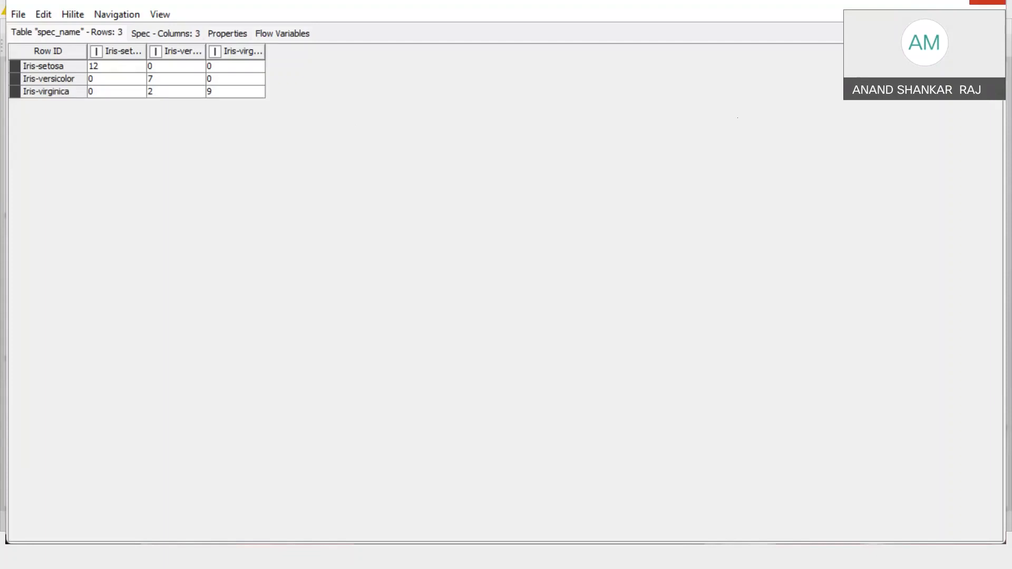
left_click(987, 2)
right_click(803, 133)
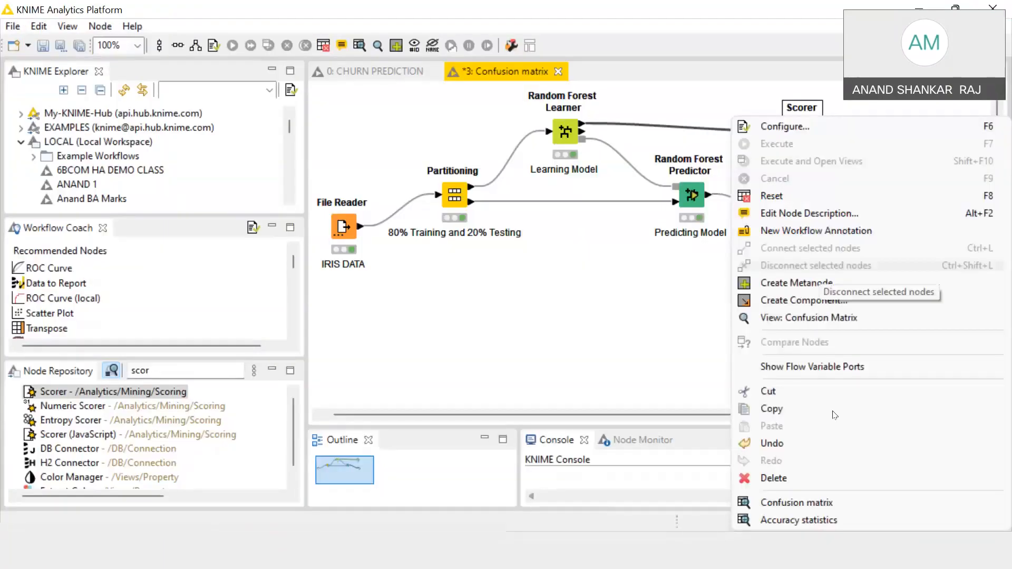
left_click(817, 507)
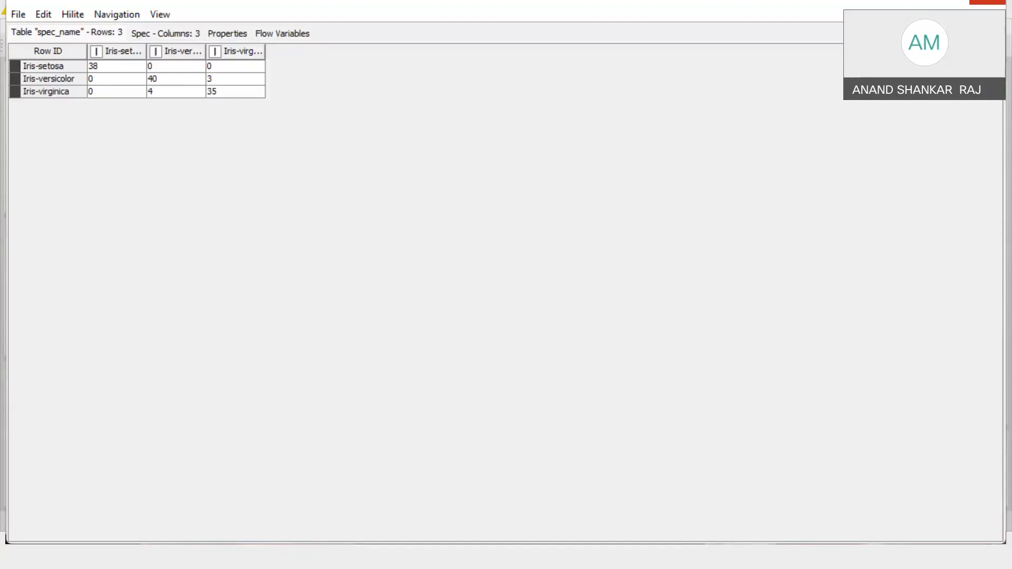
left_click(987, 2)
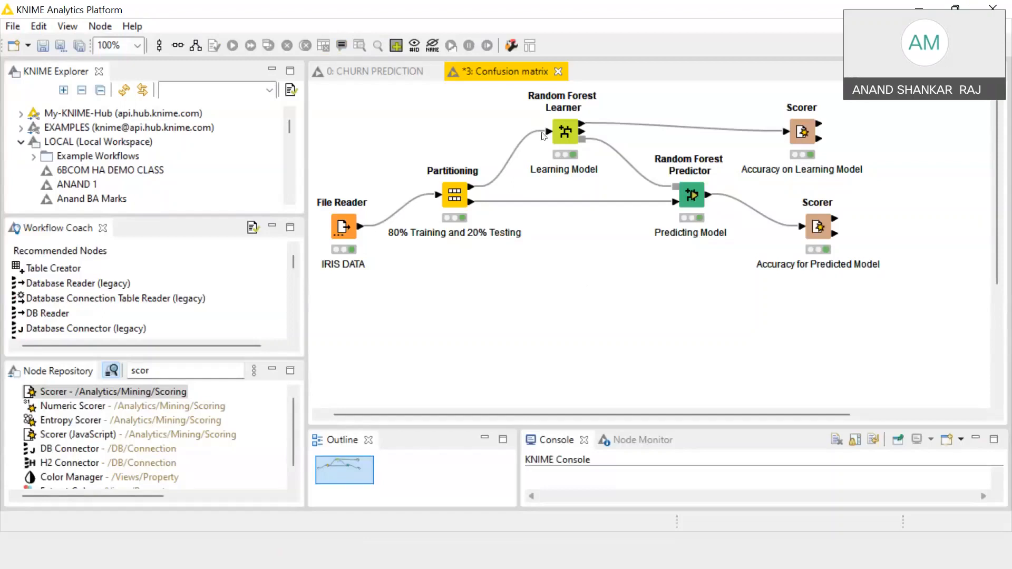
left_click(564, 136)
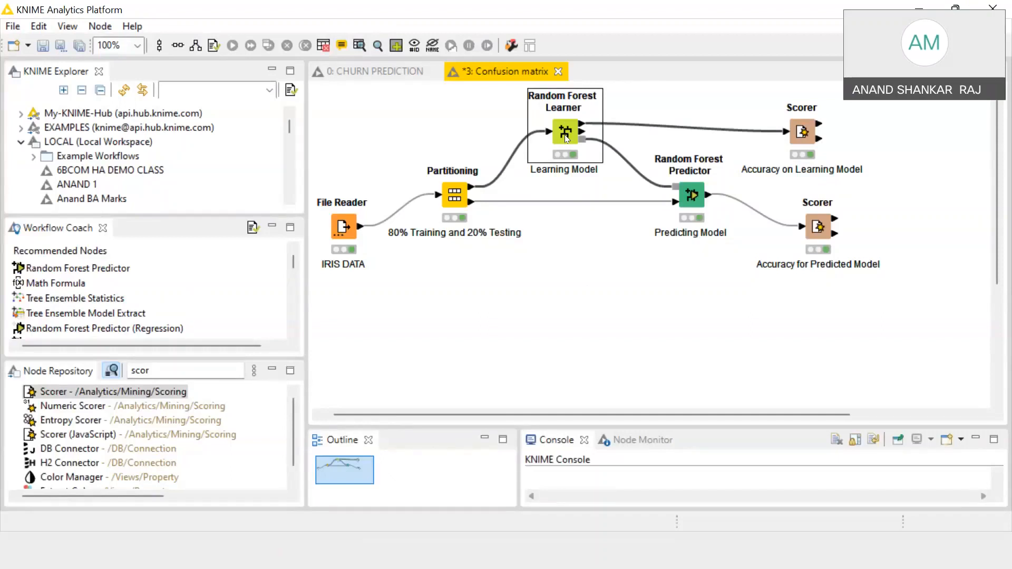
left_click(696, 205)
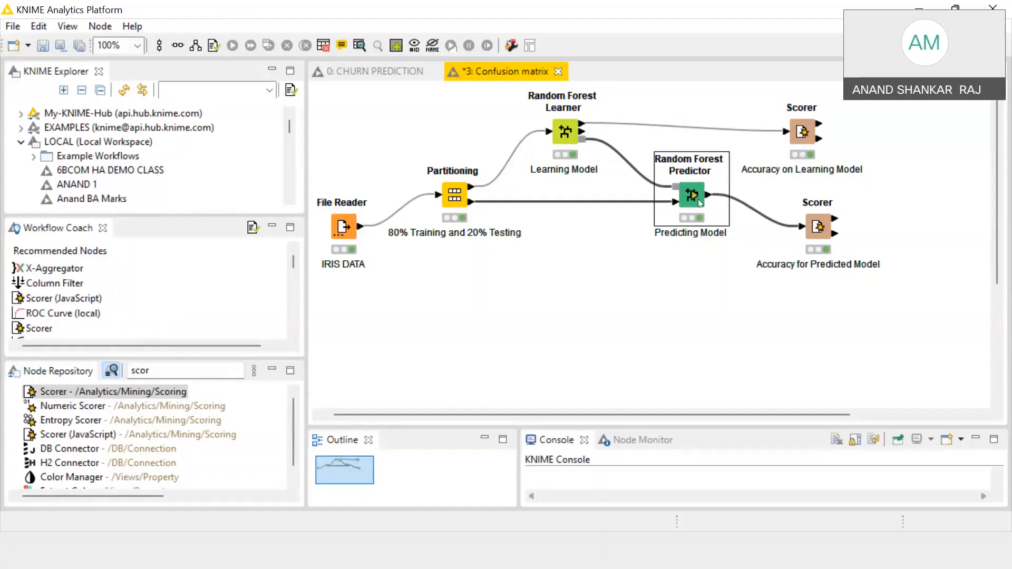
left_click(792, 134)
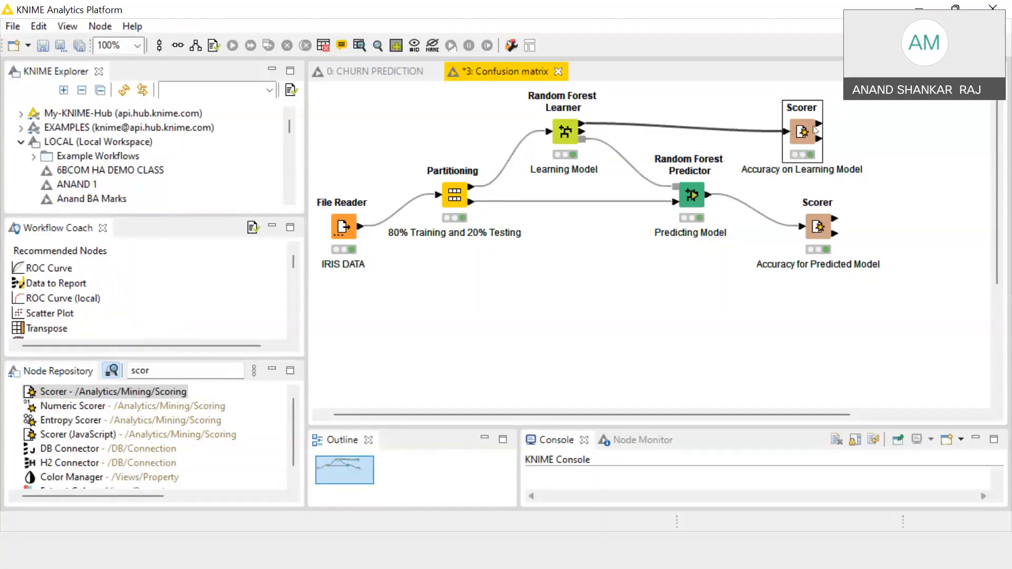
mouse_move(812, 125)
left_click(722, 344)
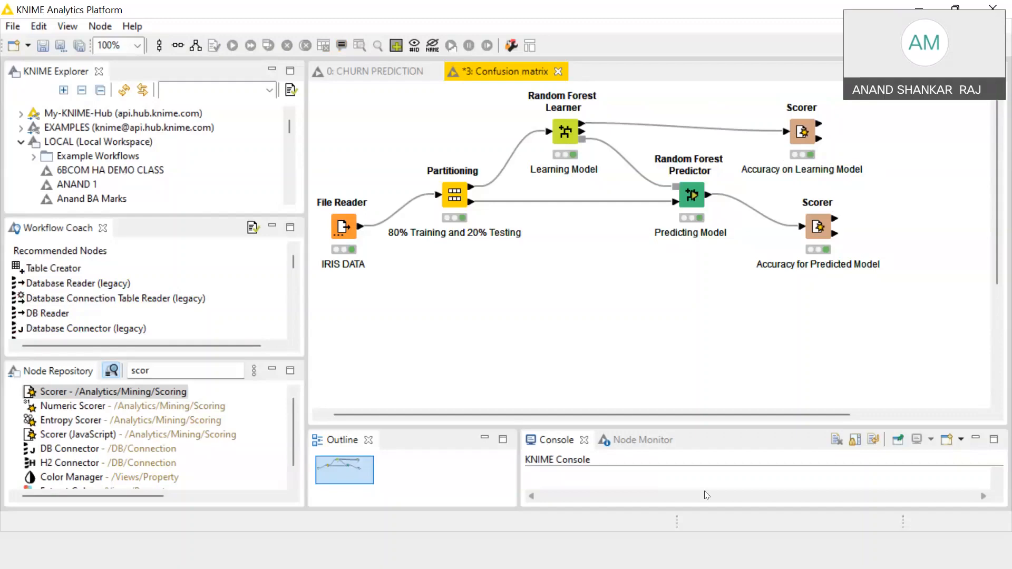
left_click(721, 556)
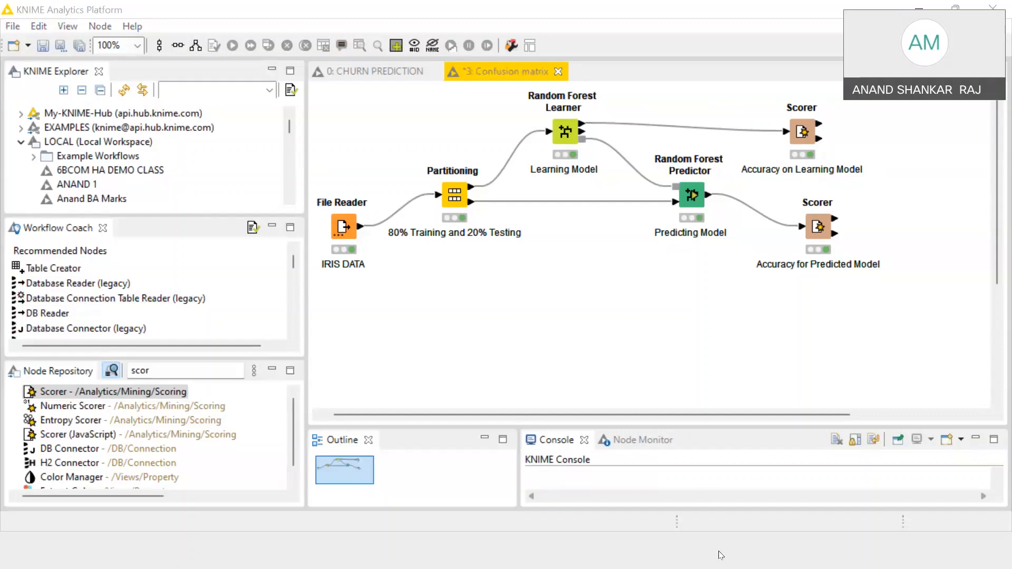
left_click(721, 556)
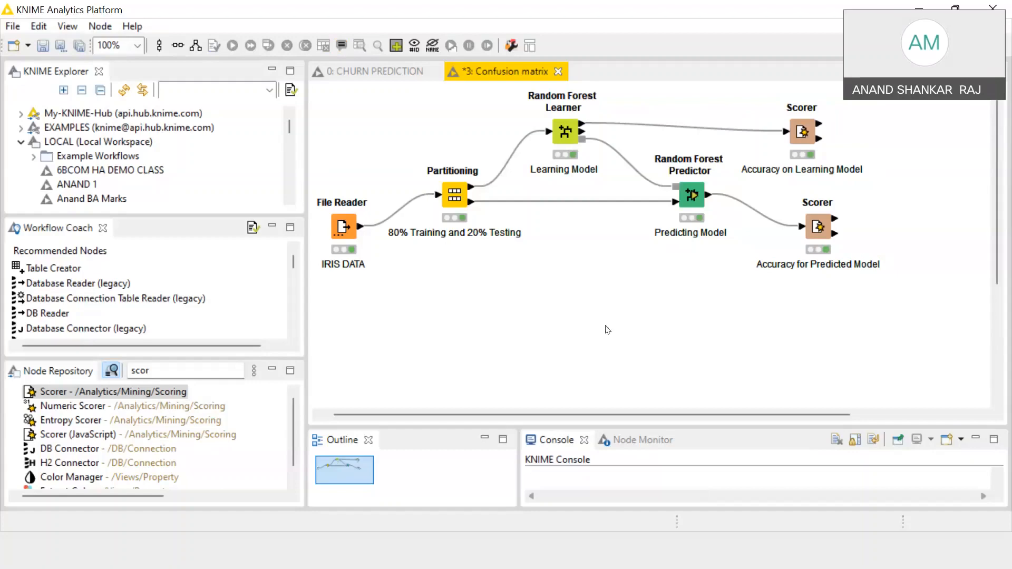
Review the iris file table output by the IRIS DATA File Reader
right_click(339, 235)
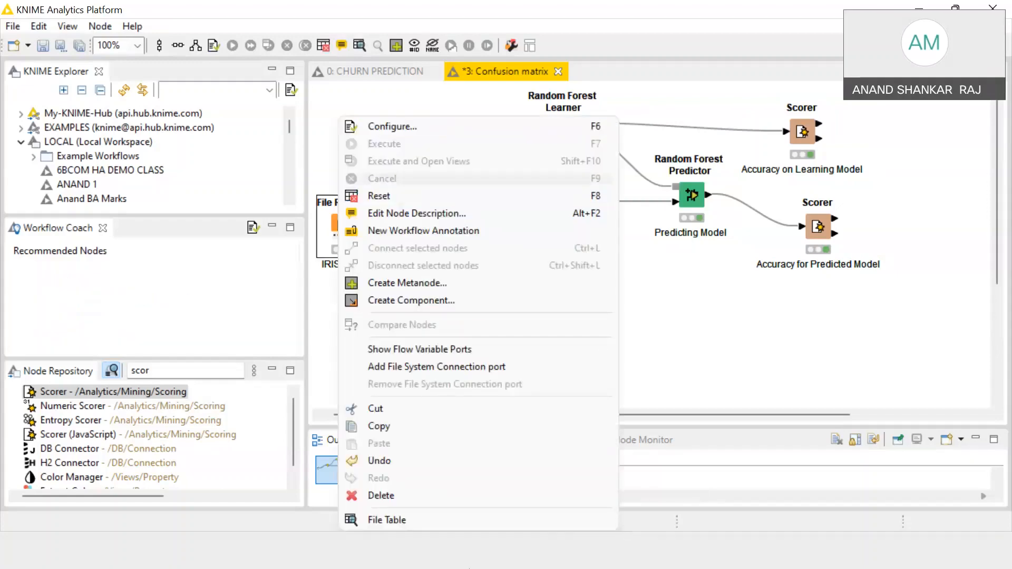
left_click(409, 522)
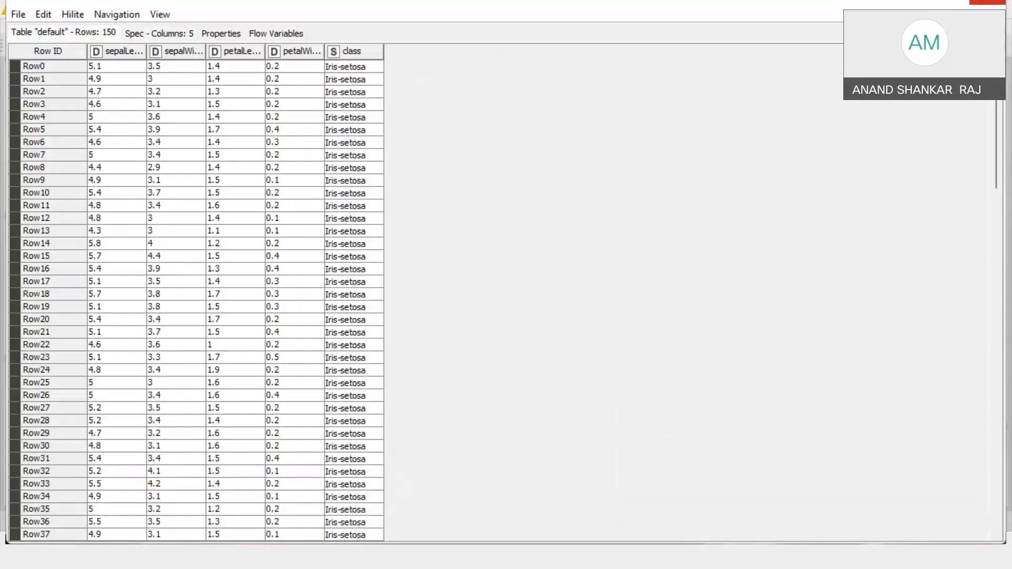
left_click(990, 2)
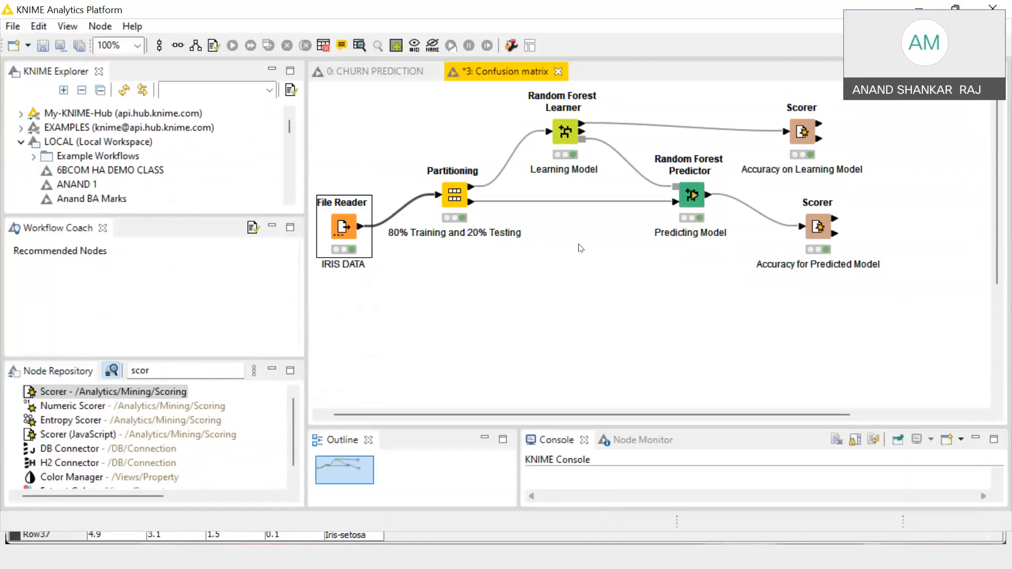
Review the target column and included attribute columns in the Random Forest Learner's configuration without changing them
right_click(565, 132)
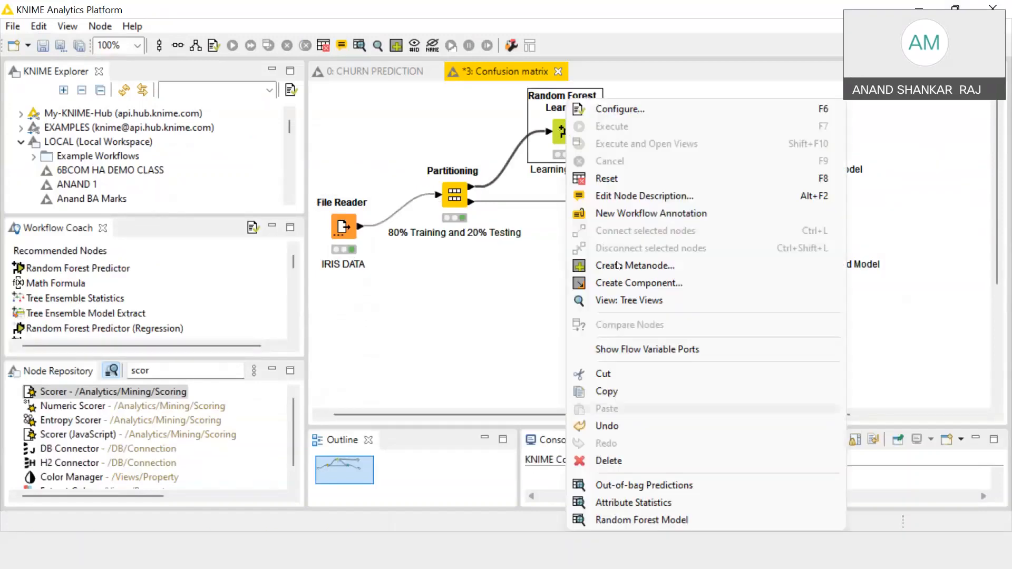
left_click(646, 109)
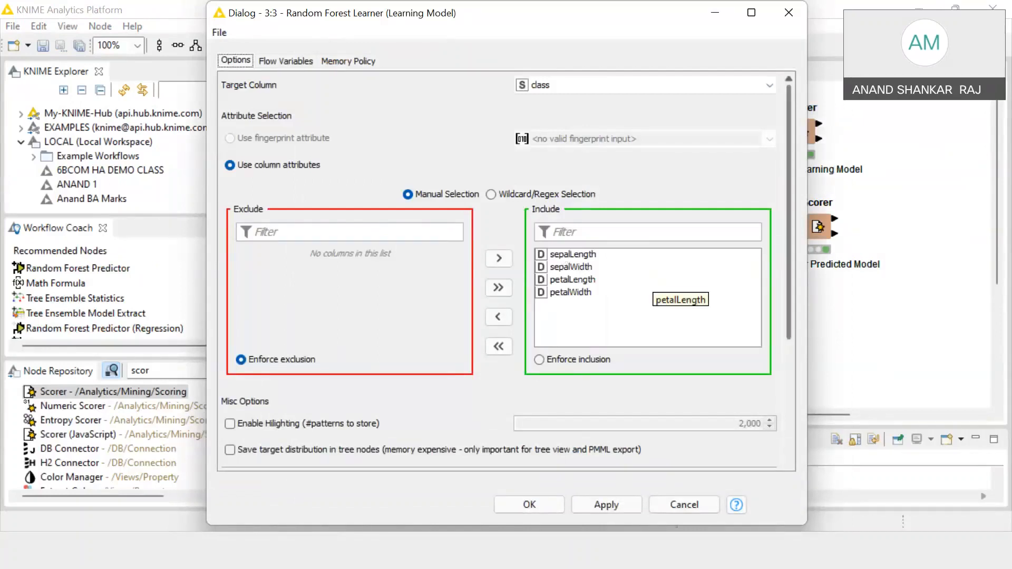
left_click(795, 13)
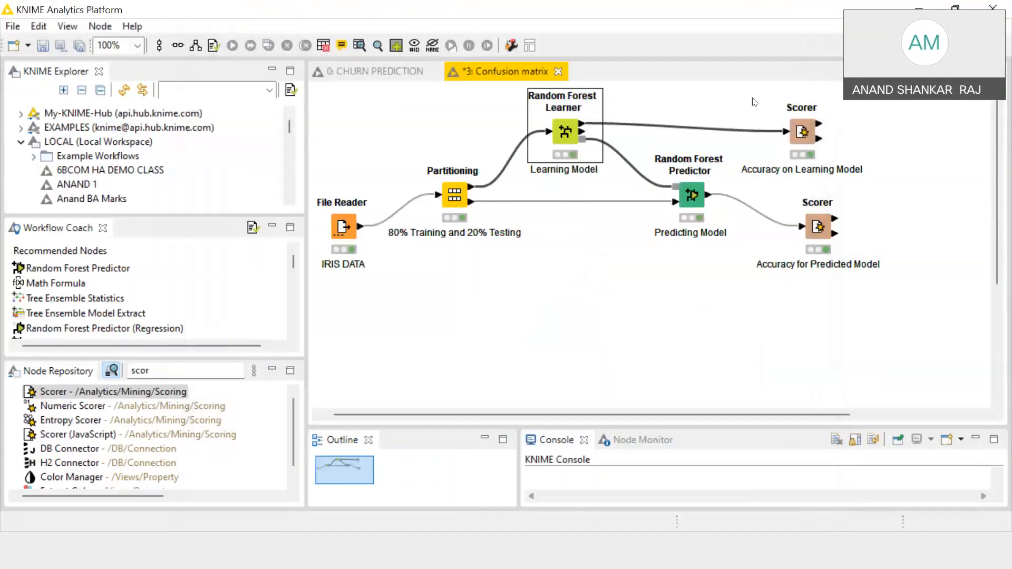
left_click(569, 322)
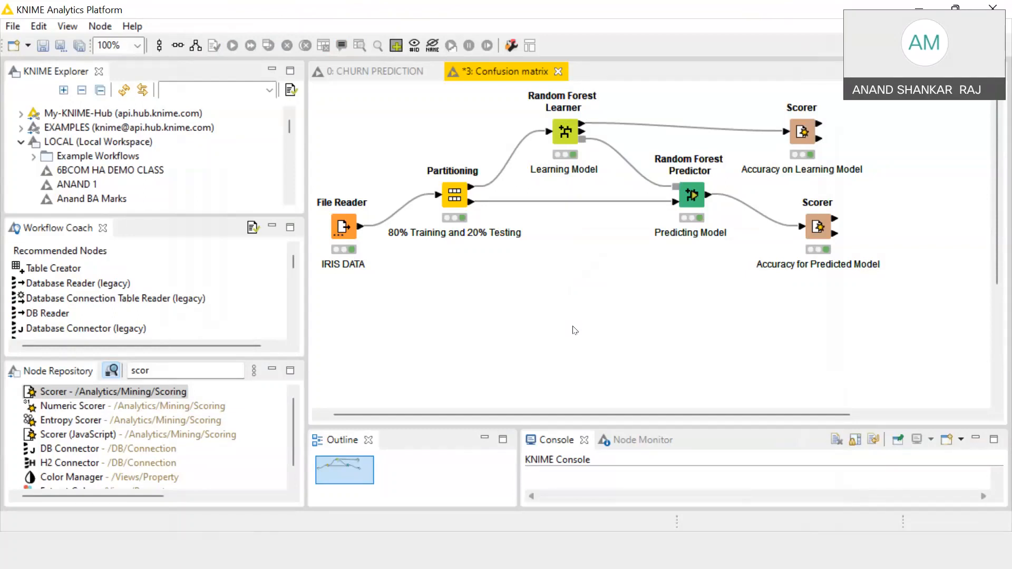
left_click(717, 554)
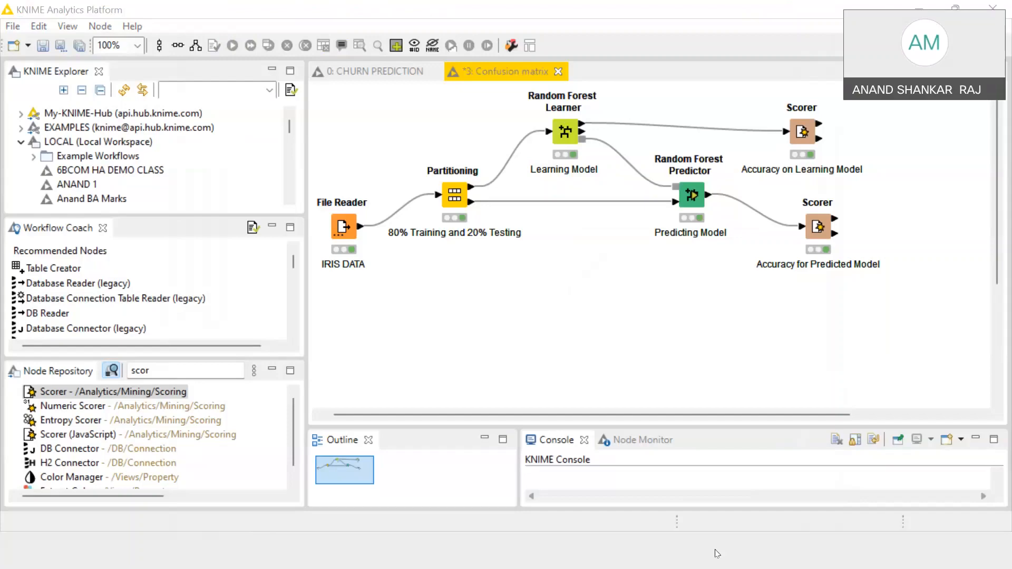
Replace the existing node repository search with a search for "random fo"
left_click(715, 552)
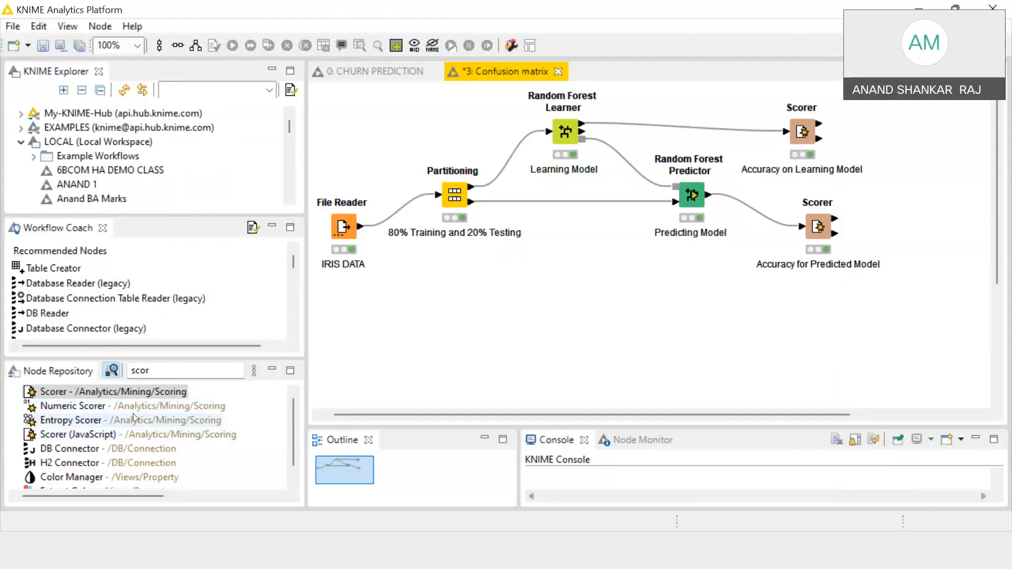
left_click(178, 371)
key("BackSpace")
key("BackSpace")
key("BackSpace")
key("BackSpace")
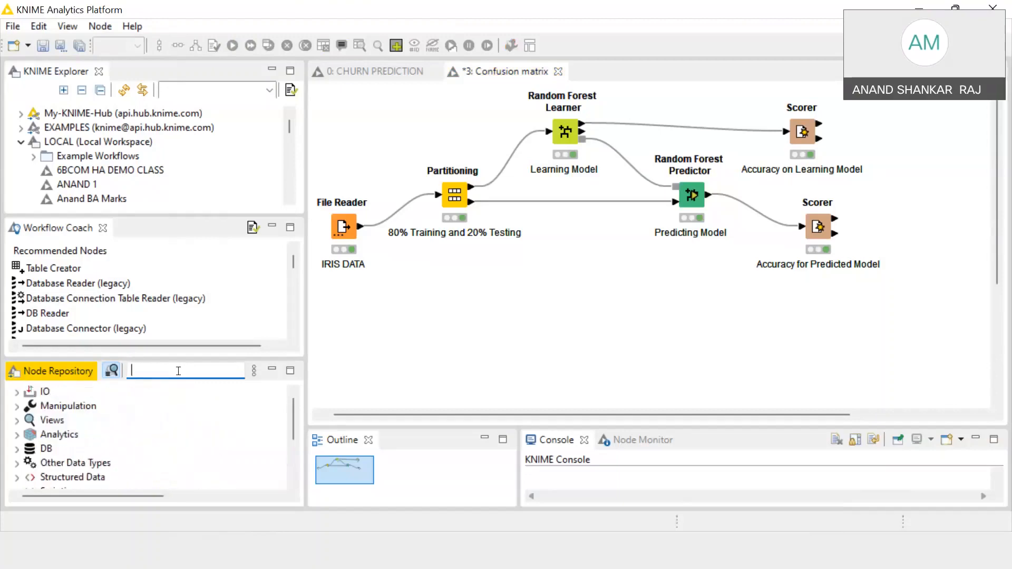
type("random fo")
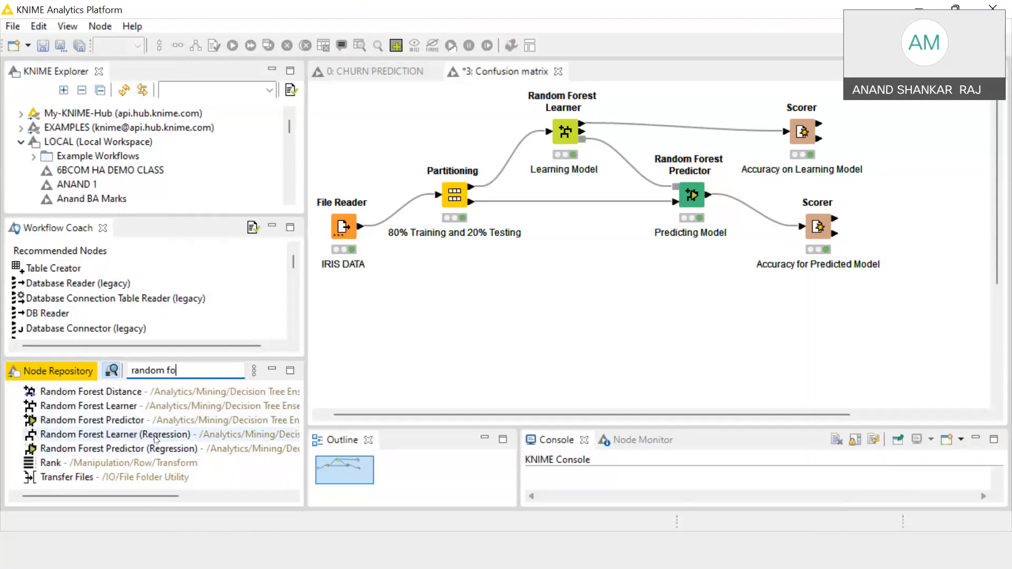
Add a Random Forest Learner (Regression) node below the Partitioning node and a Random Forest Predictor (Regression) node beside it
left_click_drag(87, 441, 504, 288)
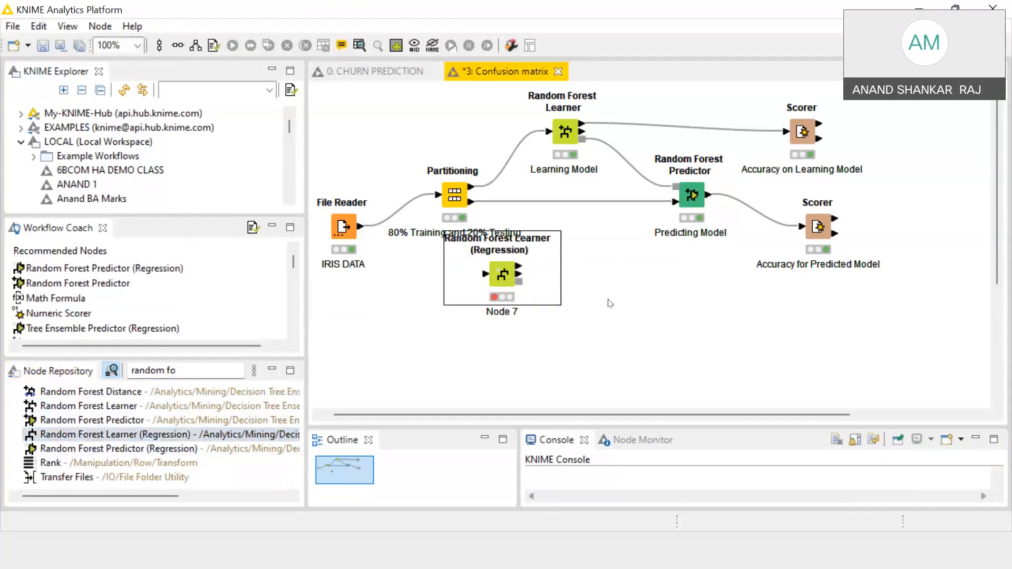
left_click(611, 302)
left_click(504, 283)
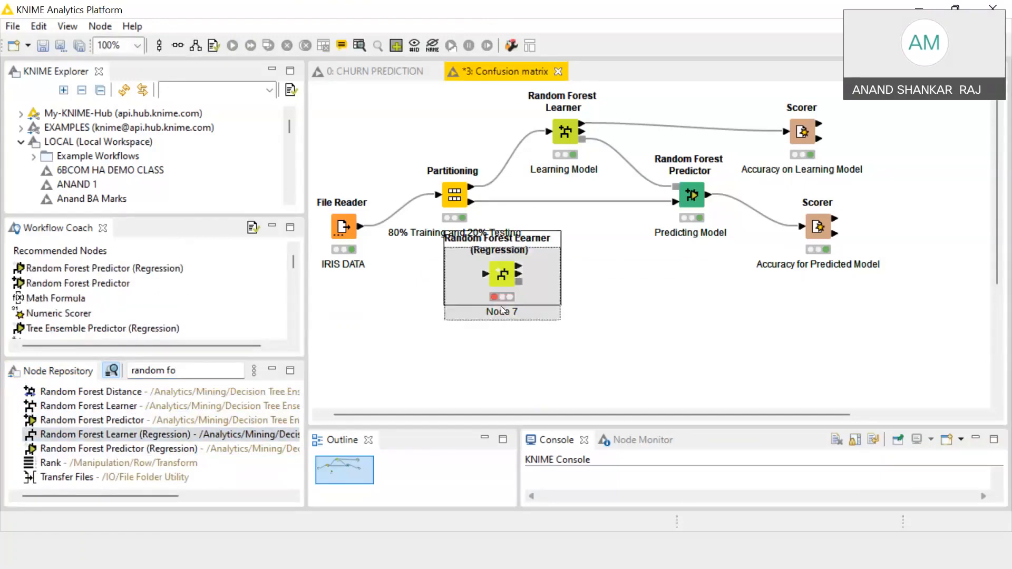
left_click_drag(504, 283, 504, 299)
left_click(600, 329)
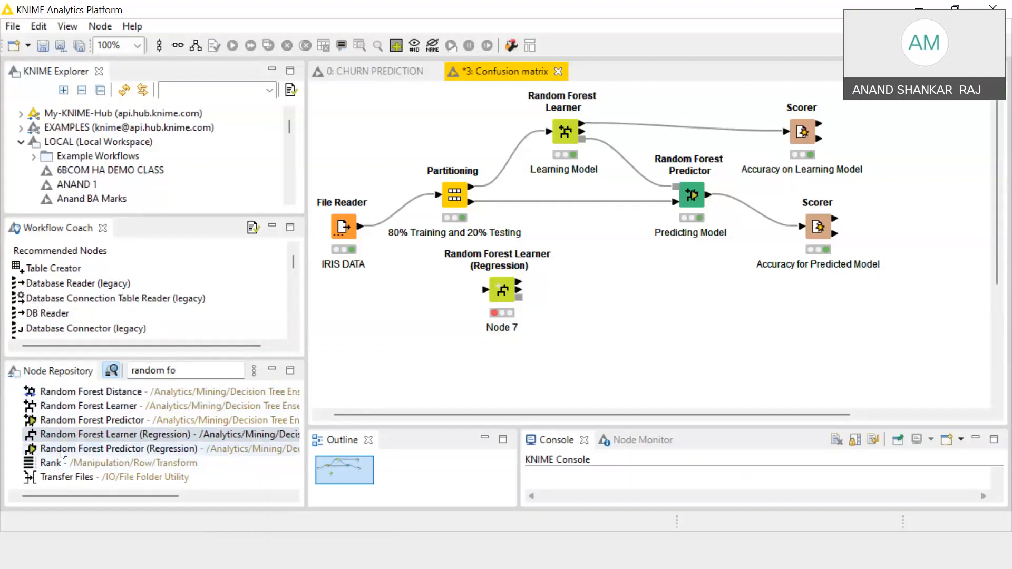
left_click_drag(61, 451, 614, 305)
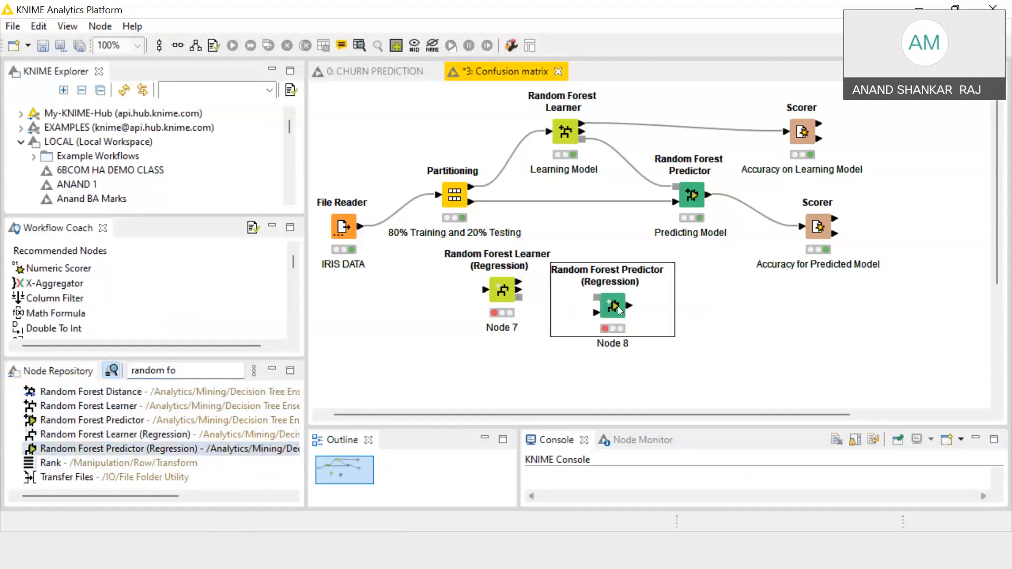
left_click(730, 320)
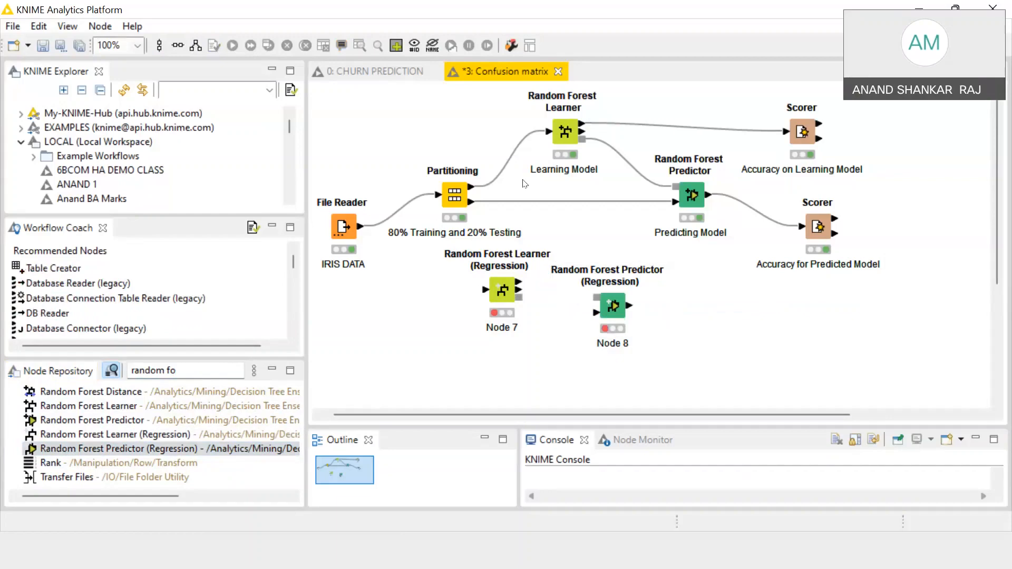
left_click(569, 141)
left_click(685, 193)
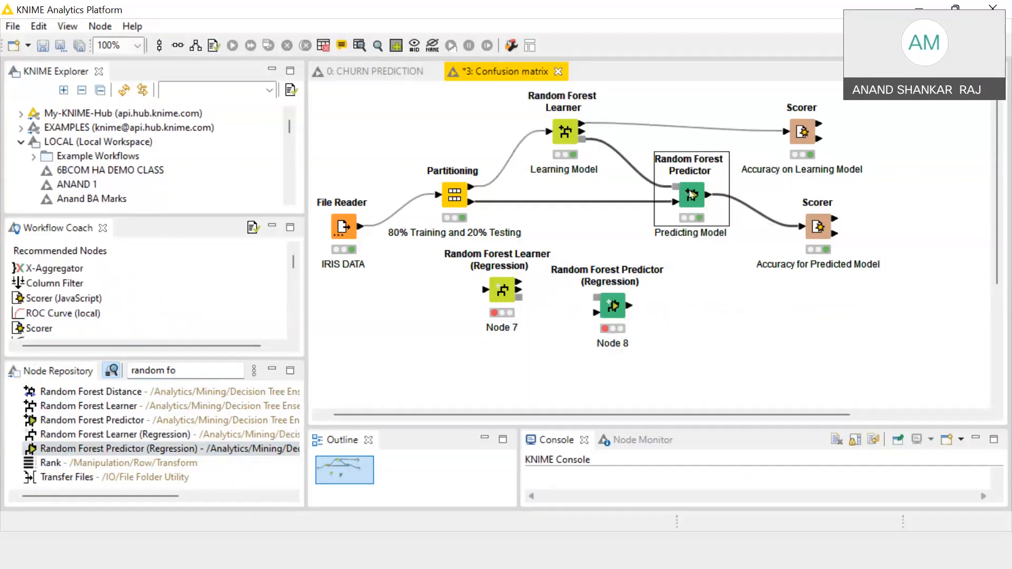
left_click(722, 299)
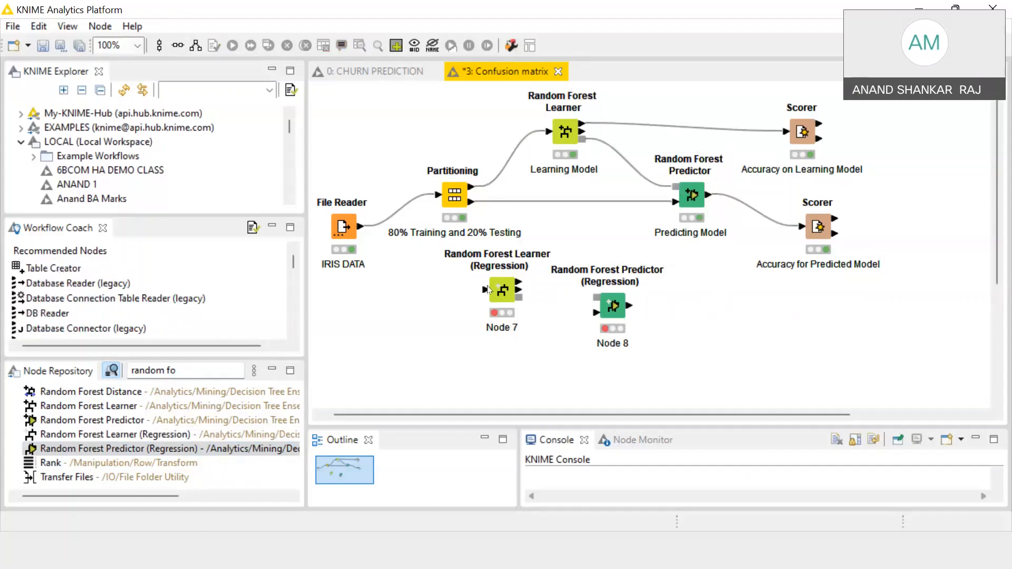
left_click(497, 289)
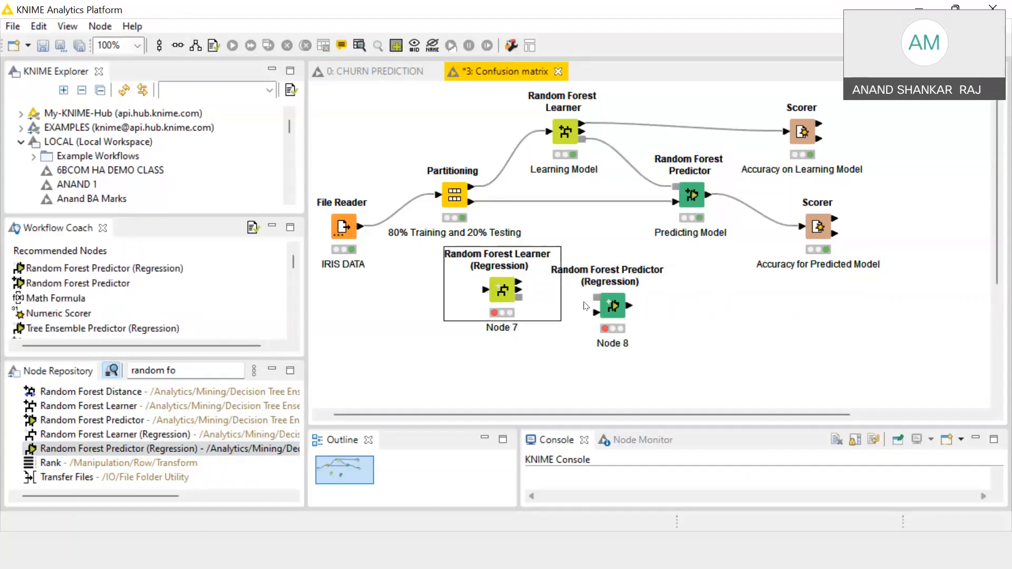
left_click(605, 304)
left_click(702, 330)
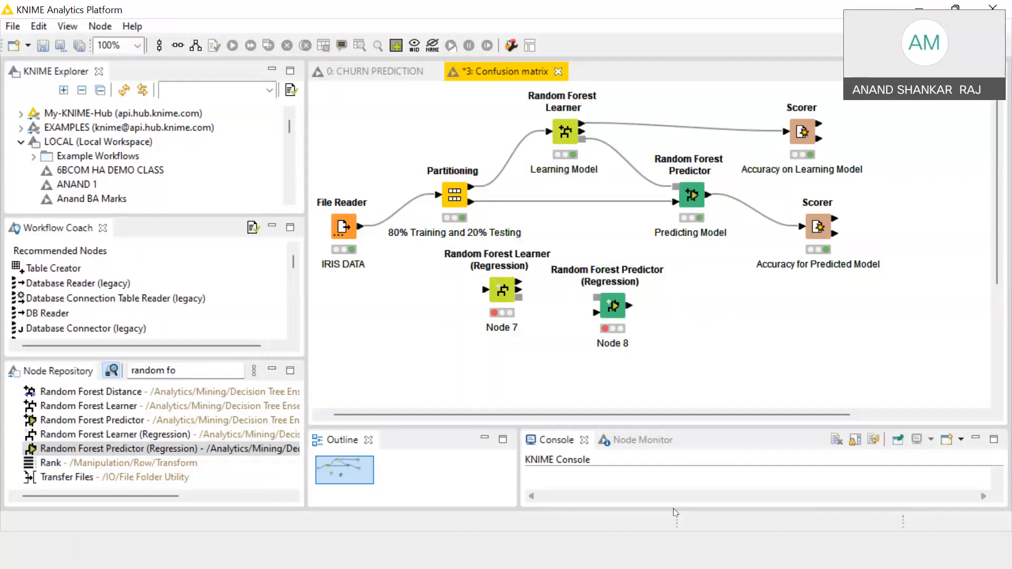
left_click(712, 553)
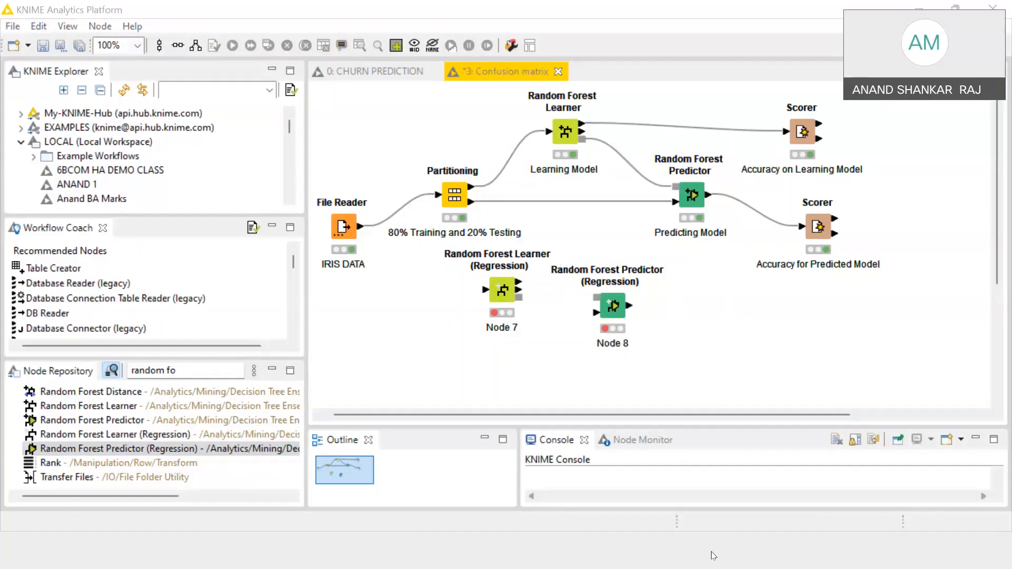
left_click(711, 555)
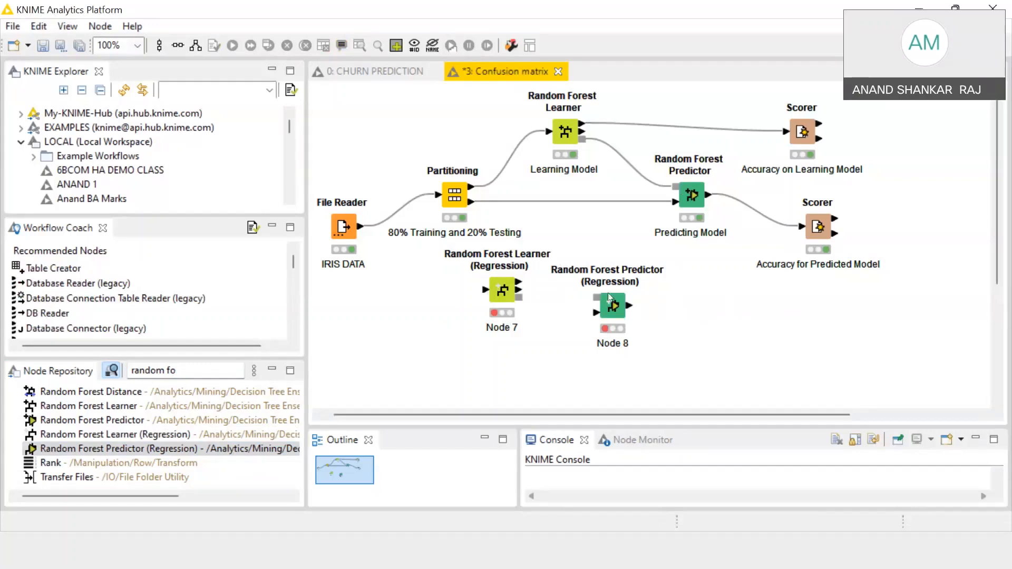
Align the regression predictor node under the existing Random Forest Predictor and the regression learner node under the existing Random Forest Learner
left_click_drag(606, 292, 688, 309)
left_click(525, 305)
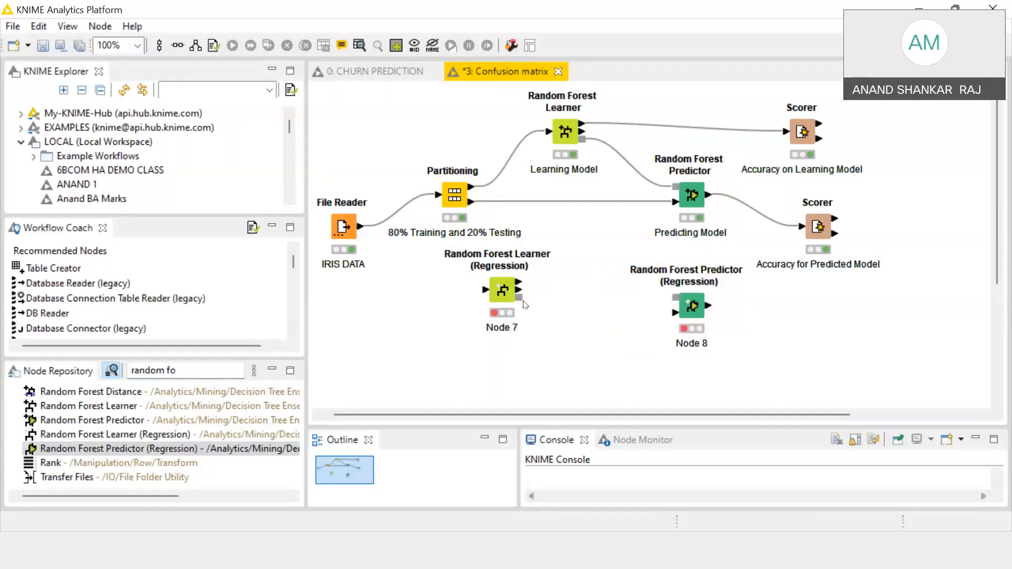
left_click_drag(499, 294, 562, 294)
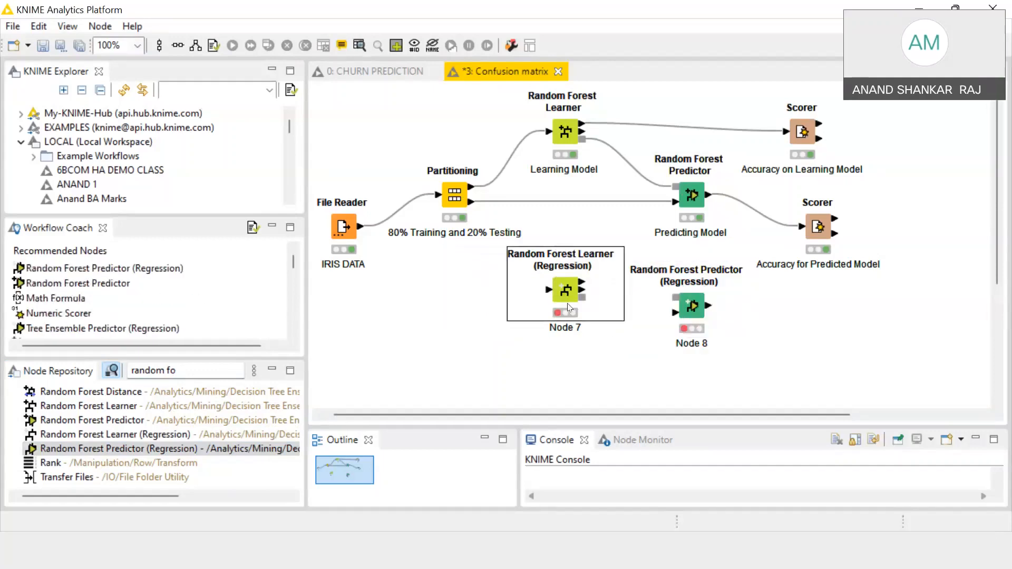
left_click(594, 353)
Label the Random Forest Learner (Regression) node "Learning Model" and the Random Forest Predictor (Regression) node "Predicting model"
double_click(567, 332)
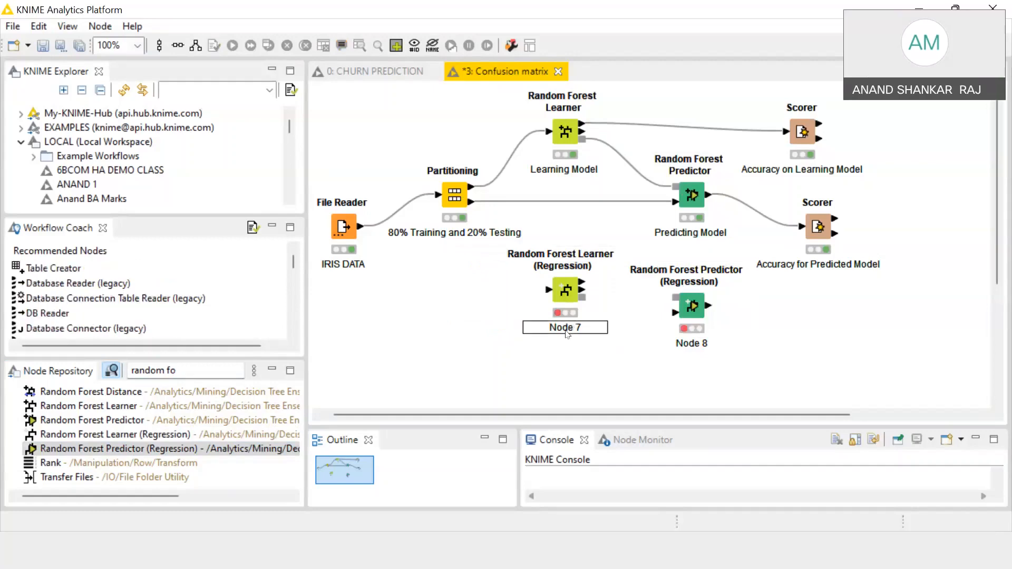
type("Lear")
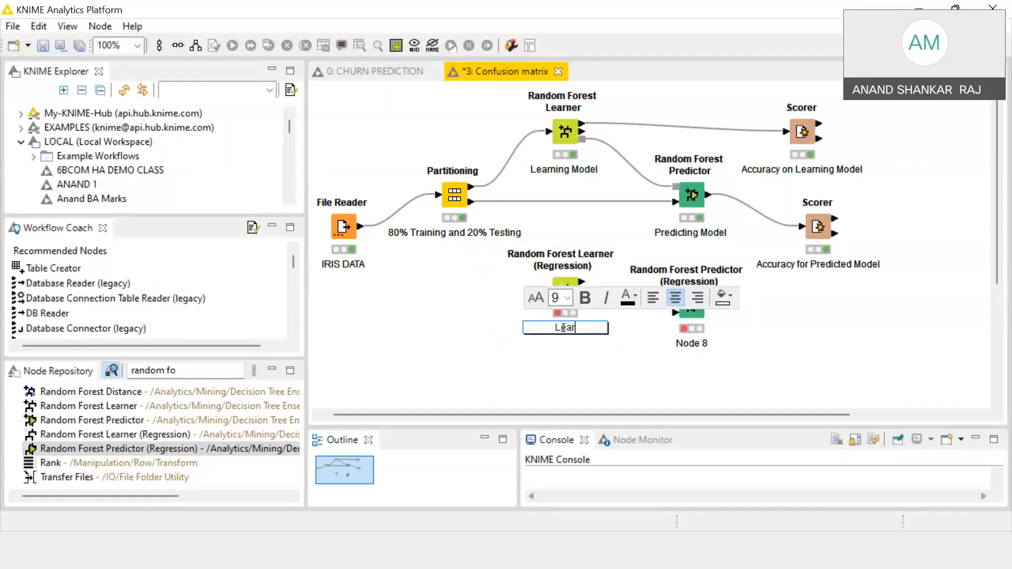
type("ning Model")
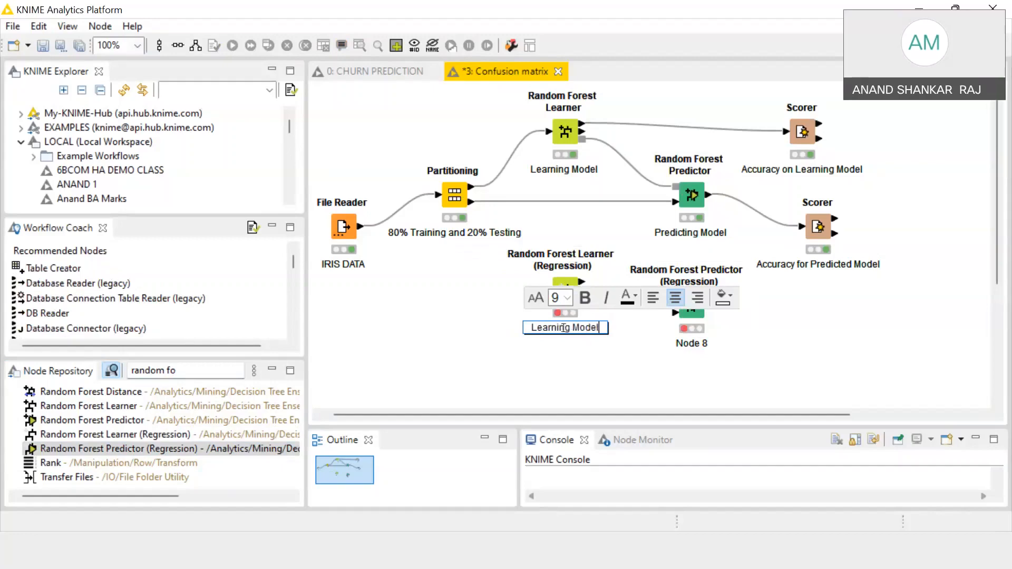
left_click(640, 392)
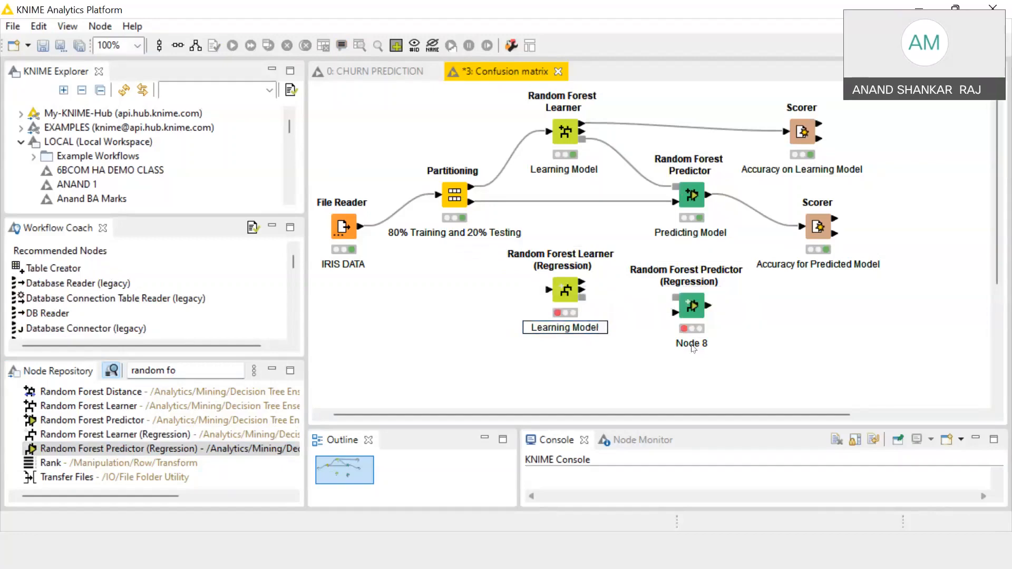
double_click(690, 342)
type("P")
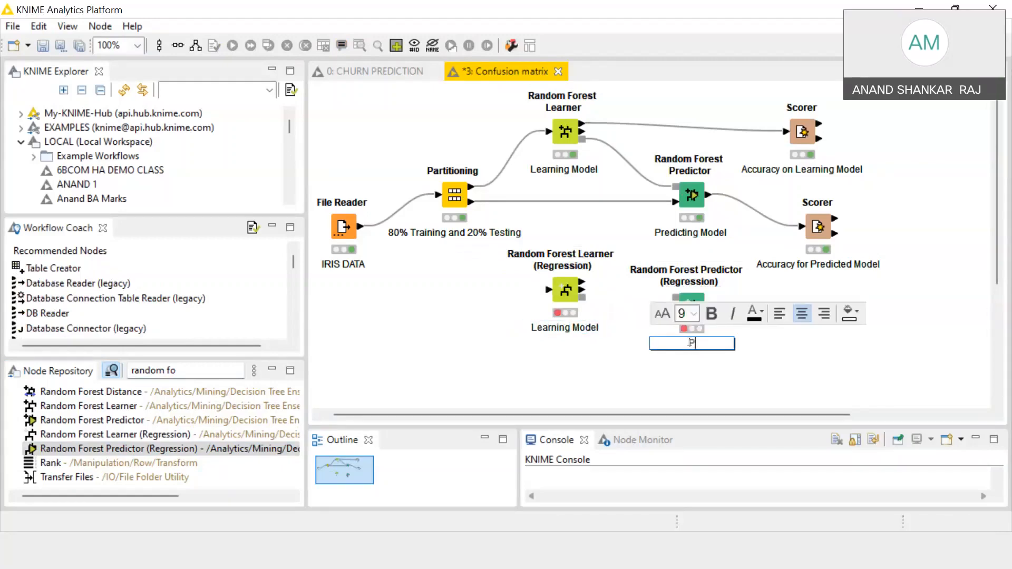
type("redicting model")
left_click(538, 375)
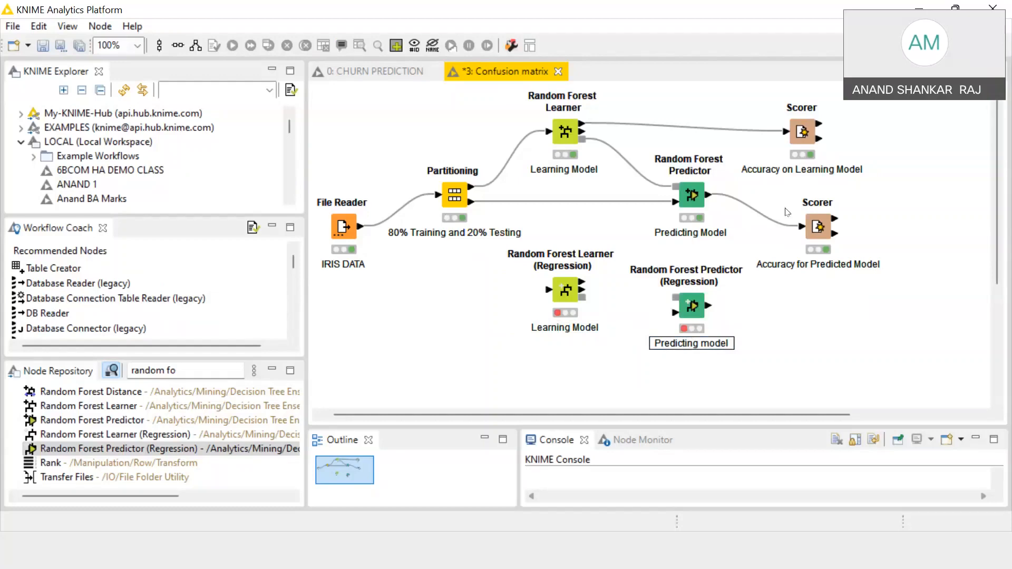
left_click(472, 343)
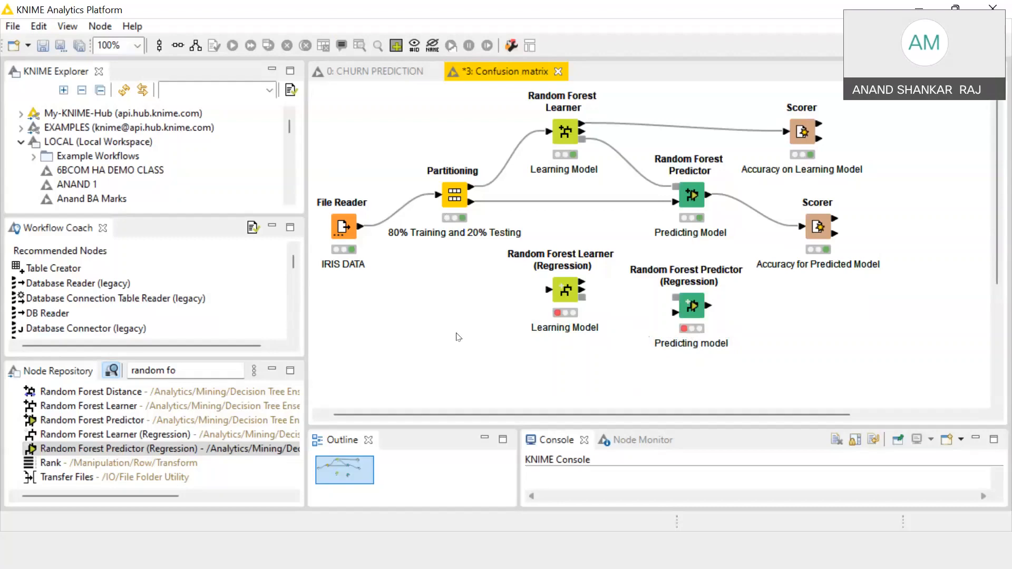
Connect the first partition output of the Partitioning node to the input of the Random Forest Learner (Regression)
left_click(471, 192)
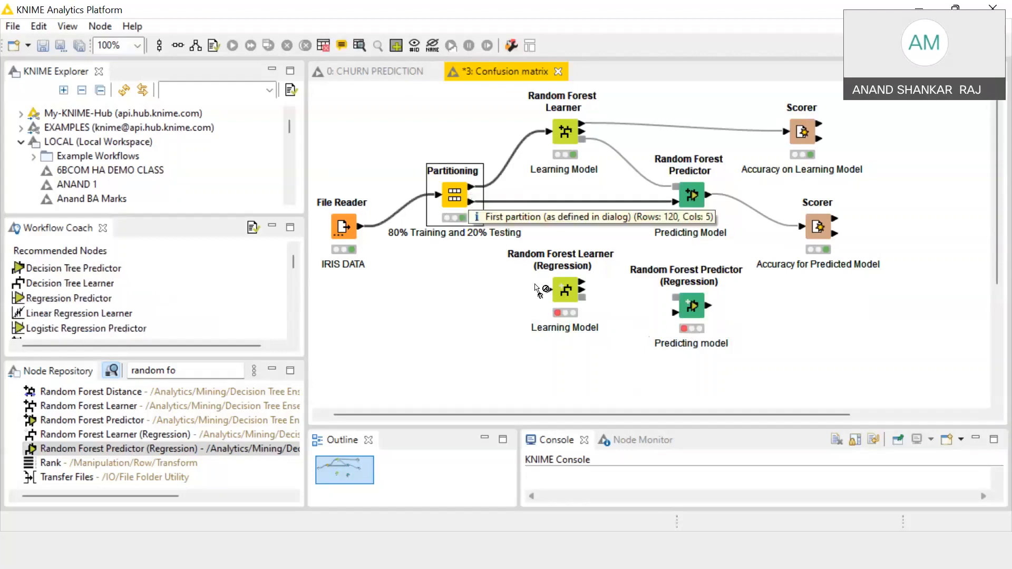
left_click(500, 311)
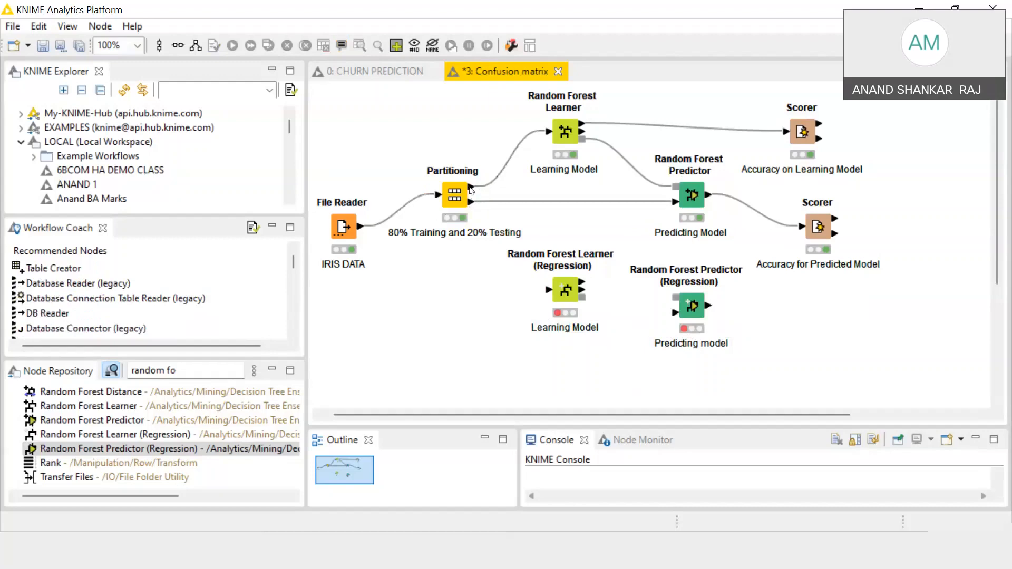
mouse_move(471, 190)
left_click_drag(472, 189, 547, 294)
left_click(498, 311)
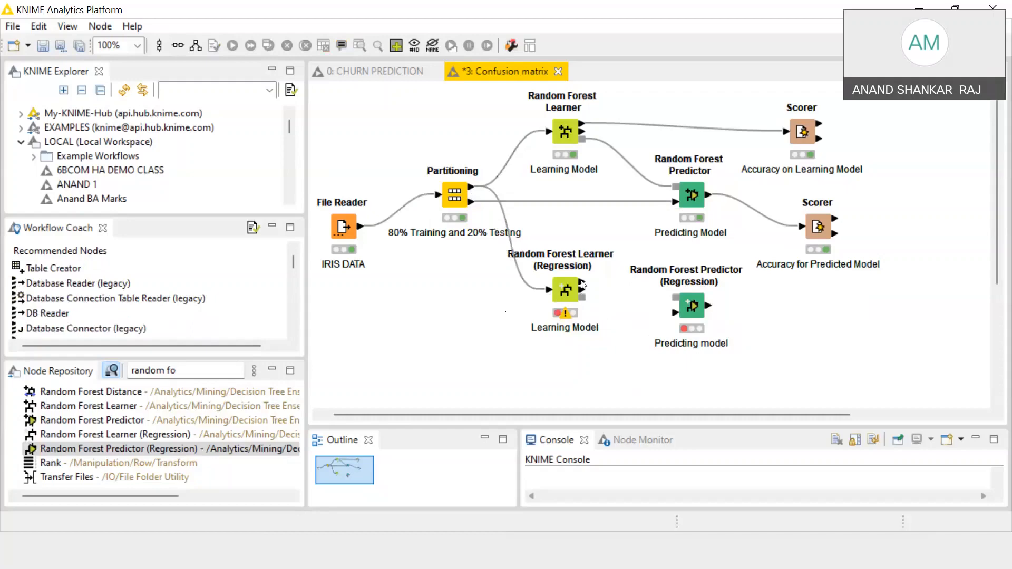
Connect the regression learner's model output and the Partitioning node's first output to the two inputs of the Random Forest Predictor (Regression)
mouse_move(582, 286)
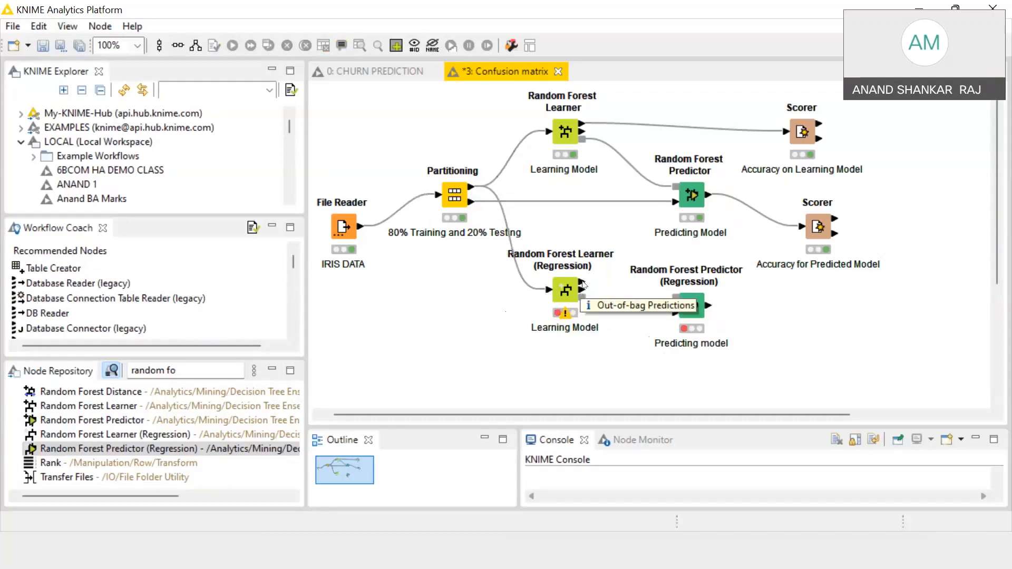
left_click_drag(584, 299, 676, 297)
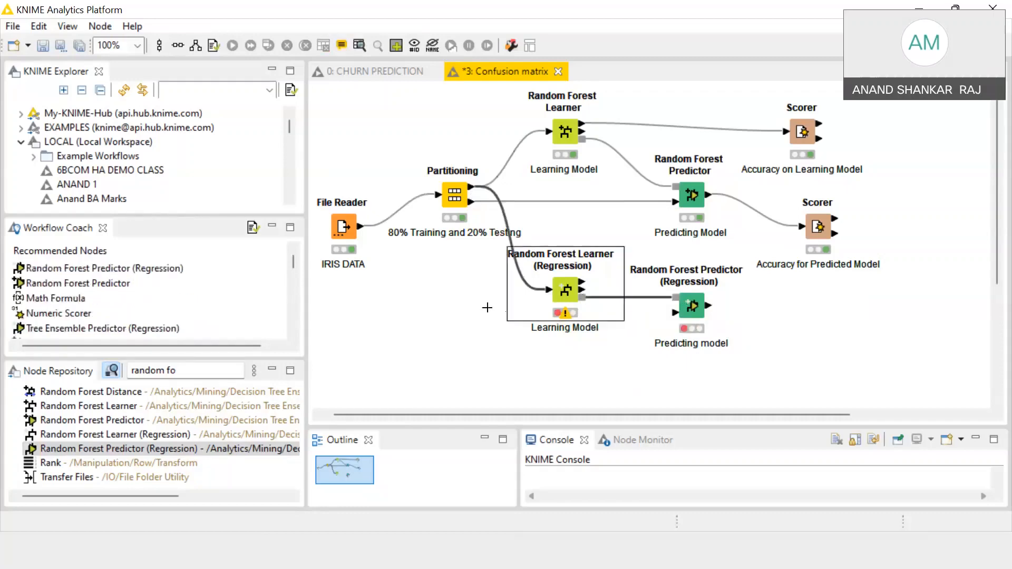
left_click(487, 307)
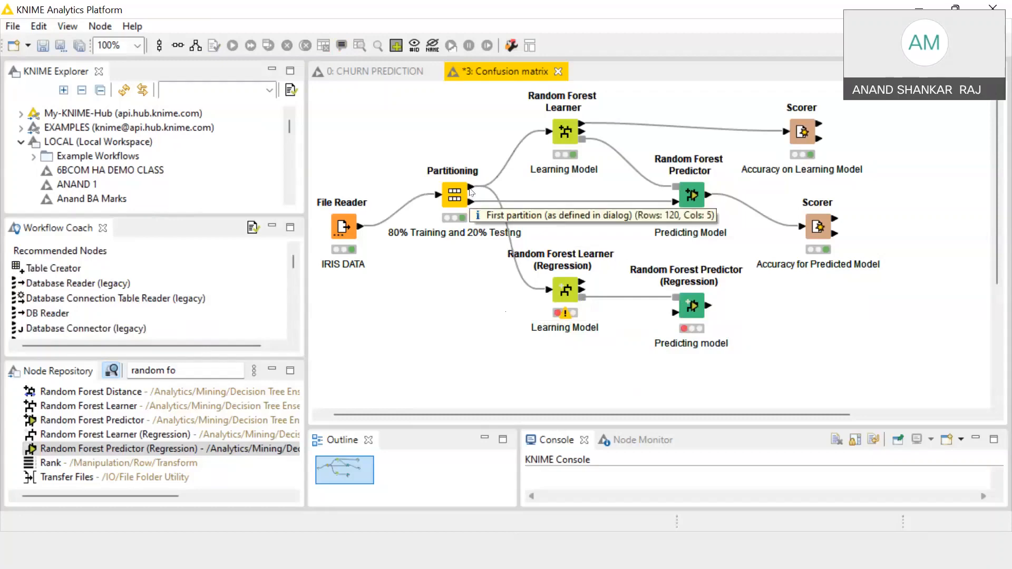
left_click_drag(471, 191, 676, 312)
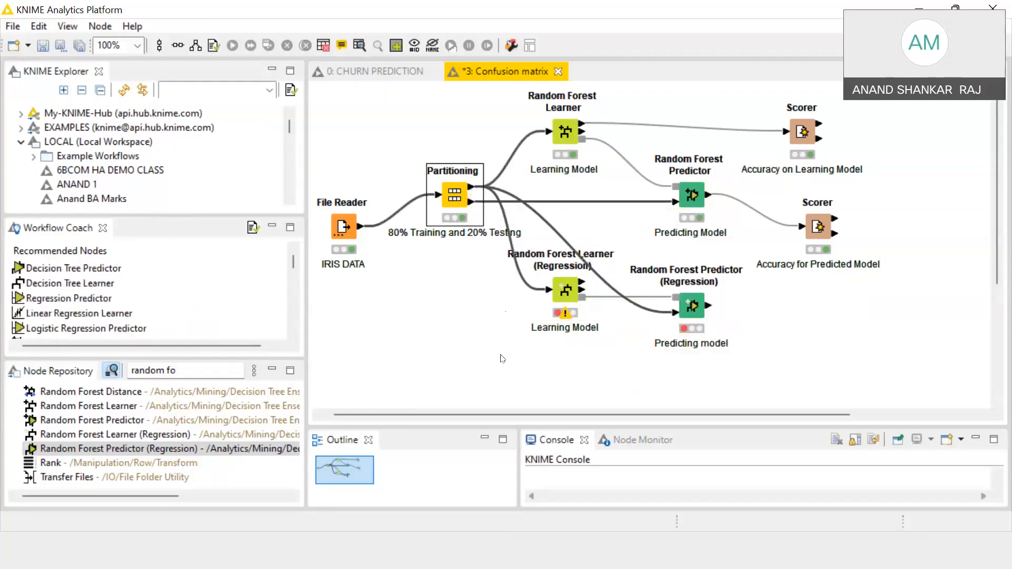
left_click(464, 343)
Space the regression nodes apart by moving the learner down and to the left and the predictor slightly to the right
left_click(565, 301)
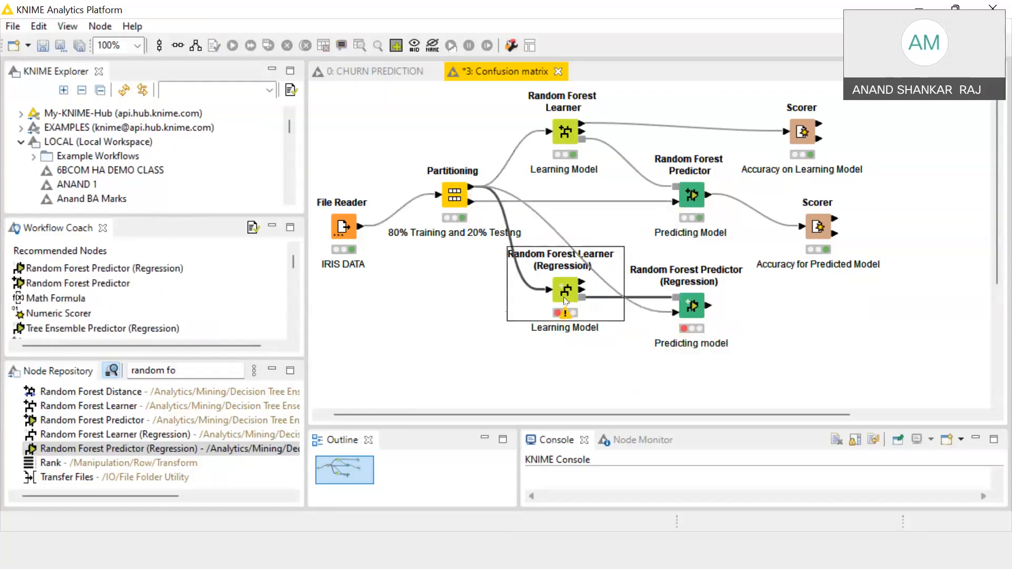
left_click_drag(565, 301, 534, 333)
left_click_drag(696, 309, 711, 305)
left_click(865, 307)
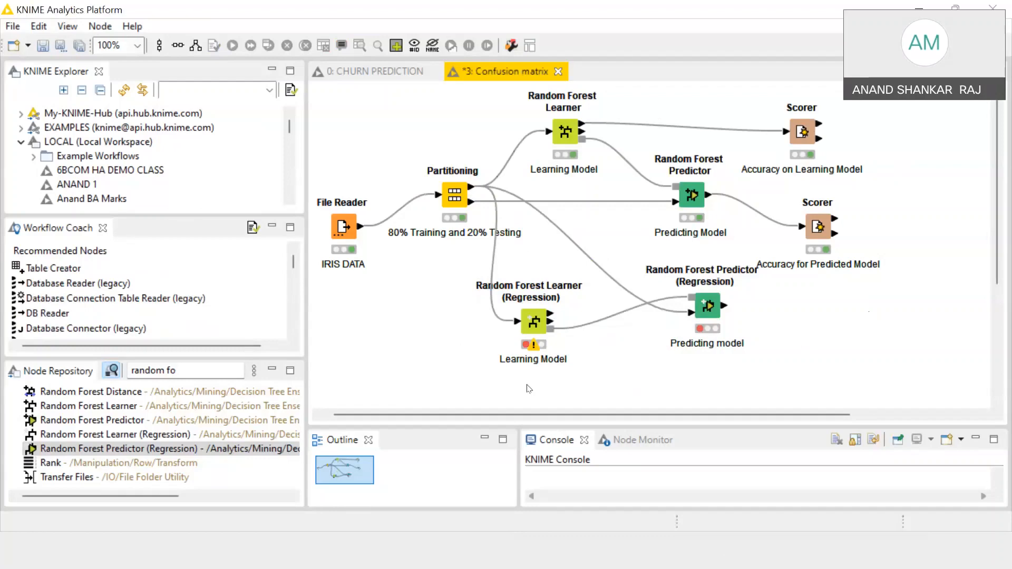
Open the configuration of the Random Forest Learner (Regression) and choose petalWidth as the target column
left_click(719, 544)
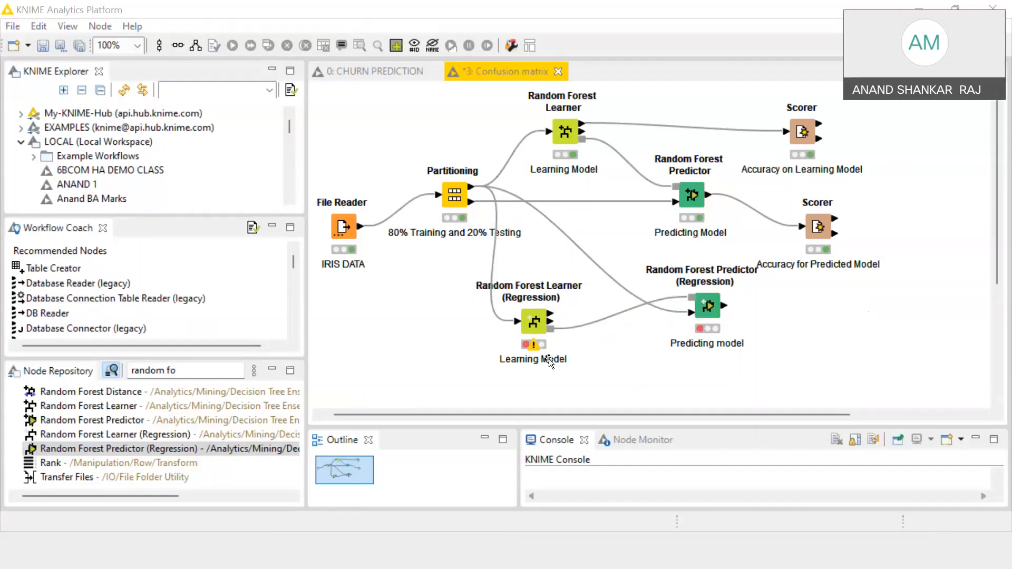
right_click(535, 330)
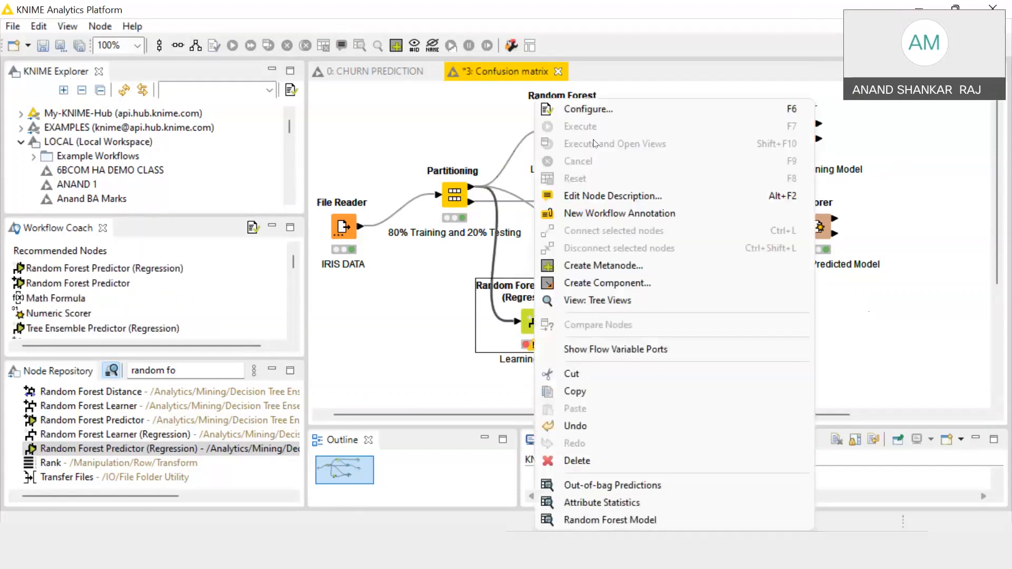
left_click(598, 115)
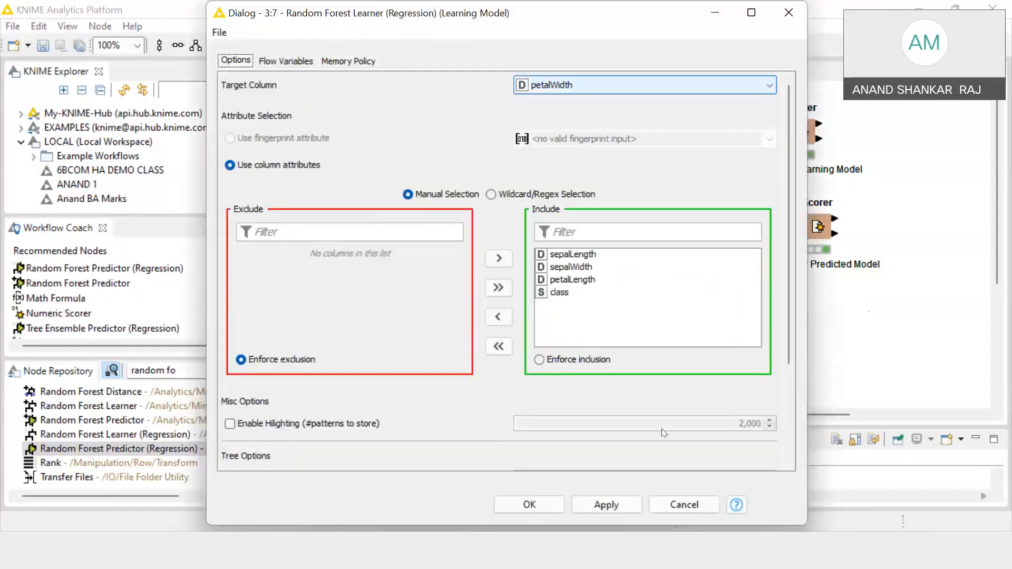
left_click(726, 566)
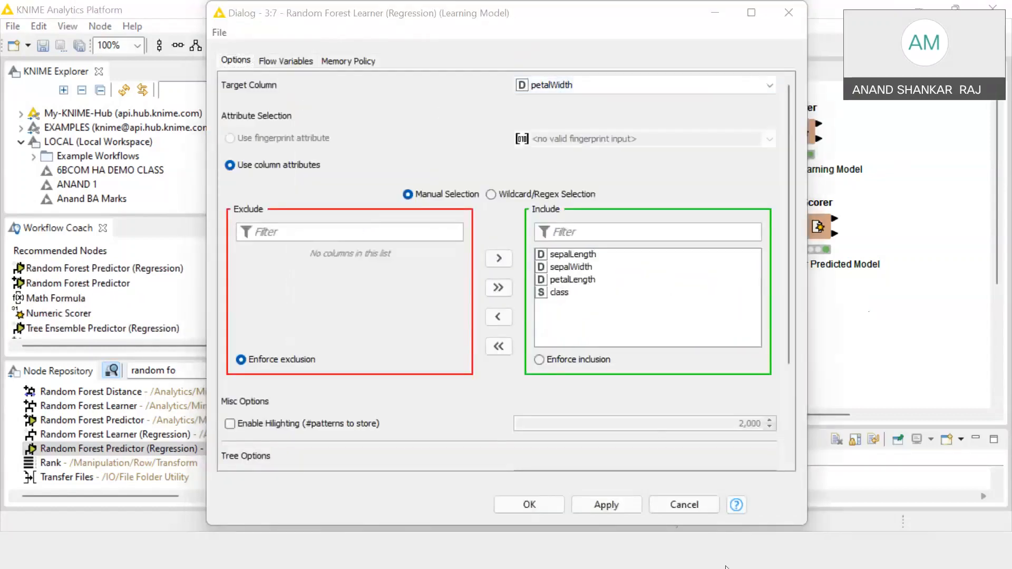
left_click(623, 116)
left_click(618, 86)
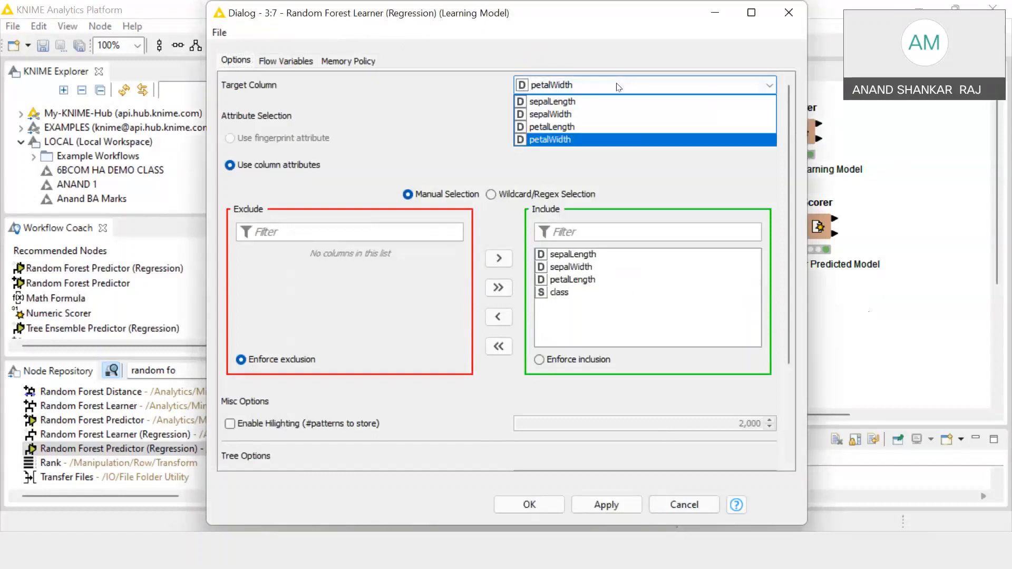
left_click(352, 140)
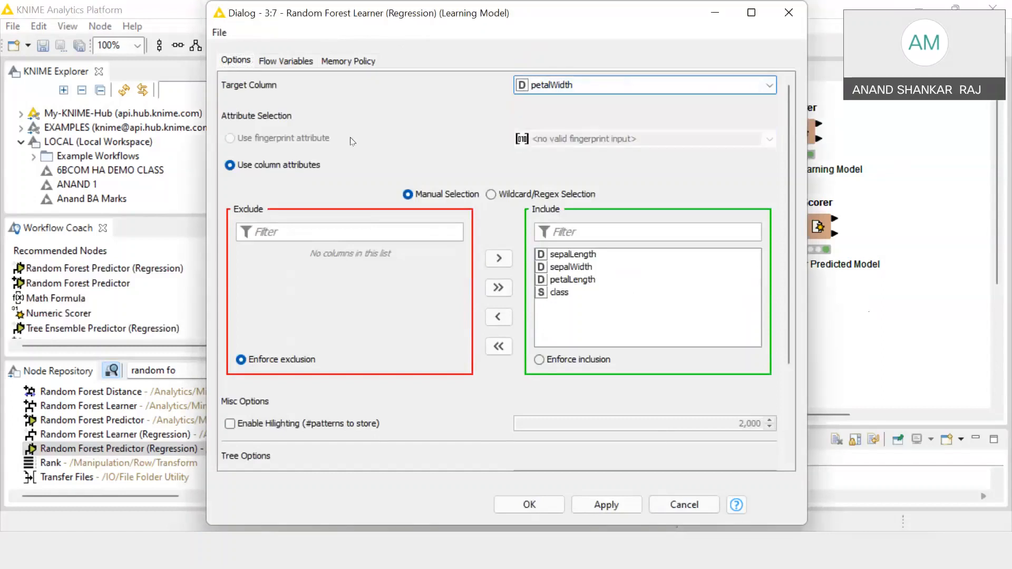
left_click(553, 89)
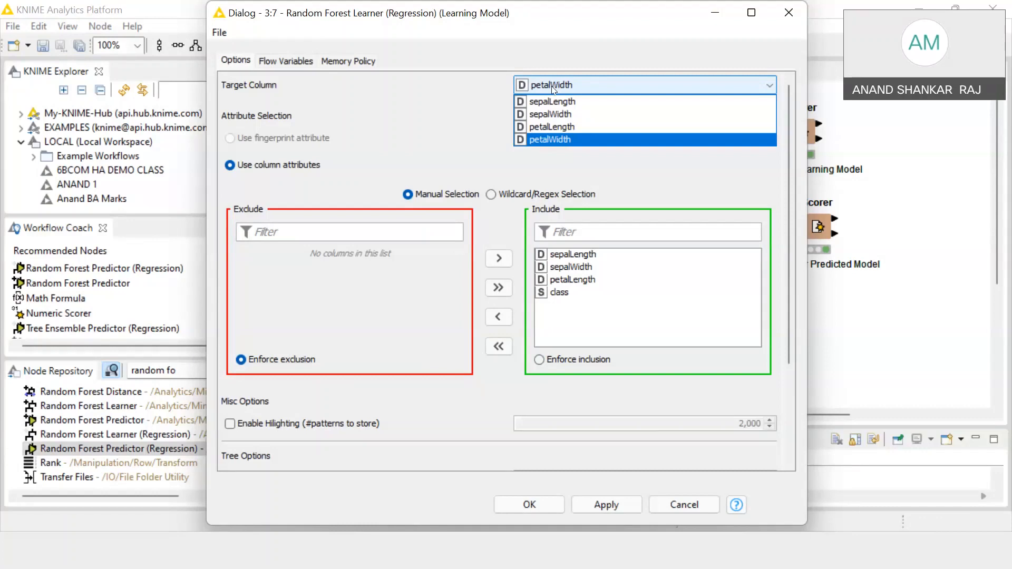
left_click(532, 141)
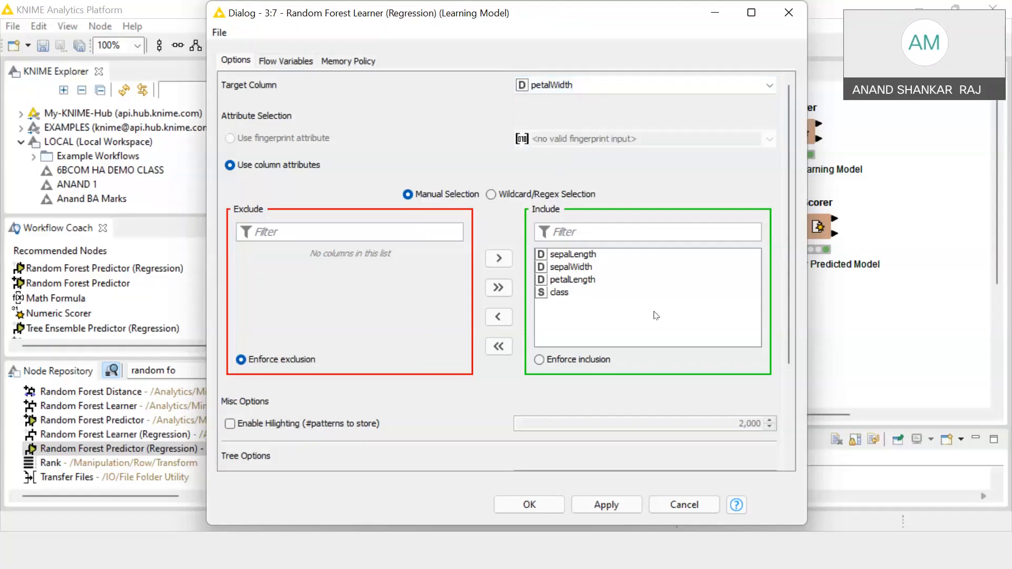
Apply the regression learner's settings with sepalLength, sepalWidth, petalLength and class included, and execute the node
left_click(725, 553)
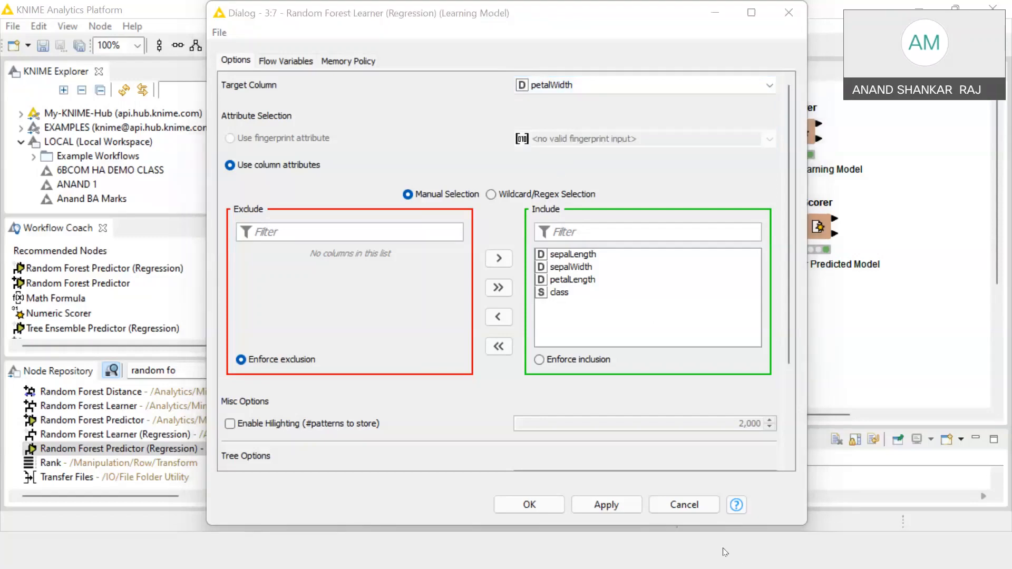
left_click(596, 222)
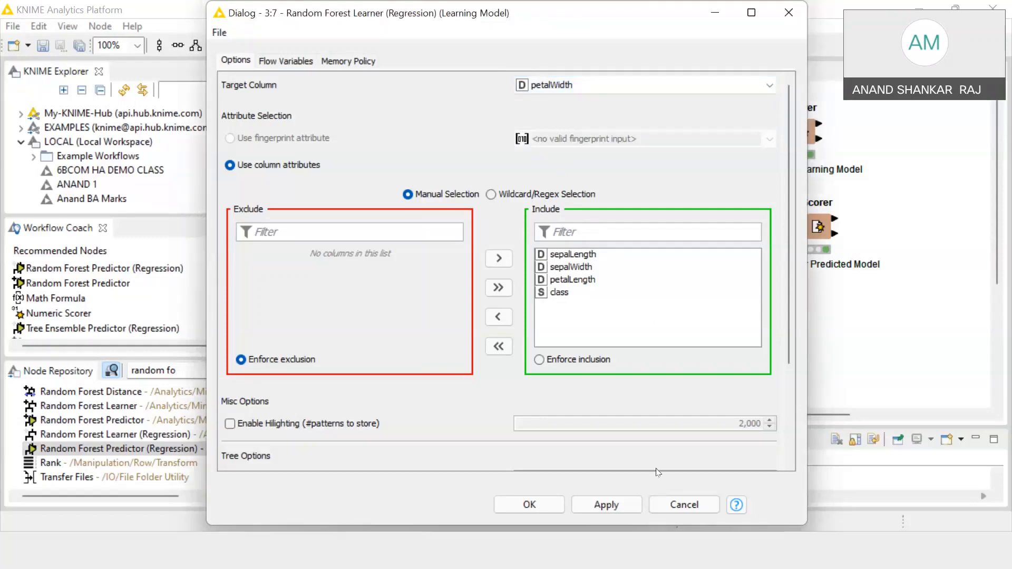
left_click(716, 543)
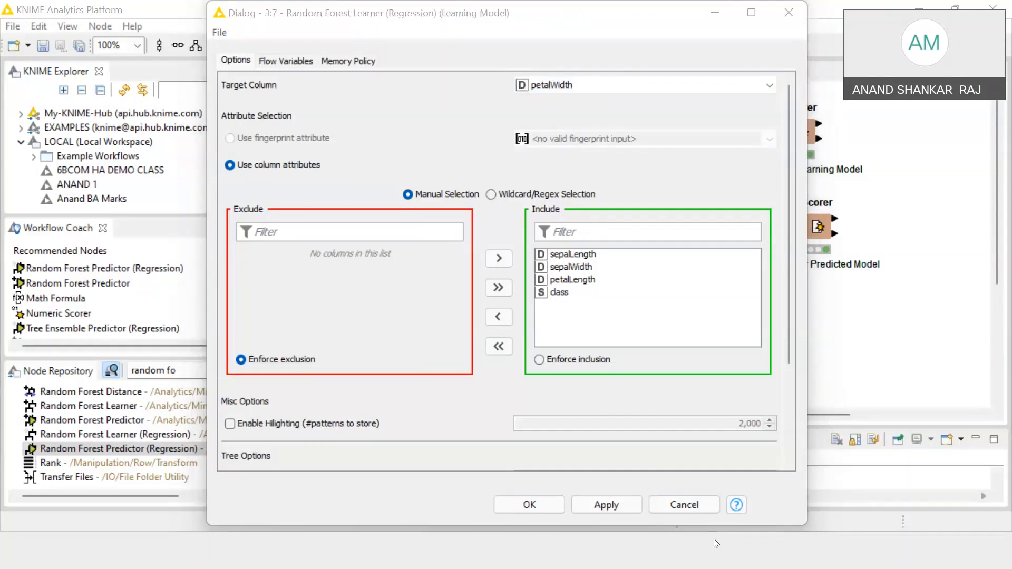
left_click(613, 299)
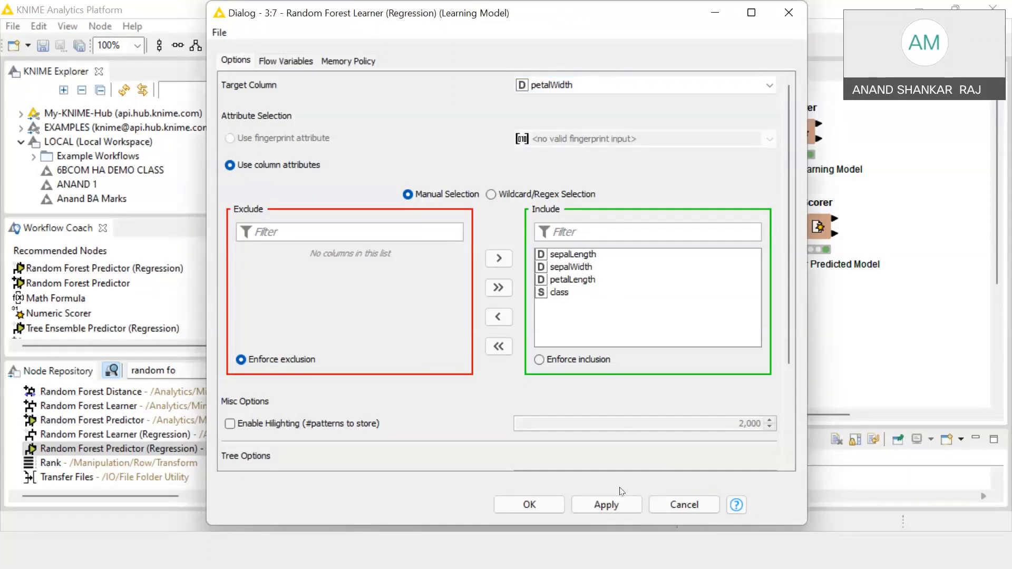
left_click(606, 504)
left_click(541, 504)
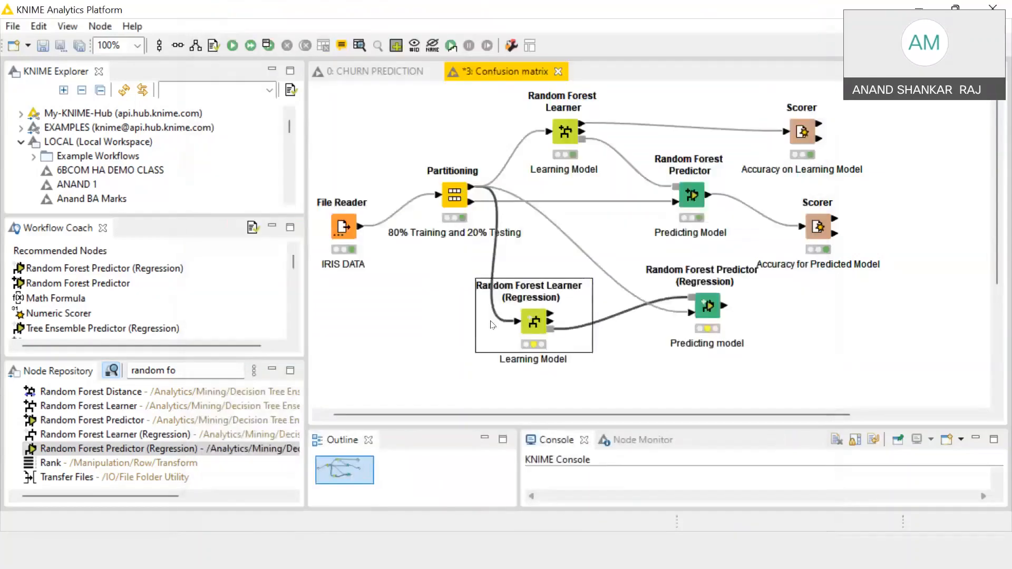
right_click(534, 325)
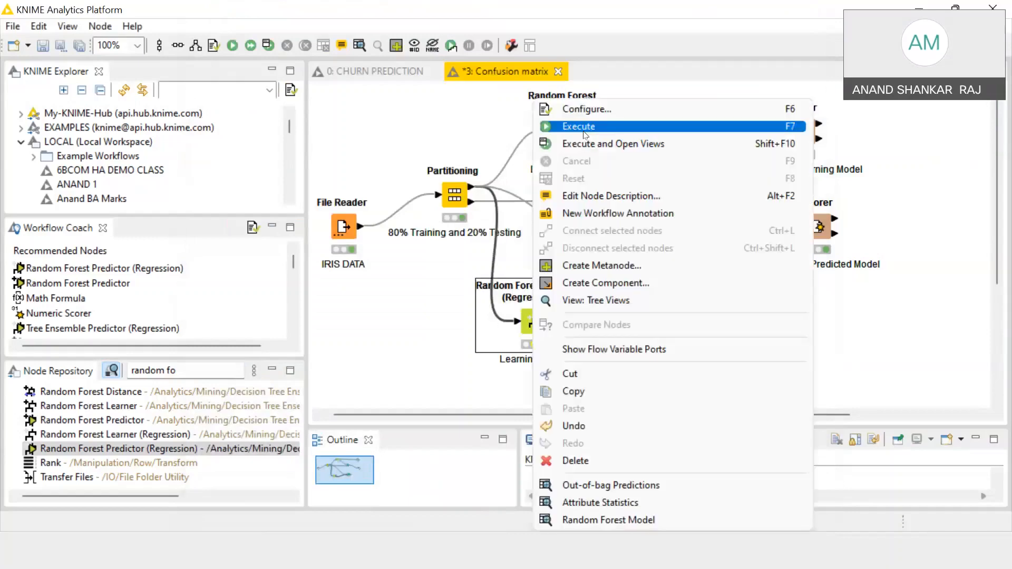
left_click(580, 129)
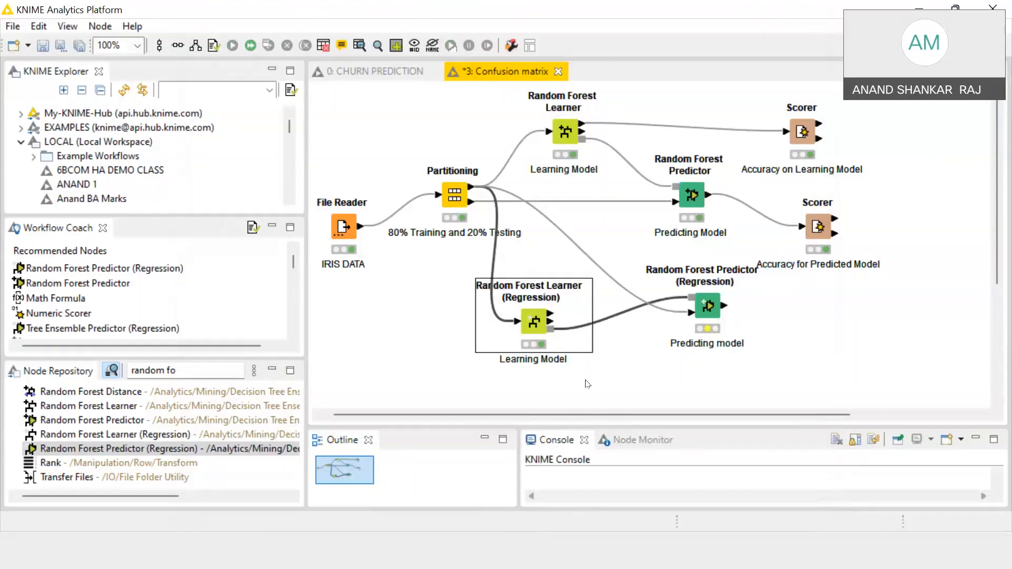
Accept the Random Forest Predictor (Regression) configuration with the default prediction column name and execute the node
left_click(613, 378)
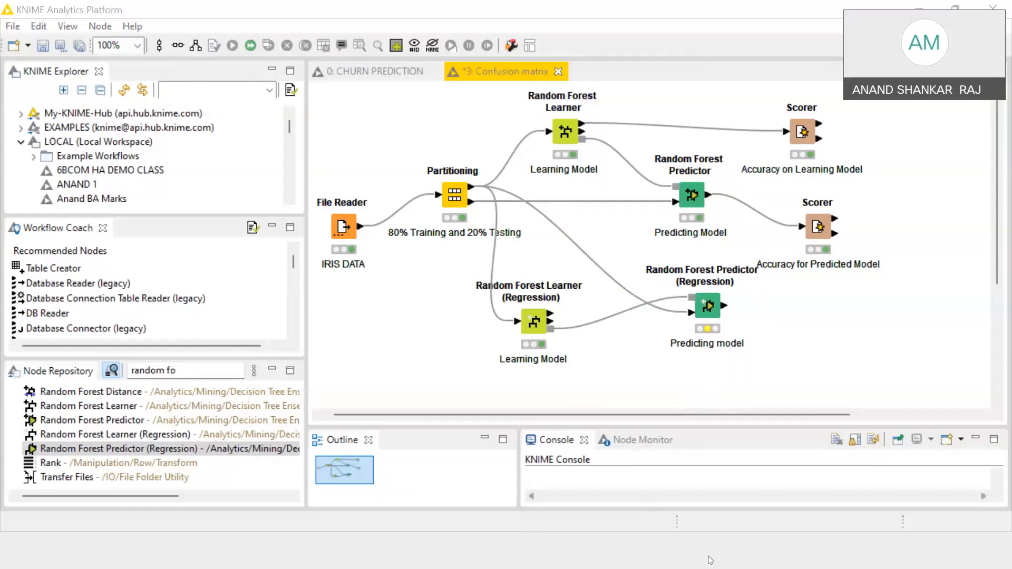
right_click(703, 303)
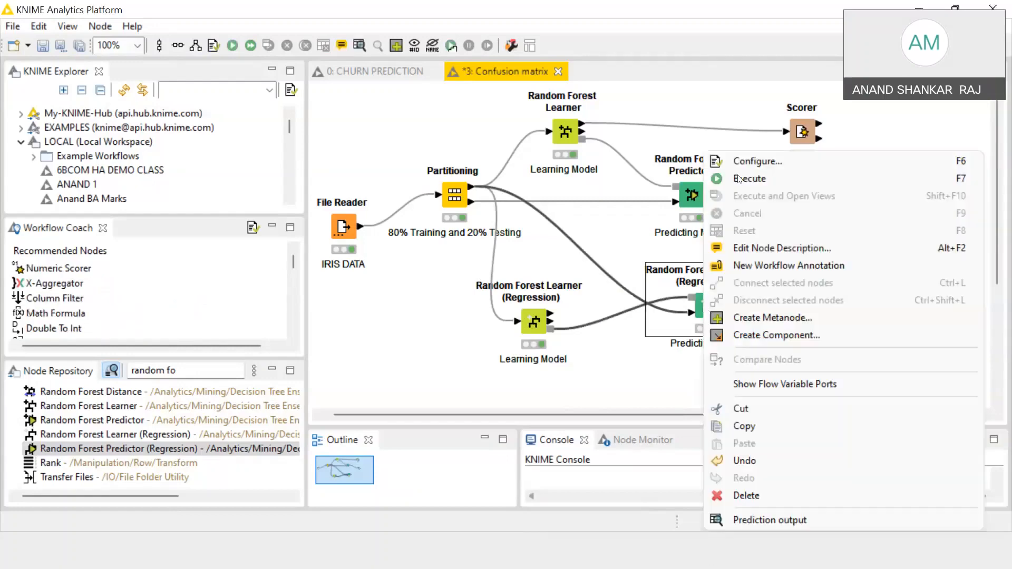
left_click(748, 161)
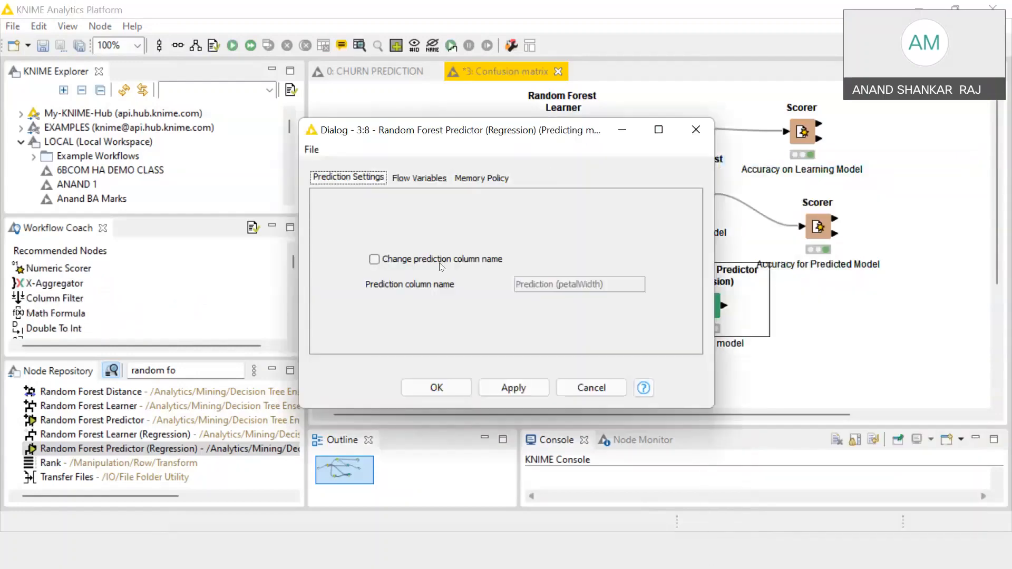
left_click(718, 547)
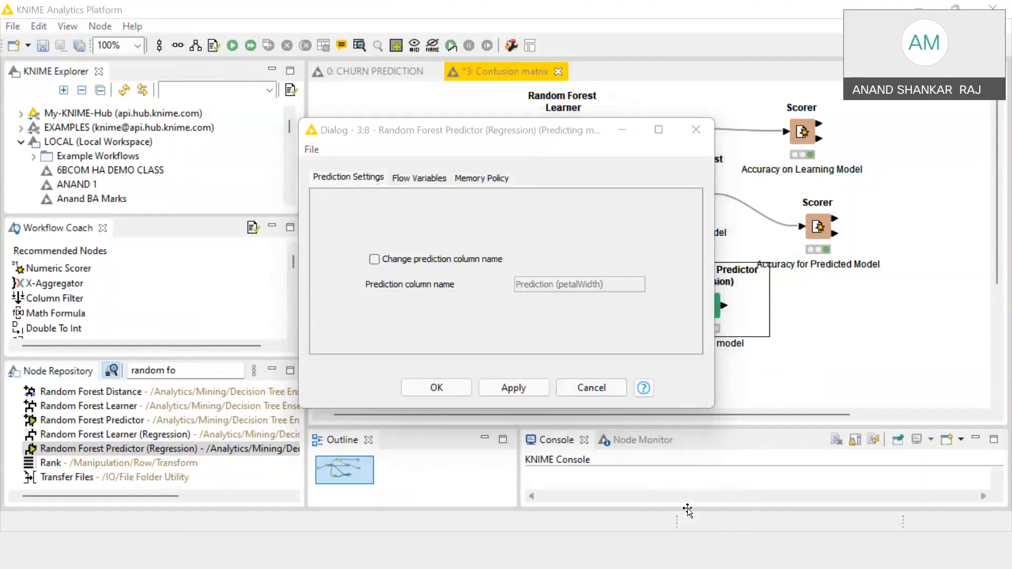
left_click(719, 552)
left_click(499, 381)
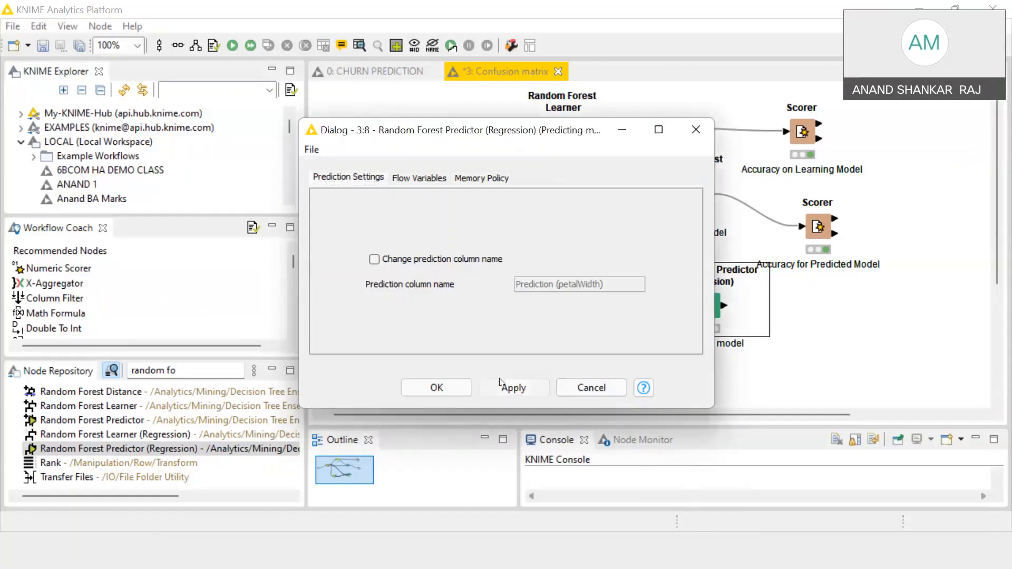
left_click(451, 386)
right_click(705, 154)
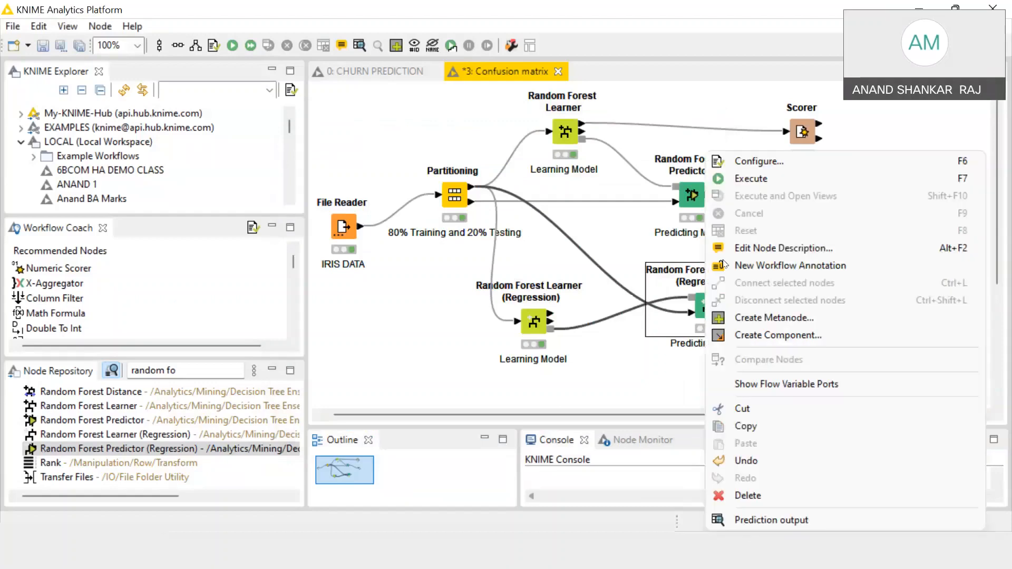
left_click(745, 176)
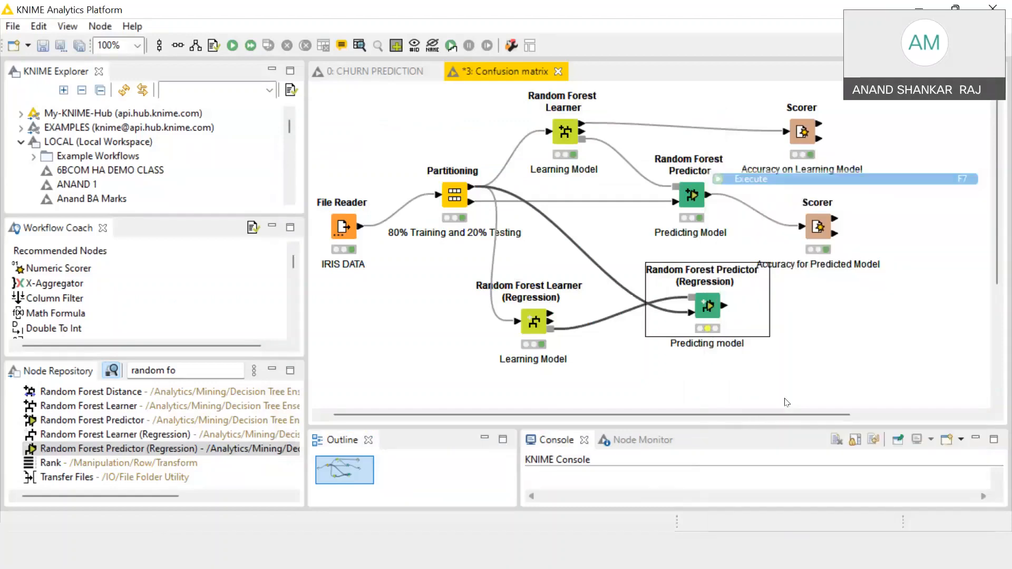
left_click(727, 563)
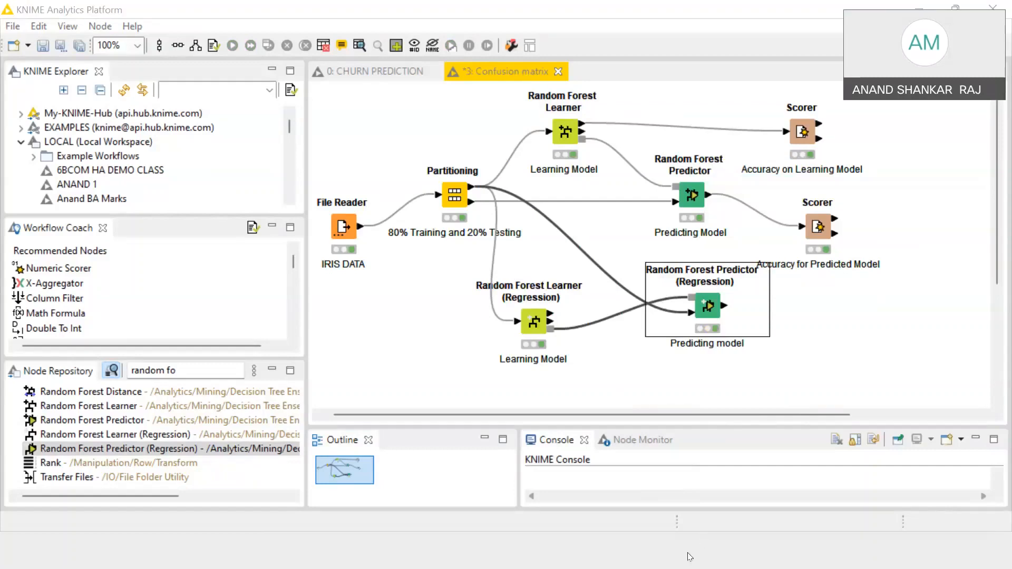
left_click(721, 547)
left_click(711, 539)
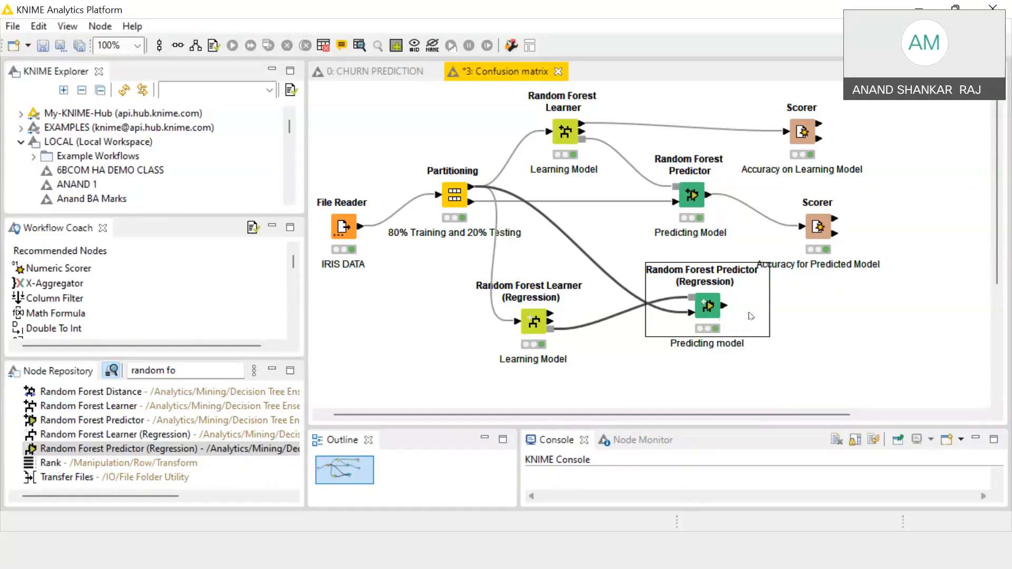
Move the Random Forest Predictor (Regression) level with the regression learner and review its prediction output table
left_click_drag(711, 308, 691, 326)
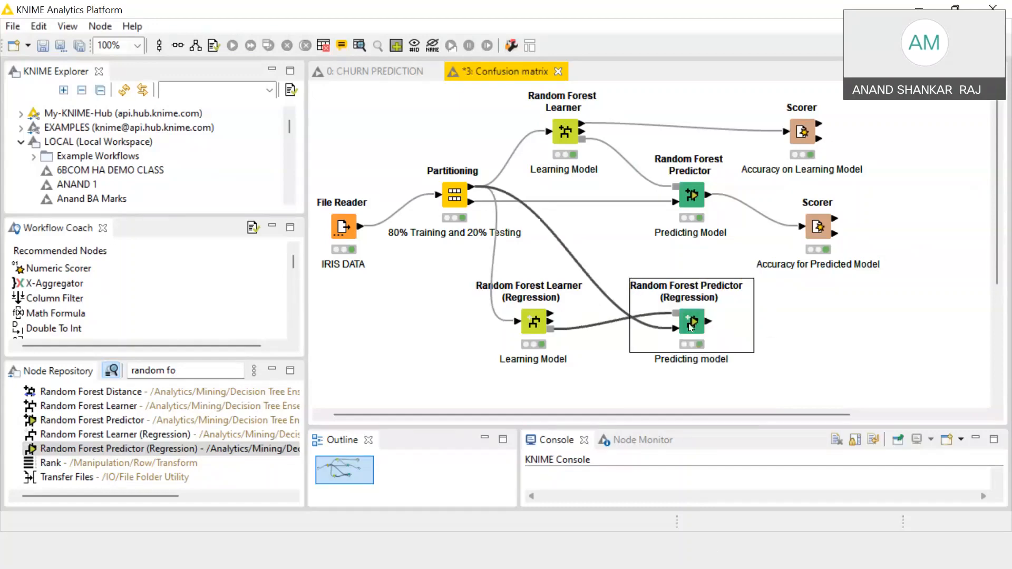
right_click(688, 322)
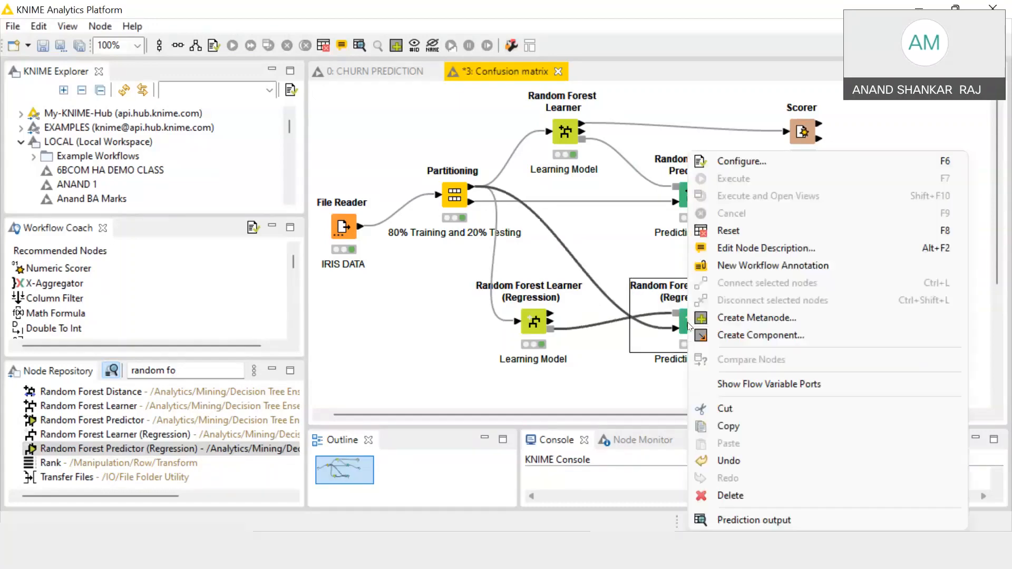
left_click(760, 520)
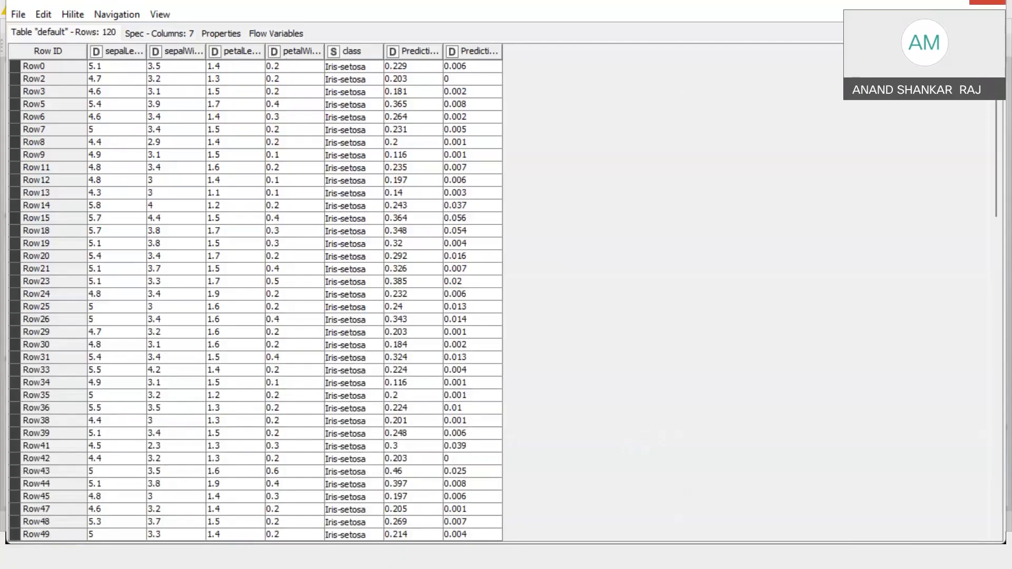
left_click(991, 2)
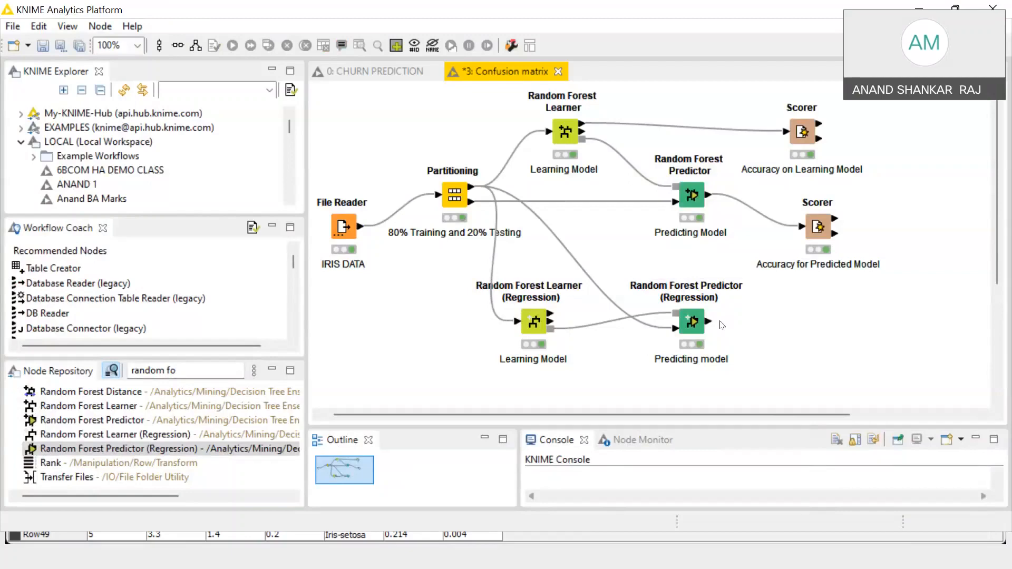
right_click(695, 323)
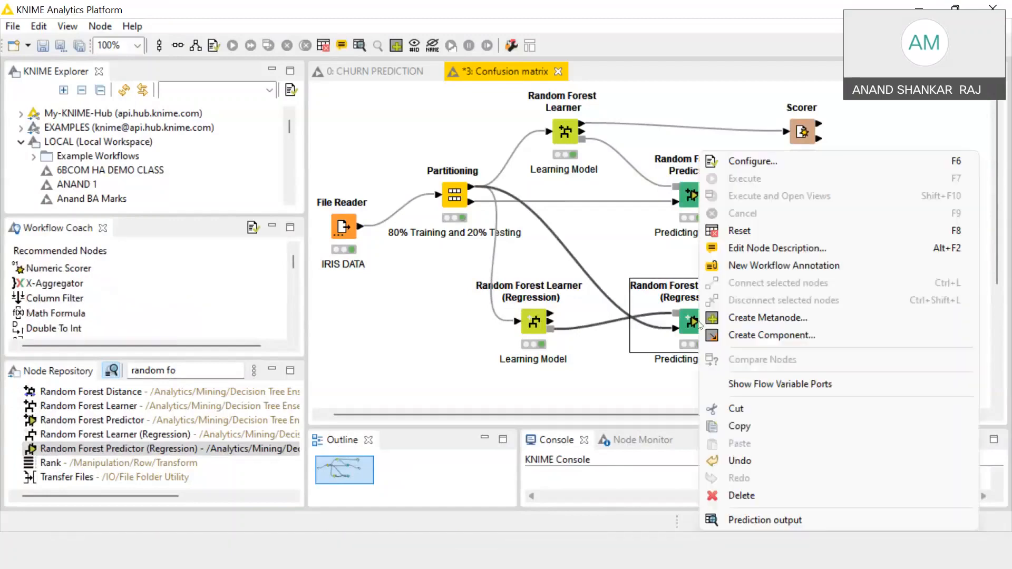
left_click(782, 520)
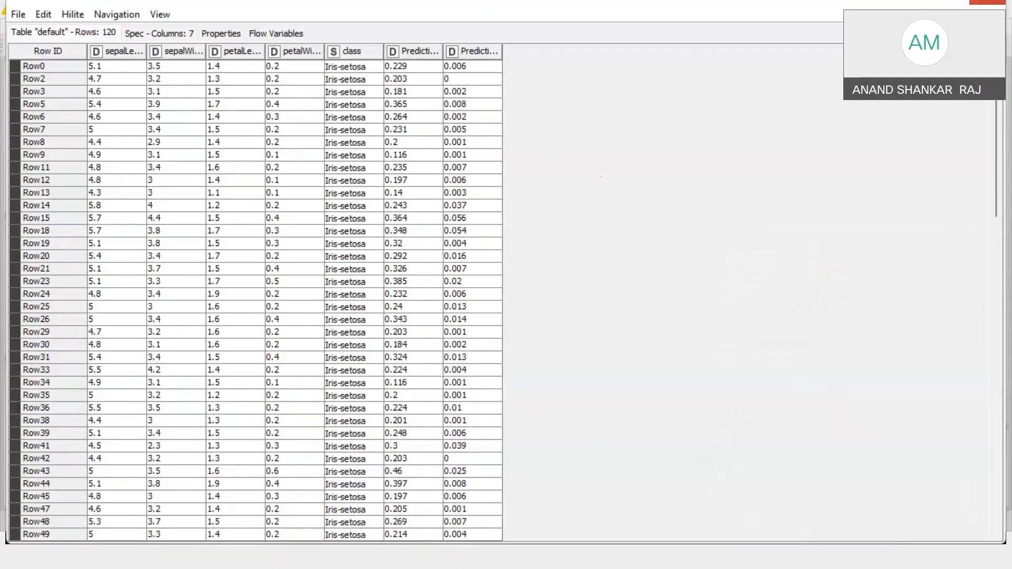
left_click(988, 2)
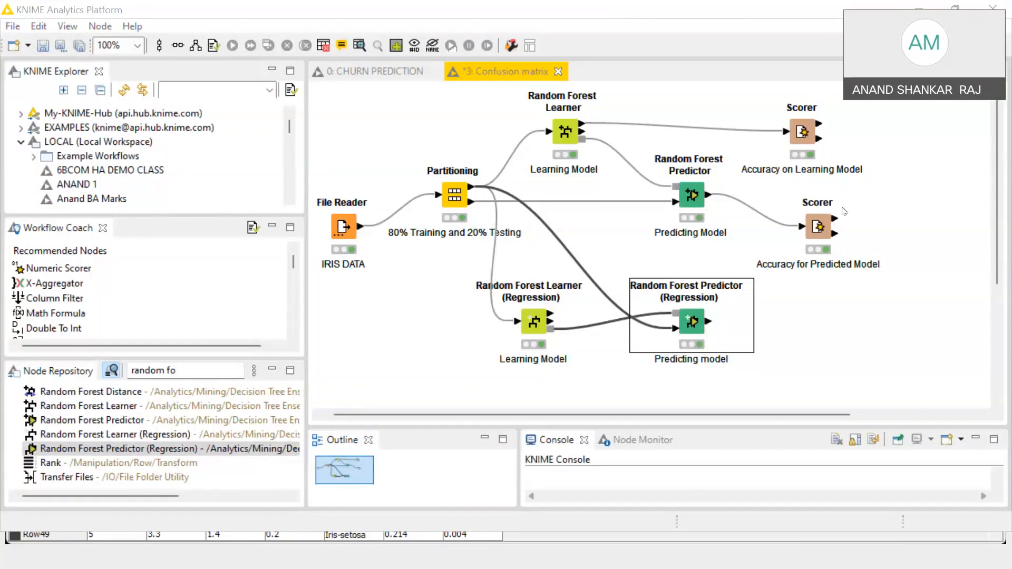
Search the node repository for "column" and add a Column Filter node beside the Random Forest Predictor (Regression)
scroll(789, 203, "left", 1)
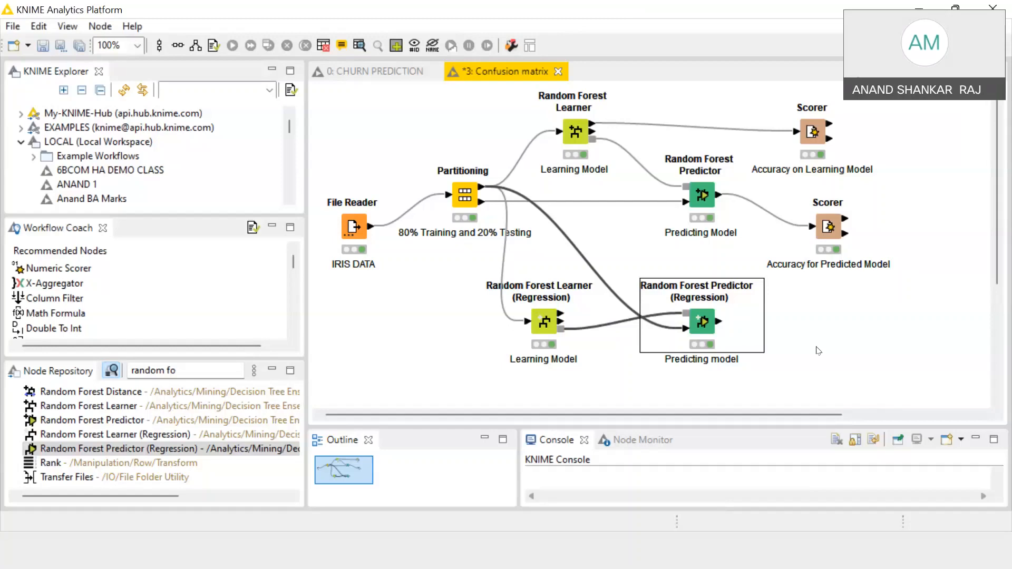
left_click(172, 371)
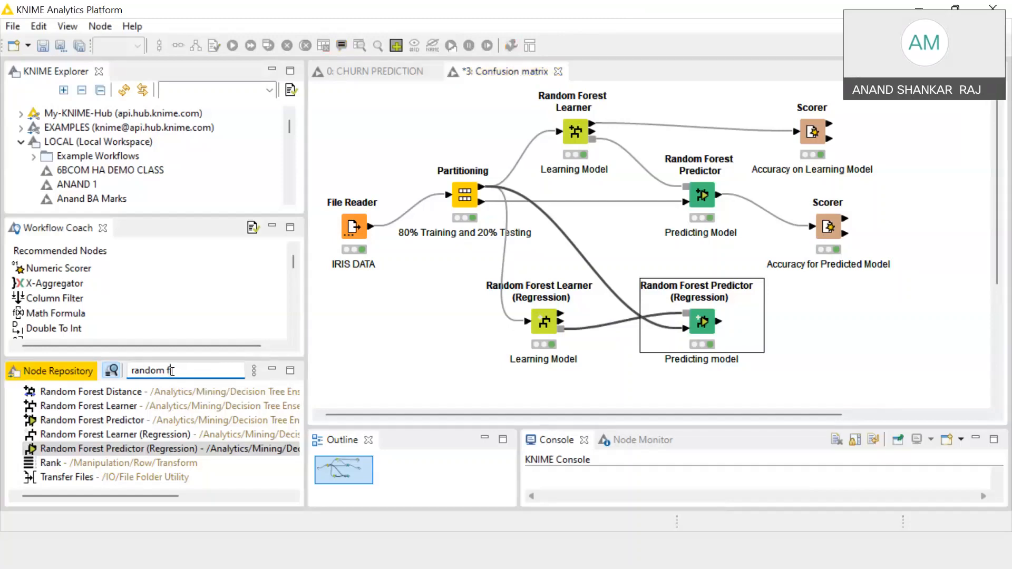
key("BackSpace")
key("BackSpace")
key("BackSpace")
key("BackSpace")
key("BackSpace")
key("BackSpace")
key("BackSpace")
key("BackSpace")
type("column")
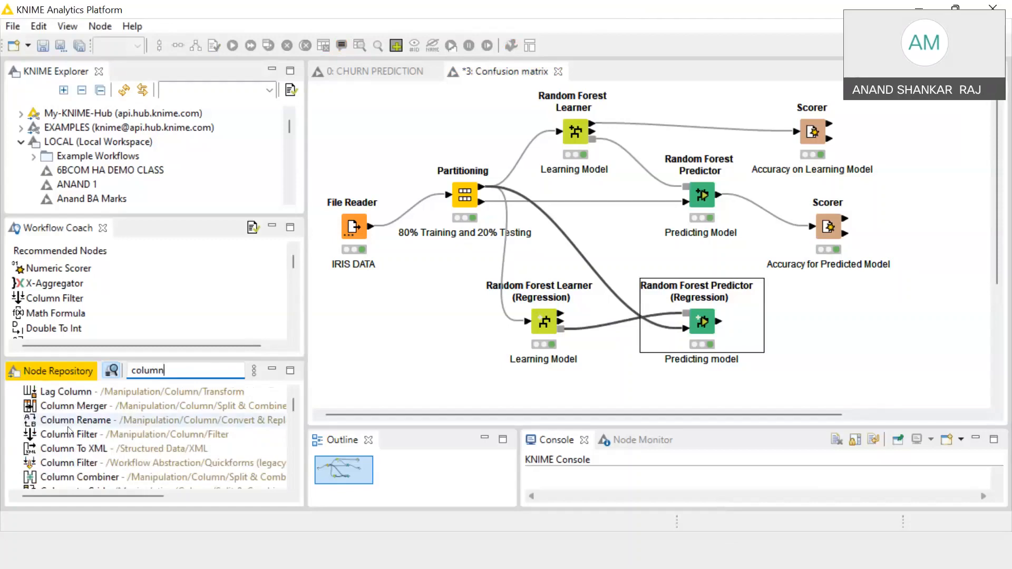
left_click_drag(68, 433, 829, 319)
left_click(727, 330)
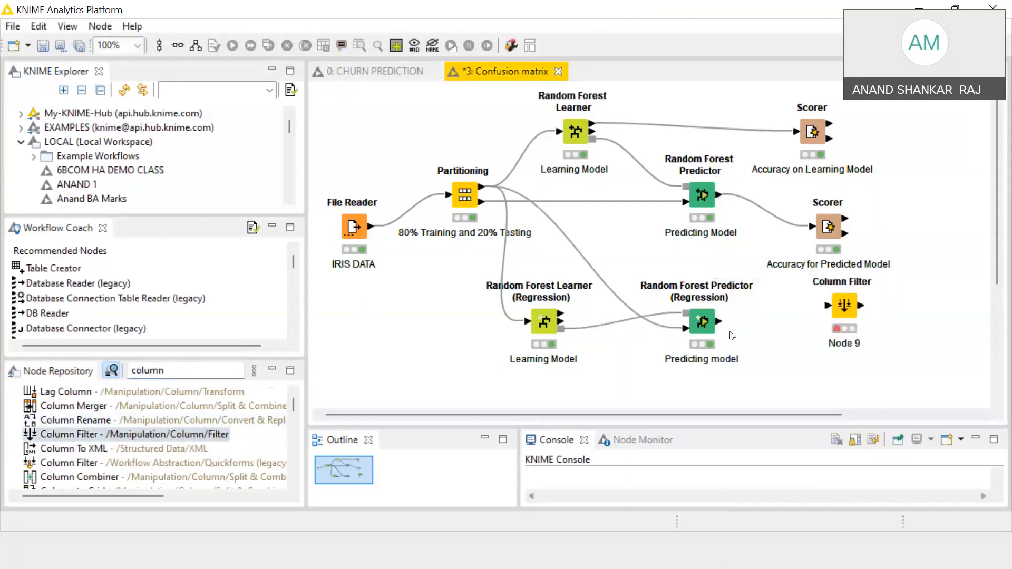
Connect the Random Forest Predictor (Regression) output to the Column Filter and exclude all columns in the filter's configuration
left_click(747, 322)
left_click_drag(746, 323, 841, 329)
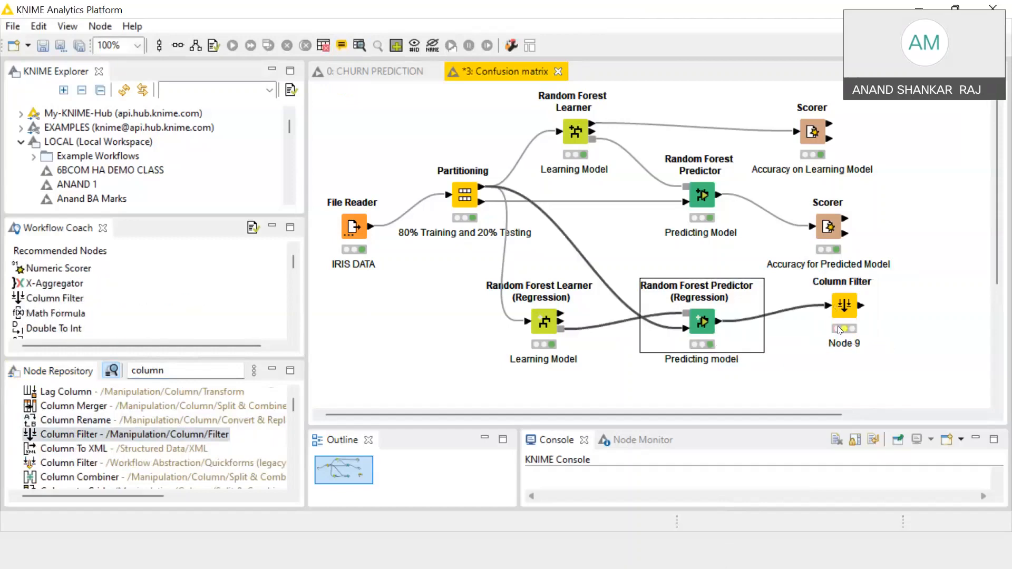
right_click(839, 319)
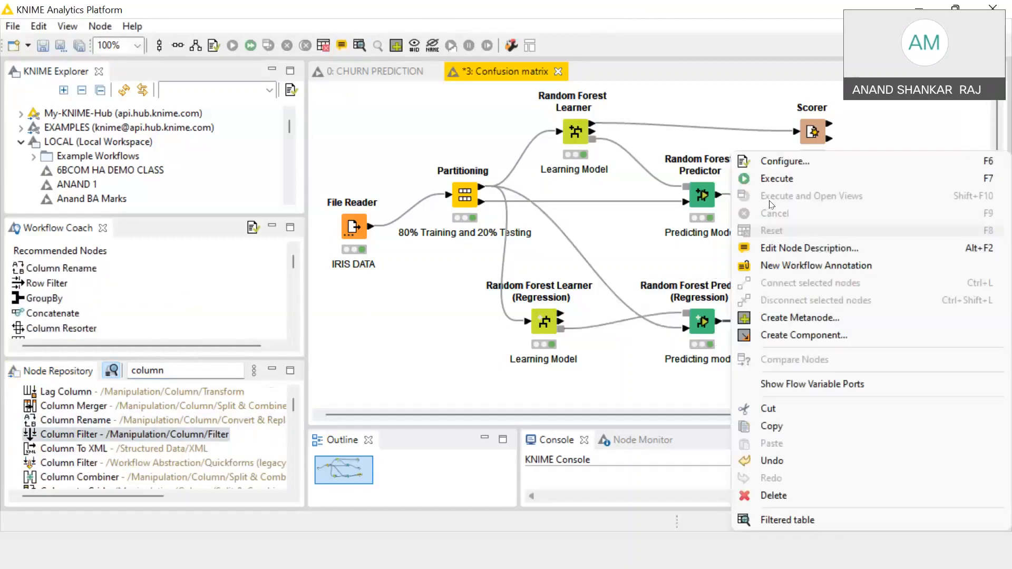
left_click(764, 165)
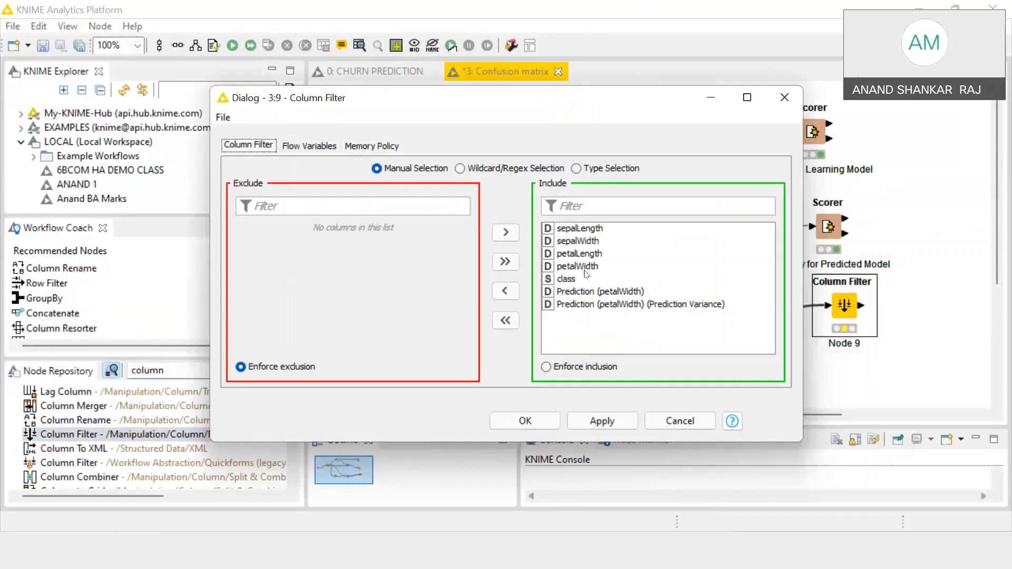
left_click(733, 553)
left_click(506, 320)
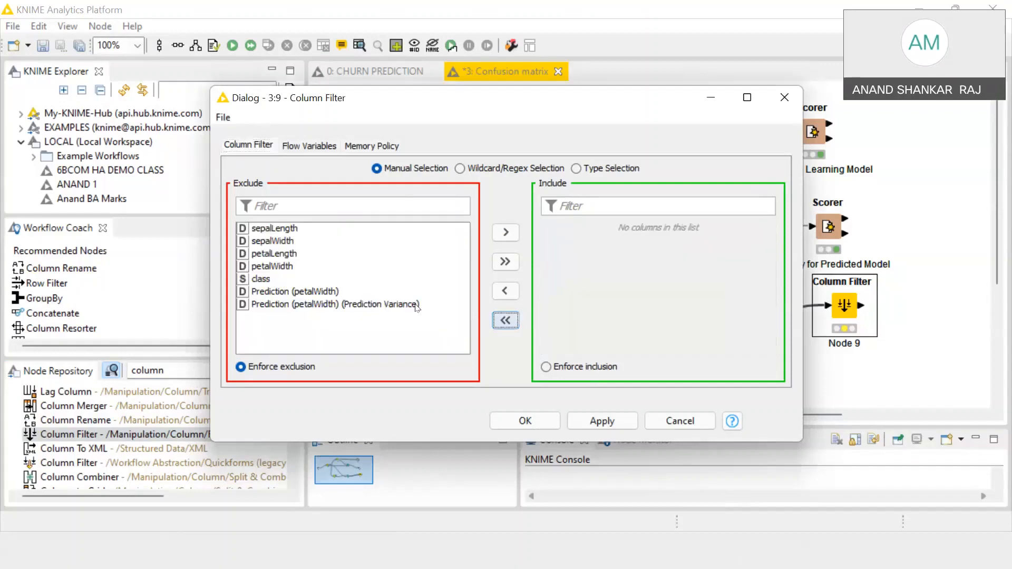
Include only petalWidth and Prediction (petalWidth) in the Column Filter, accept the configuration and execute the node
left_click(286, 265)
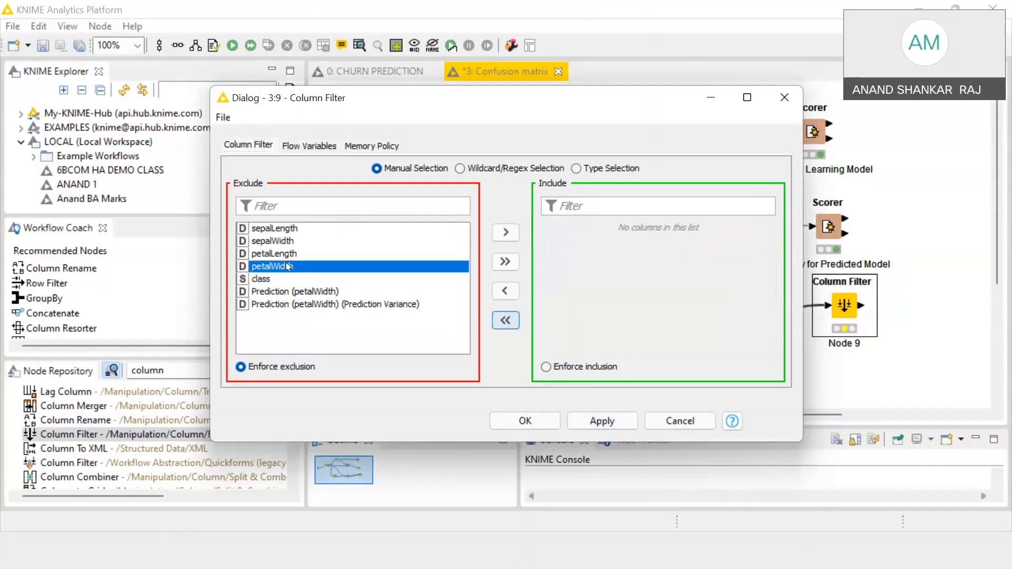
left_click(506, 232)
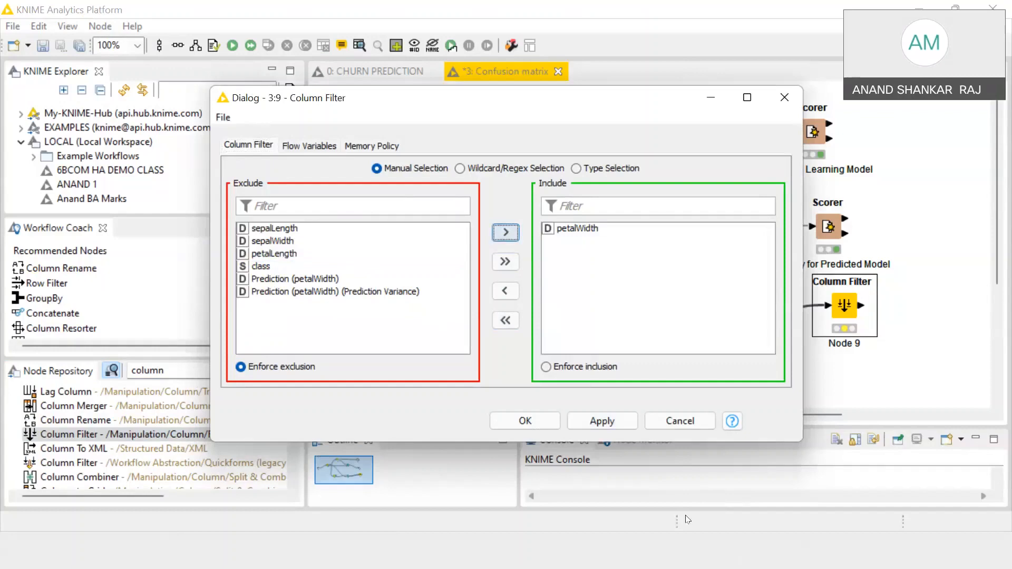
left_click(712, 551)
left_click(315, 279)
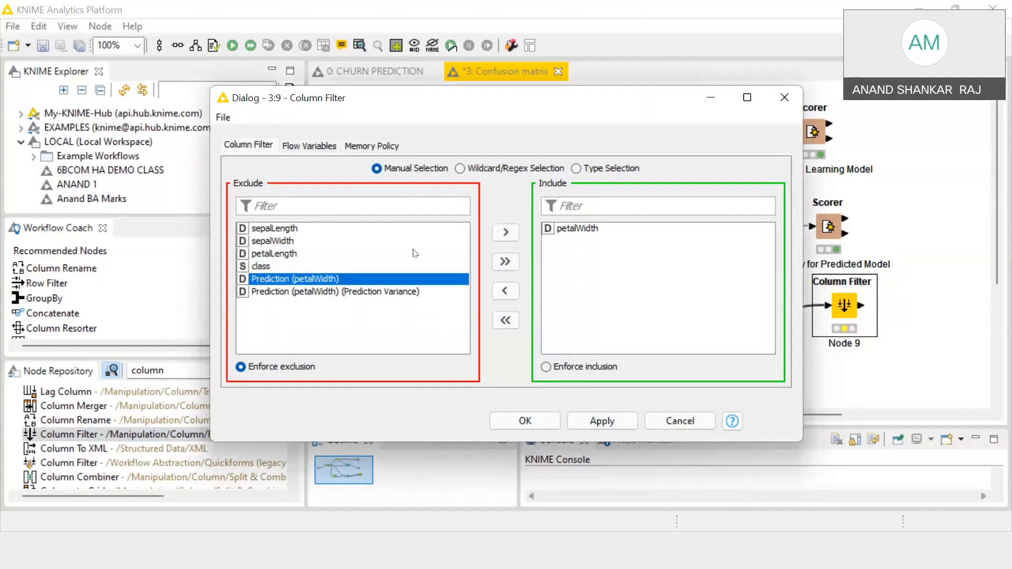
left_click(505, 232)
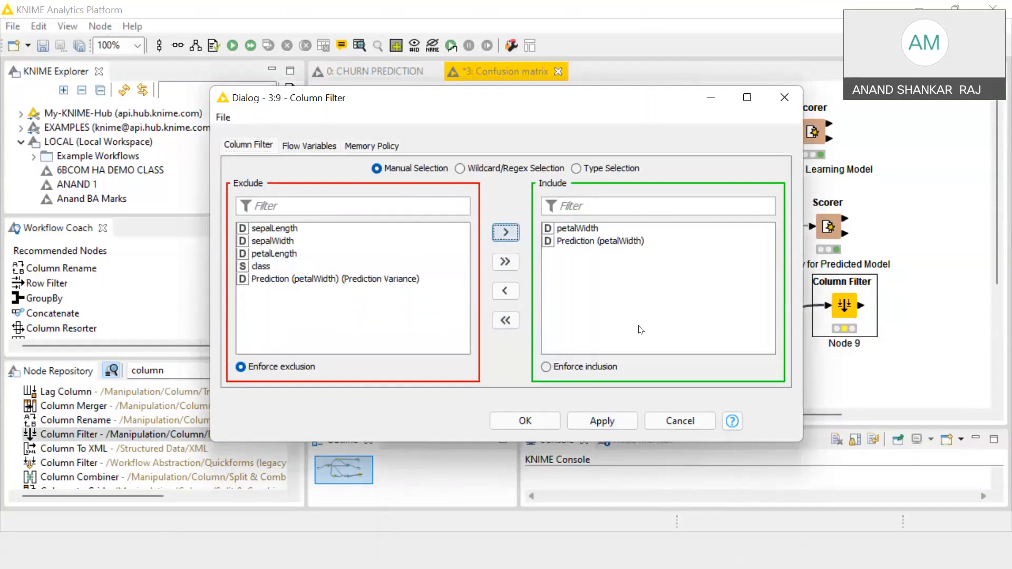
left_click(529, 422)
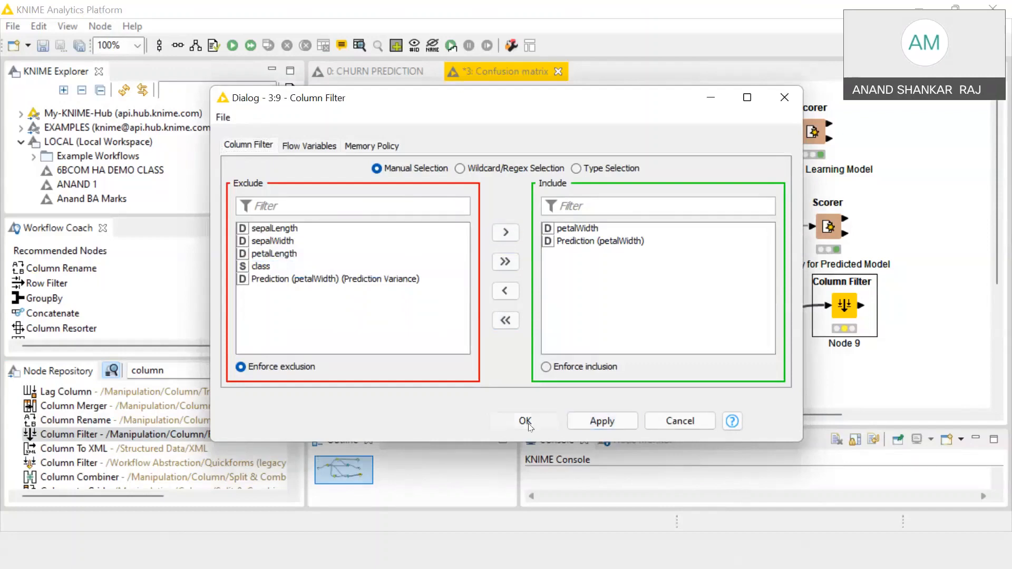
right_click(845, 315)
left_click(779, 165)
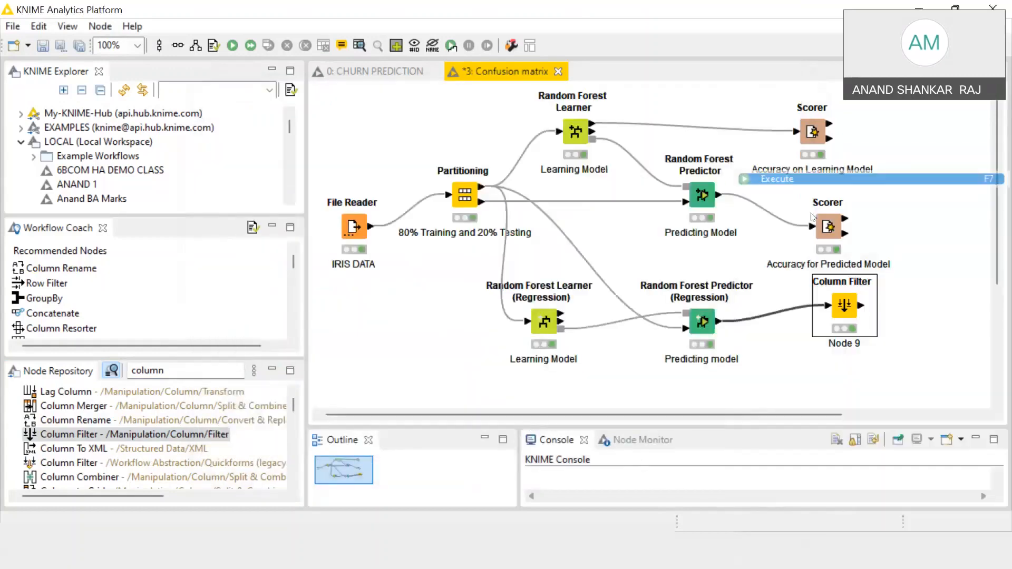
Review the Column Filter's filtered table, comparing the petalWidth and Prediction (petalWidth) columns, and close it
right_click(844, 307)
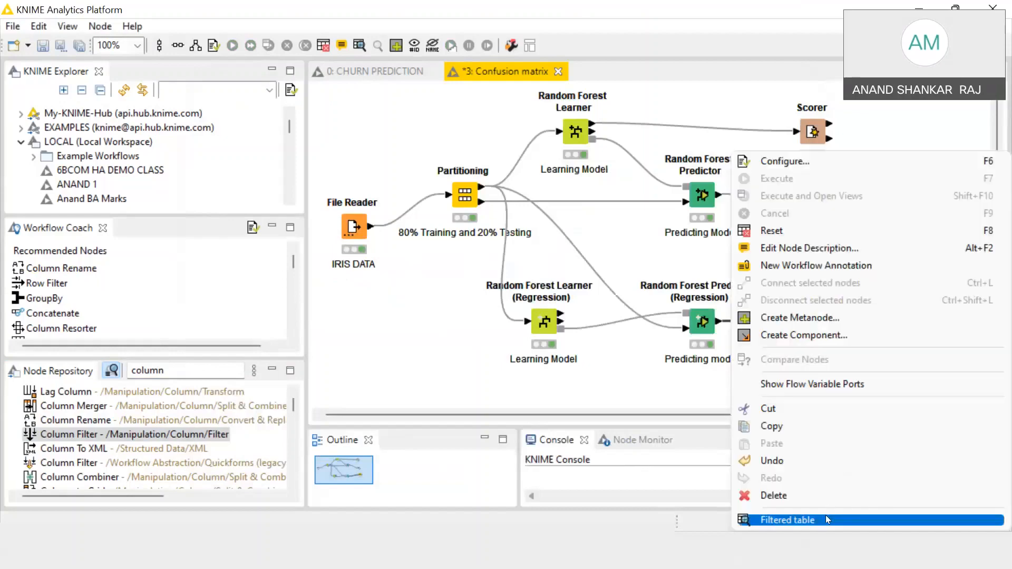
left_click(826, 516)
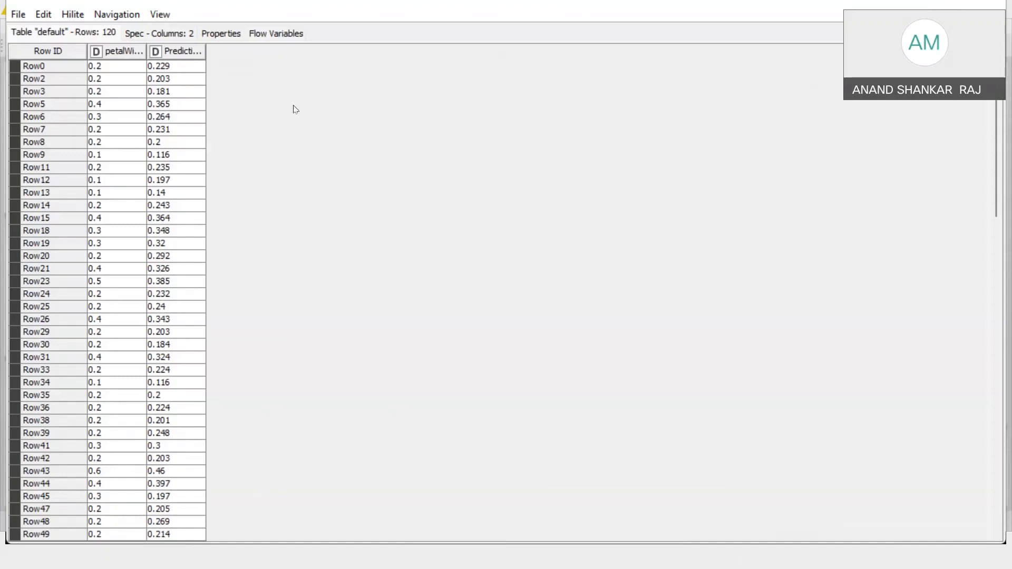
left_click(121, 53)
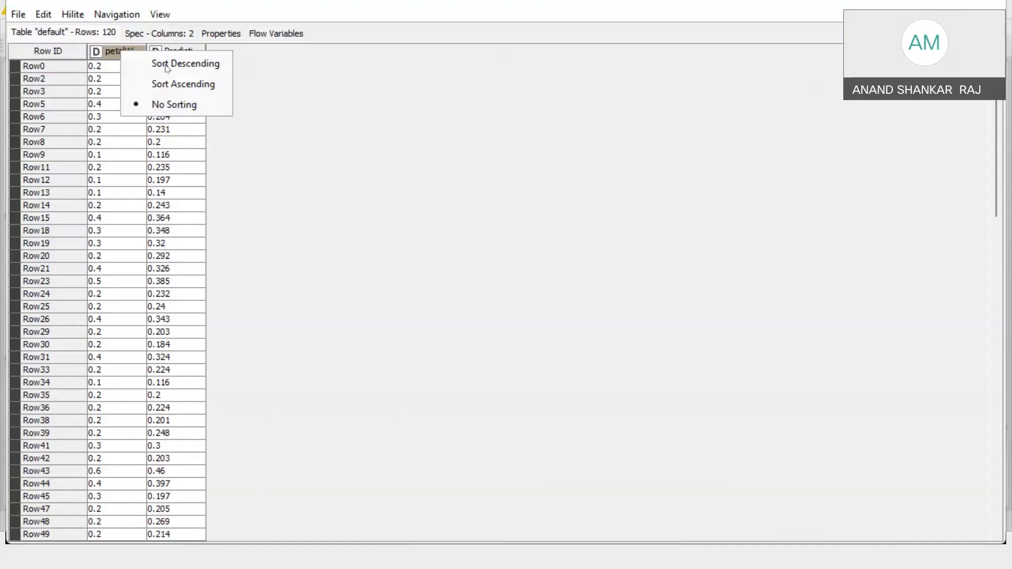
left_click(296, 133)
left_click(182, 51)
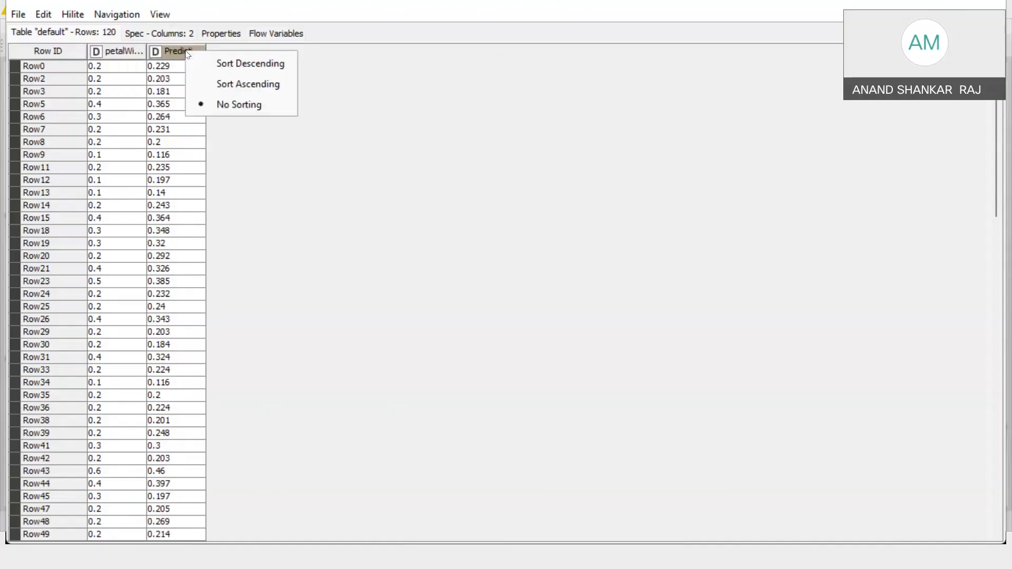
left_click(311, 185)
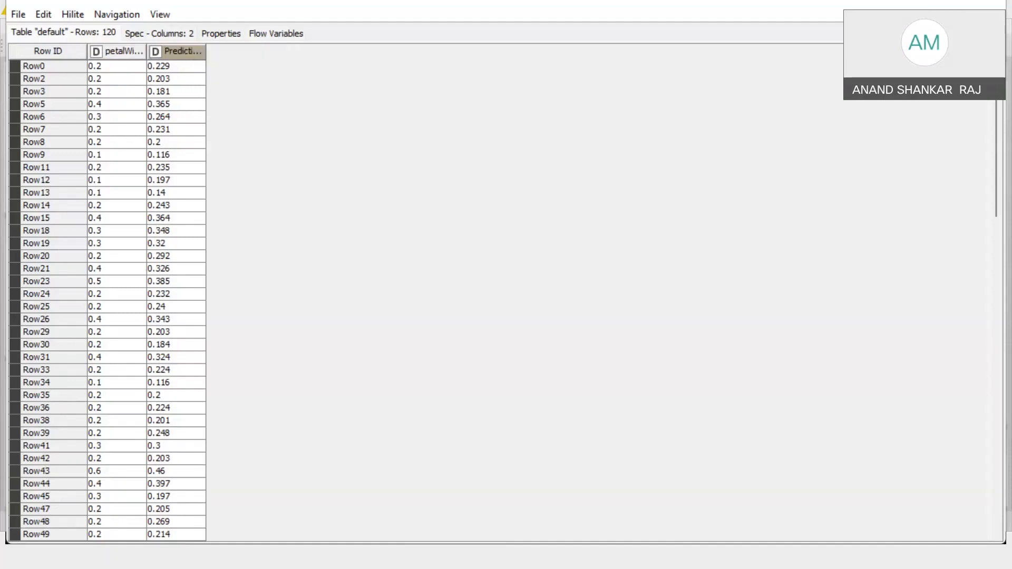
left_click(991, 3)
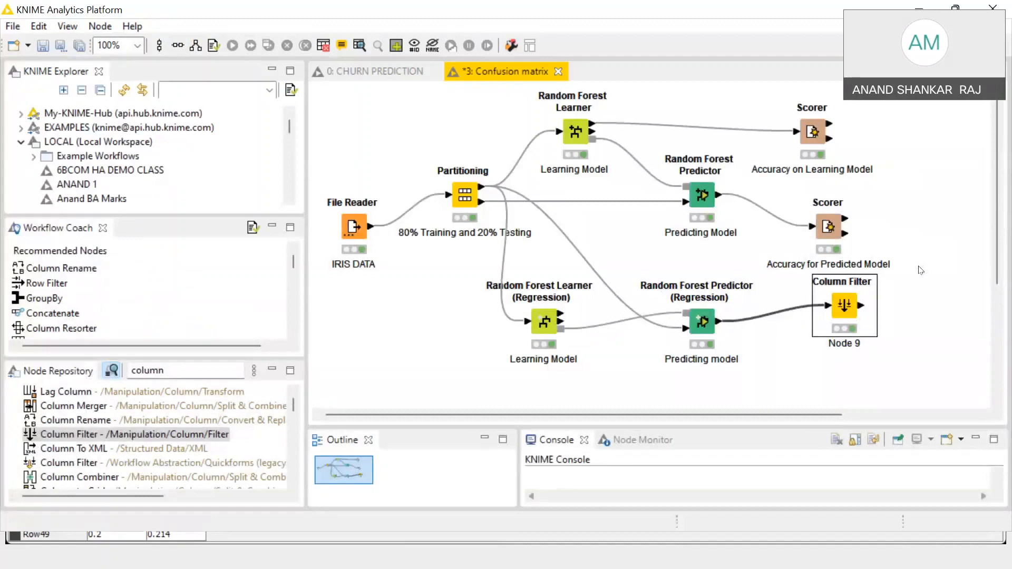
Align the Column Filter level with the Random Forest Predictor (Regression) and search the node repository for "scorer"
left_click_drag(848, 313, 816, 329)
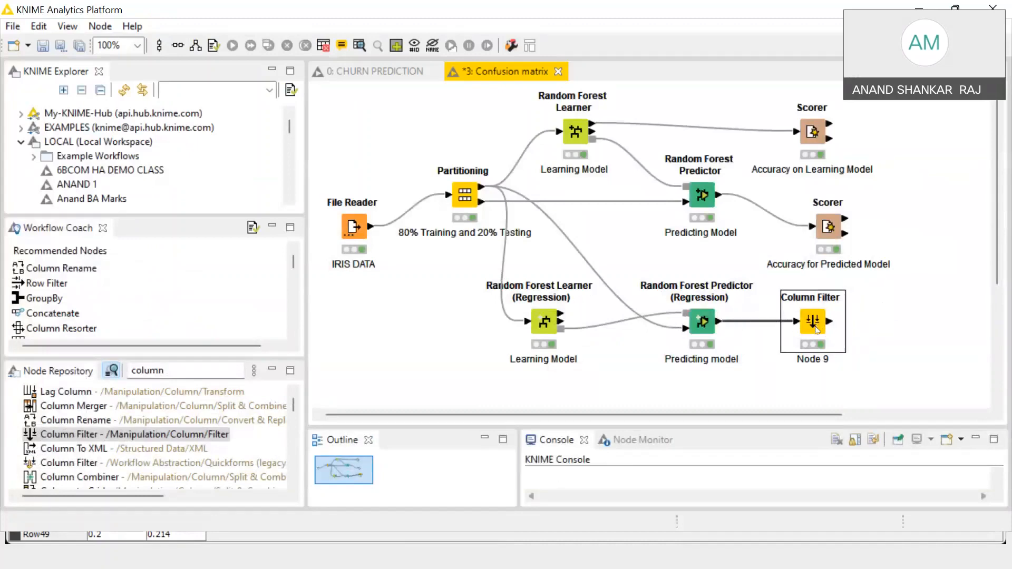
left_click(893, 317)
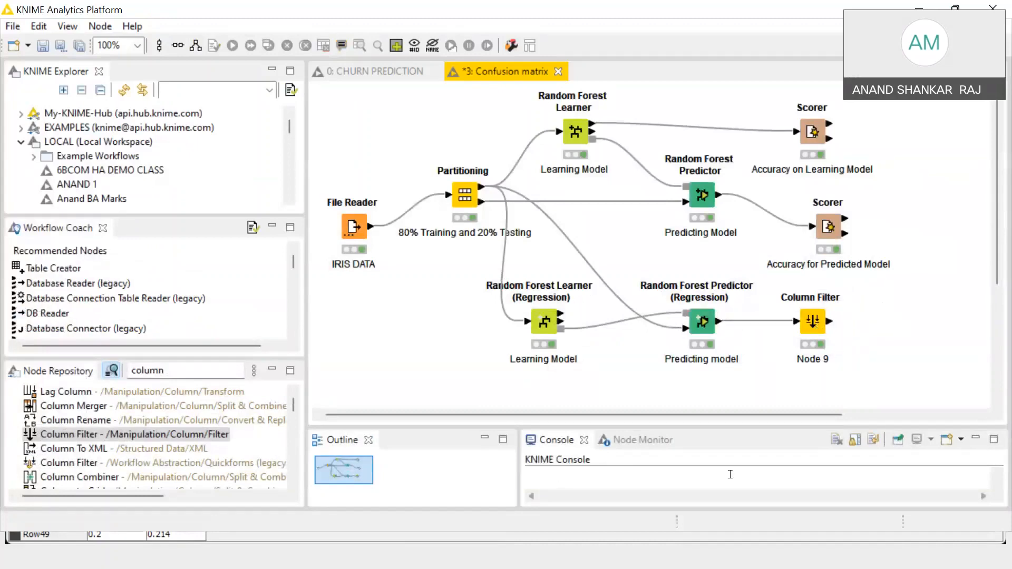
left_click(709, 561)
left_click(181, 368)
key("BackSpace")
key("BackSpace")
key("BackSpace")
key("BackSpace")
key("BackSpace")
key("BackSpace")
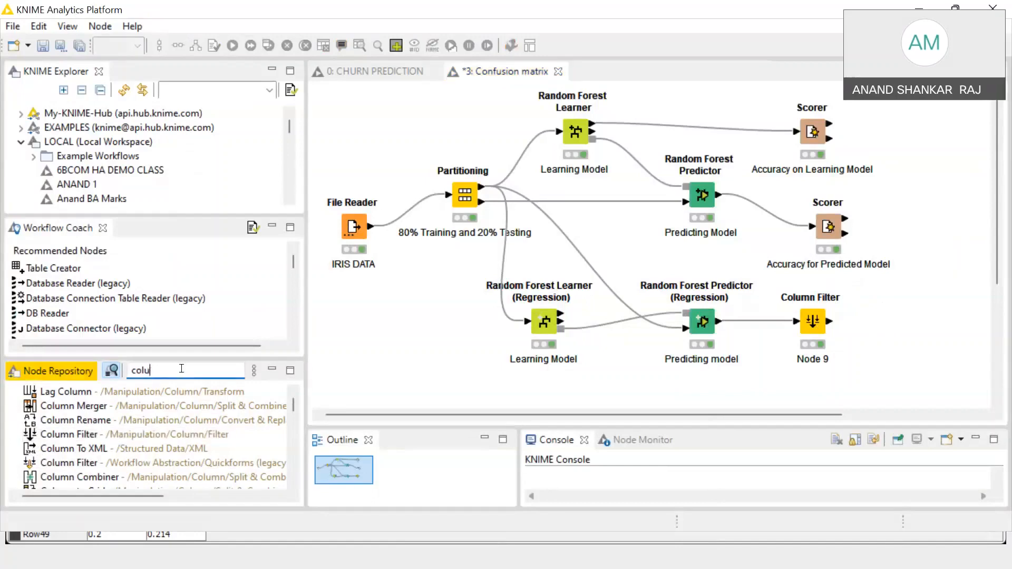
type("scorer")
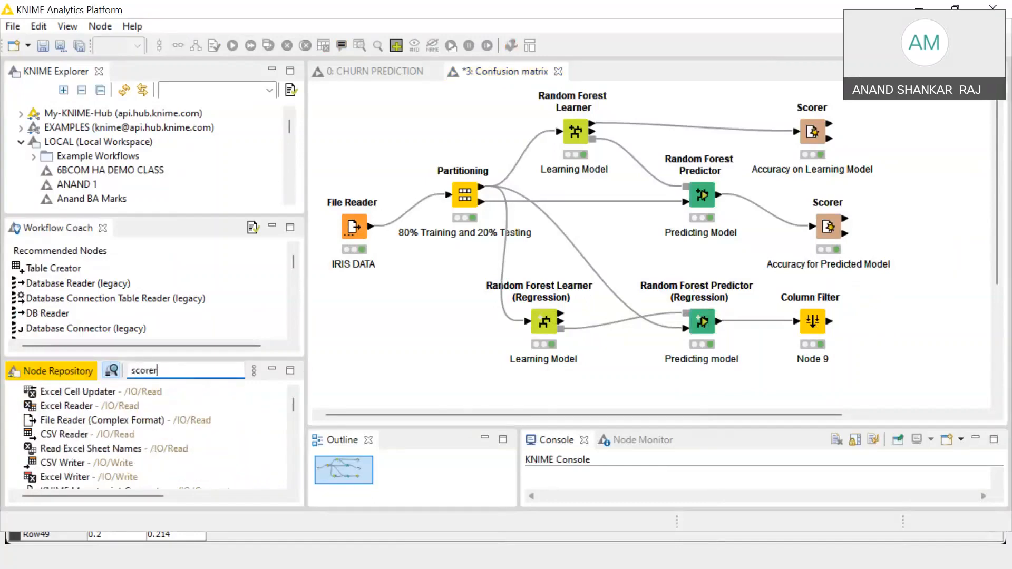
left_click_drag(44, 393, 875, 321)
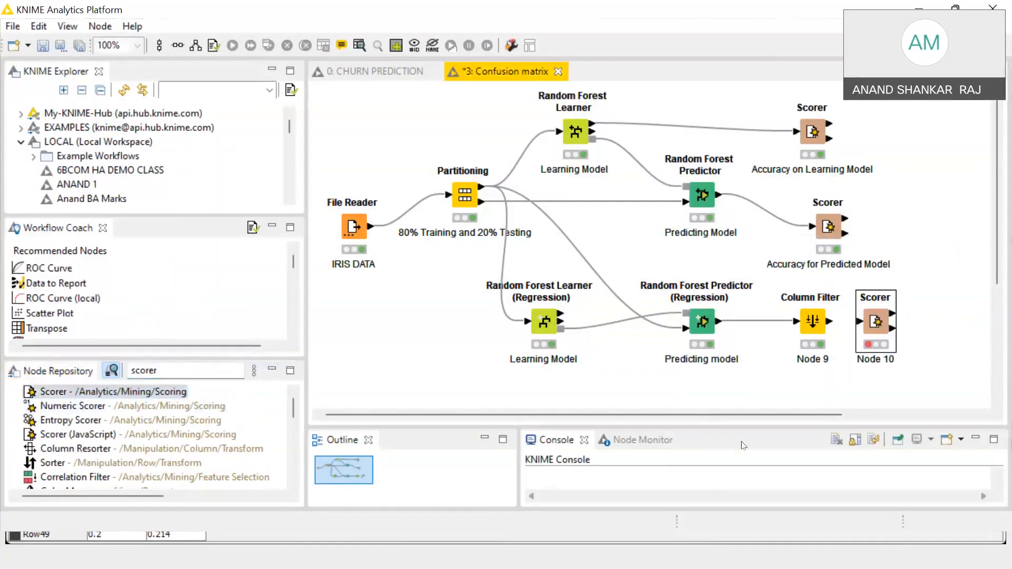
left_click(722, 564)
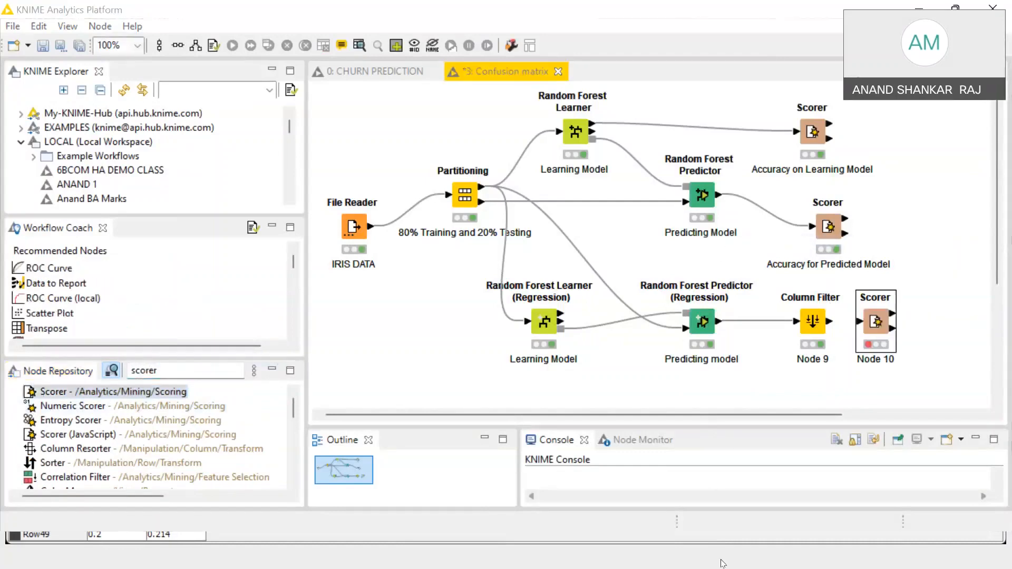
left_click(722, 563)
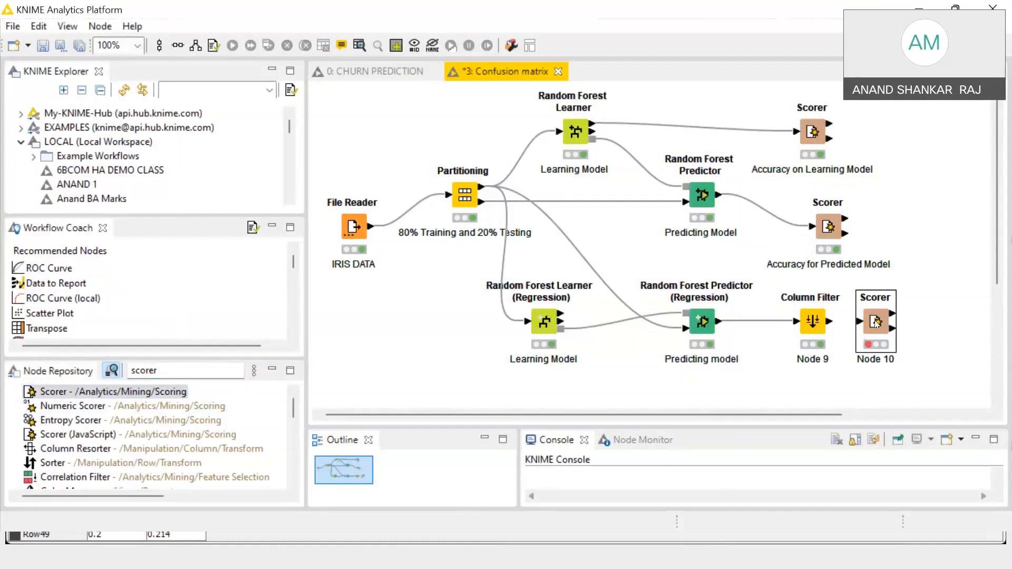
key("Delete")
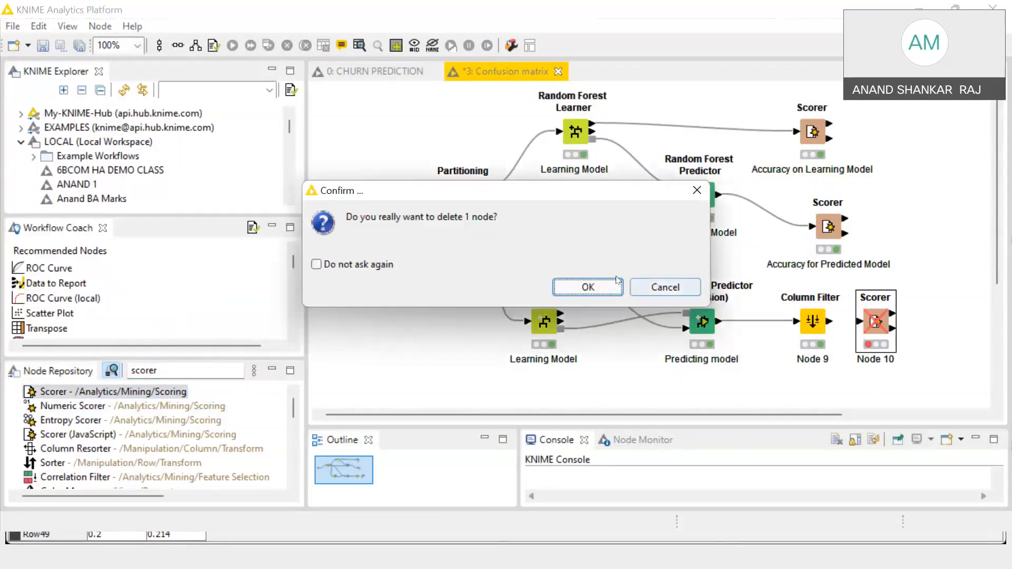
left_click(588, 287)
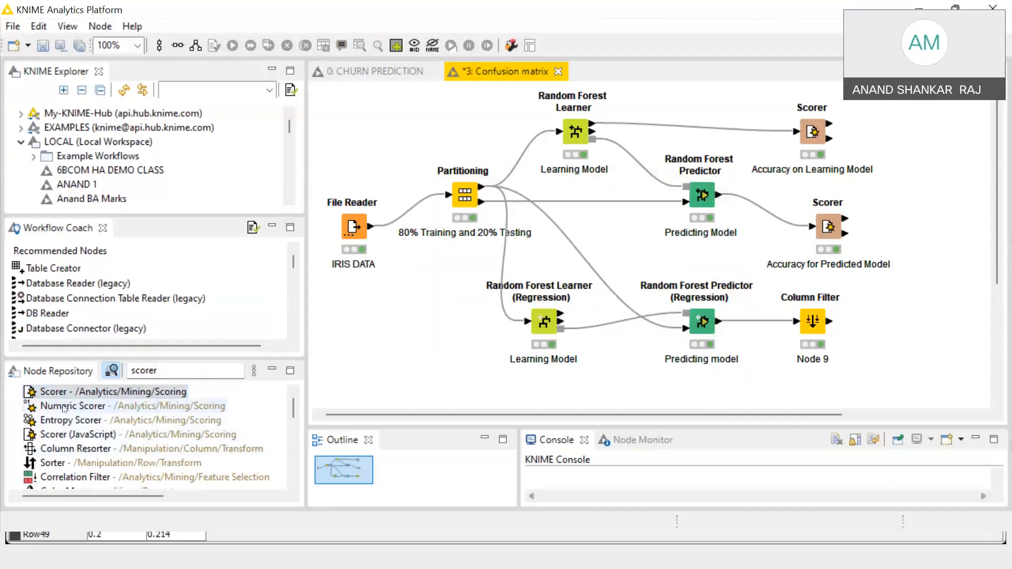
Add a Numeric Scorer fed by the Random Forest Predictor (Regression) output and move the Column Filter below that connection
left_click_drag(64, 407, 913, 333)
left_click(847, 377)
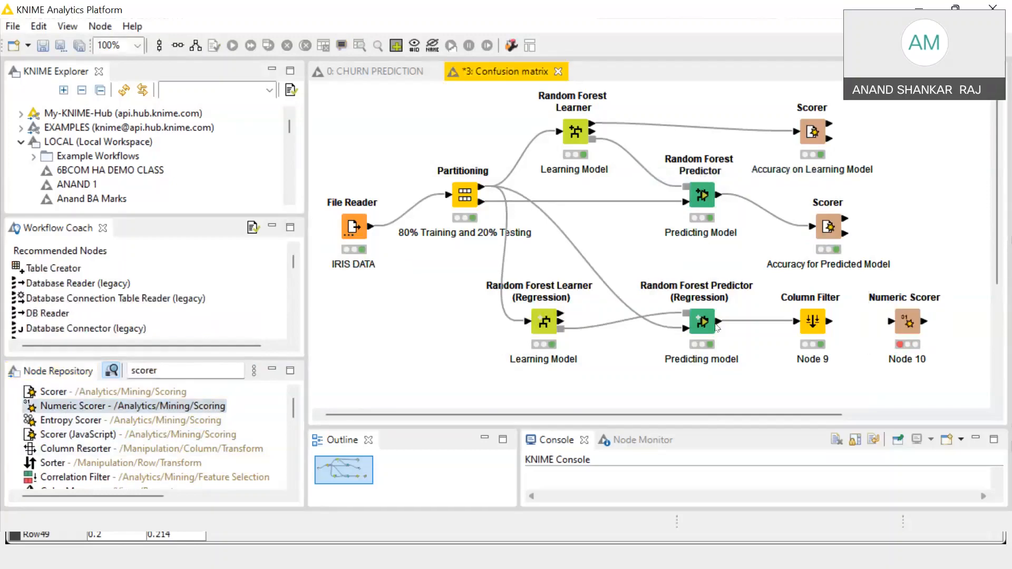
left_click_drag(720, 324, 946, 282)
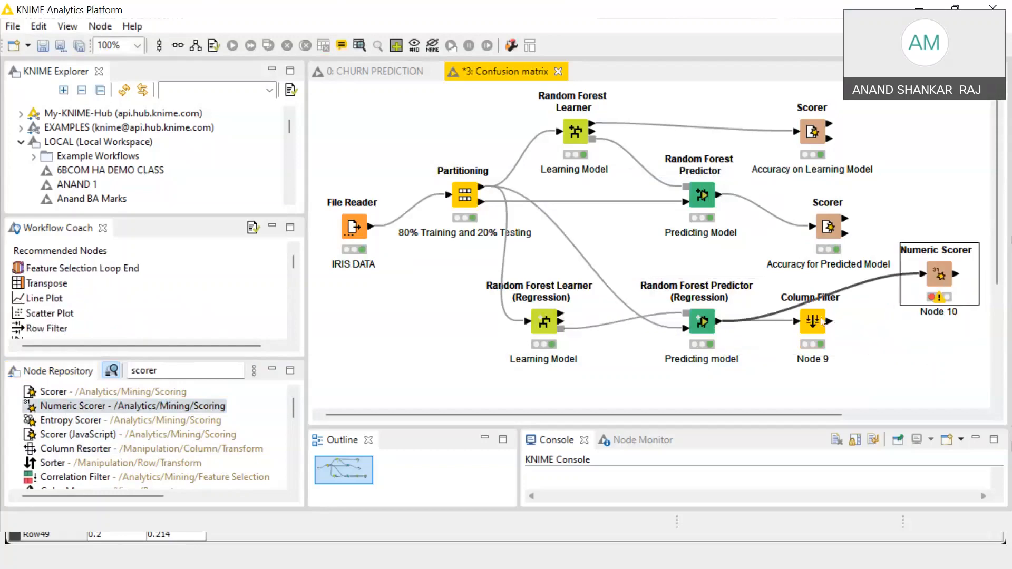
left_click_drag(813, 321, 812, 352)
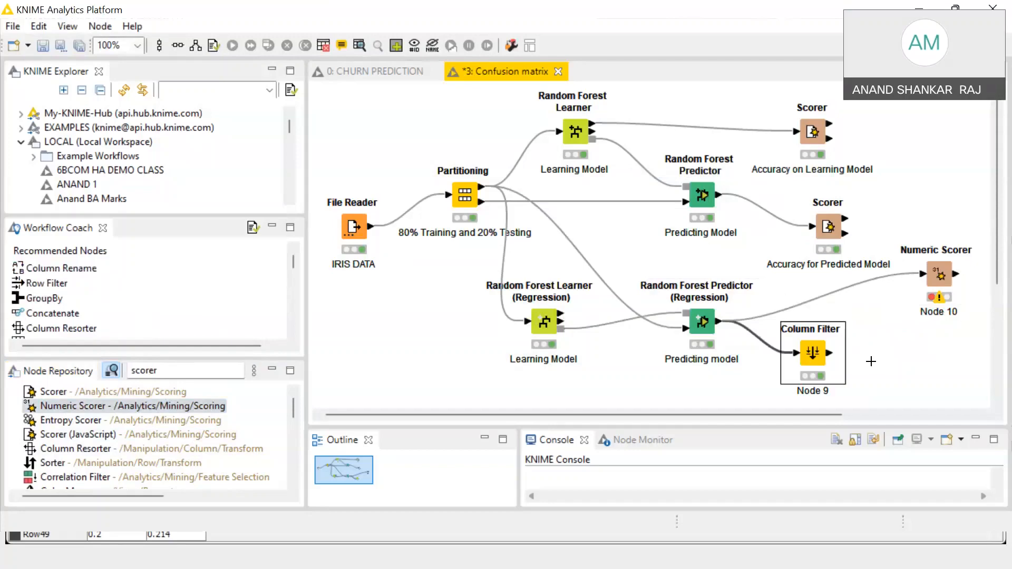
left_click(867, 358)
left_click(713, 542)
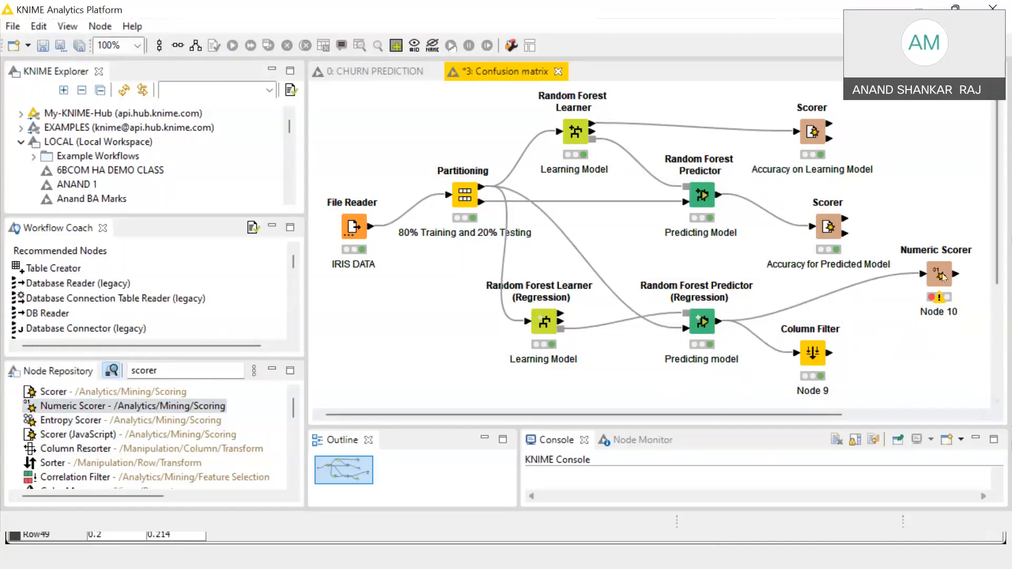
Configure the Numeric Scorer with reference column petalWidth and predicted column Prediction (petalWidth), and execute the node
right_click(812, 134)
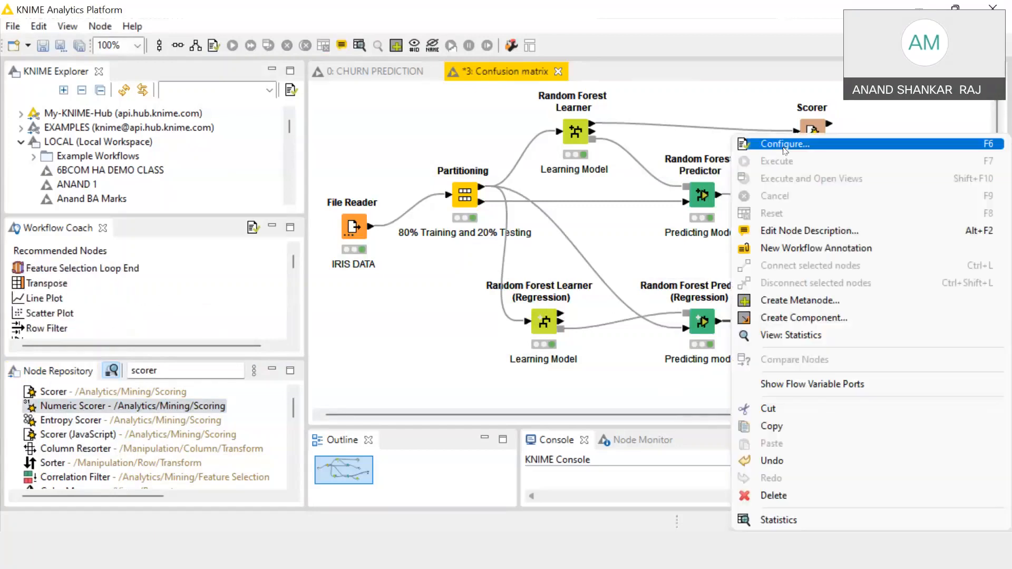
left_click(785, 144)
left_click(519, 155)
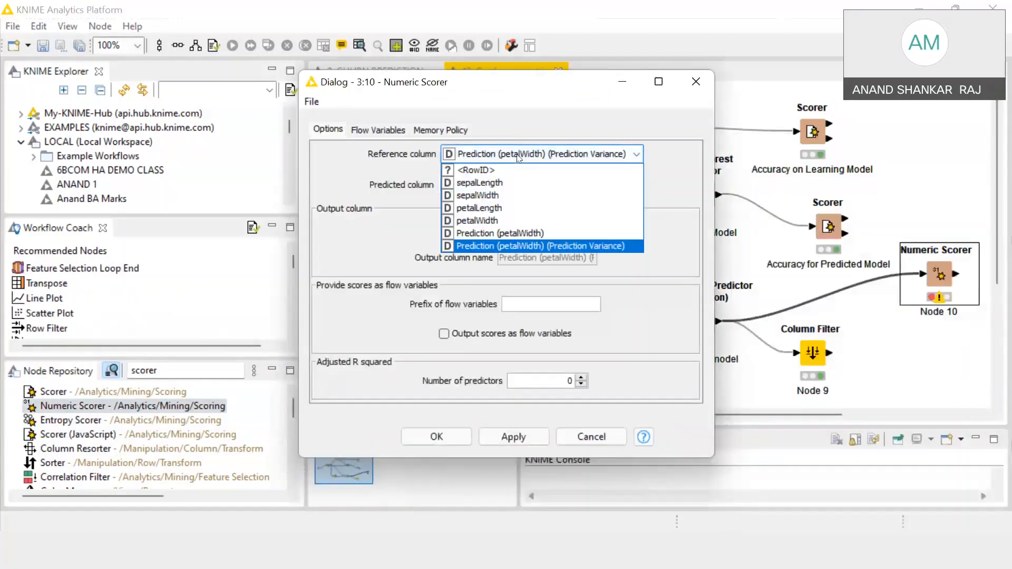
left_click(485, 220)
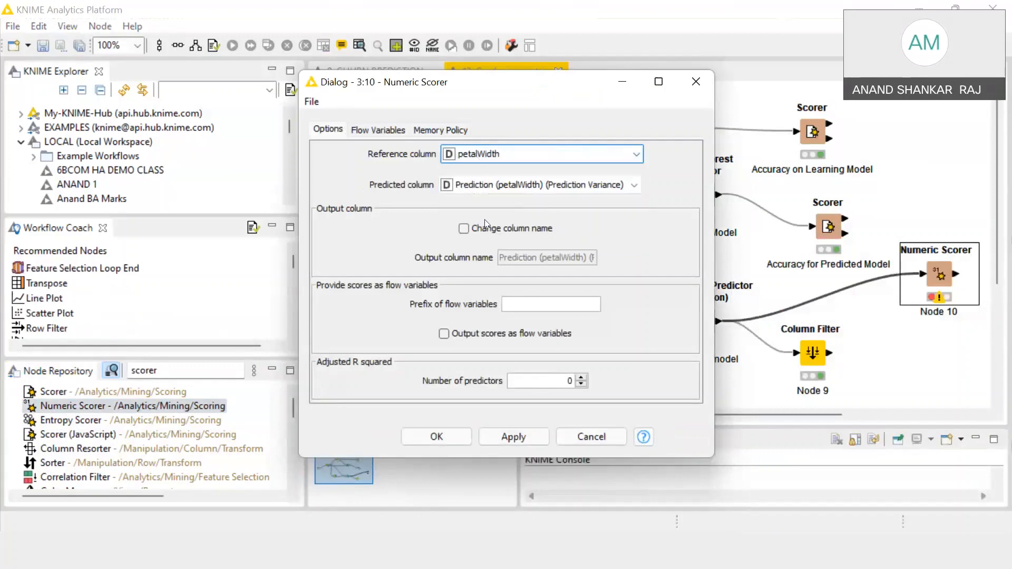
left_click(515, 185)
left_click(494, 266)
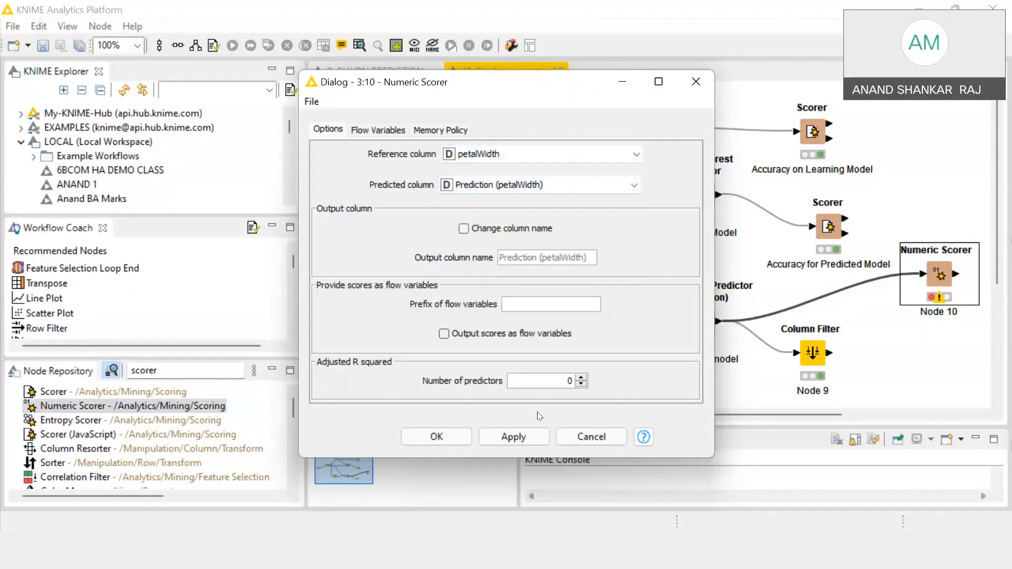
left_click(467, 437)
right_click(931, 268)
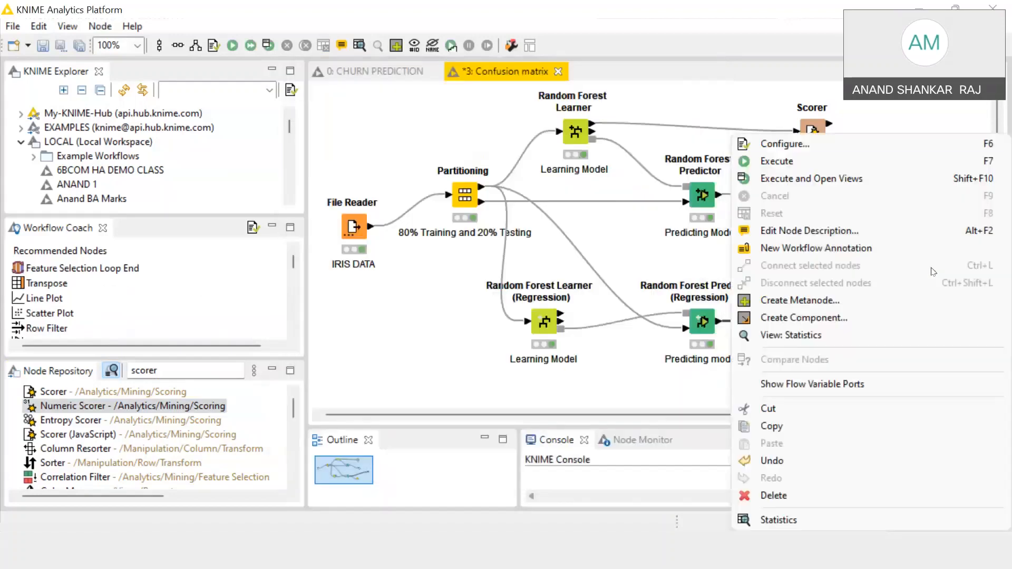
left_click(830, 167)
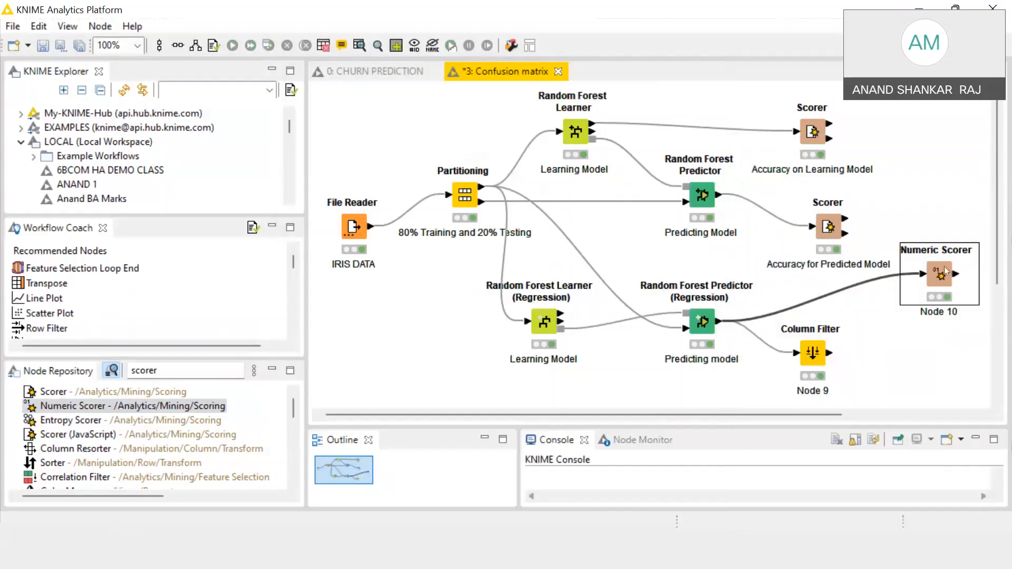
View the Numeric Scorer's statistics table for the petalWidth prediction and close it
right_click(945, 271)
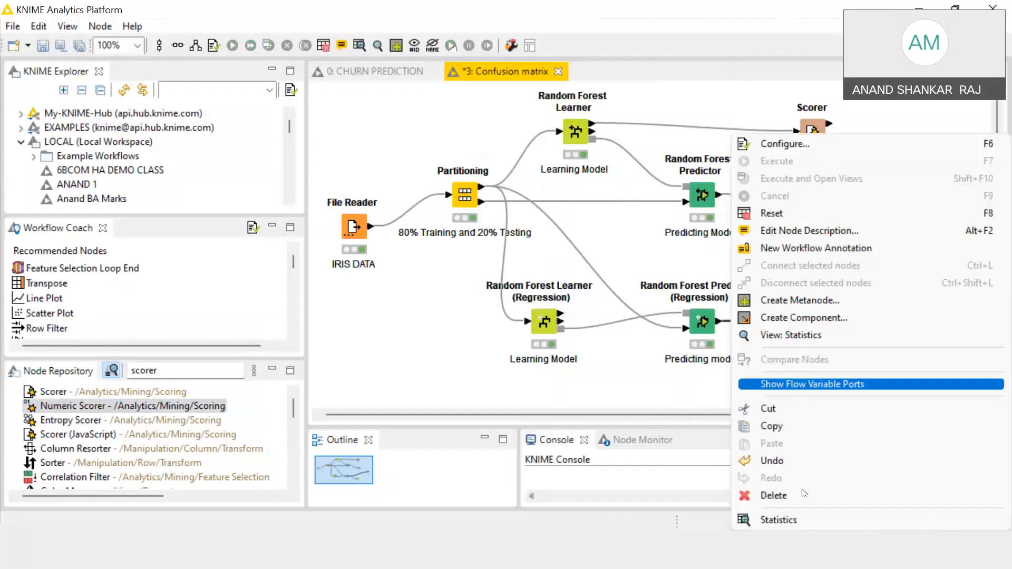
left_click(796, 517)
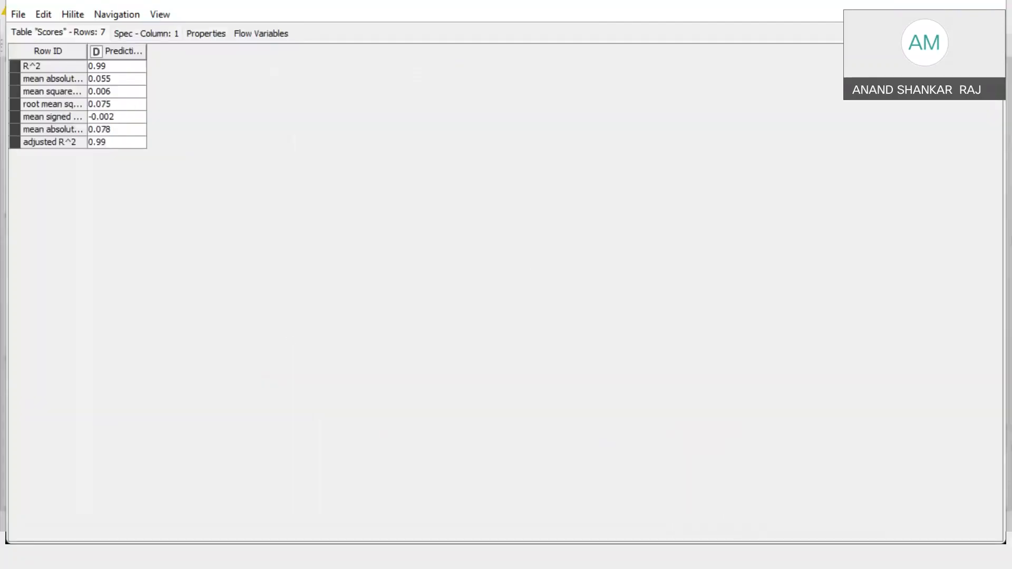
left_click(988, 2)
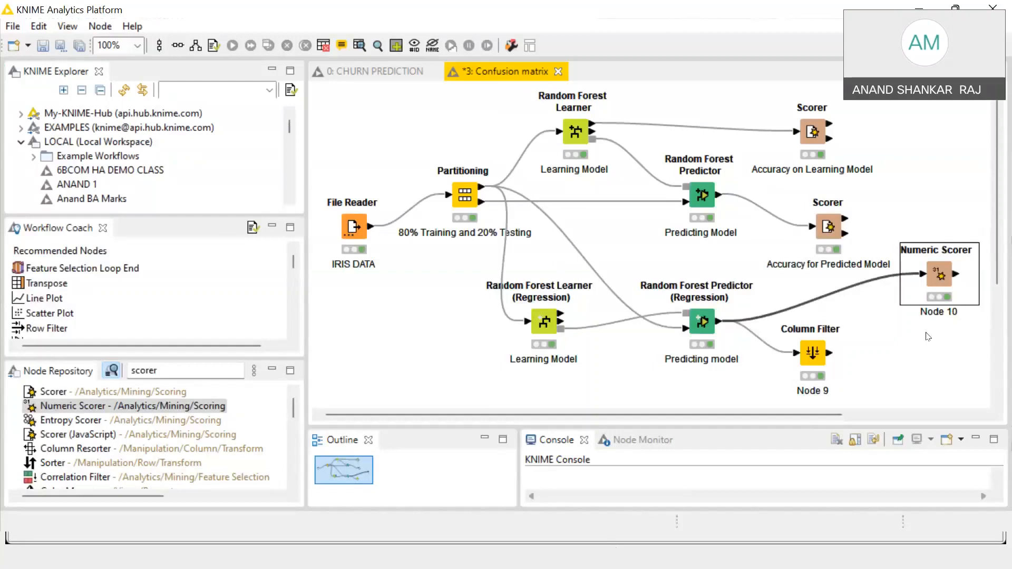
left_click(781, 32)
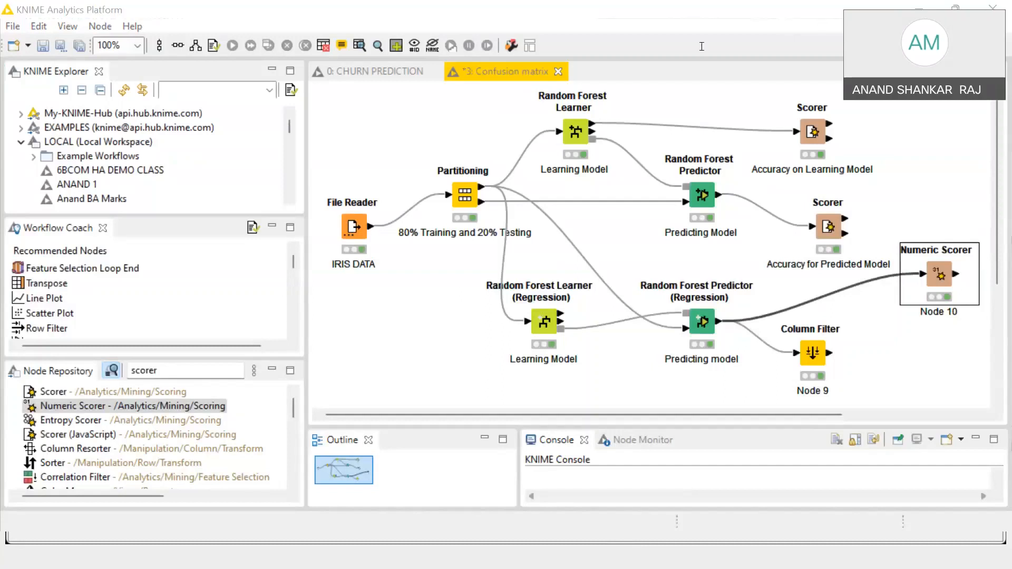
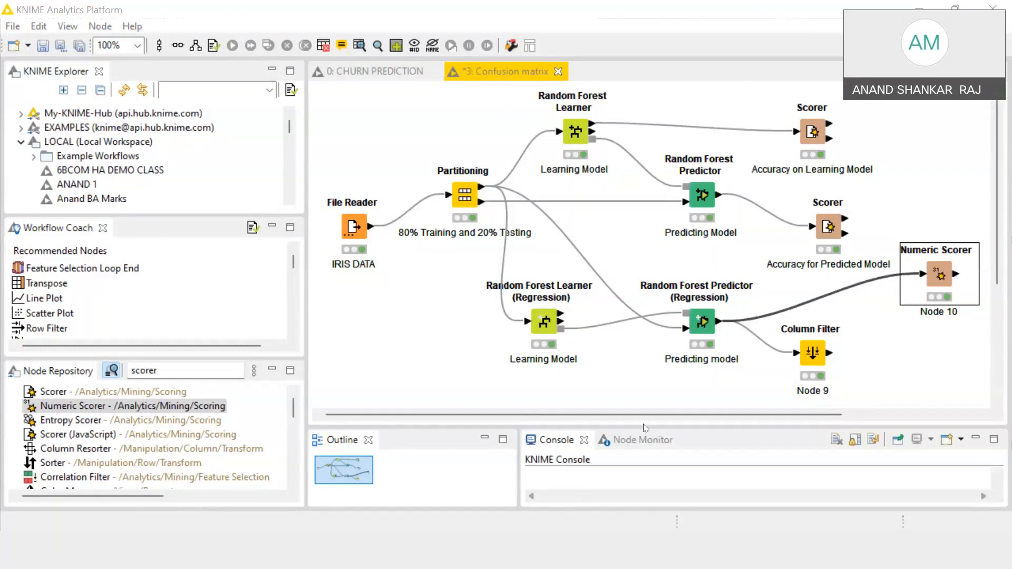
Reopen the Numeric Scorer statistics, widen the Row ID column to read full metric names, examine the error and R^2 rows, and close the table
right_click(929, 275)
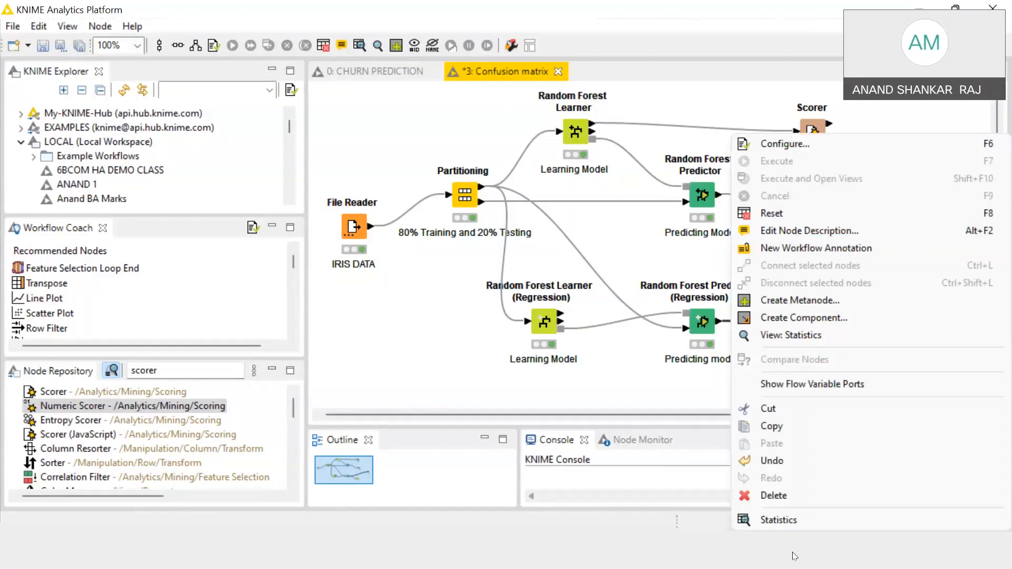
left_click(775, 521)
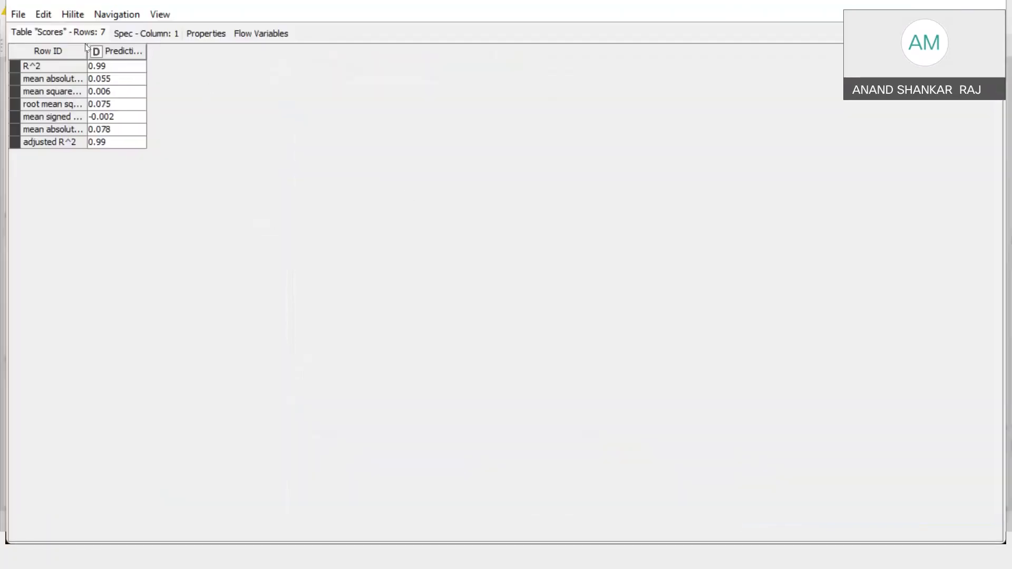
left_click_drag(87, 48, 204, 72)
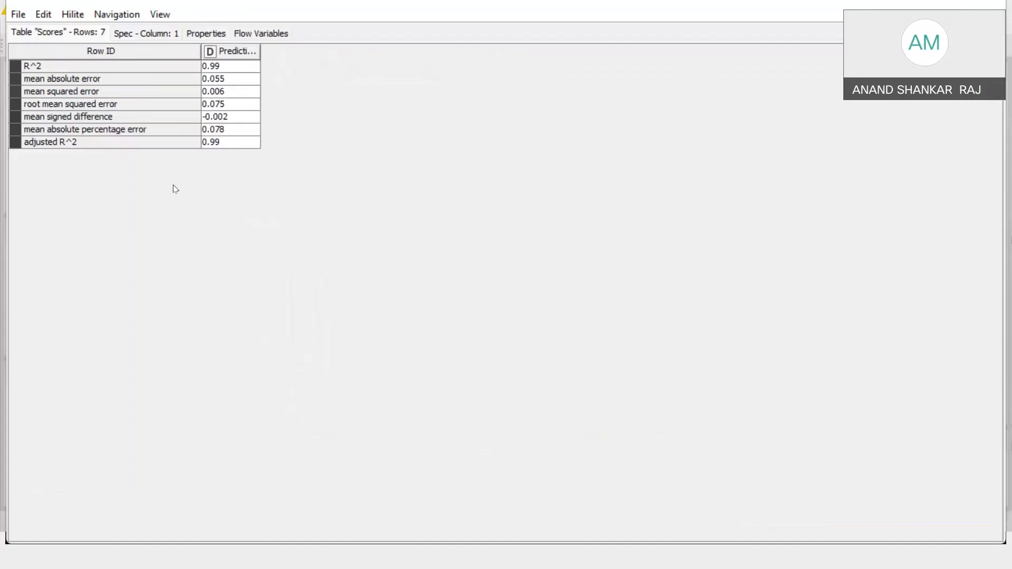
left_click(78, 79)
left_click(84, 93)
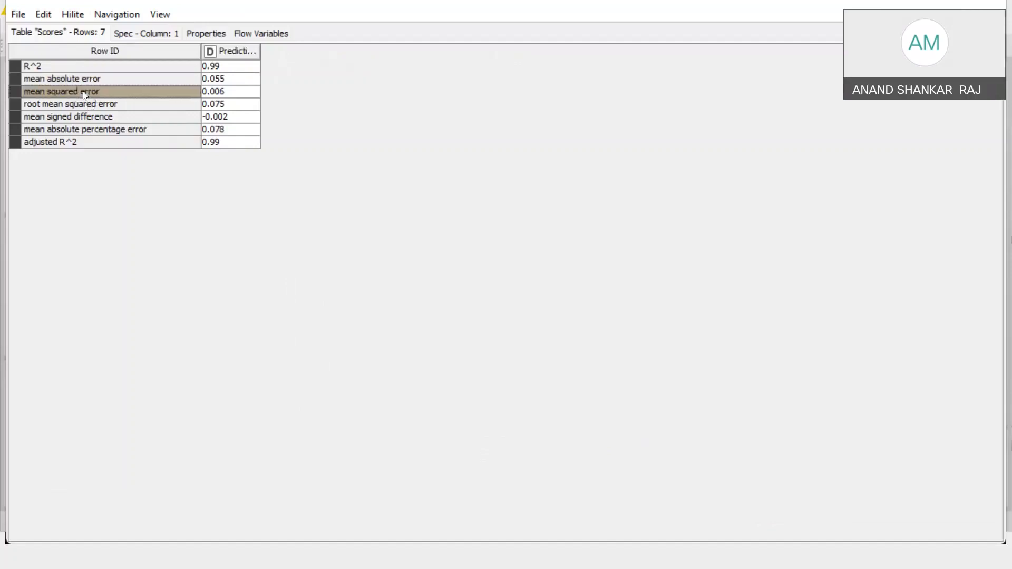
left_click(94, 104)
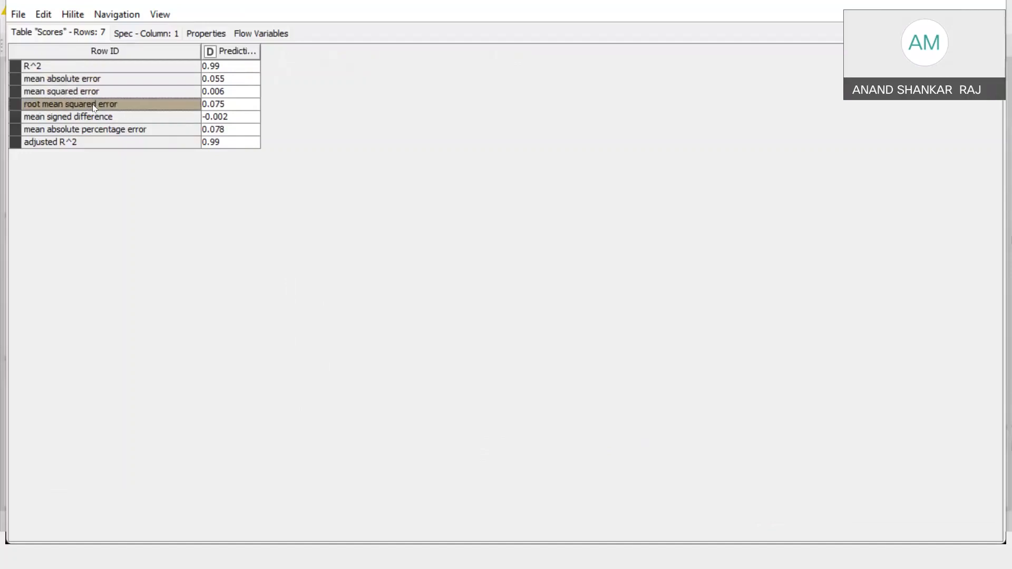
left_click(95, 67)
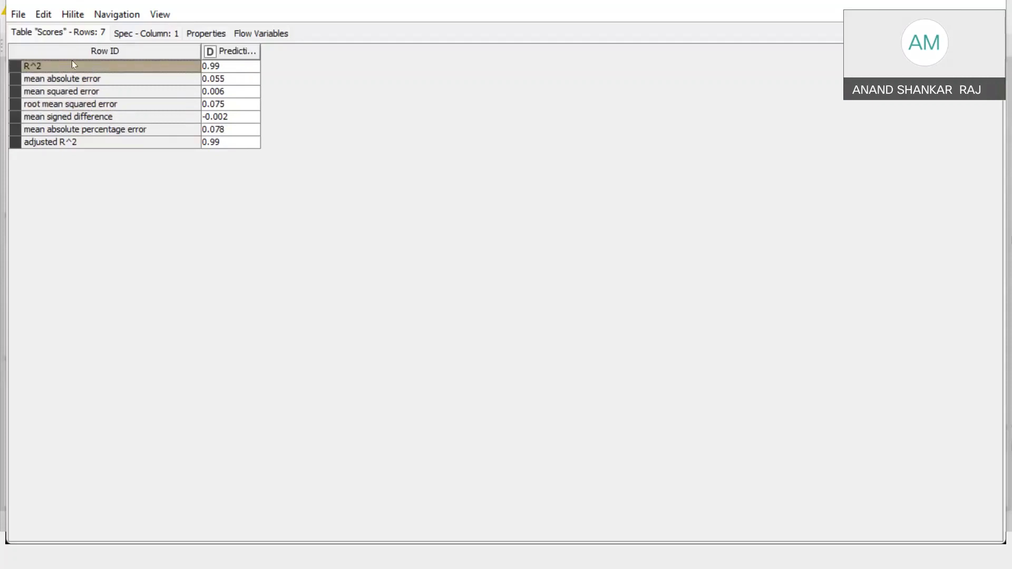
left_click(249, 71)
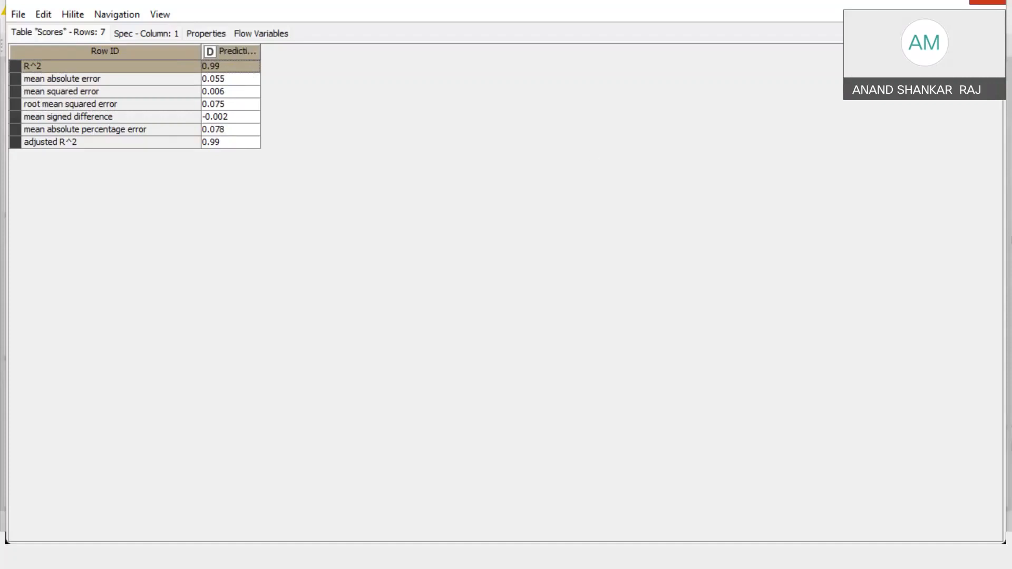
left_click(988, 2)
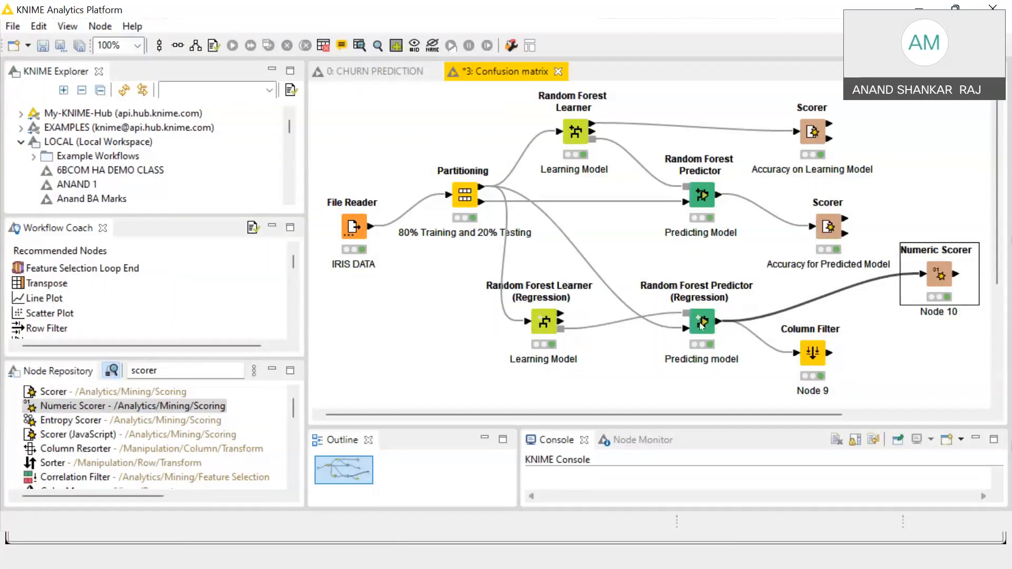
Review the settings of the Random Forest Predictor (Regression) and Random Forest Learner (Regression), closing both dialogs without changes
scroll(702, 326, "down", 2)
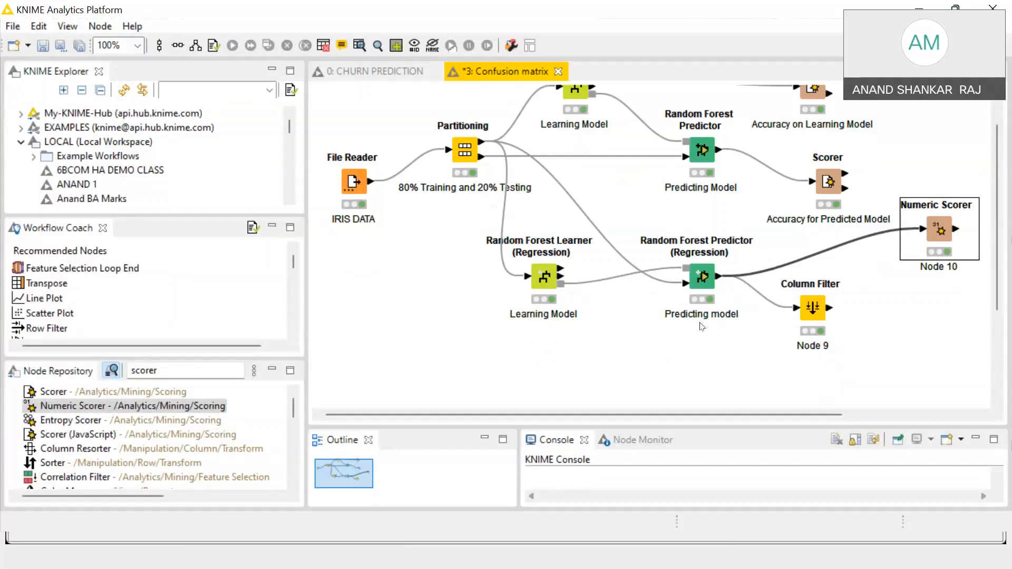
right_click(694, 273)
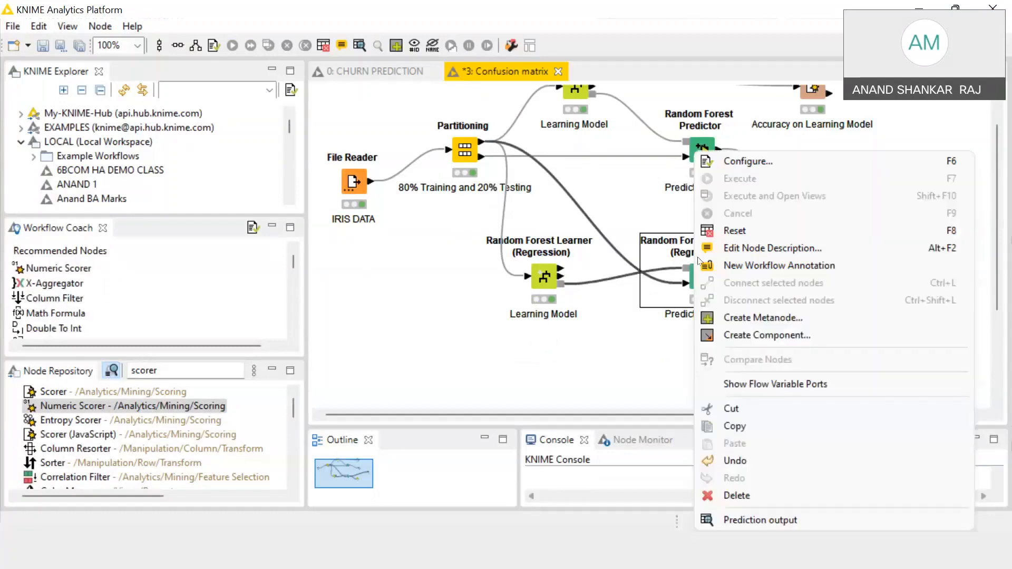
left_click(731, 162)
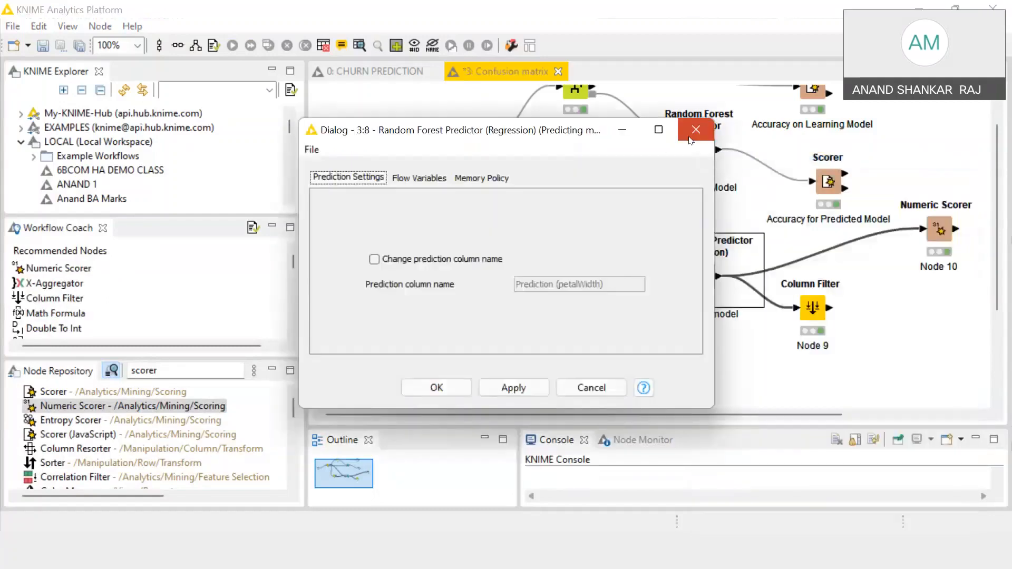
left_click(689, 138)
right_click(552, 279)
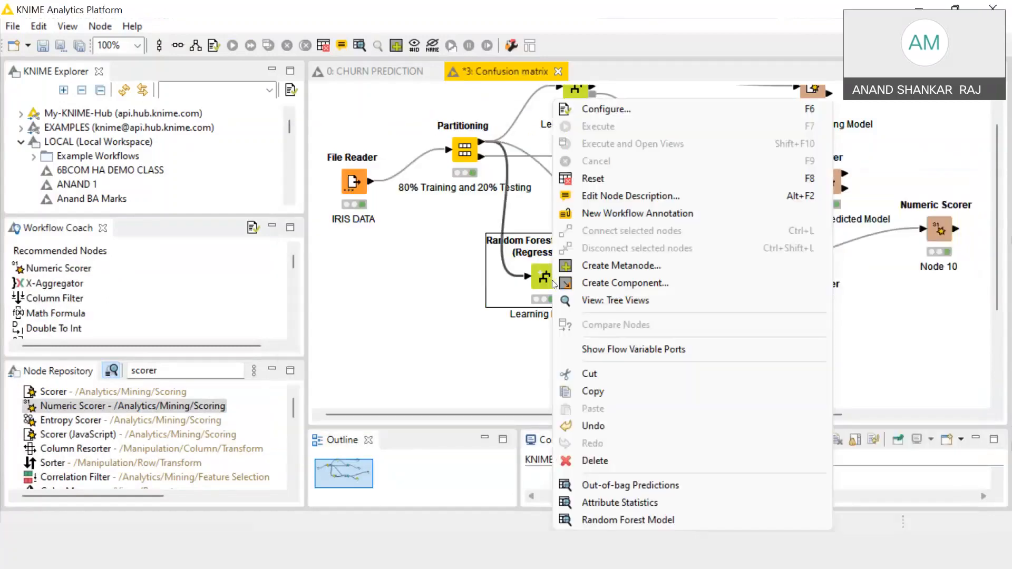
left_click(609, 114)
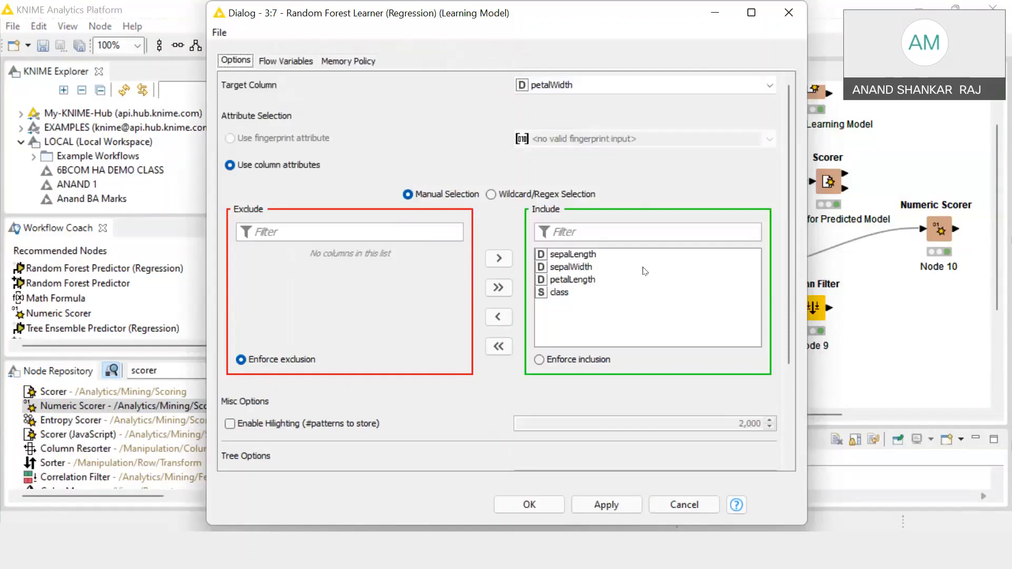
left_click(789, 13)
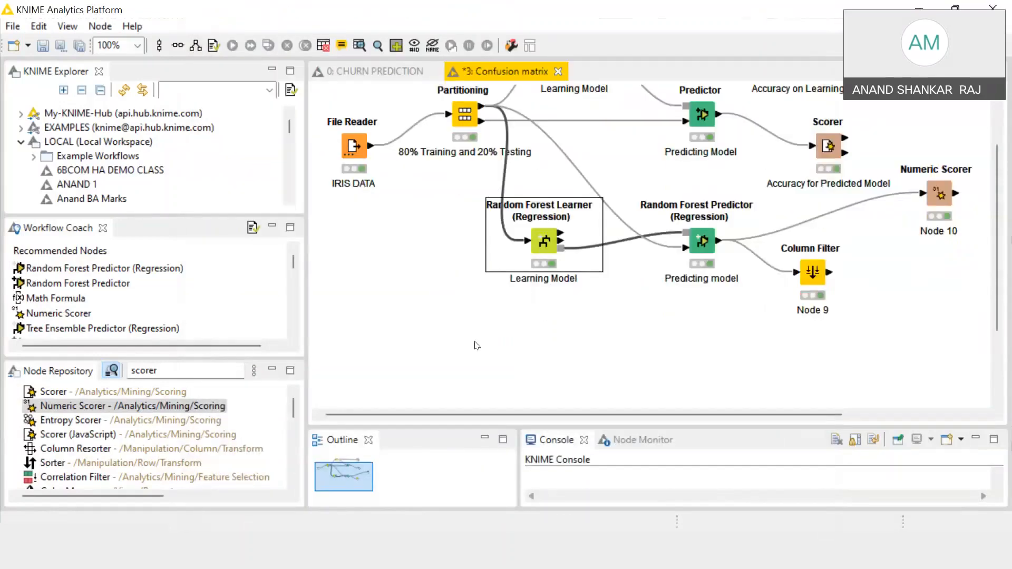
Search the node repository for "random" and add a second Random Forest Learner (Regression) and Random Forest Predictor (Regression) below the existing pair
left_click(194, 370)
key("BackSpace")
key("BackSpace")
key("BackSpace")
key("BackSpace")
key("BackSpace")
key("BackSpace")
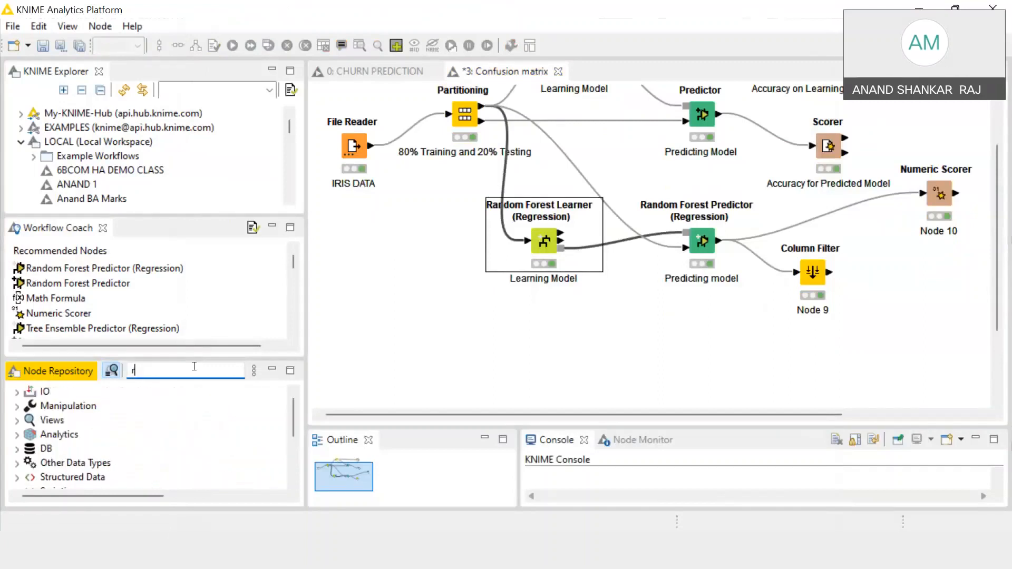
type("andom")
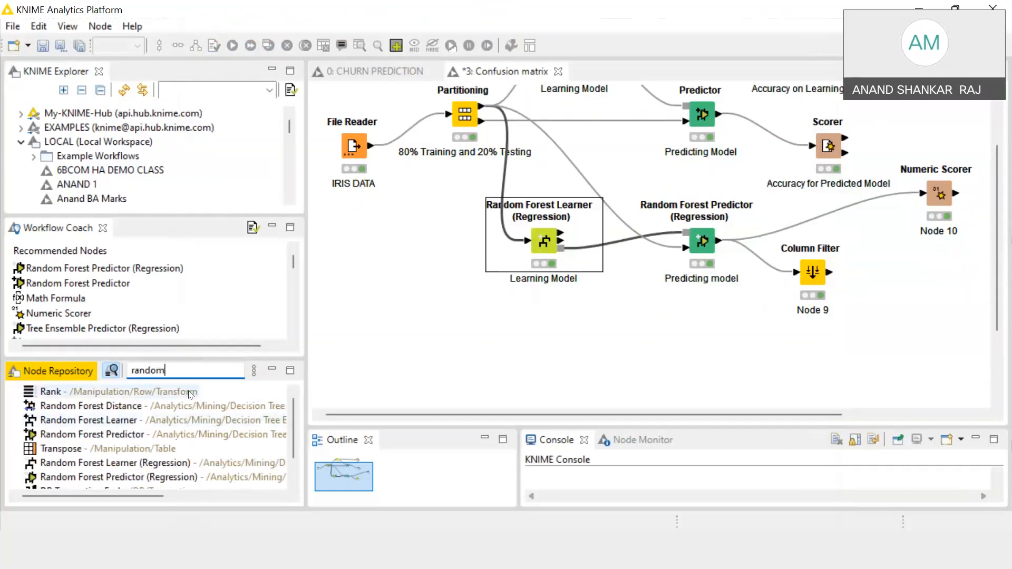
left_click_drag(112, 468, 552, 361)
left_click(687, 349)
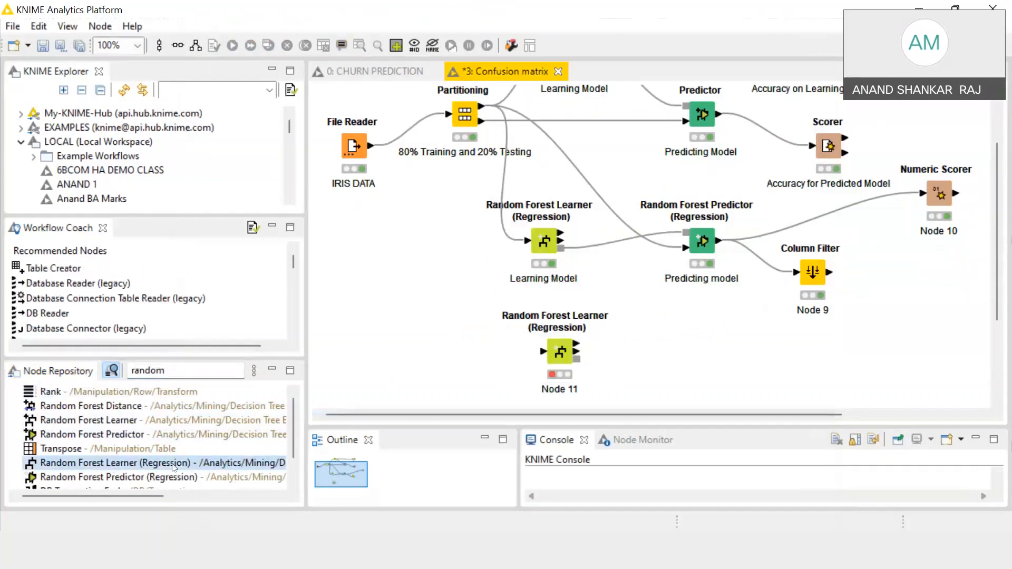
mouse_move(93, 479)
left_mouse_down()
mouse_move(574, 346)
mouse_move(720, 339)
mouse_move(715, 356)
left_mouse_up()
left_click(860, 363)
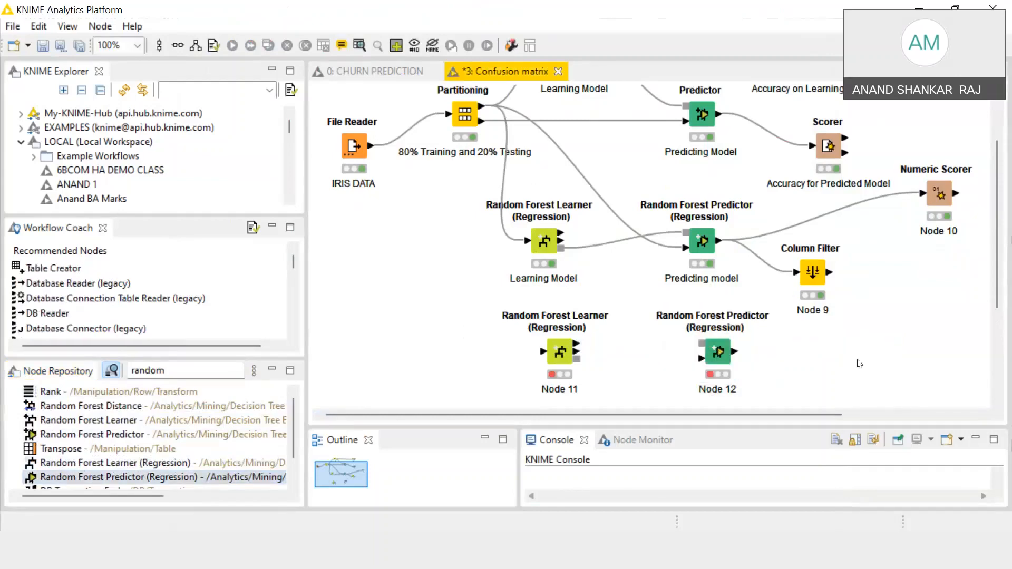
Search the node repository for "colu" and place a second Column Filter beside the new Random Forest Predictor (Regression)
left_click(178, 371)
key("BackSpace")
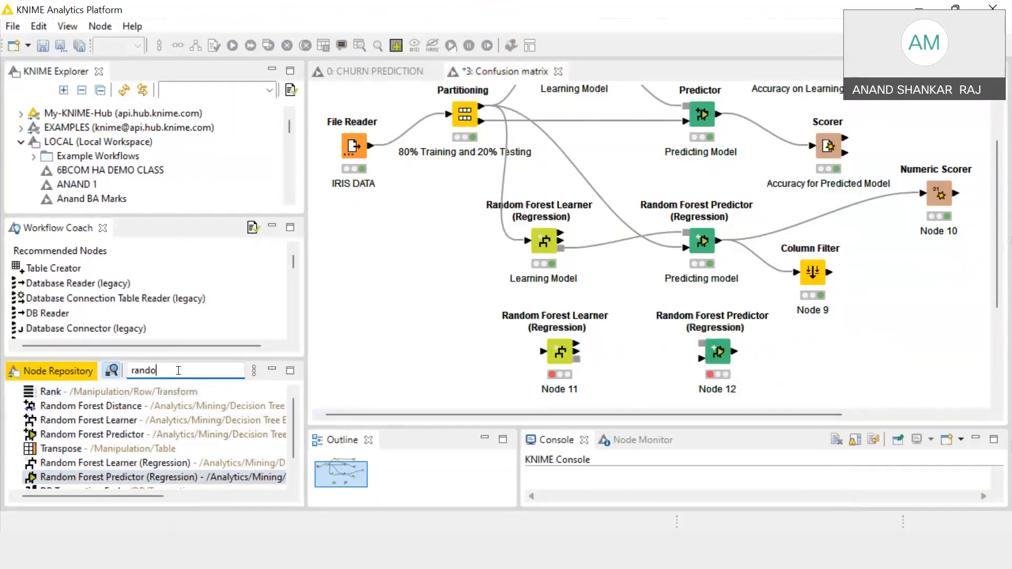
key("BackSpace")
key("BackSpace")
key("BackSpace")
key("BackSpace")
key("BackSpace")
type("colu")
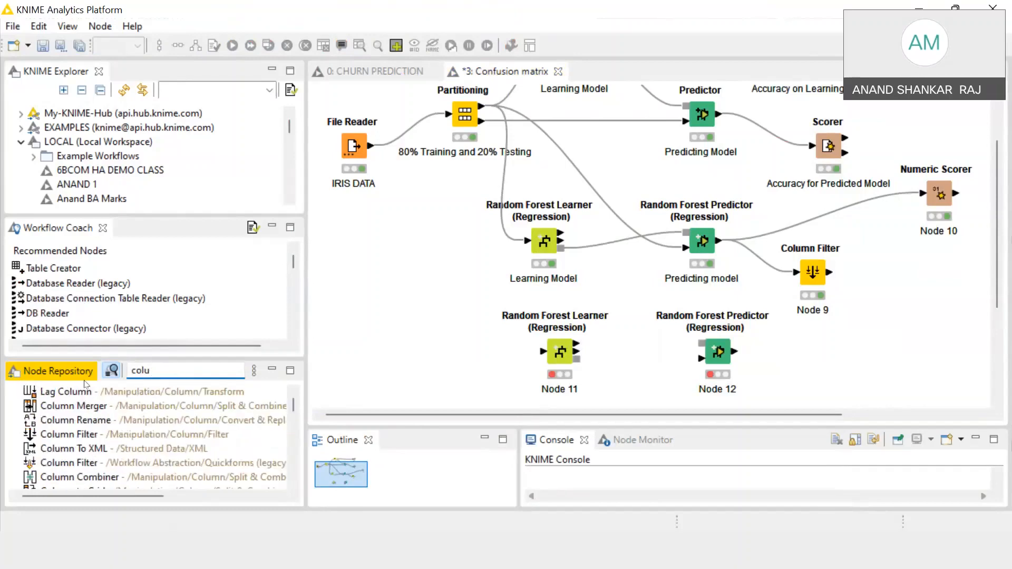
left_click_drag(63, 435, 832, 352)
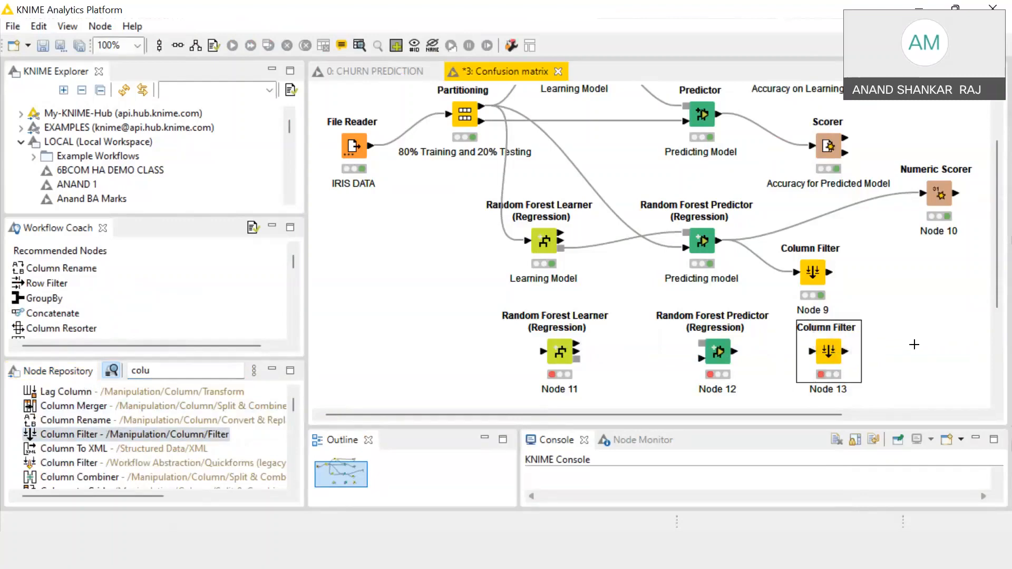
left_click(914, 345)
Search the node repository for "num" and place a second Numeric Scorer beside the new Column Filter, below the existing scorer
left_click(215, 368)
key("BackSpace")
key("BackSpace")
key("BackSpace")
key("BackSpace")
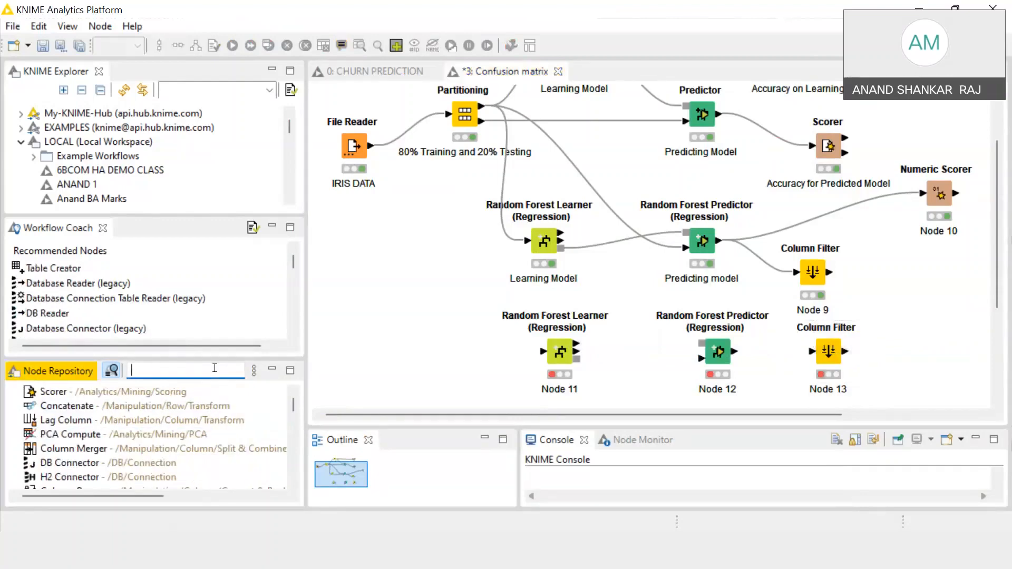
type("num")
left_click_drag(74, 406, 941, 326)
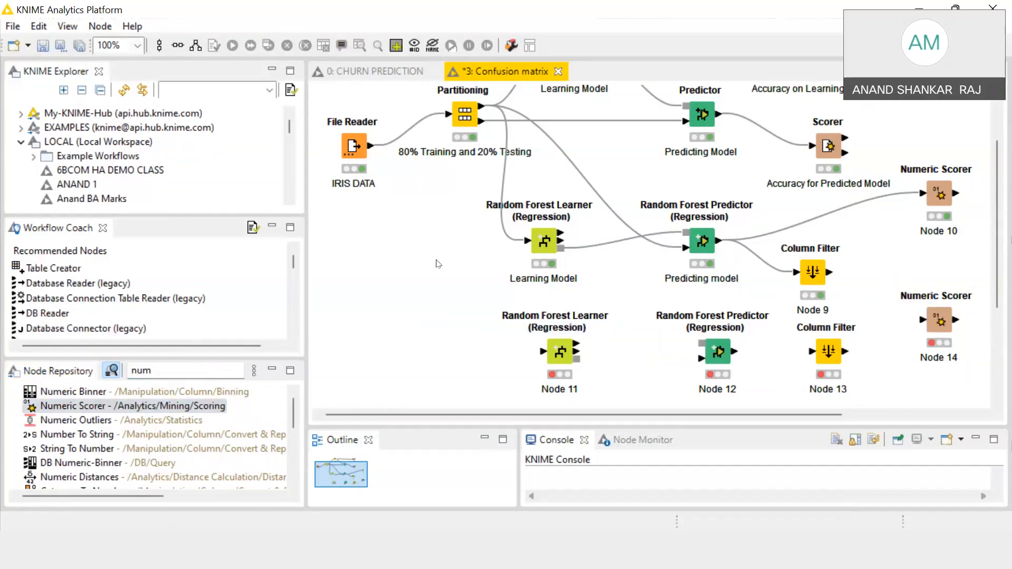
Connect the second output of Partitioning to the input of the new Random Forest Learner (Regression)
left_click(481, 124)
left_click_drag(481, 123, 543, 357)
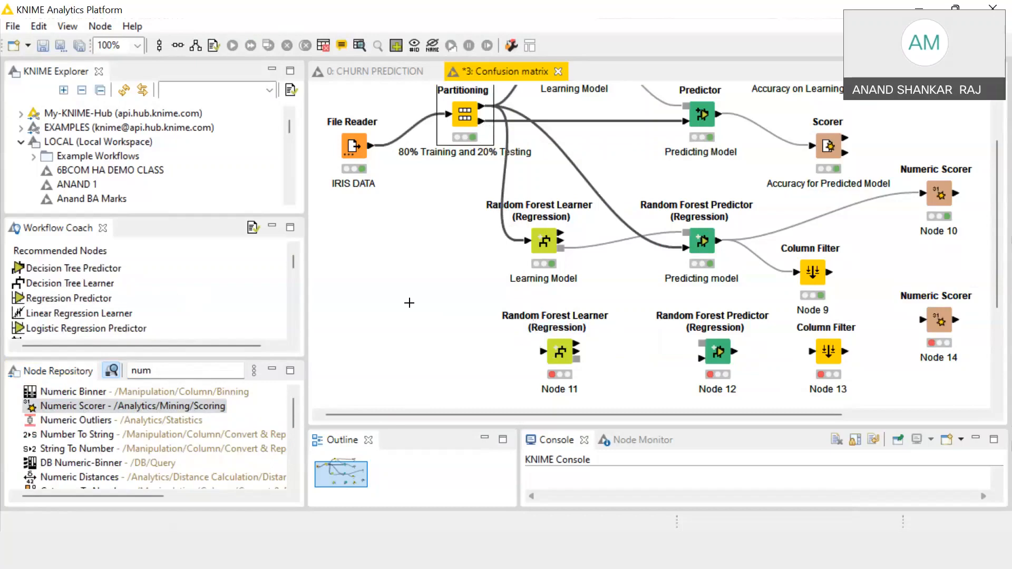
left_click(490, 138)
left_click(481, 122)
left_click_drag(481, 122, 543, 351)
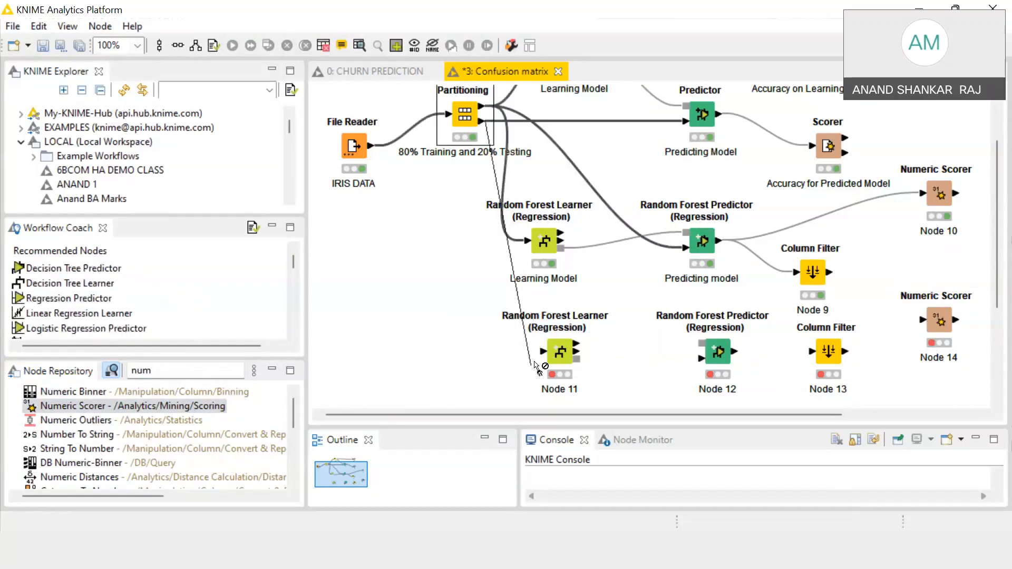
left_click(501, 352)
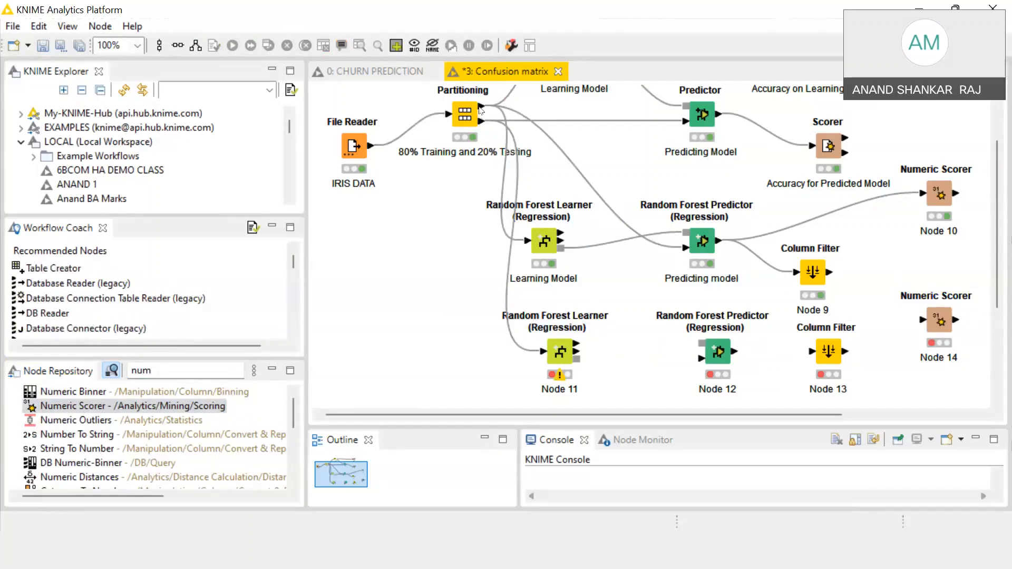
Feed the new Random Forest Predictor (Regression) with Partitioning's first output as data and the new learner's model output
left_click_drag(481, 110, 705, 360)
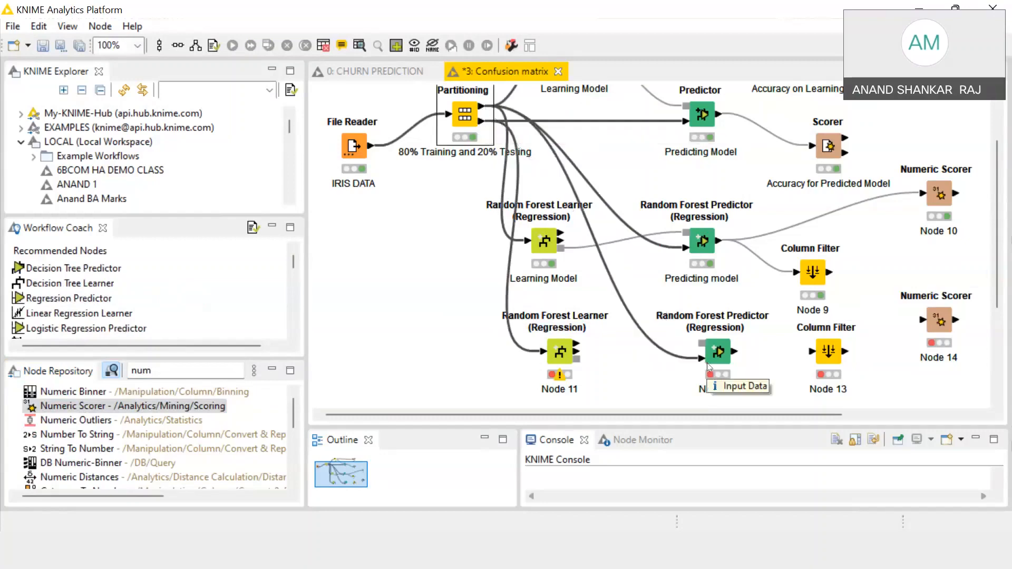
left_click(637, 388)
left_click_drag(577, 359, 704, 345)
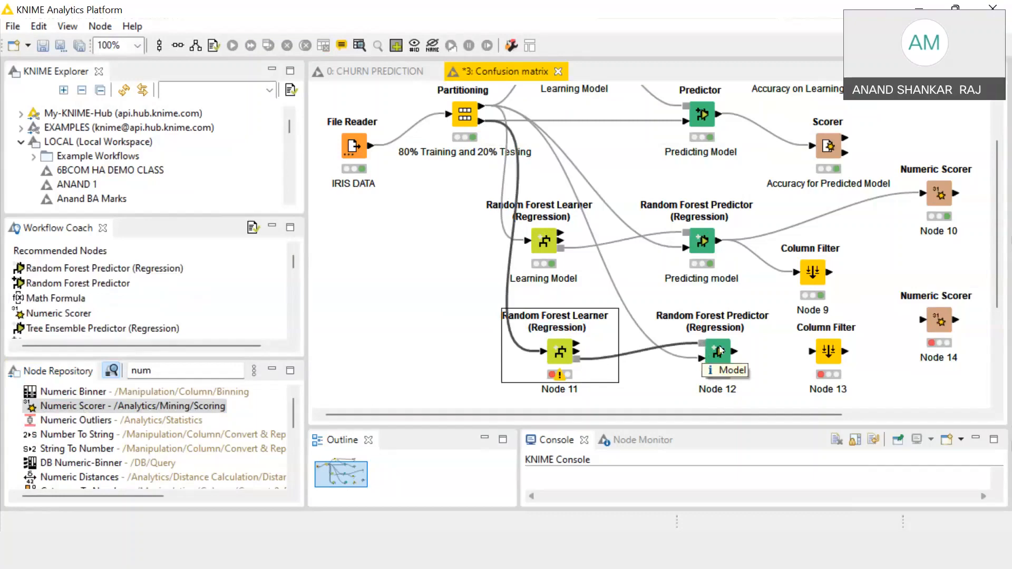
left_click(719, 351)
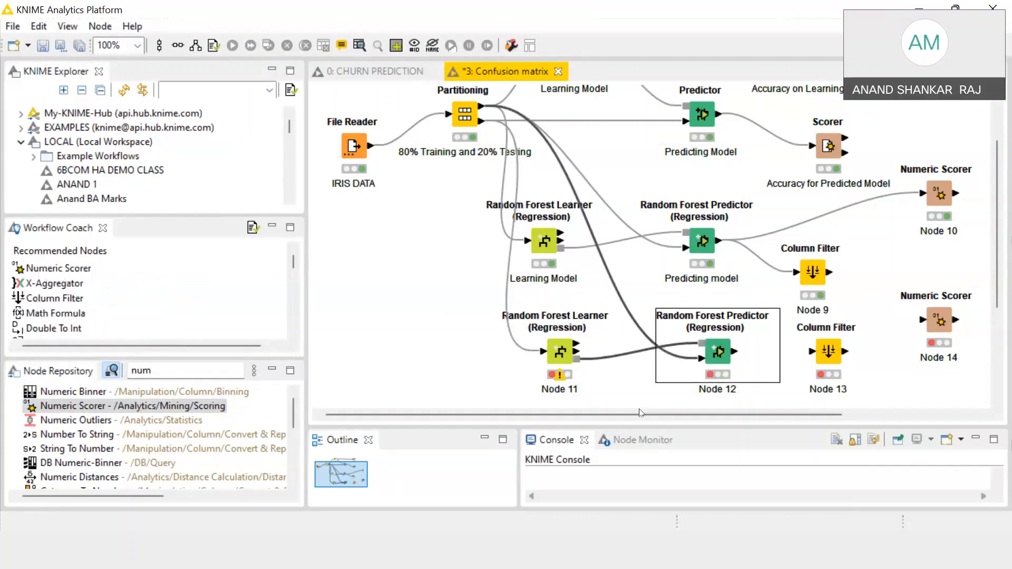
left_click(627, 388)
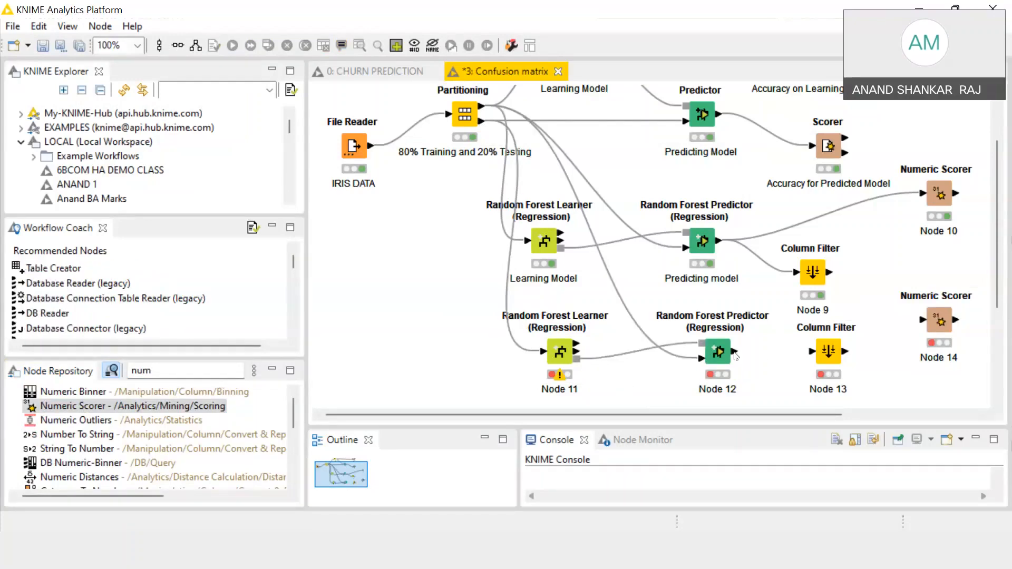
Connect the new Random Forest Predictor (Regression) output to the new Column Filter, and the filter's output to the new Numeric Scorer
left_click_drag(734, 351, 922, 320)
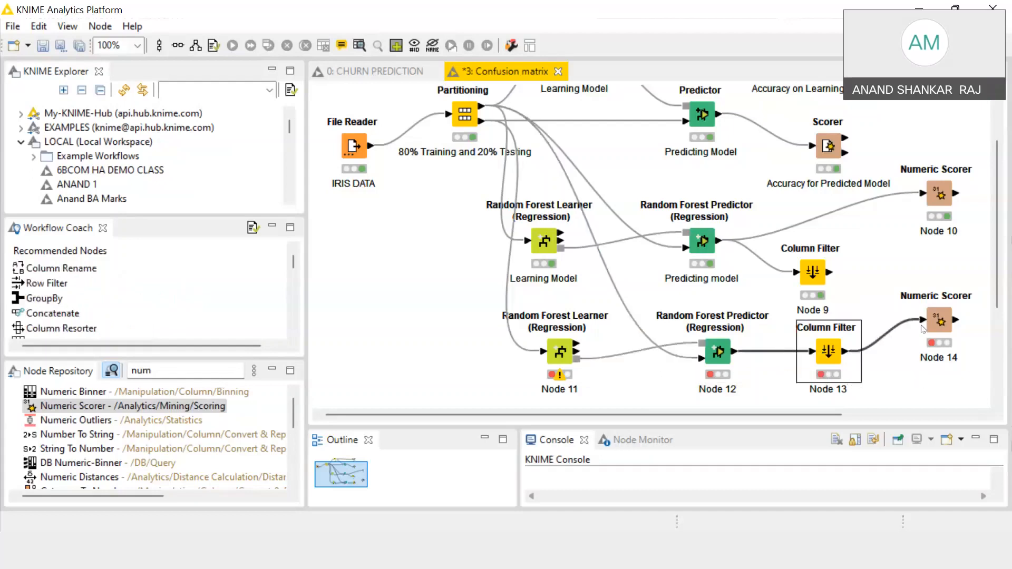
Set the target column of the new Random Forest Learner (Regression) to sepalWidth and execute the node
right_click(560, 362)
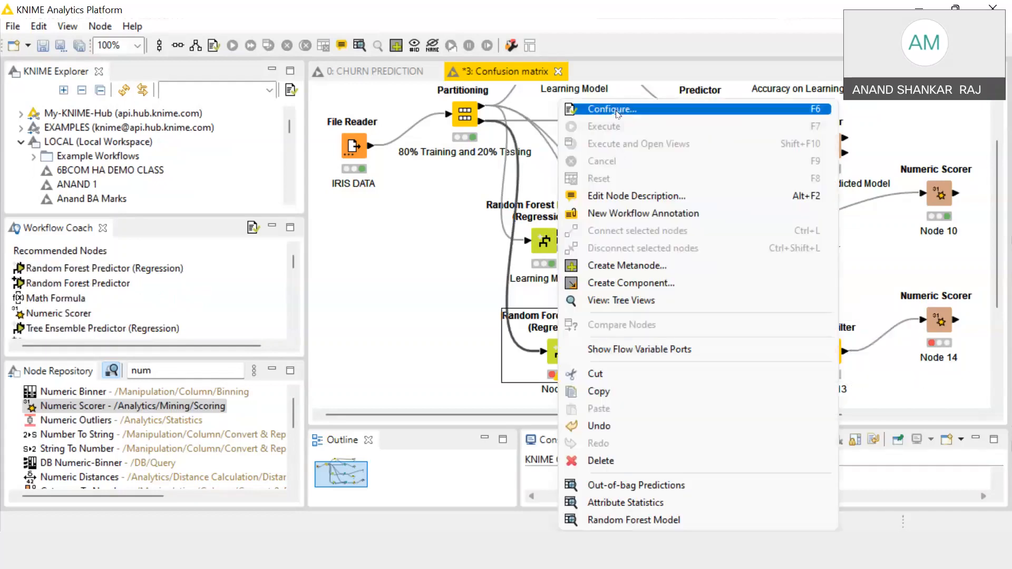
left_click(617, 110)
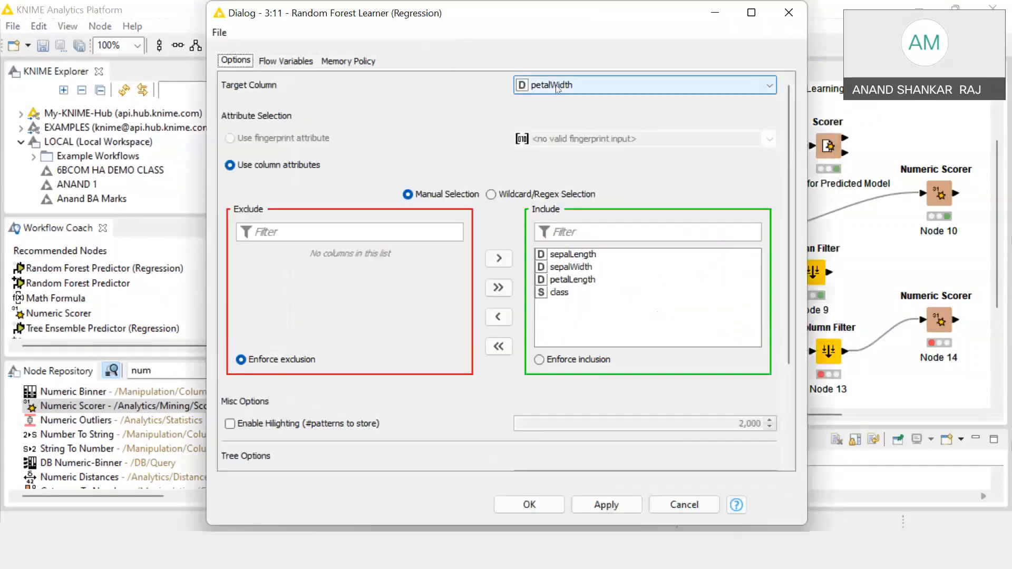
left_click(558, 86)
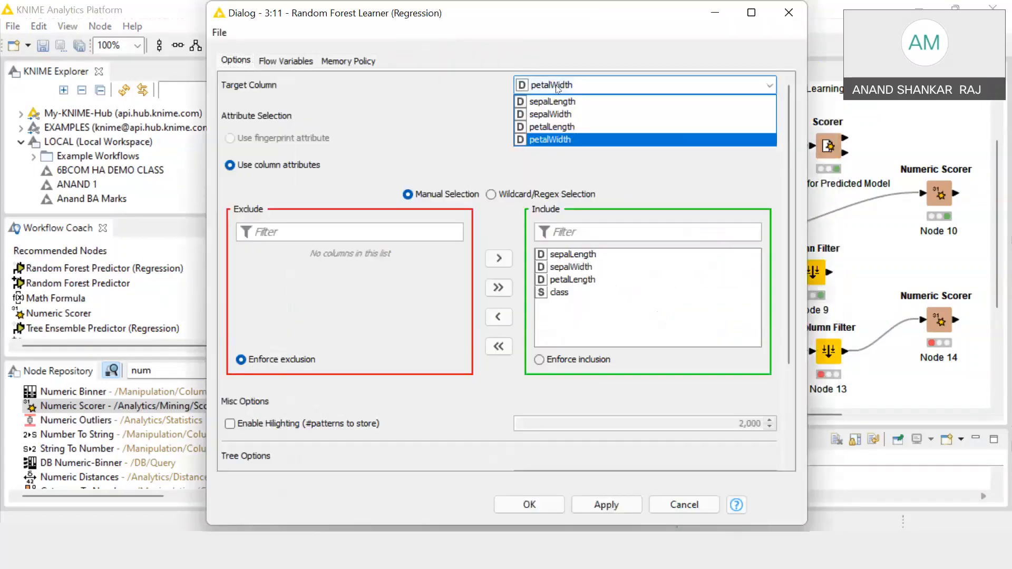
left_click(559, 114)
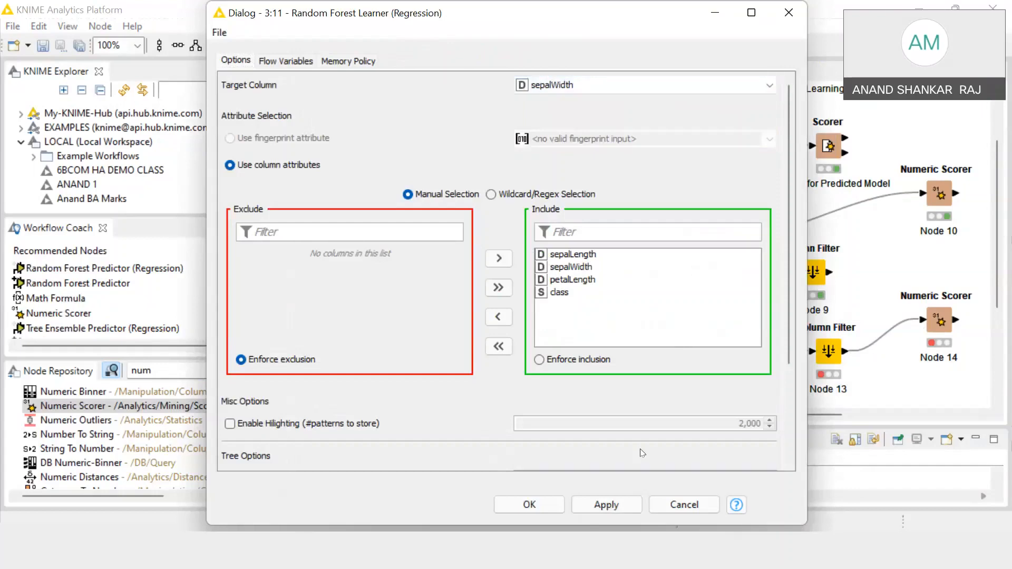
left_click(599, 505)
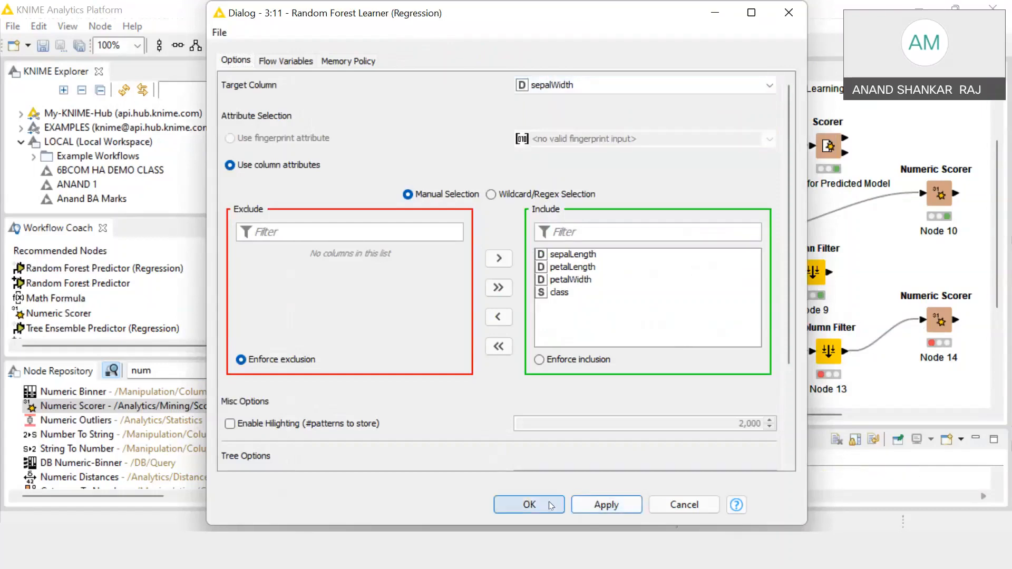
left_click(551, 506)
right_click(560, 352)
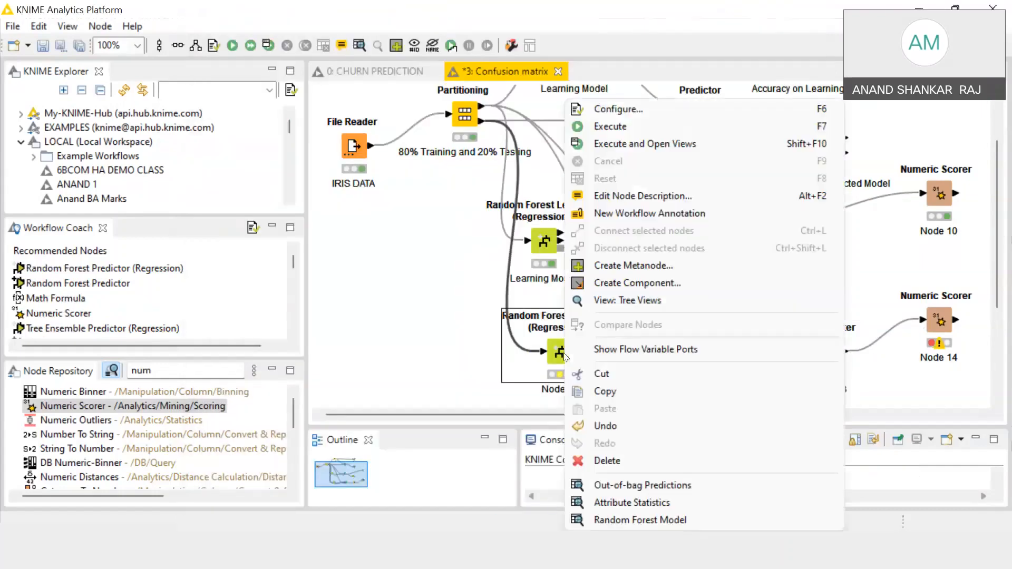
left_click(610, 126)
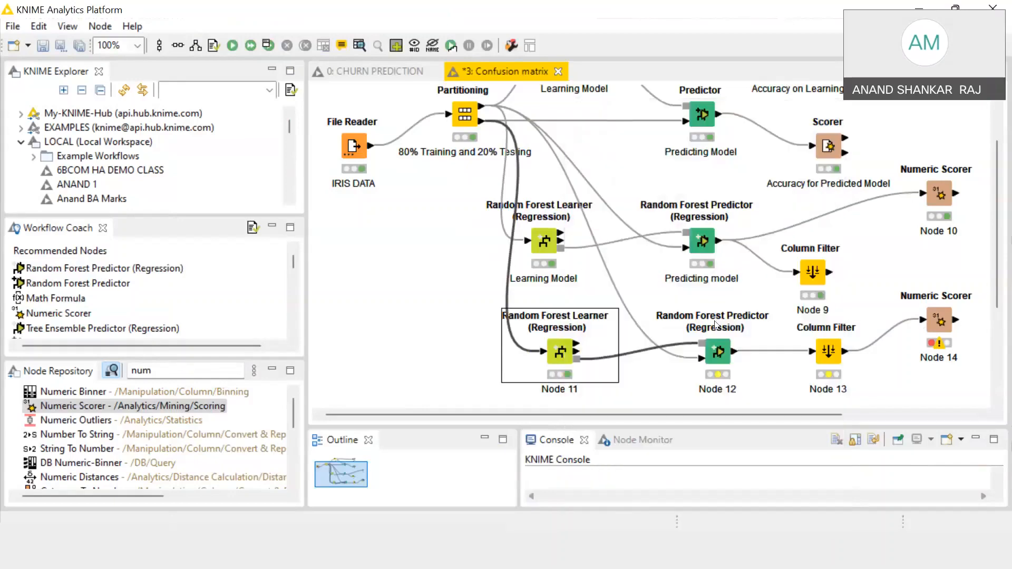
Accept the default prediction settings of the new Random Forest Predictor (Regression) and execute it
right_click(714, 352)
left_click(770, 161)
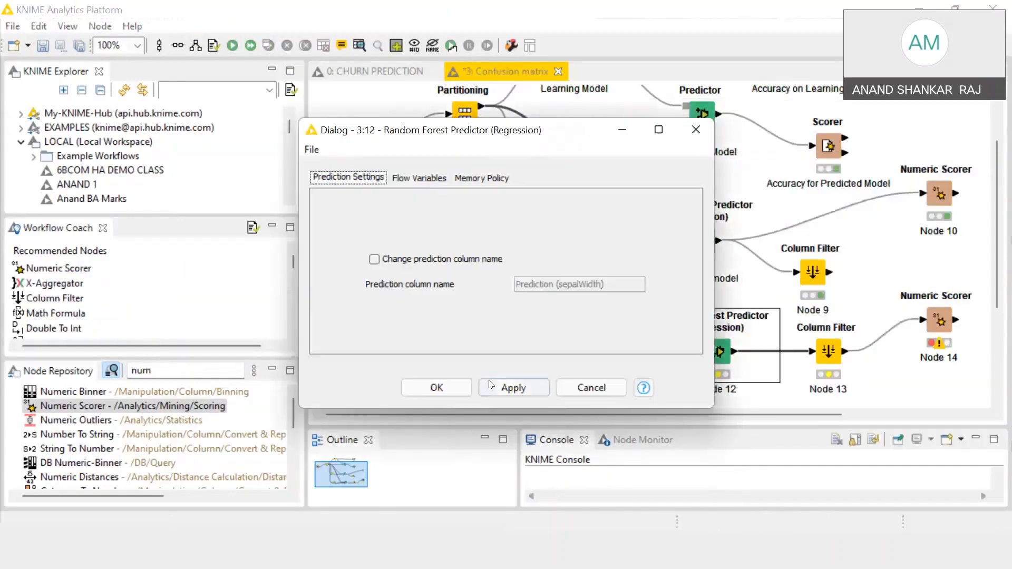
left_click(489, 385)
left_click(438, 389)
right_click(718, 352)
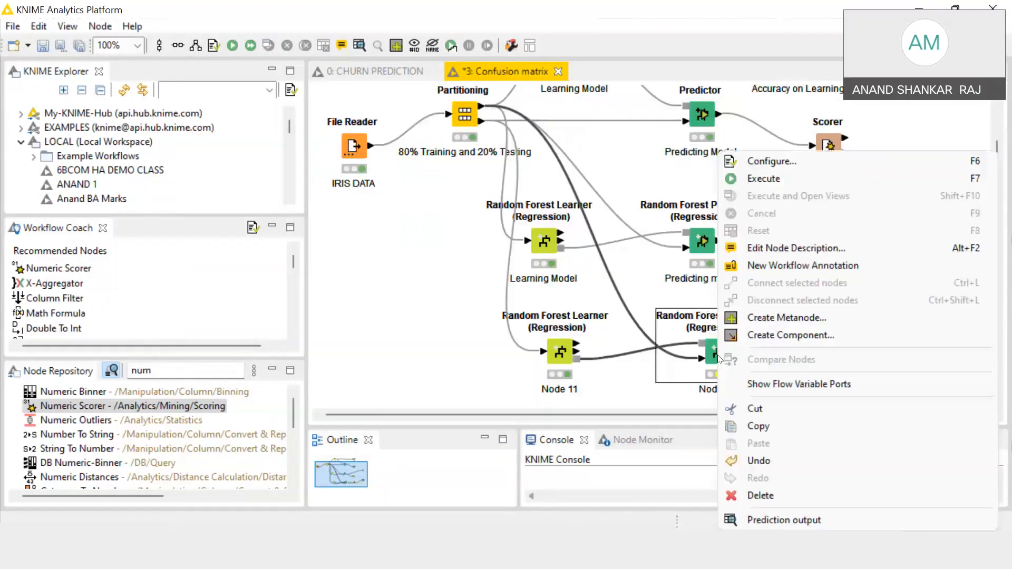
left_click(764, 182)
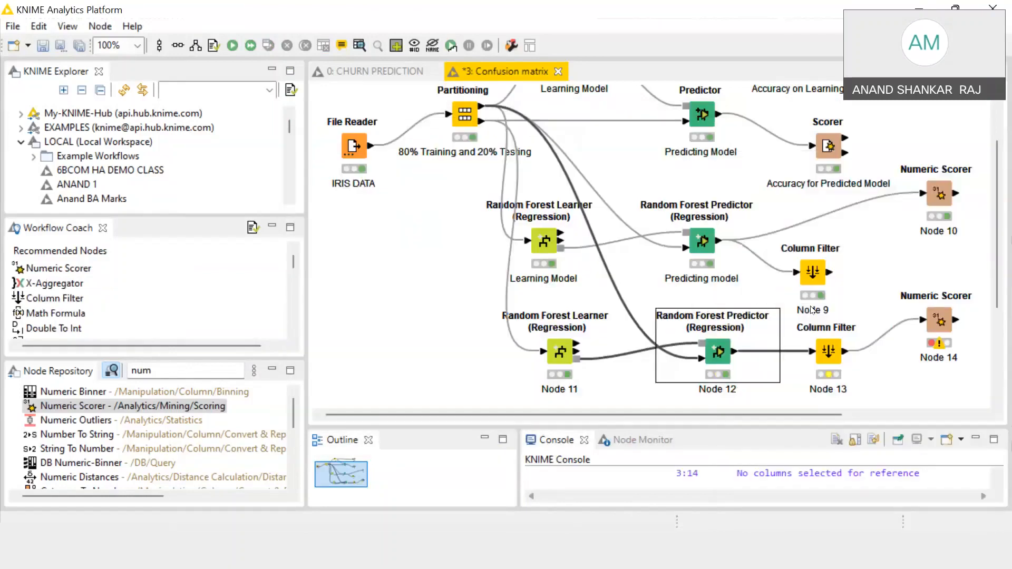
Configure the new Column Filter to include only sepalWidth and Prediction (sepalWidth), excluding all other columns
right_click(827, 353)
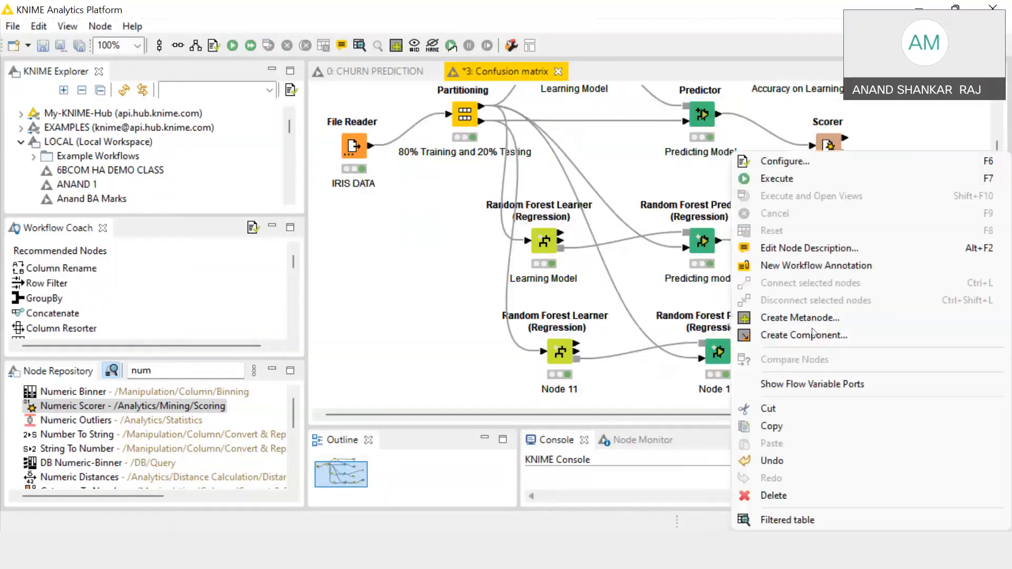
left_click(786, 163)
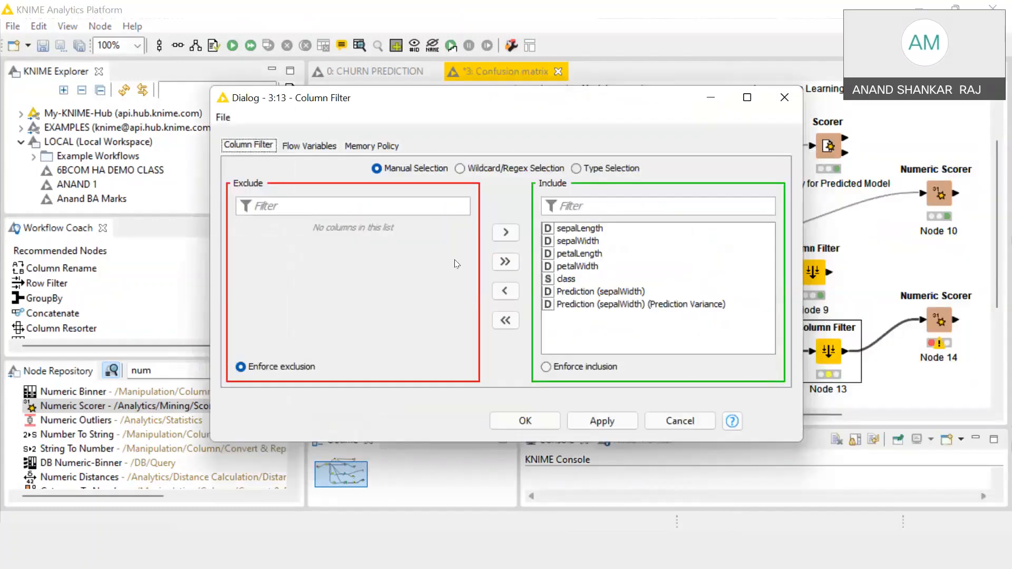
left_click(507, 289)
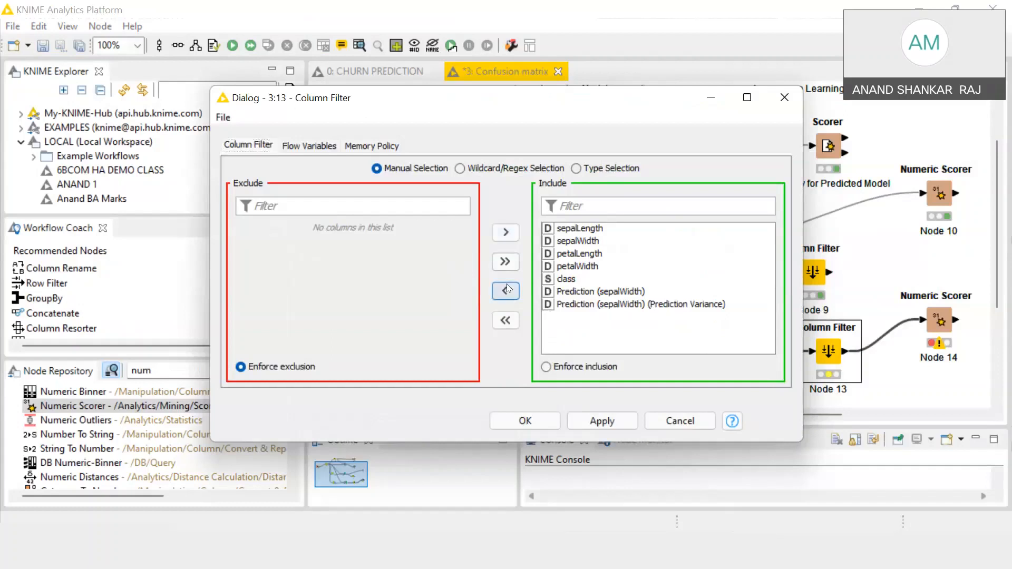
left_click(503, 321)
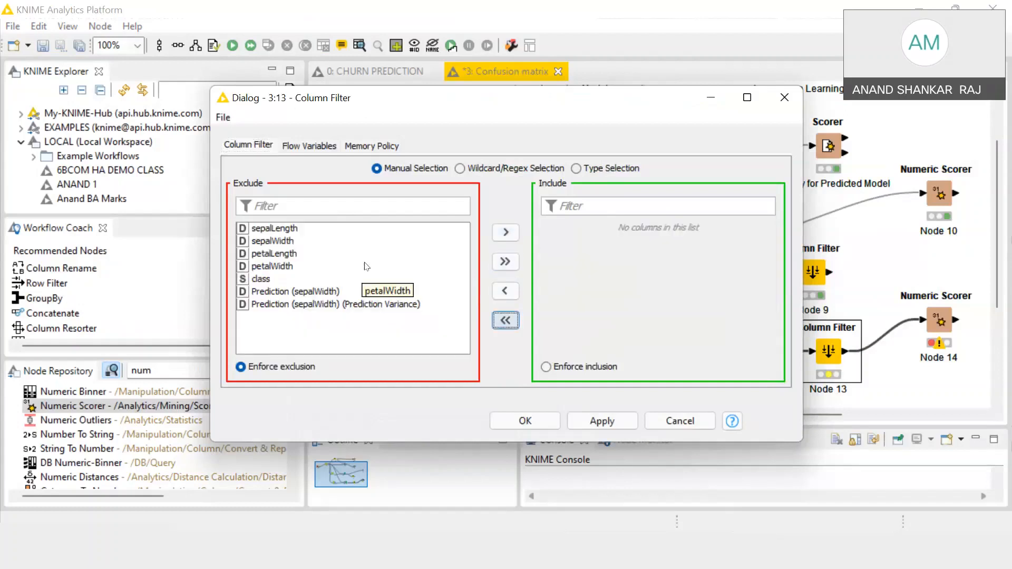
left_click(282, 242)
left_click(504, 233)
left_click(333, 282)
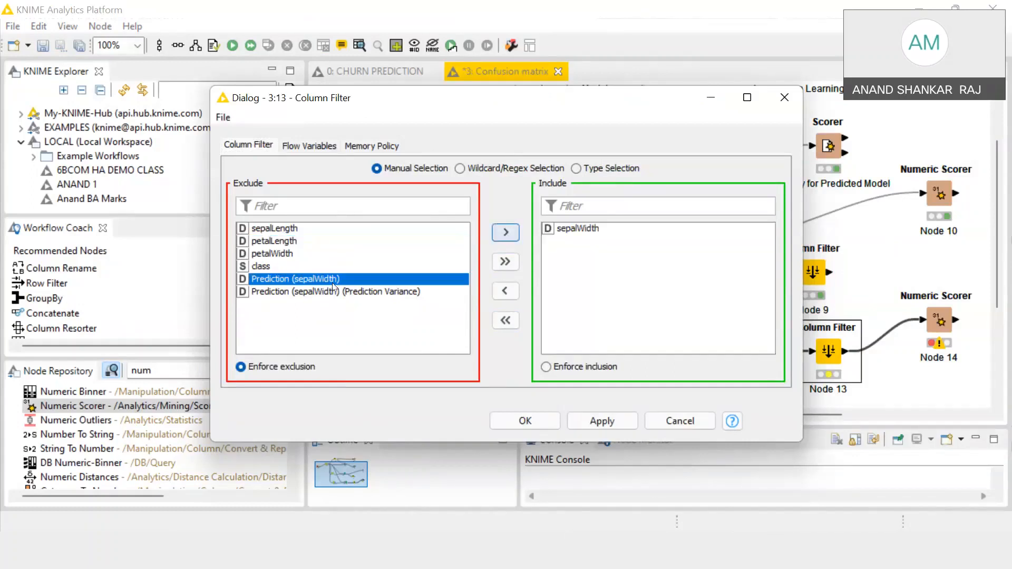
left_click(506, 238)
left_click(622, 420)
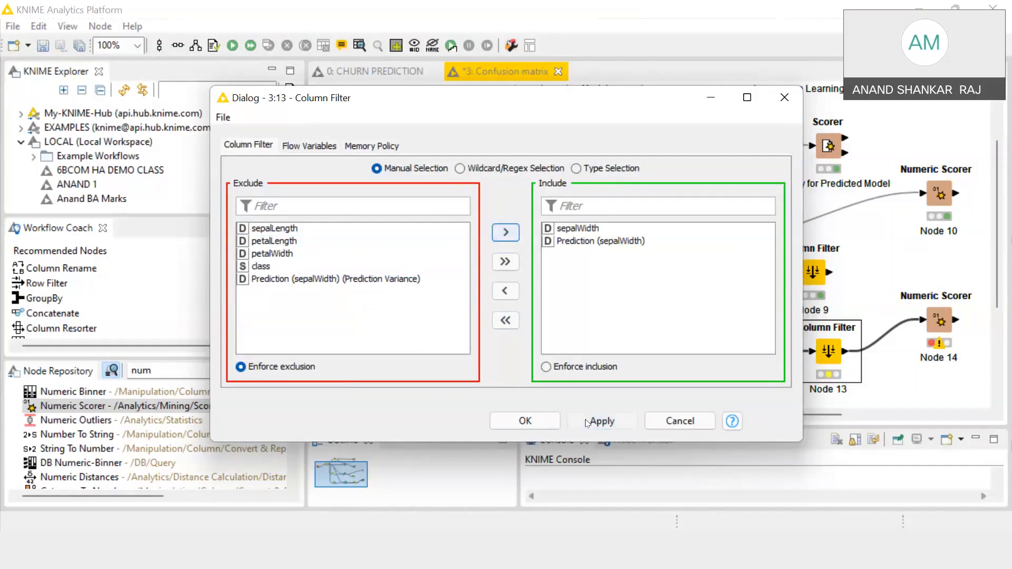
left_click(525, 421)
Execute the new Column Filter and inspect its filtered table of actual and predicted sepalWidth
right_click(842, 356)
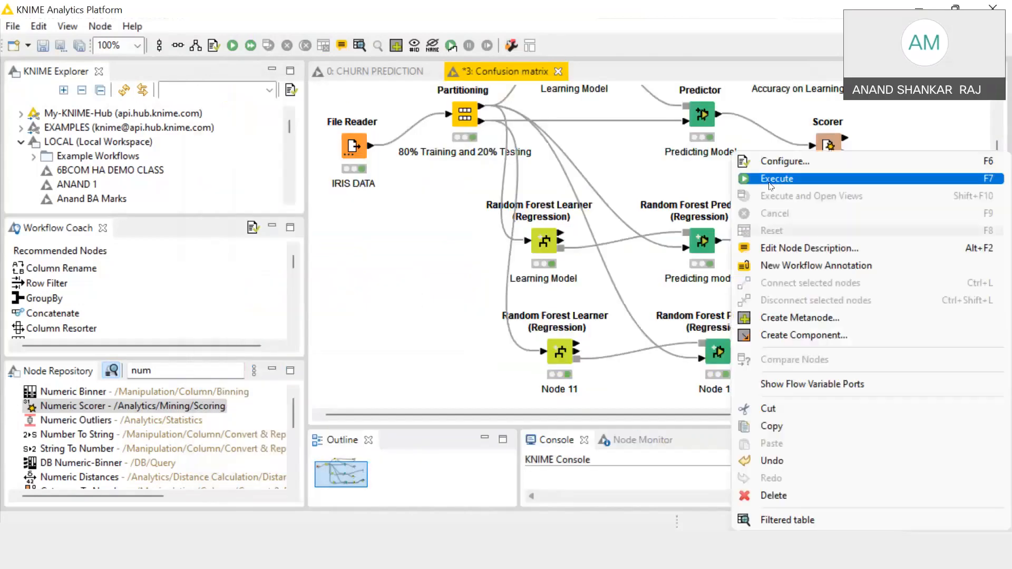
left_click(764, 179)
right_click(831, 351)
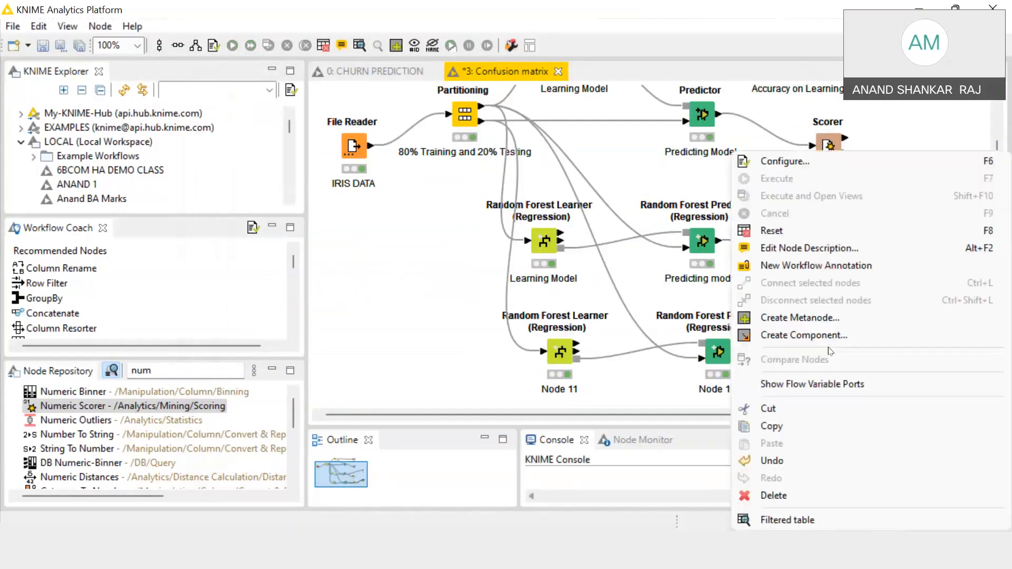
left_click(810, 522)
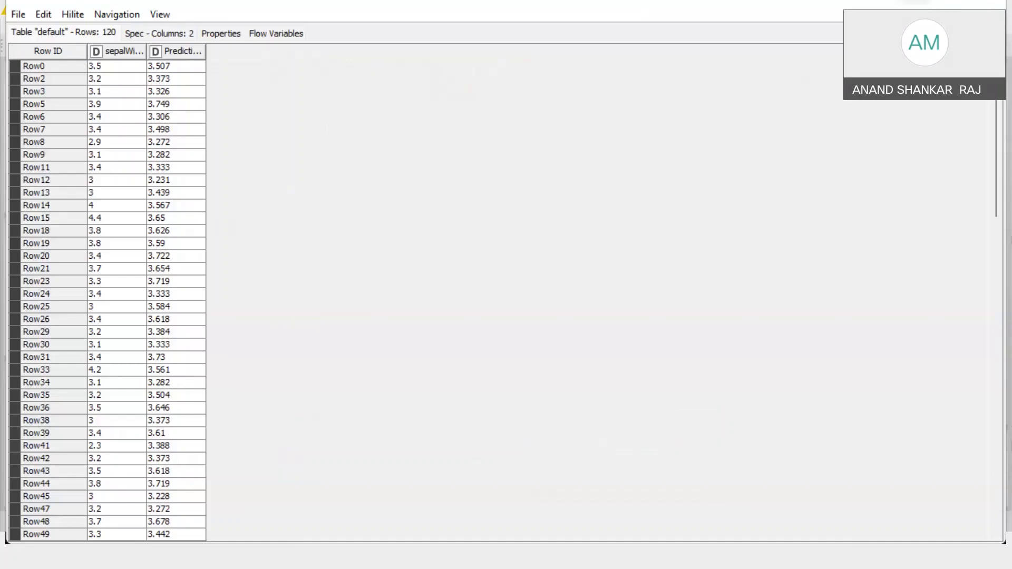
left_click(990, 2)
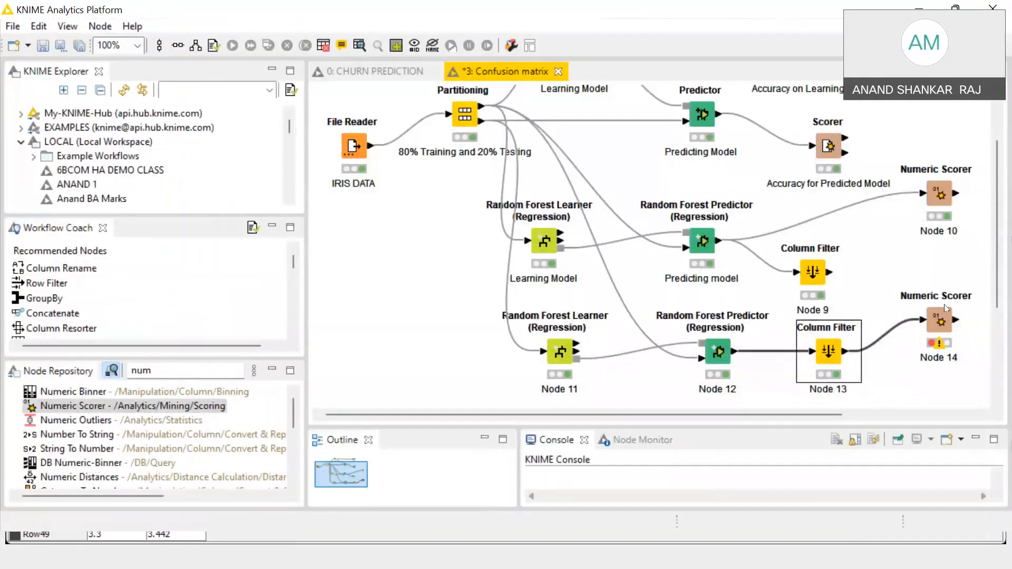
Set the new Numeric Scorer's reference column to sepalWidth, keeping Prediction (sepalWidth) as the predicted column
right_click(828, 138)
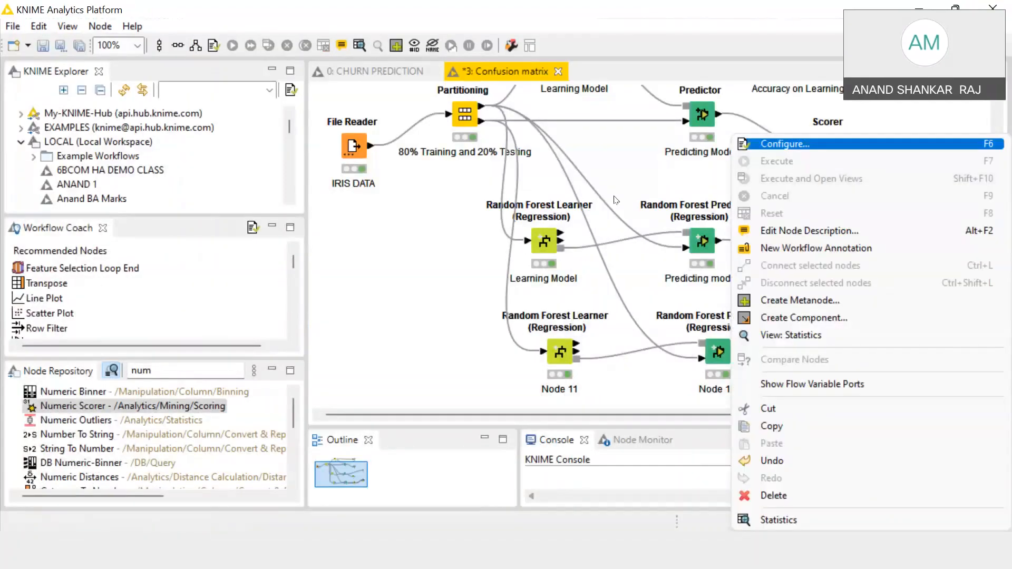
left_click(786, 144)
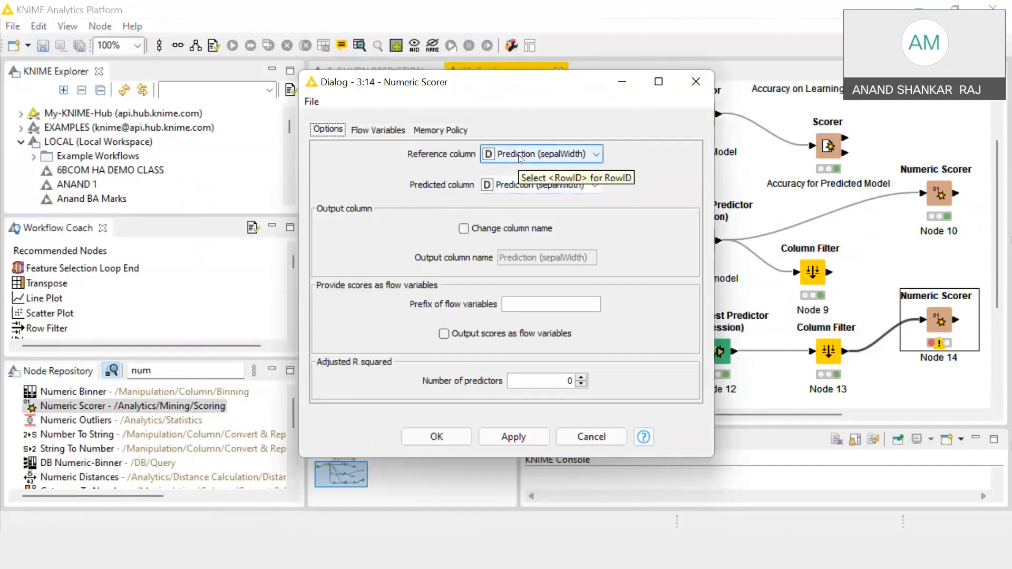
left_click(515, 185)
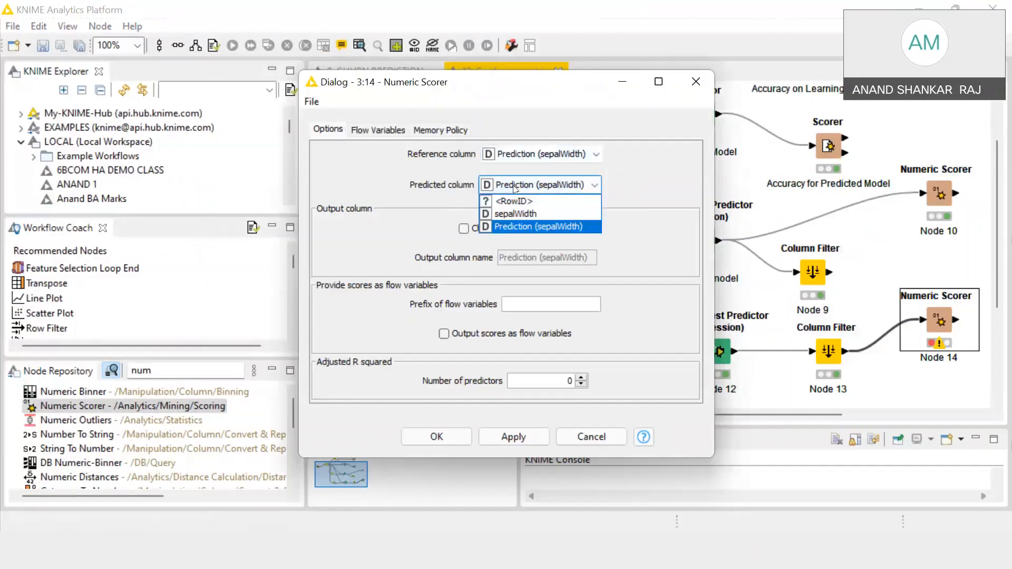
left_click(515, 154)
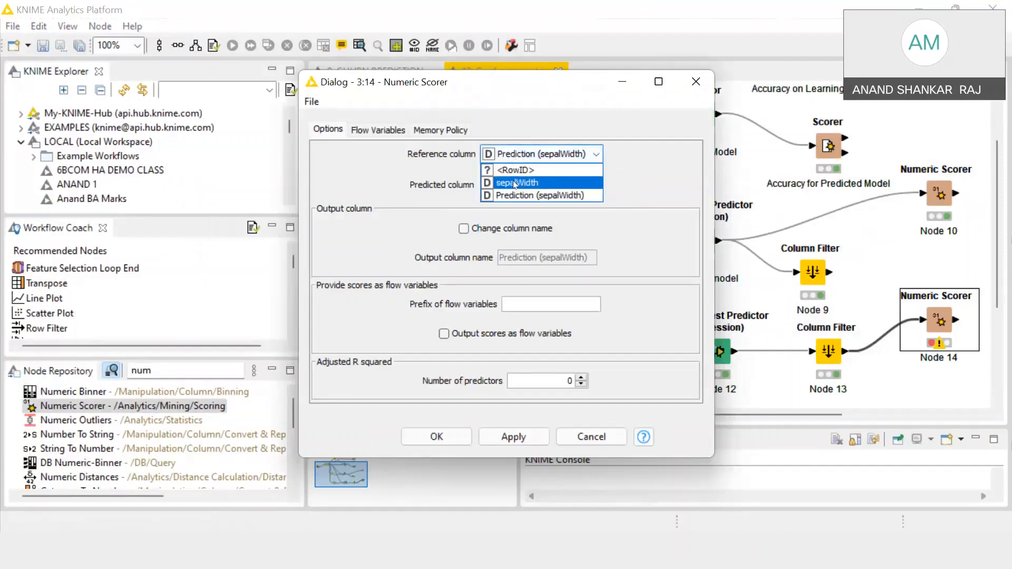
left_click(515, 183)
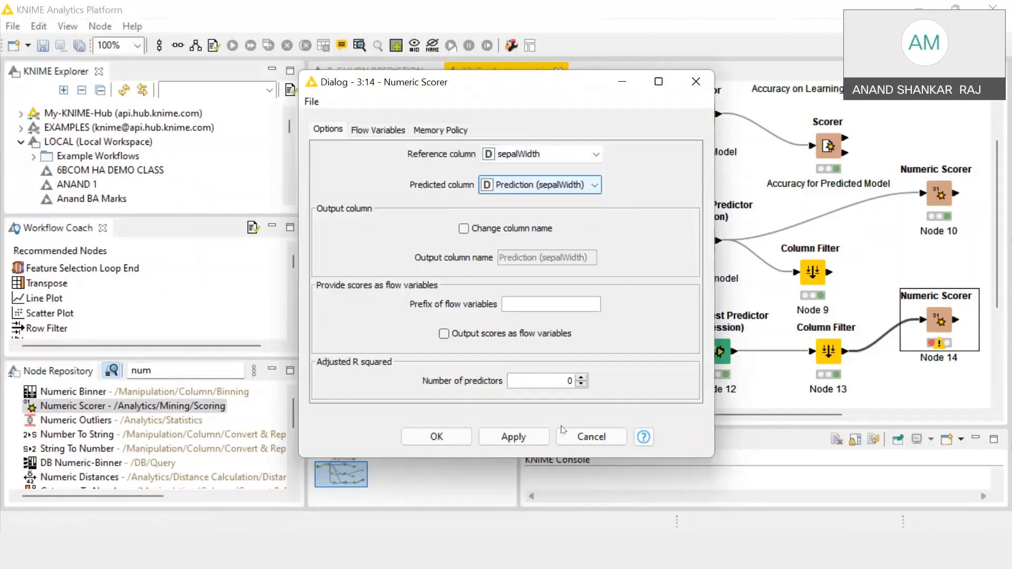
left_click(437, 436)
Execute the new Numeric Scorer and examine its Statistics table of error measures
right_click(948, 323)
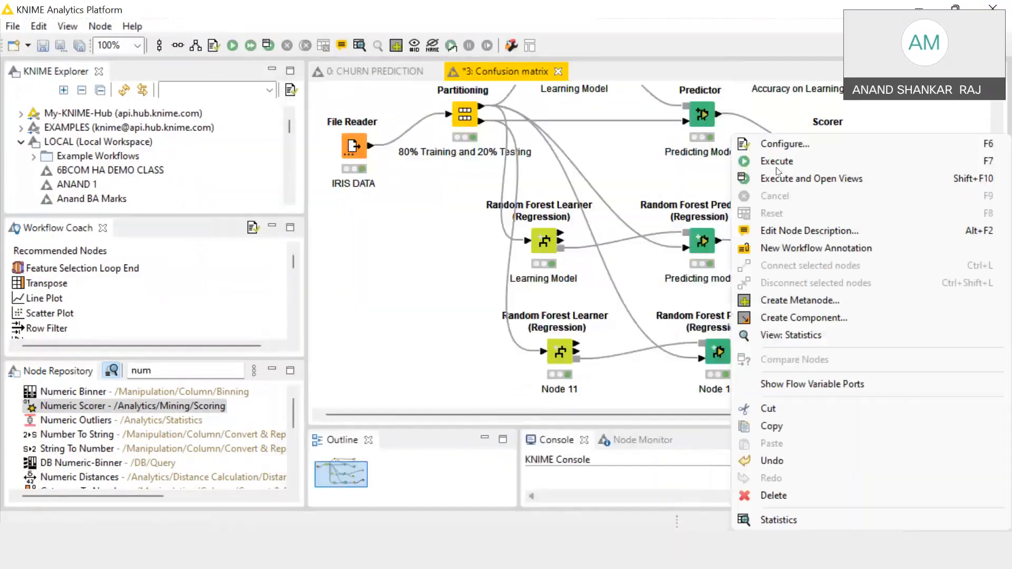
left_click(777, 164)
right_click(932, 318)
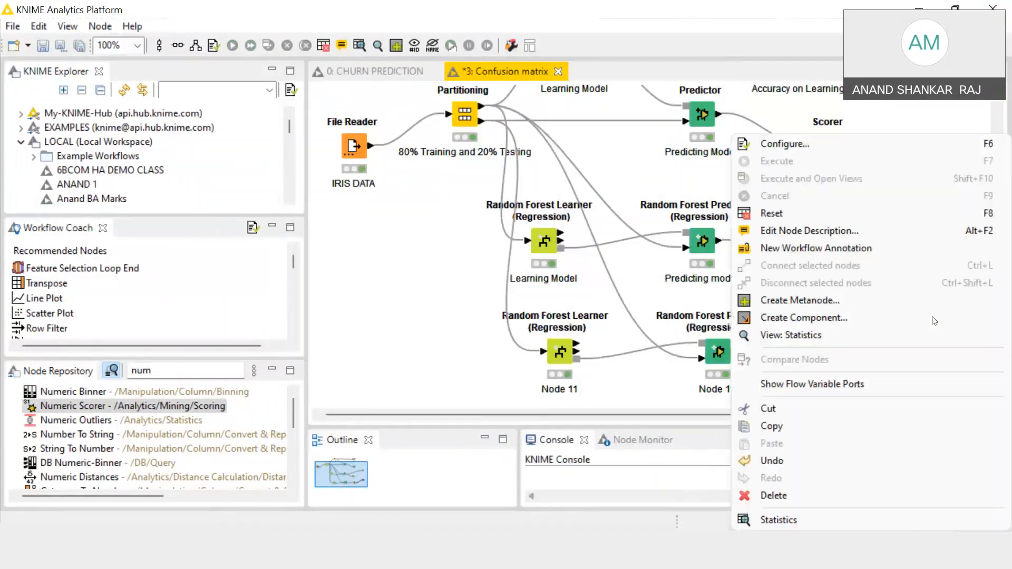
left_click(815, 520)
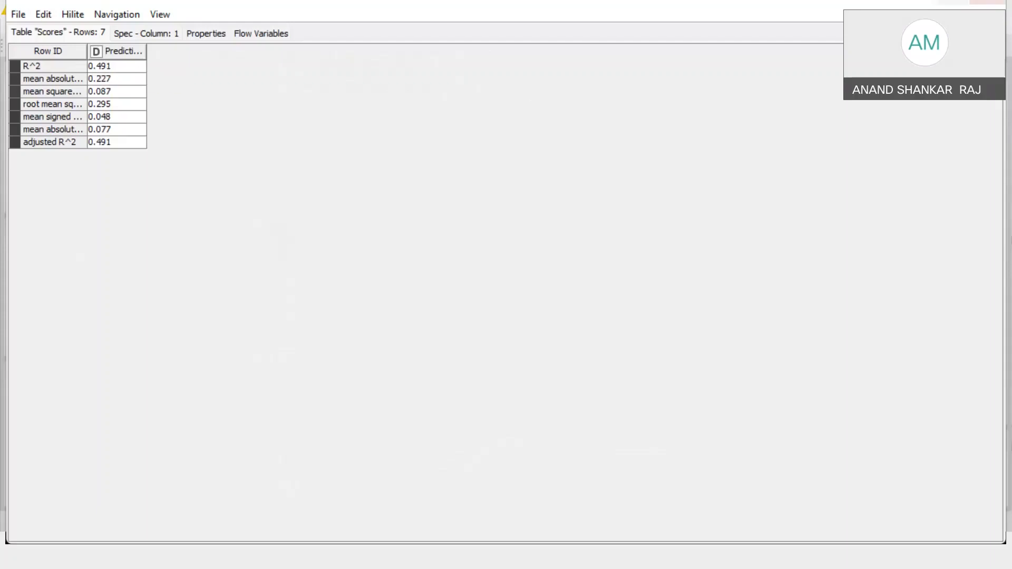
left_click(990, 2)
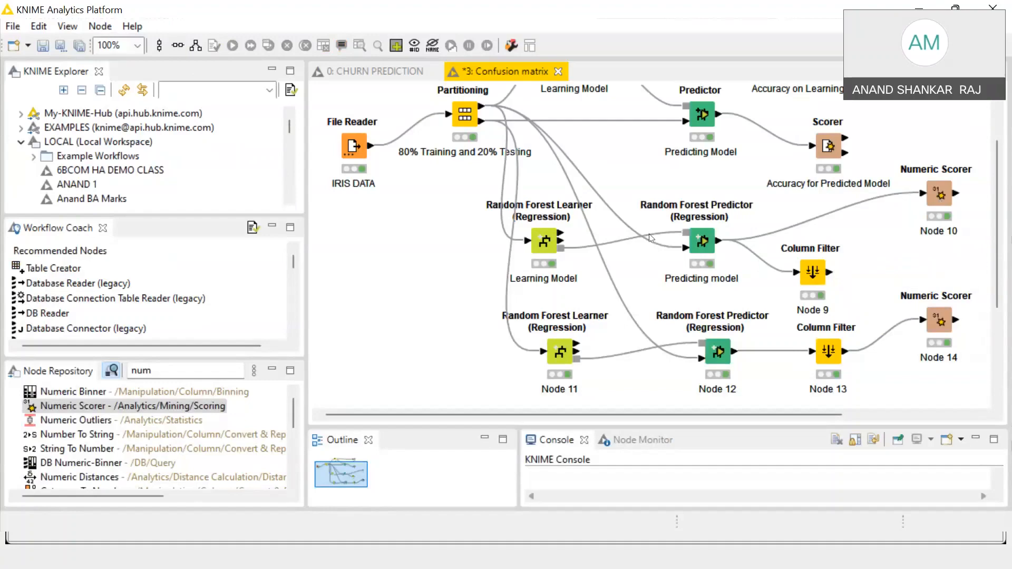
scroll(466, 292, "up", 1)
scroll(466, 292, "down", 2)
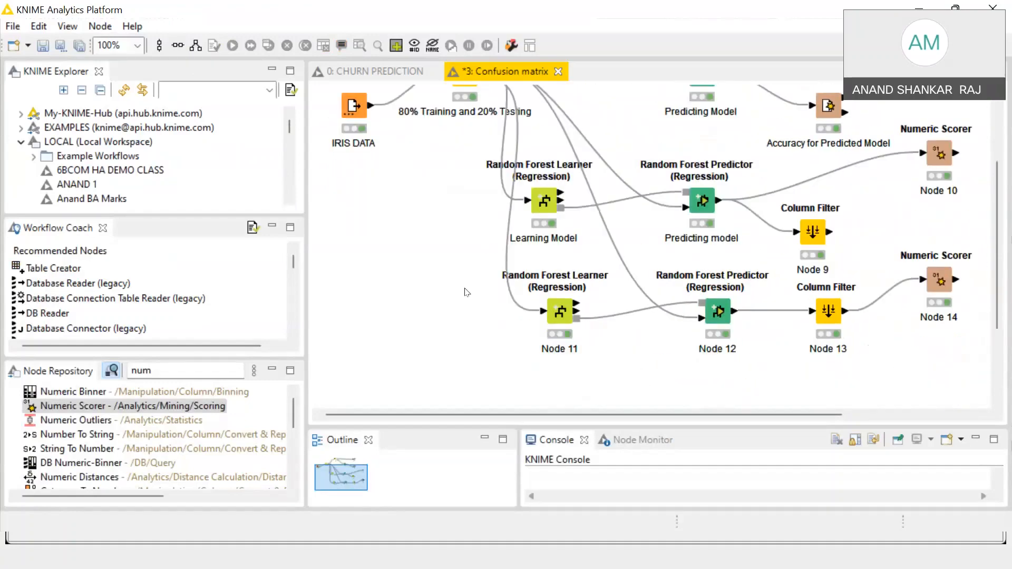
scroll(466, 292, "right", 1)
scroll(466, 292, "up", 3)
scroll(466, 293, "down", 2)
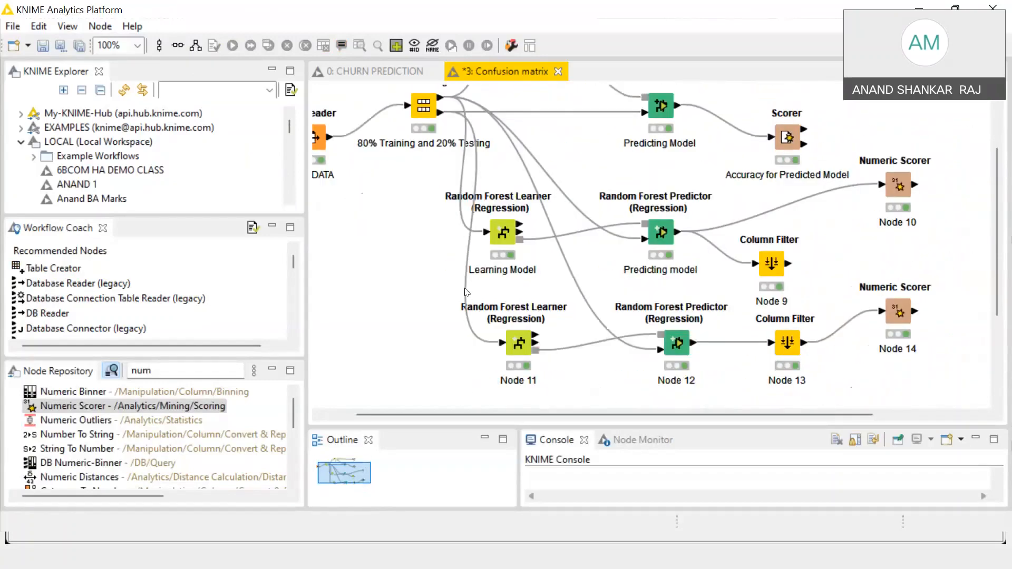
scroll(466, 292, "down", 1)
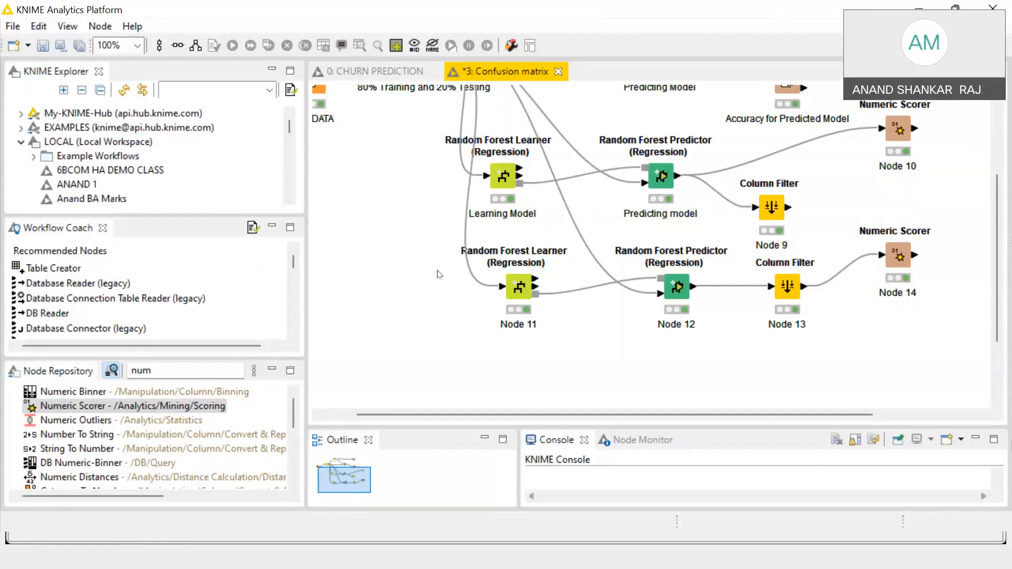
scroll(439, 274, "up", 3)
scroll(438, 275, "down", 3)
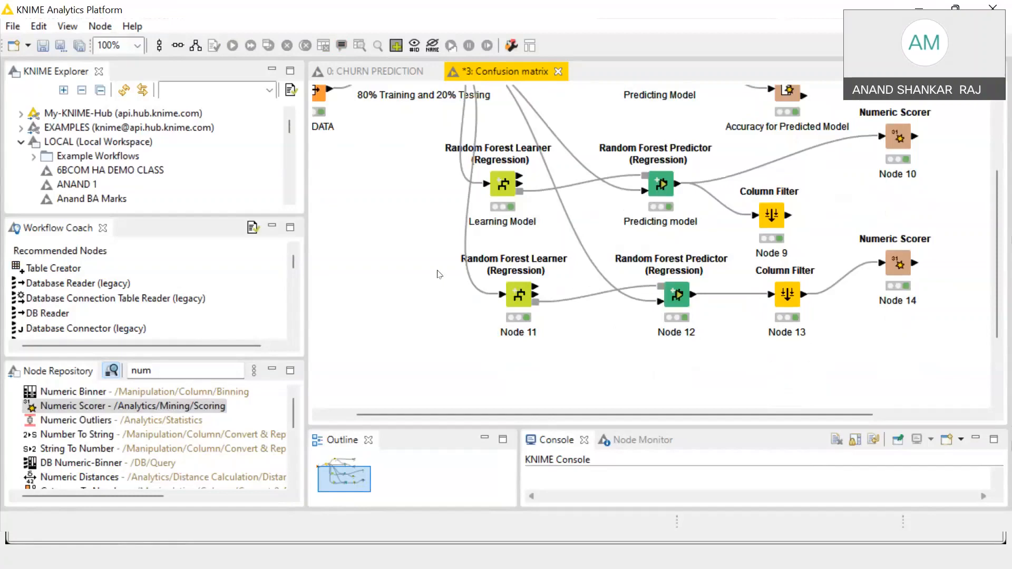
scroll(438, 274, "up", 5)
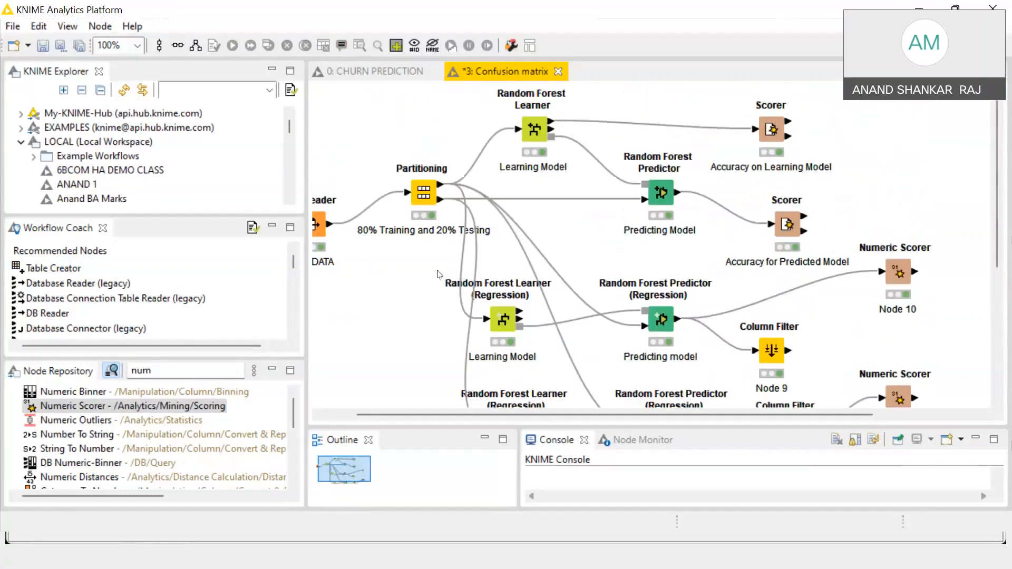
Remove the connection from the second Column Filter to its Numeric Scorer and feed that scorer directly from the second regression predictor
scroll(439, 274, "down", 6)
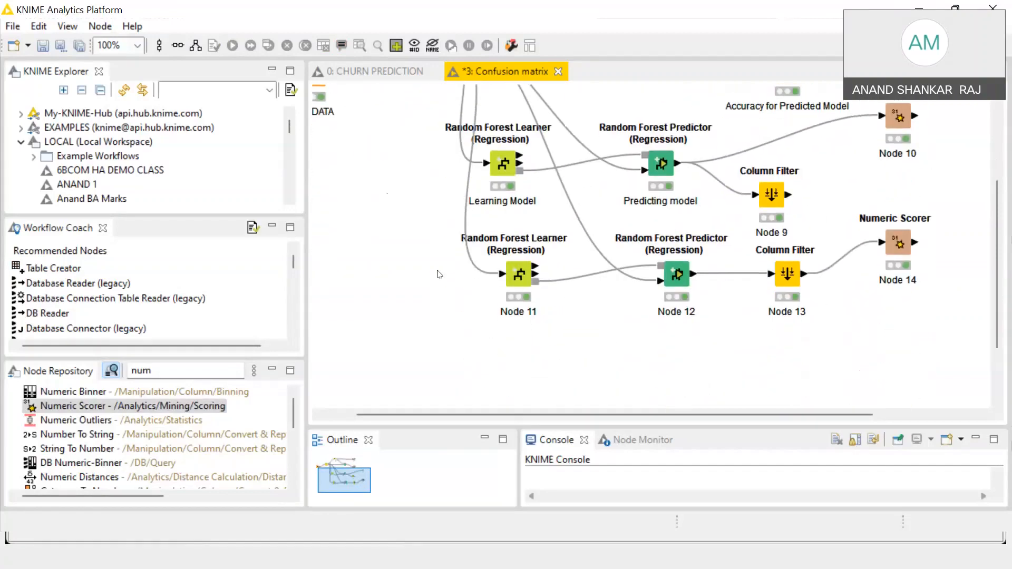
scroll(439, 274, "up", 2)
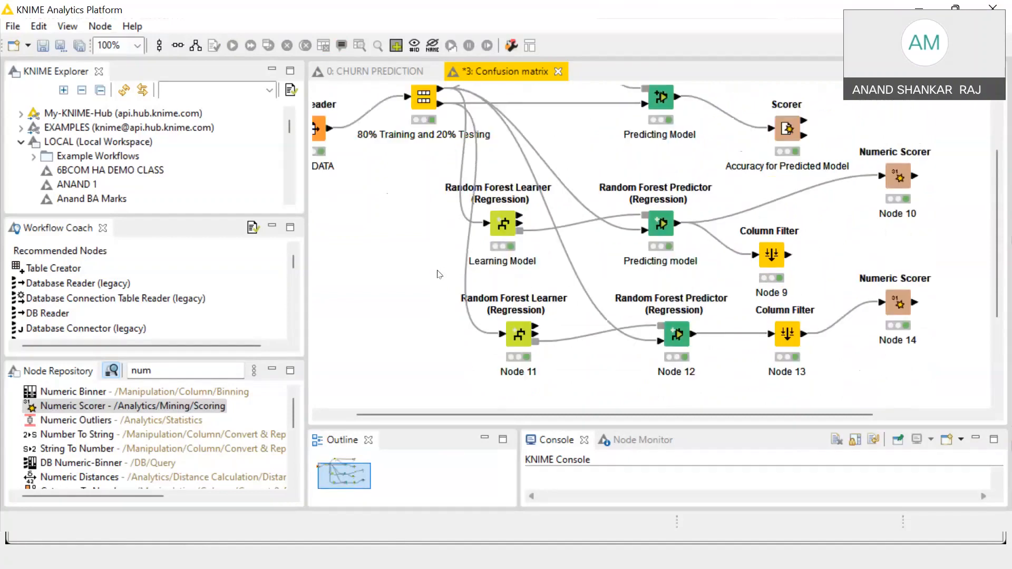
scroll(439, 275, "down", 2)
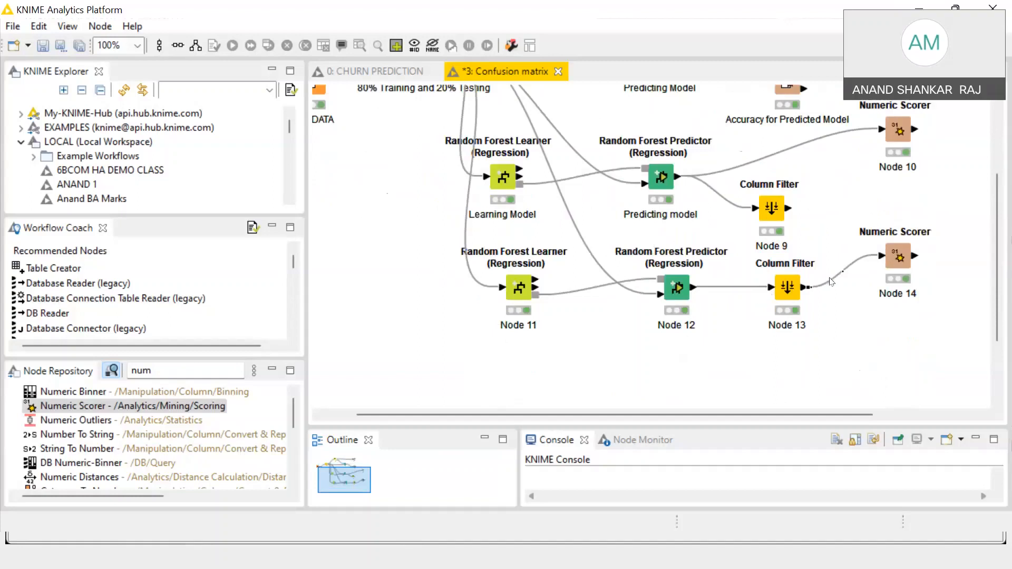
key("Delete")
left_click(586, 288)
left_click_drag(692, 289, 877, 254)
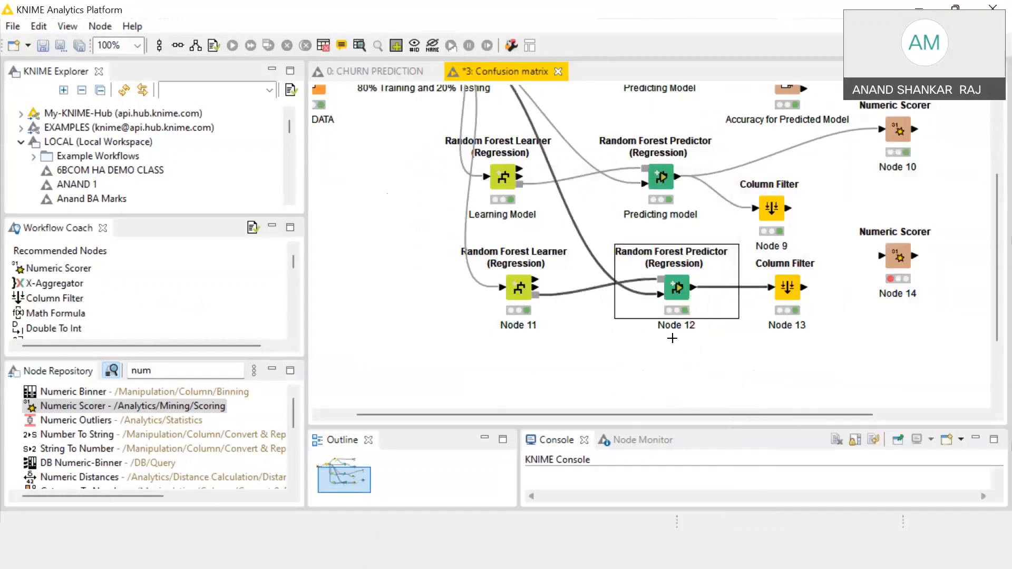
left_click(672, 337)
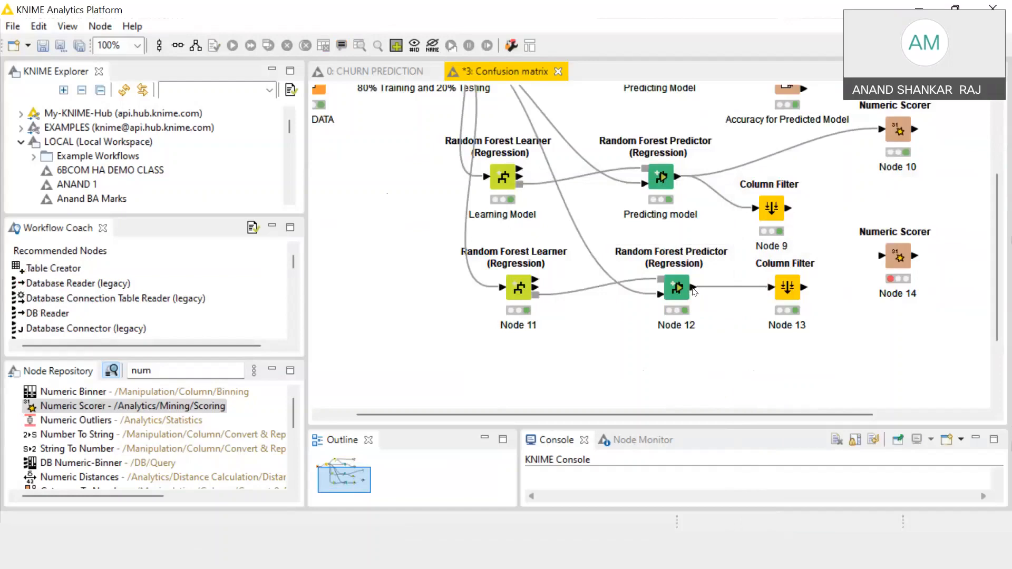
left_click_drag(695, 291, 913, 261)
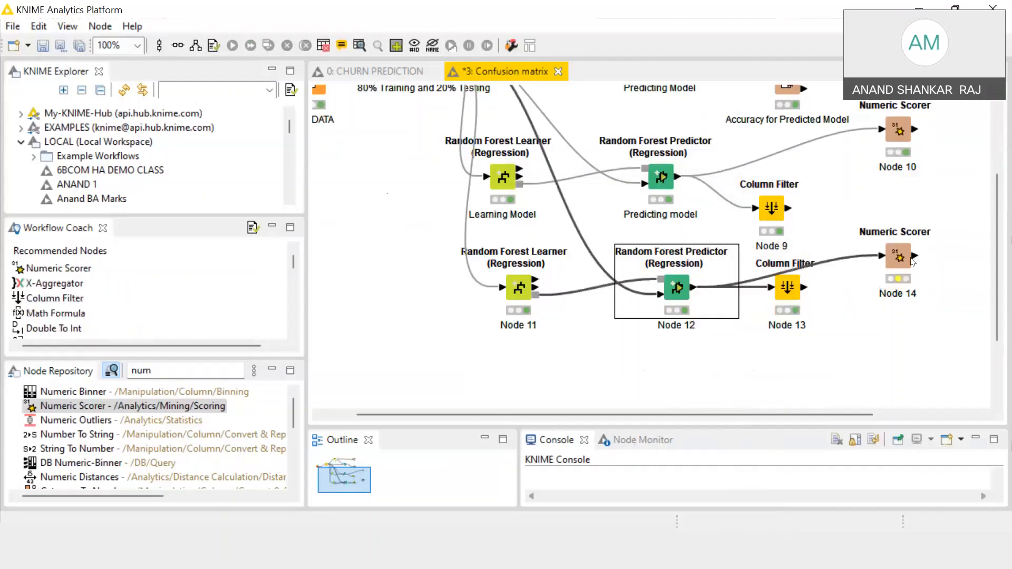
Configure the reconnected Numeric Scorer with sepalWidth as the reference column and Prediction (sepalWidth) as the predicted column
right_click(895, 254)
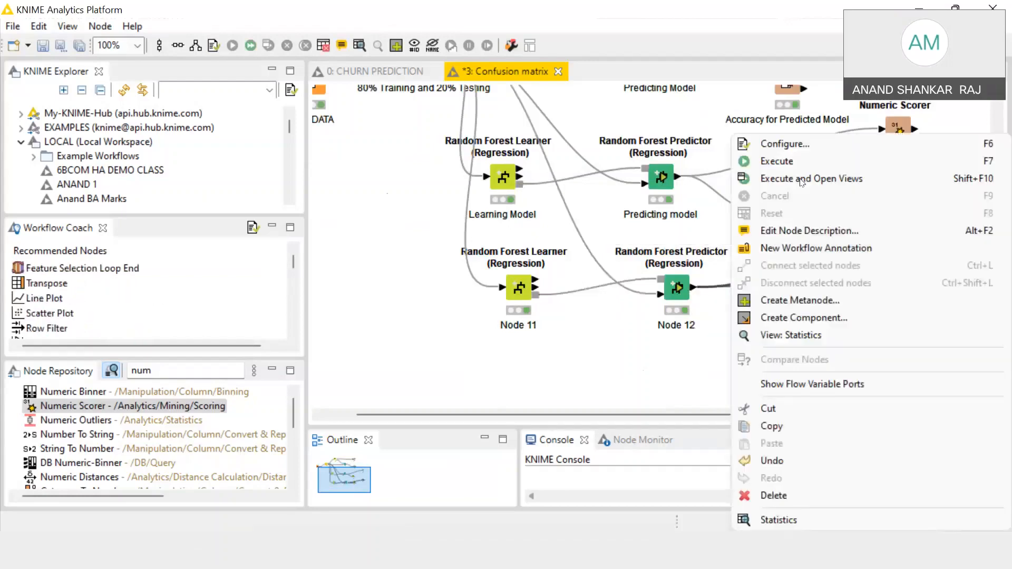
left_click(786, 145)
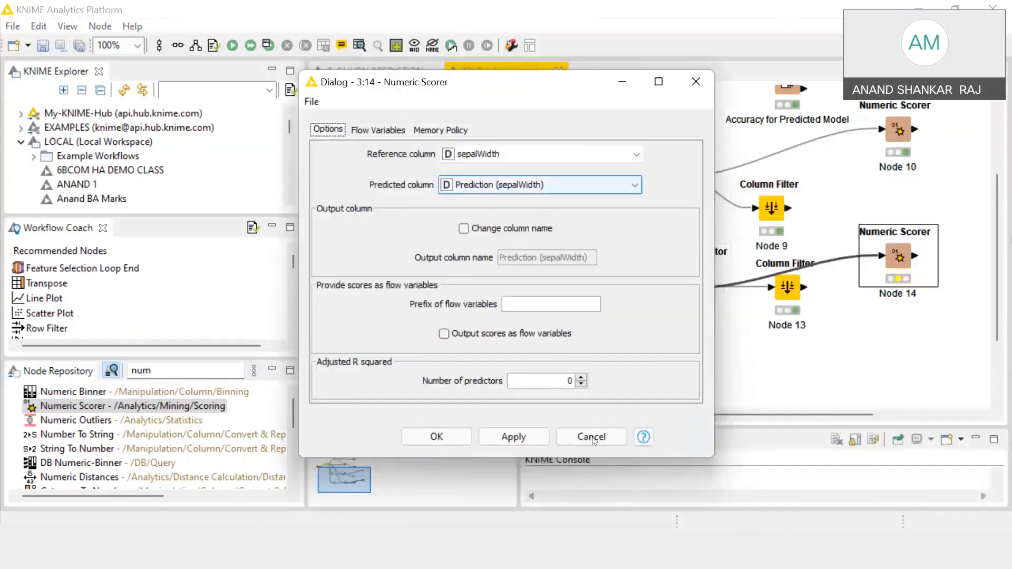
left_click(436, 436)
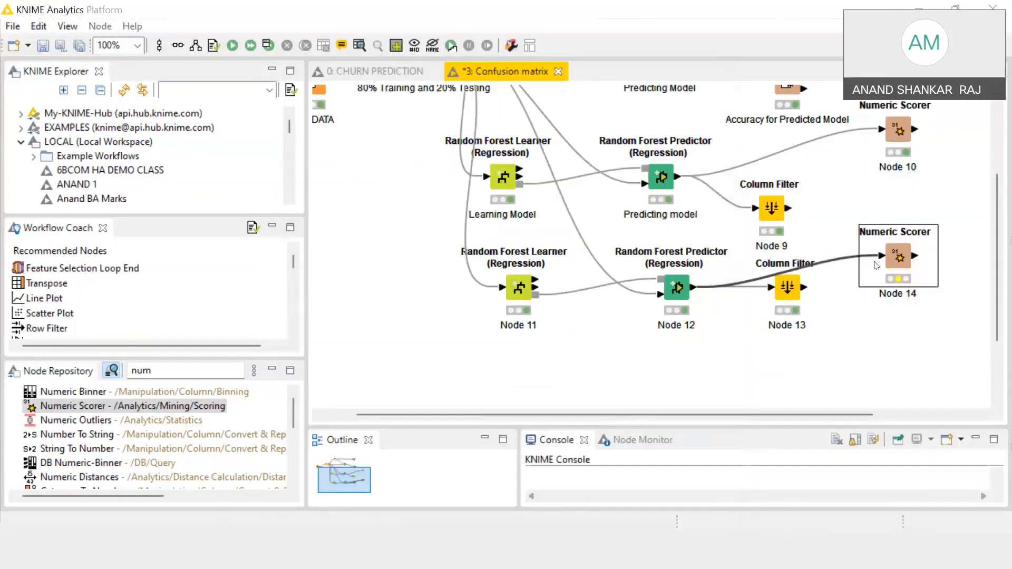
Execute the reconnected Numeric Scorer and view its Statistics table of error measures
right_click(891, 253)
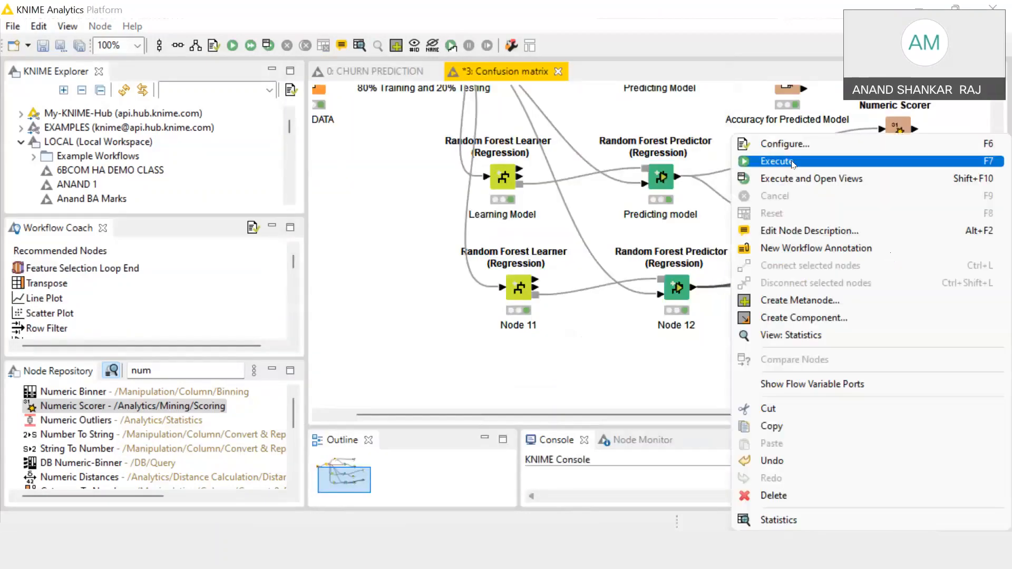
left_click(792, 161)
right_click(891, 252)
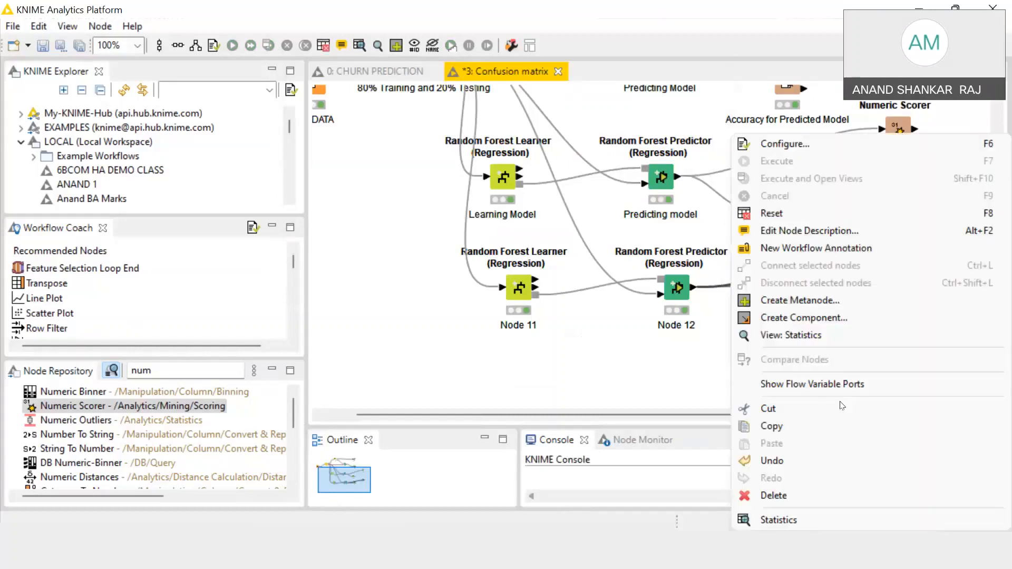
left_click(811, 517)
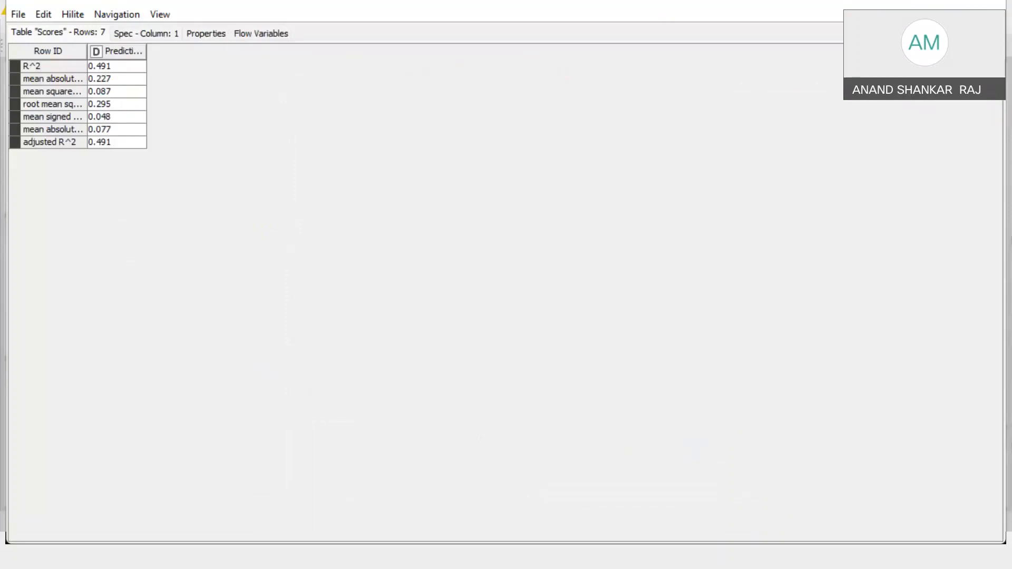
left_click(989, 4)
Move the second branch's Column Filter slightly lower, clear of the predictor-to-scorer connection
scroll(852, 346, "up", 1)
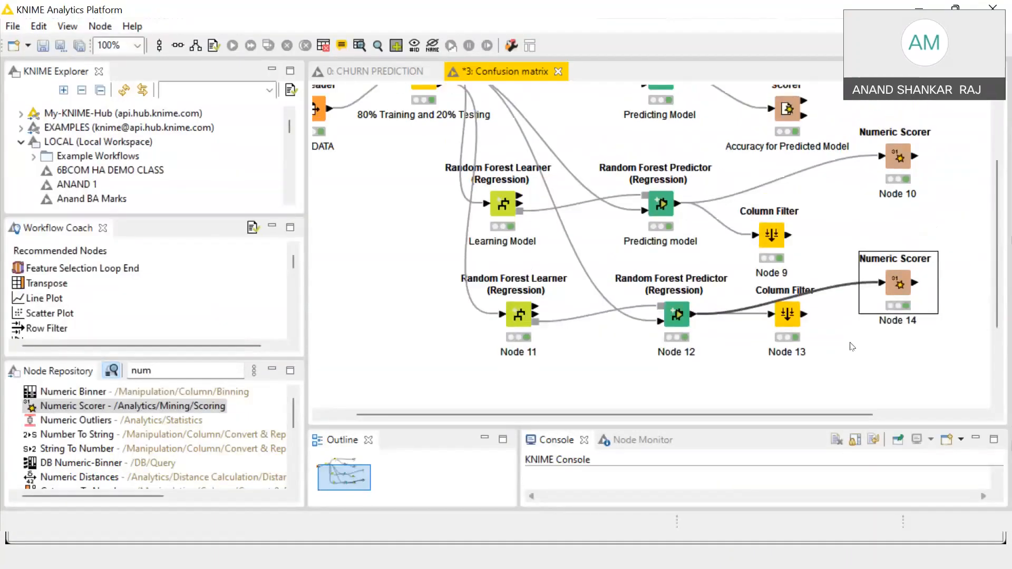
left_click_drag(799, 331, 805, 354)
left_click(858, 354)
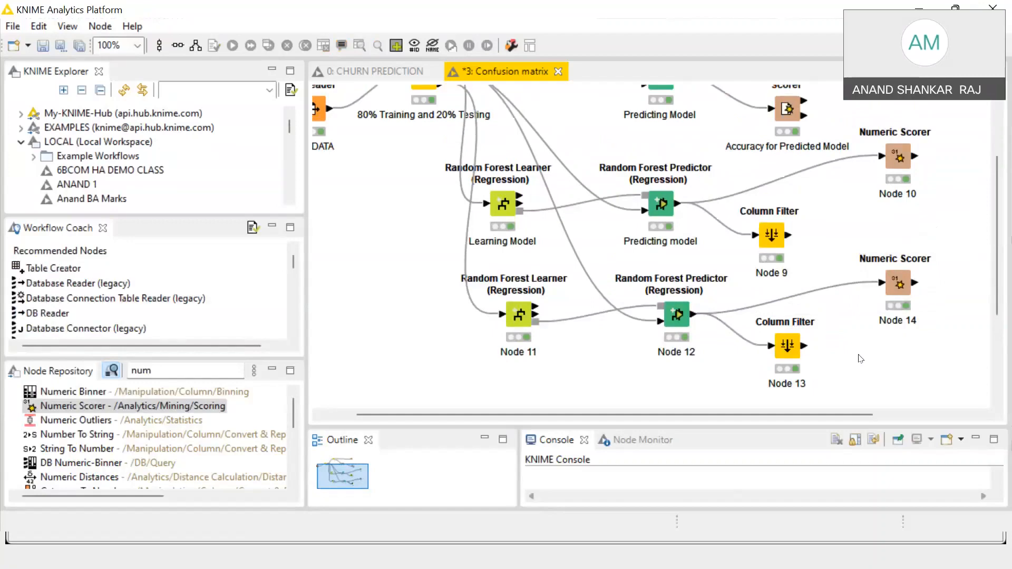
Look over the workflow's classification branch and both regression branches with their filters and scorers
scroll(859, 359, "up", 4)
scroll(859, 358, "down", 5)
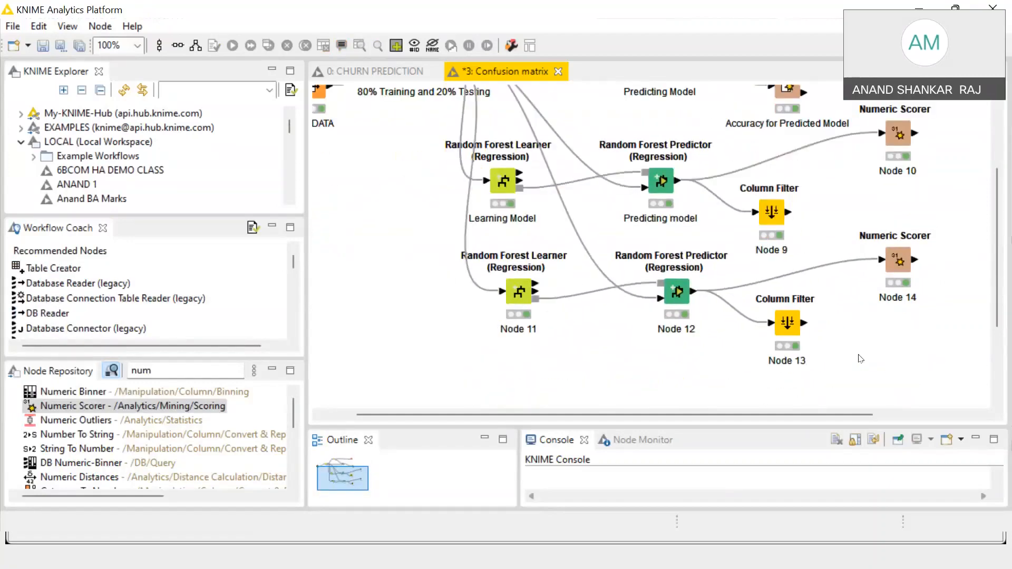
scroll(860, 359, "right", 1)
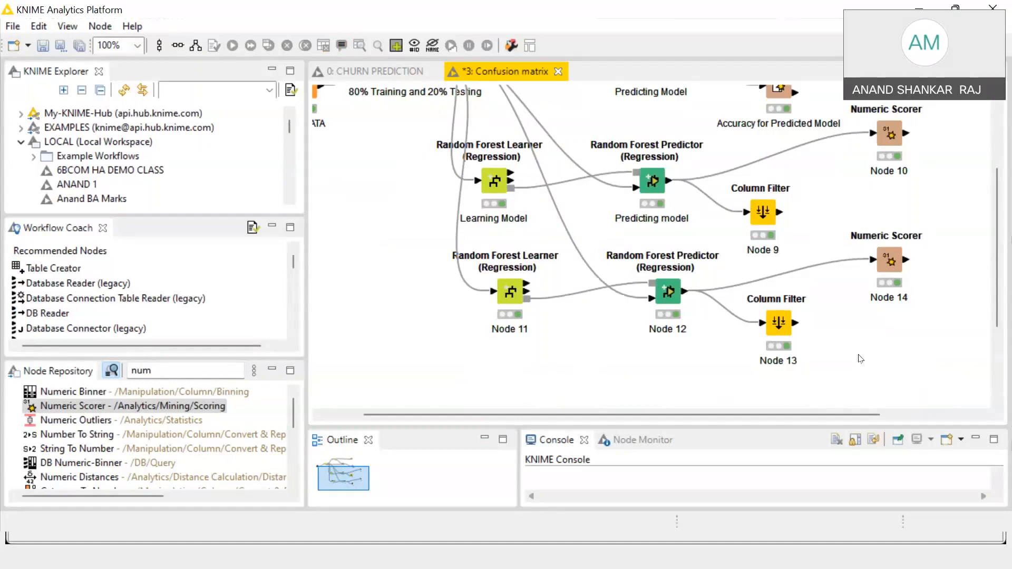
scroll(860, 359, "up", 5)
scroll(861, 359, "down", 6)
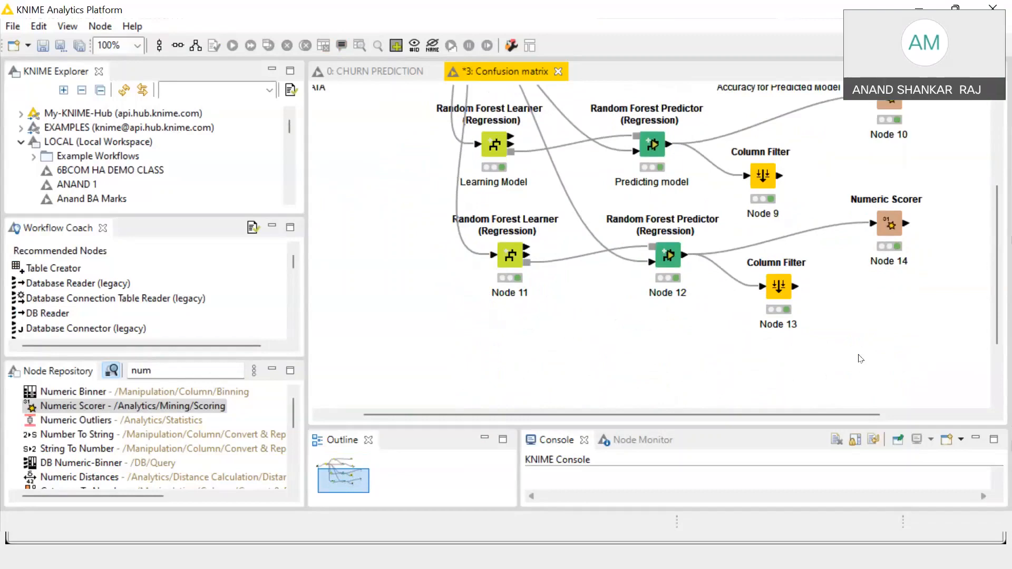
scroll(860, 359, "up", 2)
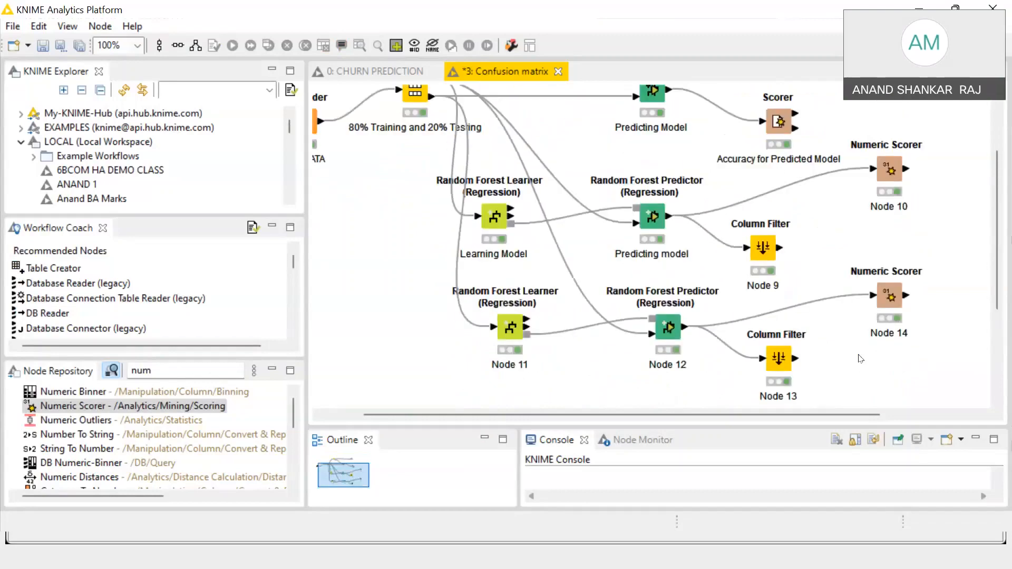
scroll(860, 359, "down", 1)
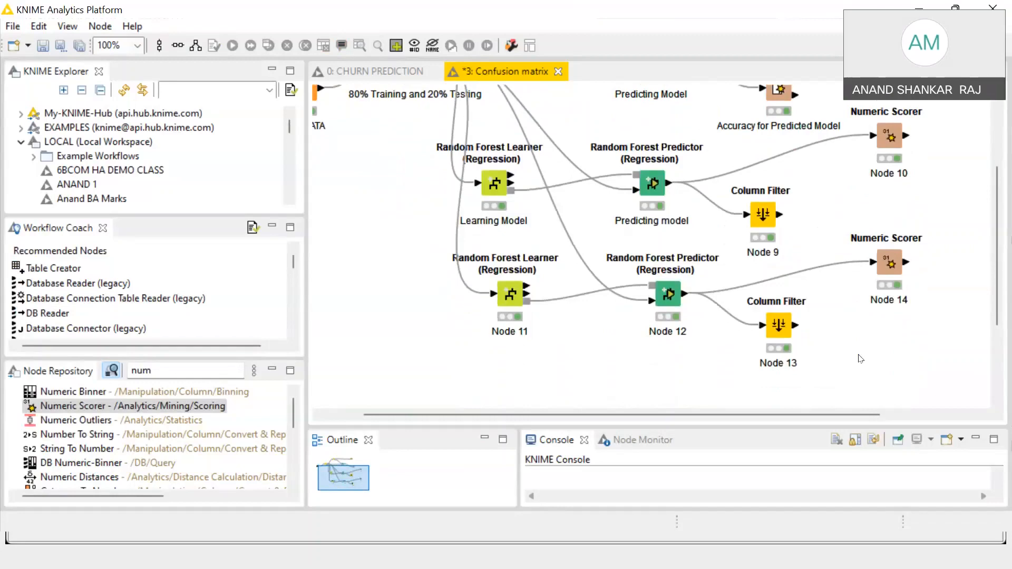
scroll(860, 359, "up", 1)
scroll(860, 359, "down", 1)
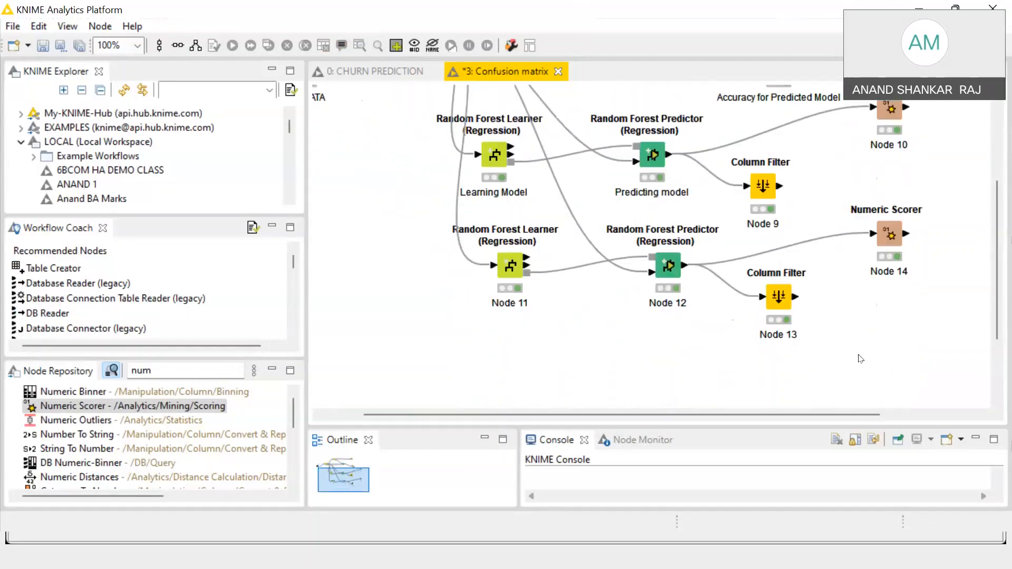
scroll(860, 359, "up", 1)
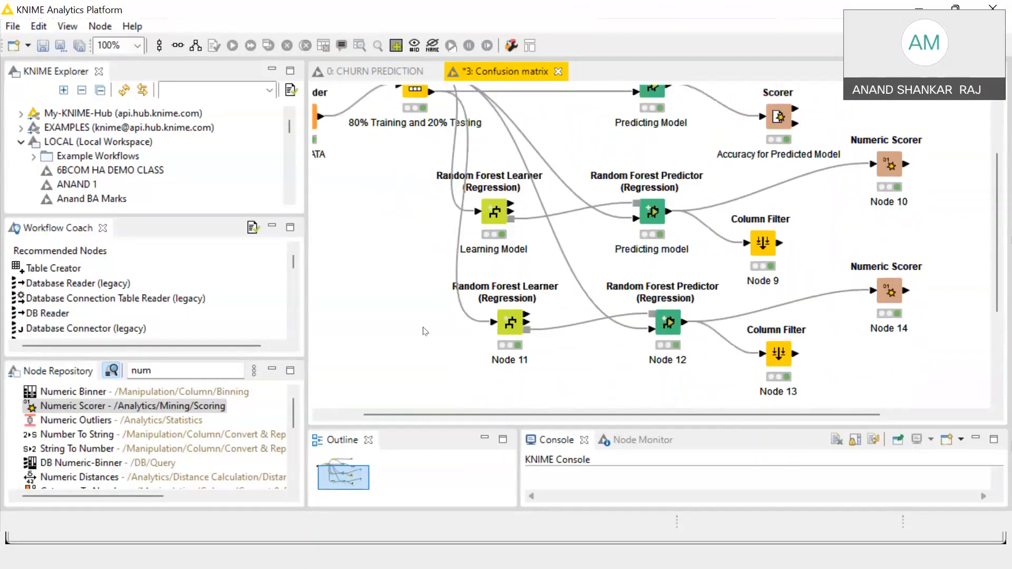
Search the node repository for "scorer" and add a Scorer node between the two Numeric Scorers
left_click(155, 369)
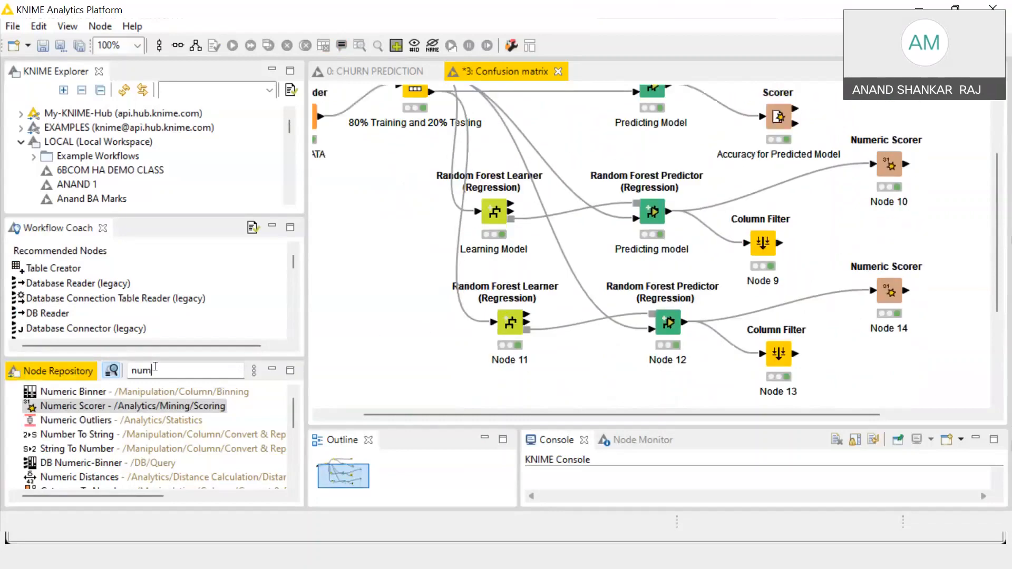
key("BackSpace")
key("BackSpace")
key("BackSpace")
type("scorer")
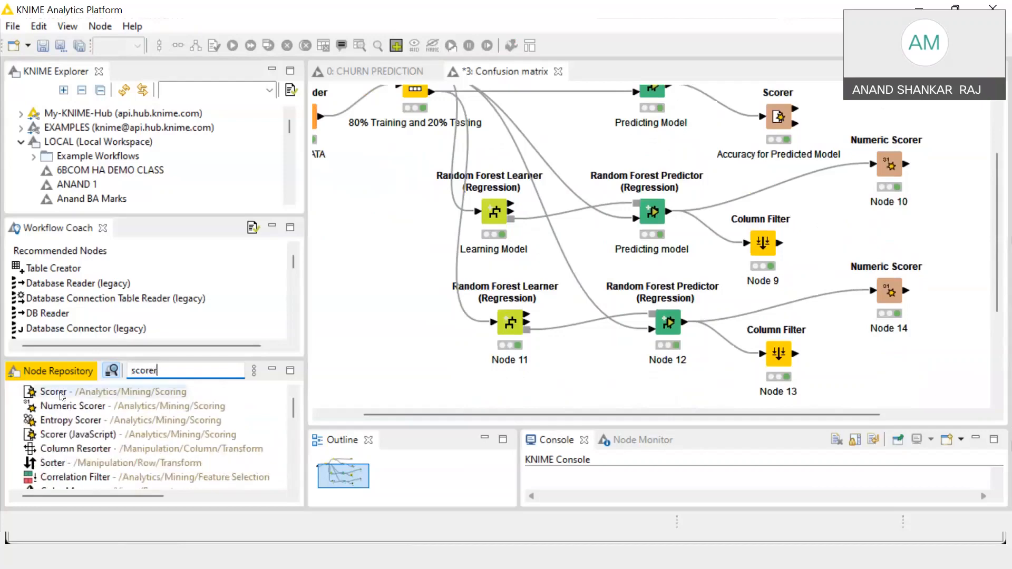
left_click_drag(61, 395, 879, 236)
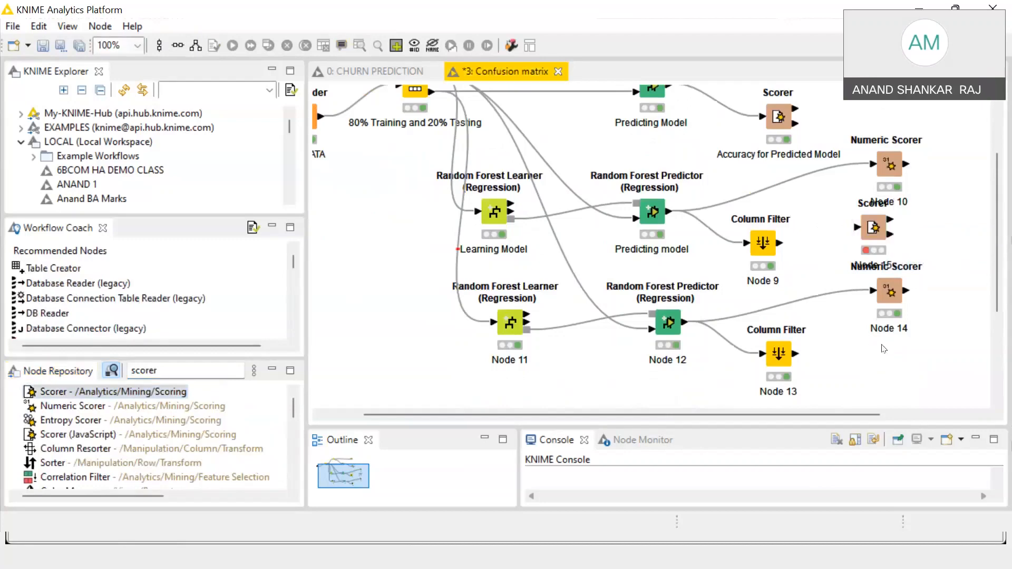
Space out the lower Numeric Scorer and the new Scorer, and connect the second regression predictor's output to the Scorer
left_click_drag(887, 301, 903, 332)
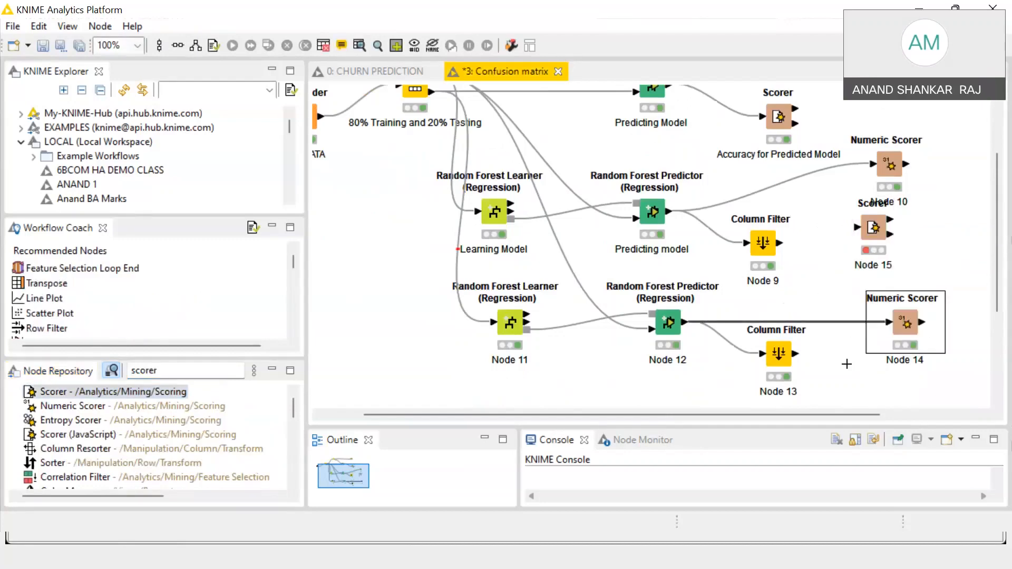
left_click(859, 257)
left_click_drag(868, 237, 852, 253)
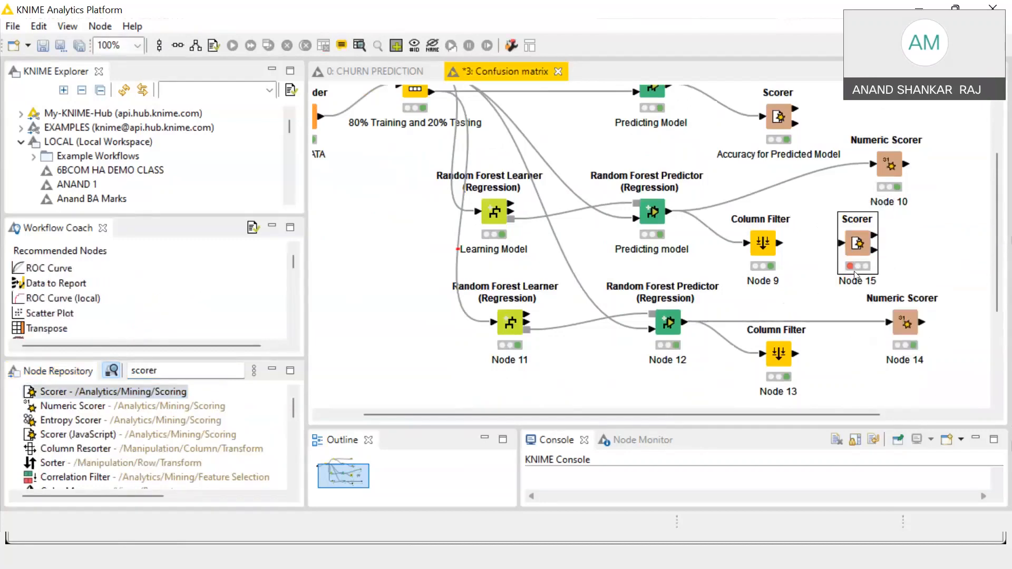
left_click(931, 245)
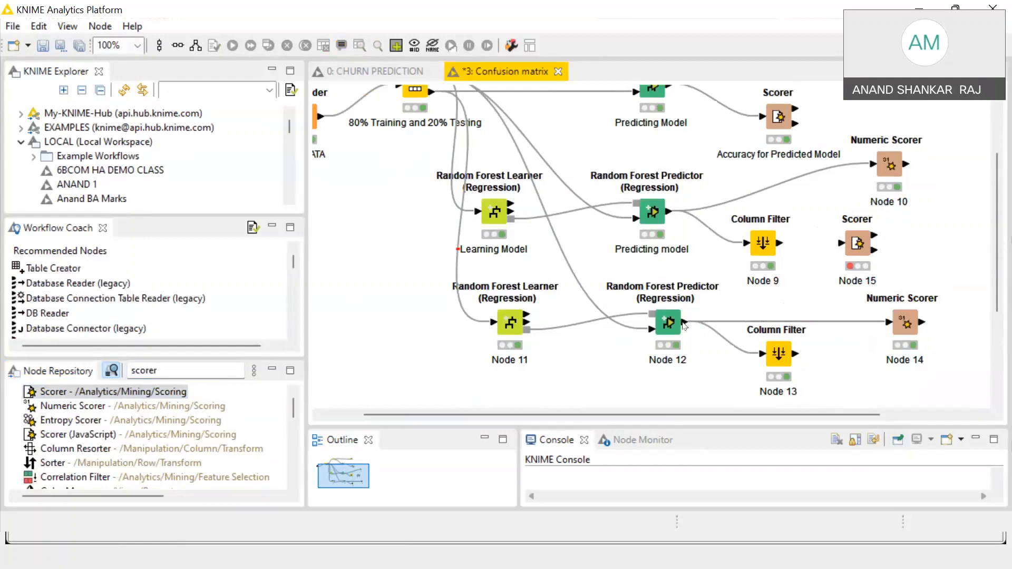
left_click_drag(684, 323, 857, 245)
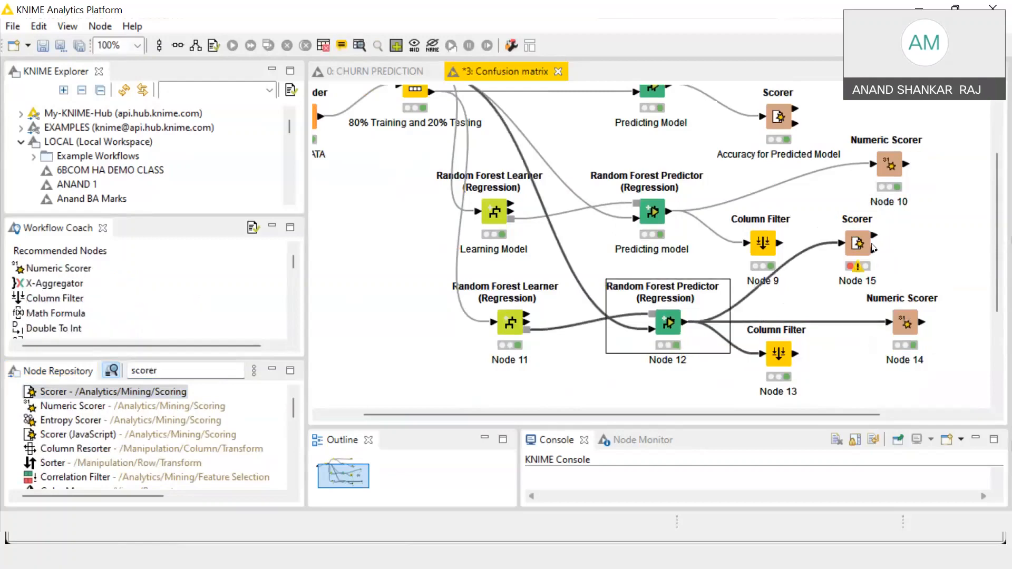
Configure the new Scorer with class as both the first and second column, keeping missing values ignored
right_click(858, 244)
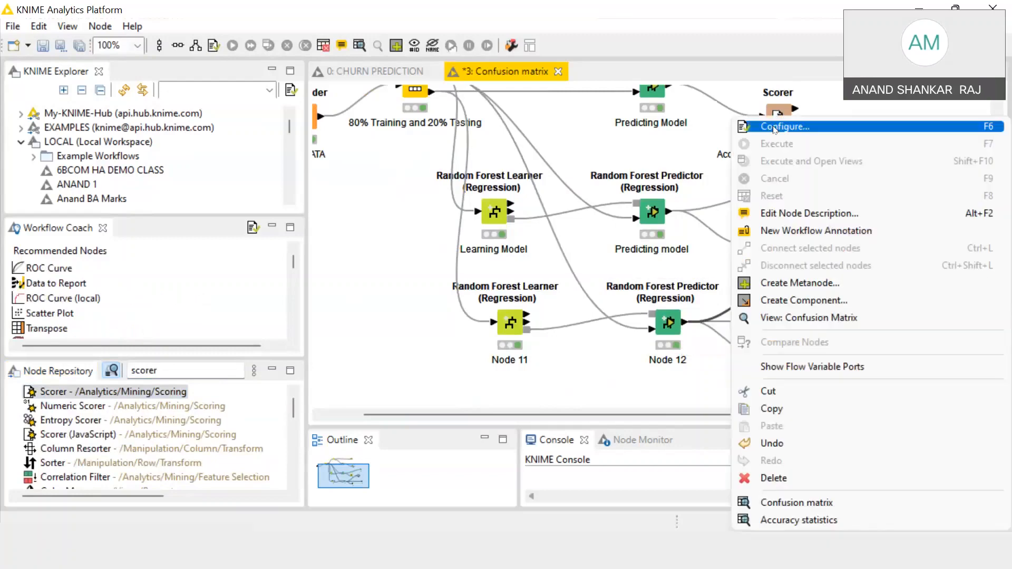
left_click(774, 127)
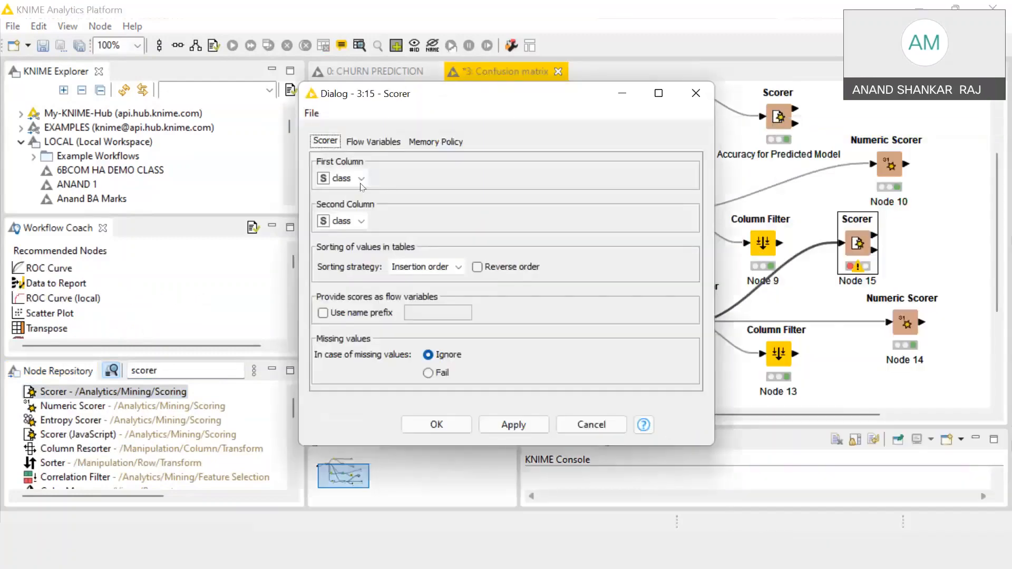
left_click(354, 180)
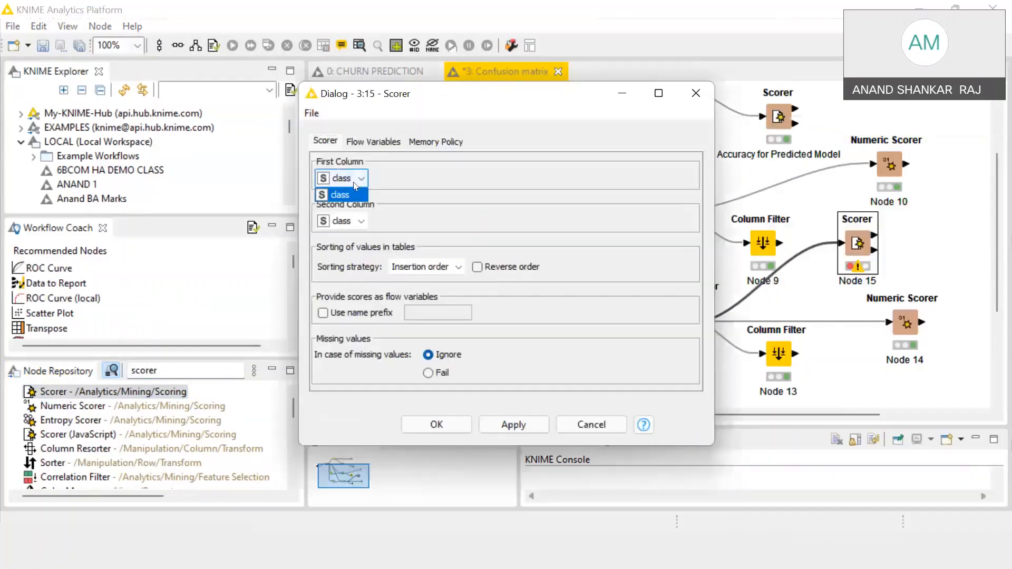
left_click(342, 220)
left_click(444, 224)
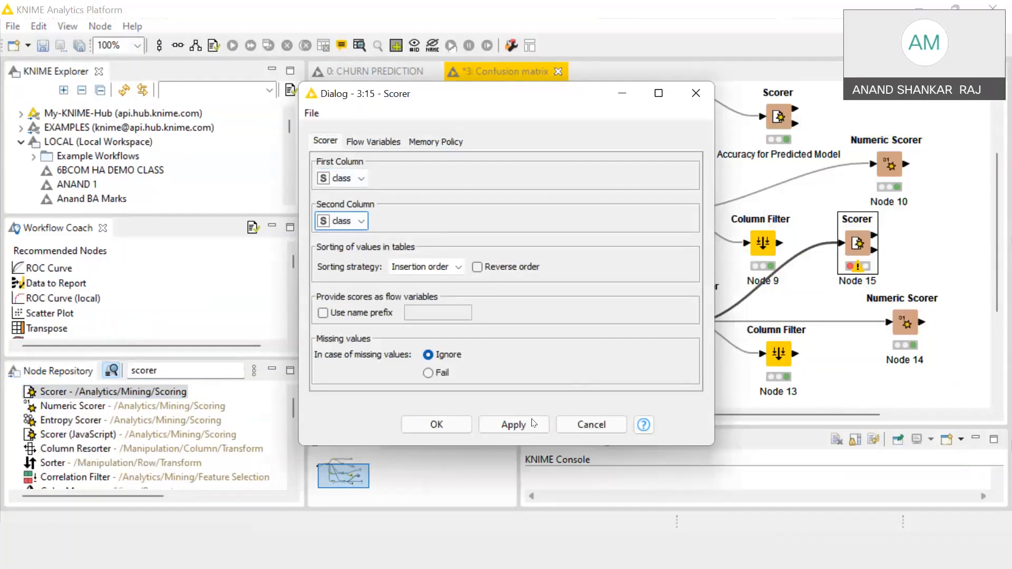
left_click(468, 424)
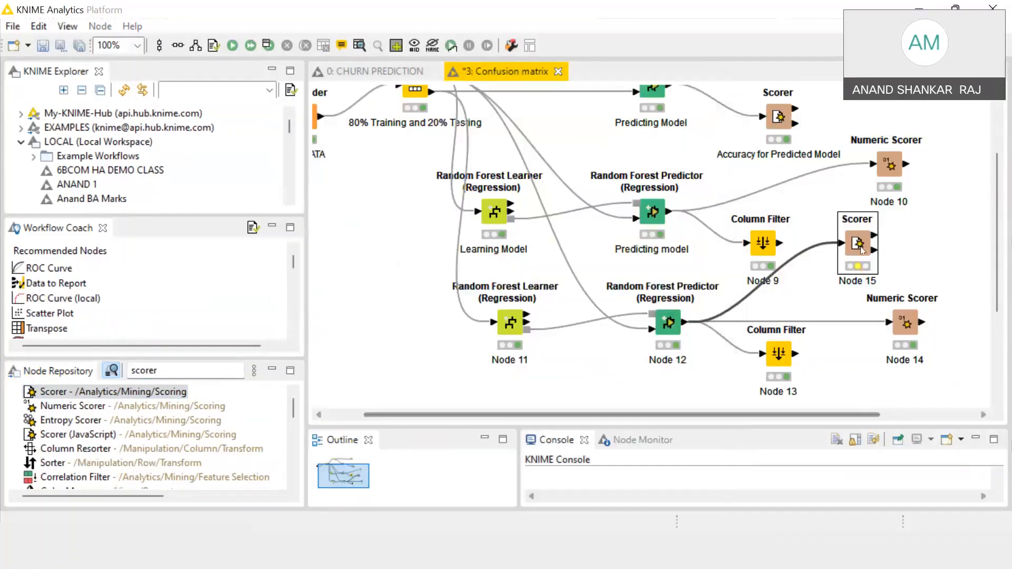
Execute the new Scorer node on the second regression branch and view its accuracy statistics table
right_click(779, 117)
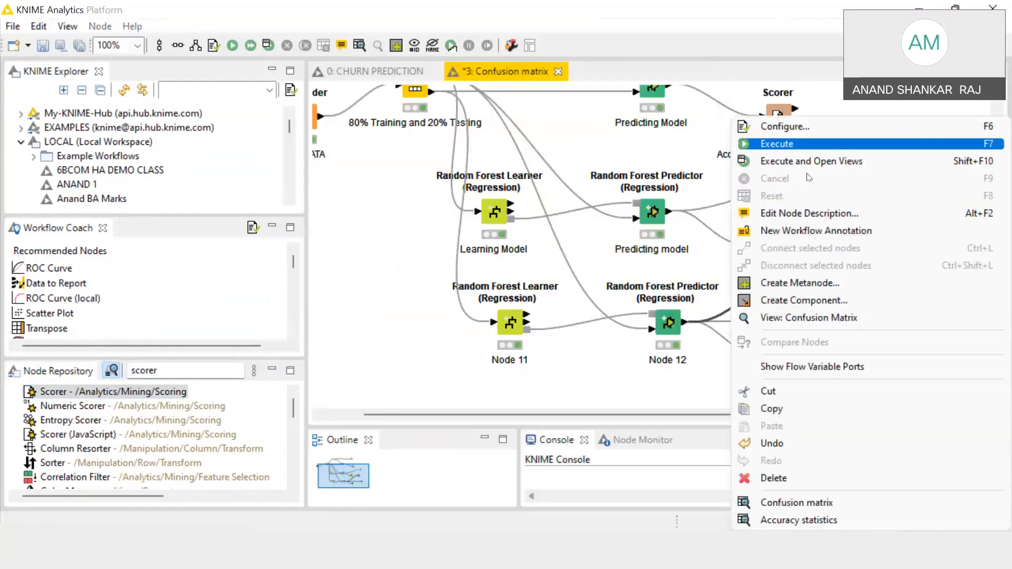
left_click(777, 143)
right_click(778, 113)
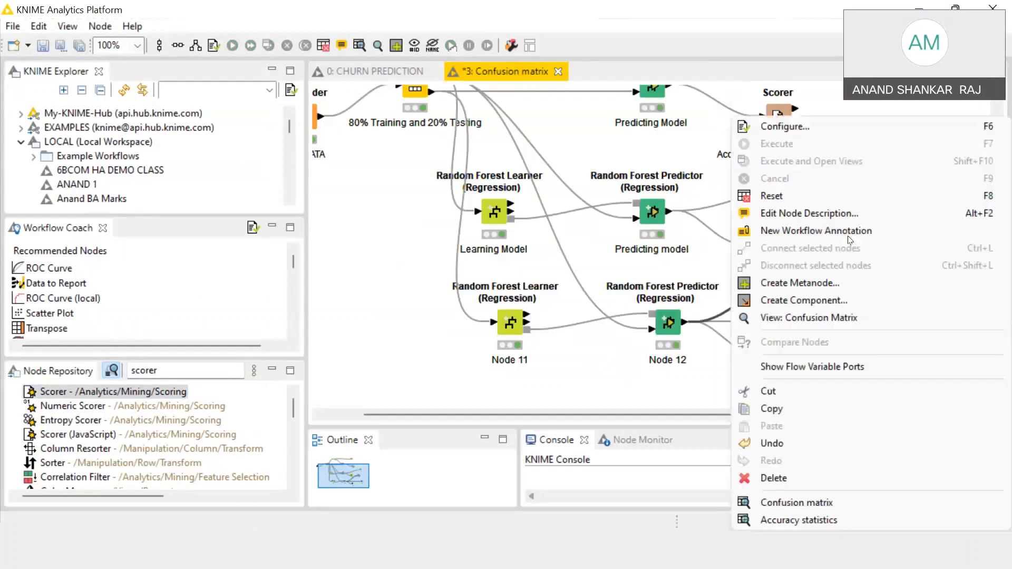
left_click(784, 522)
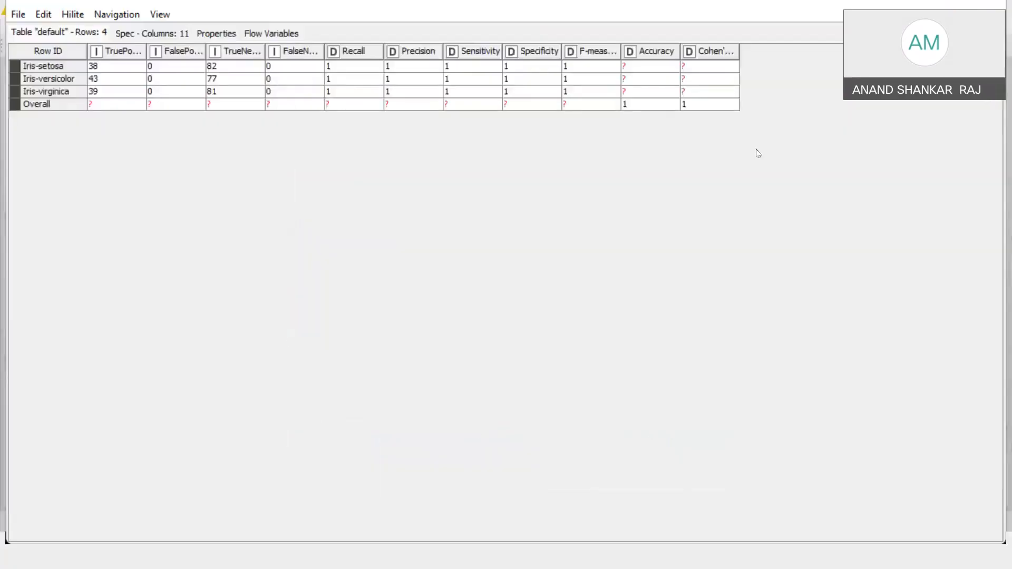
left_click(990, 5)
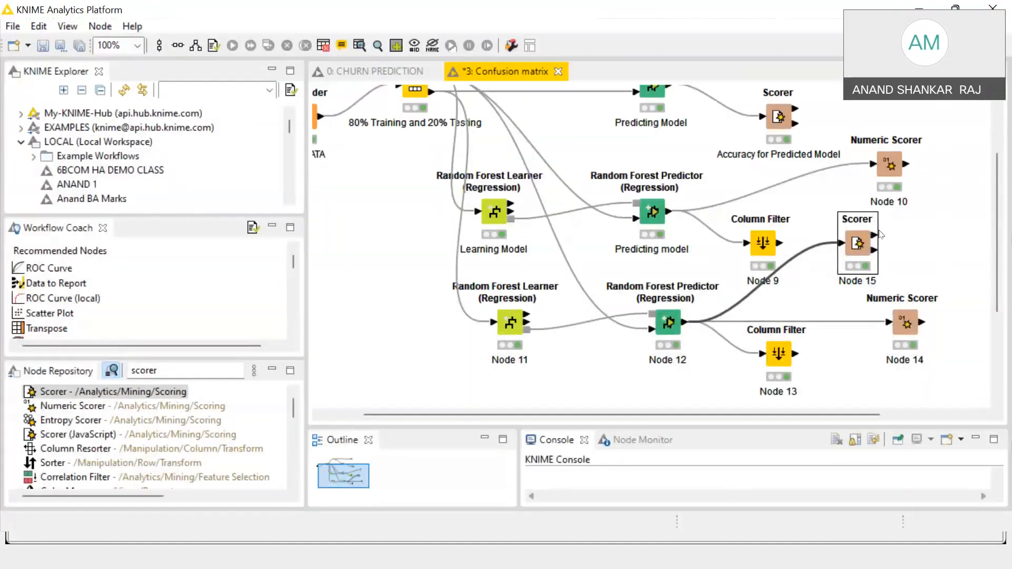
View the confusion matrix table of the new Scorer on the second regression branch
left_click(702, 362)
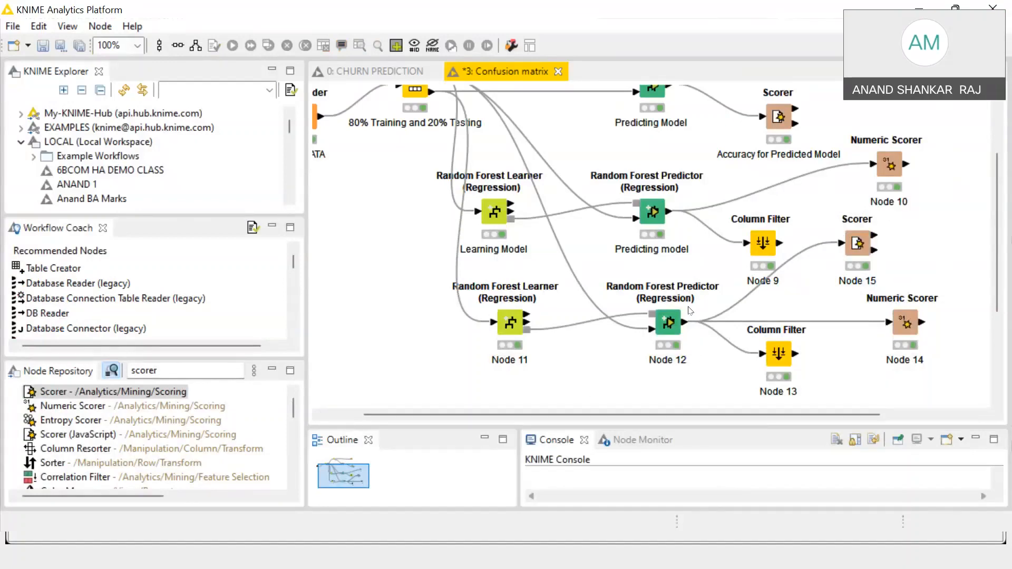
left_click(857, 242)
right_click(857, 243)
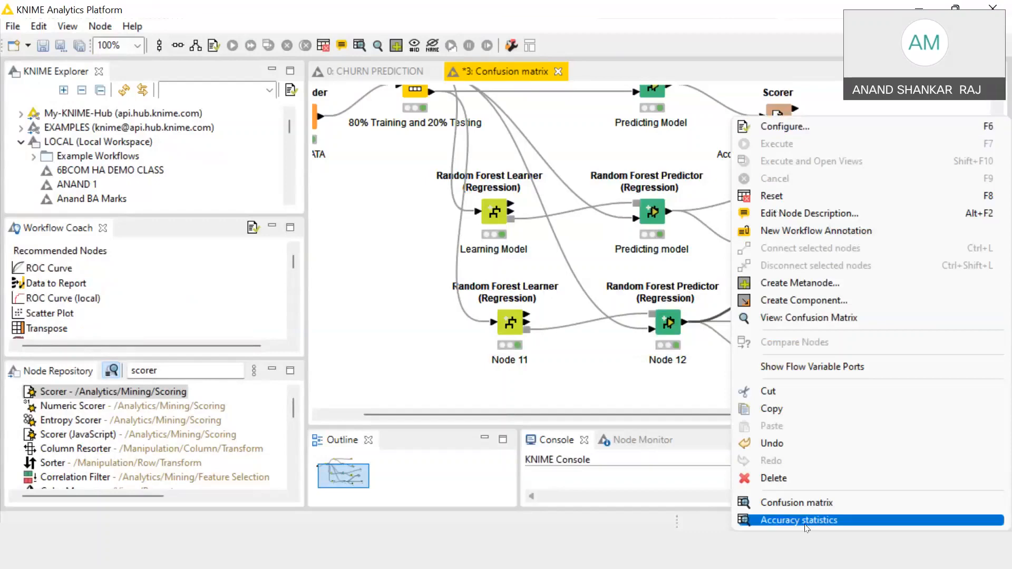
left_click(790, 505)
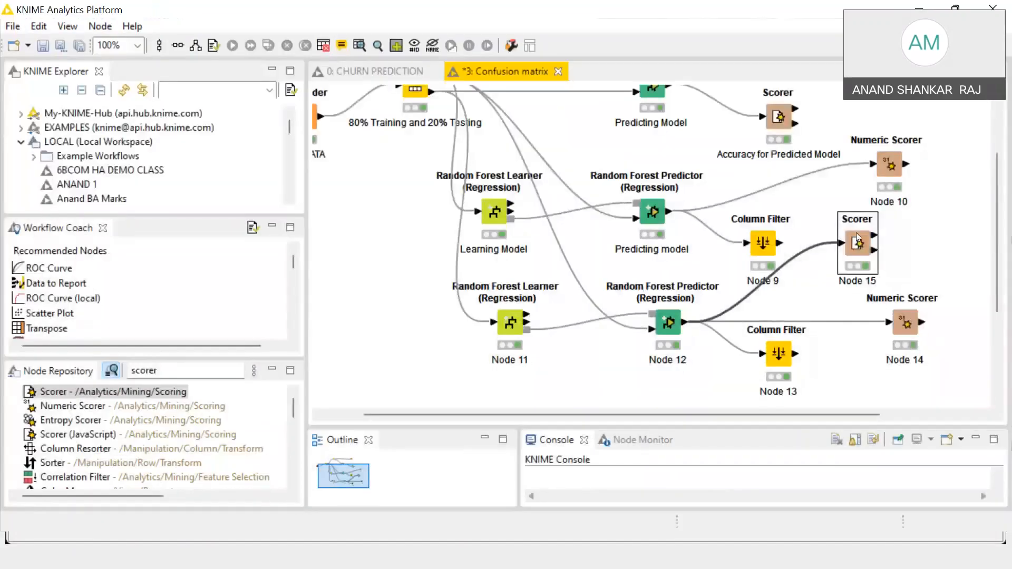
right_click(860, 242)
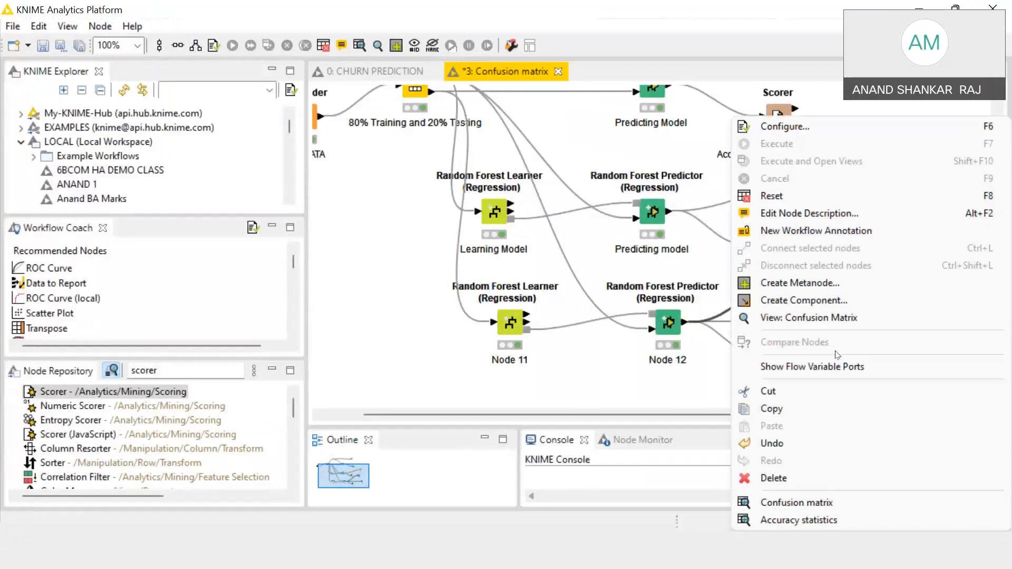
left_click(773, 503)
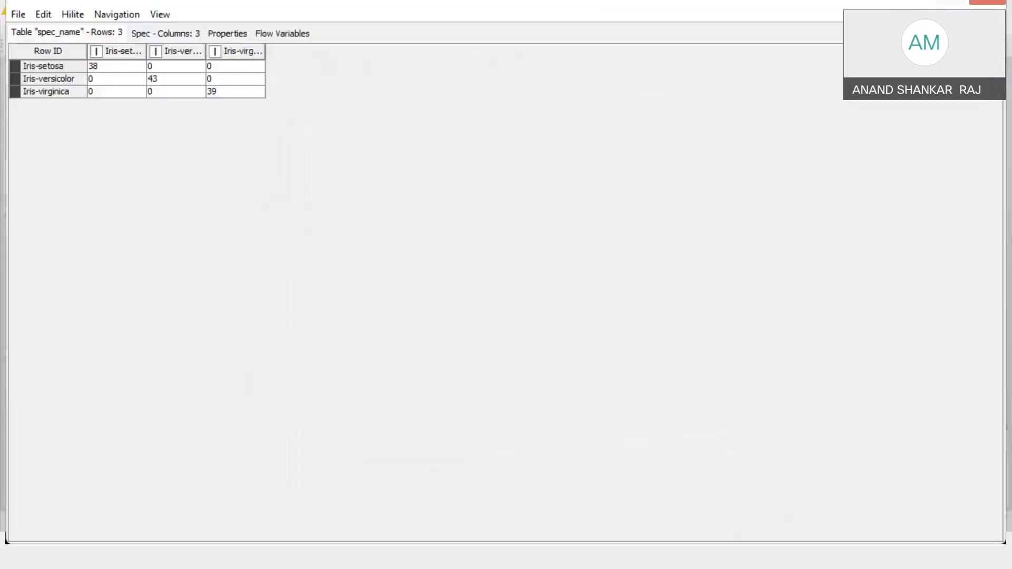
left_click(988, 2)
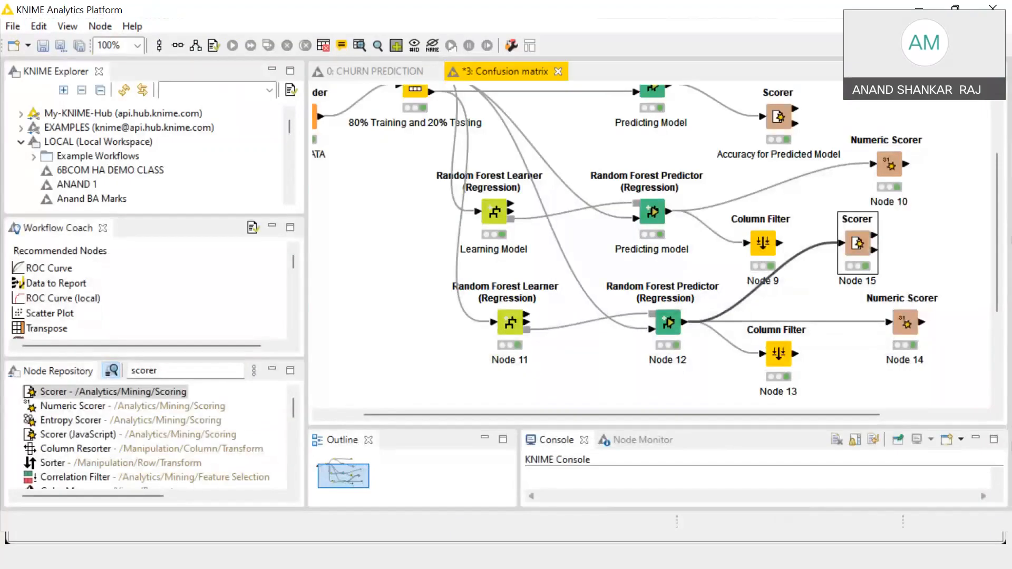
Review the whole workflow from the File Reader and Partitioning through the classification branch and both regression branches to their scorers
left_click(637, 9)
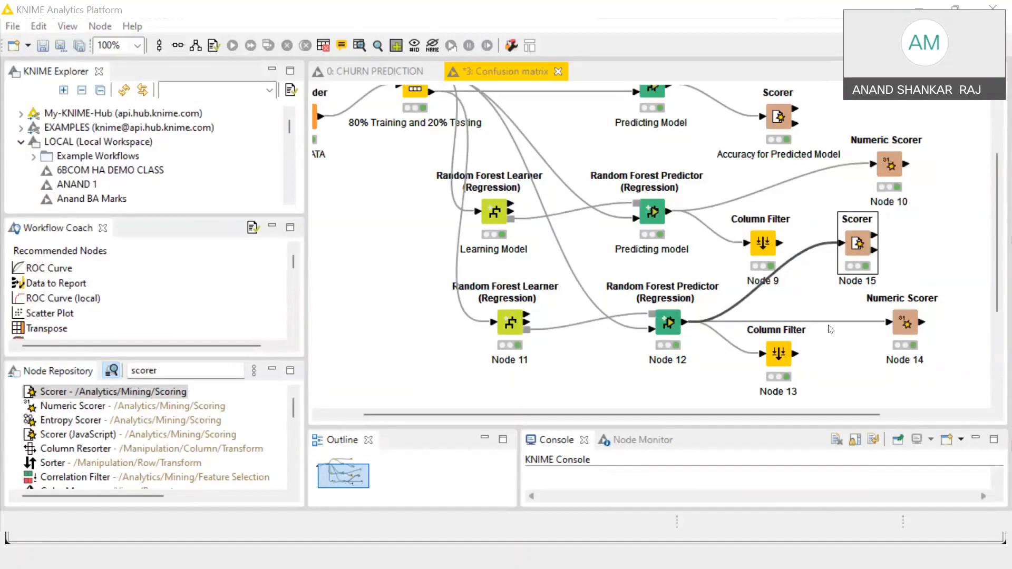
left_click(807, 343)
scroll(807, 343, "up", 4)
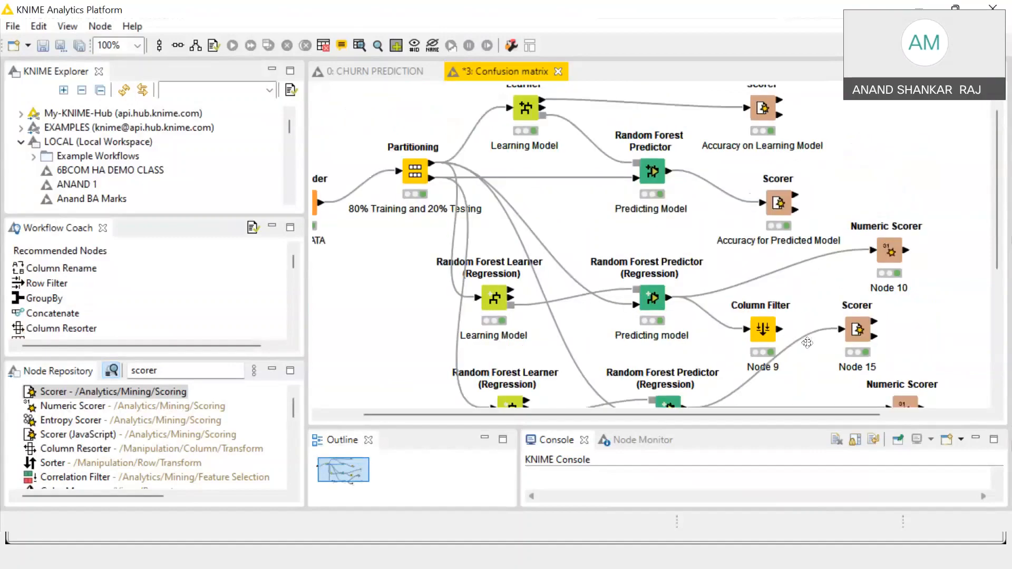
scroll(807, 343, "down", 4)
scroll(807, 343, "up", 2)
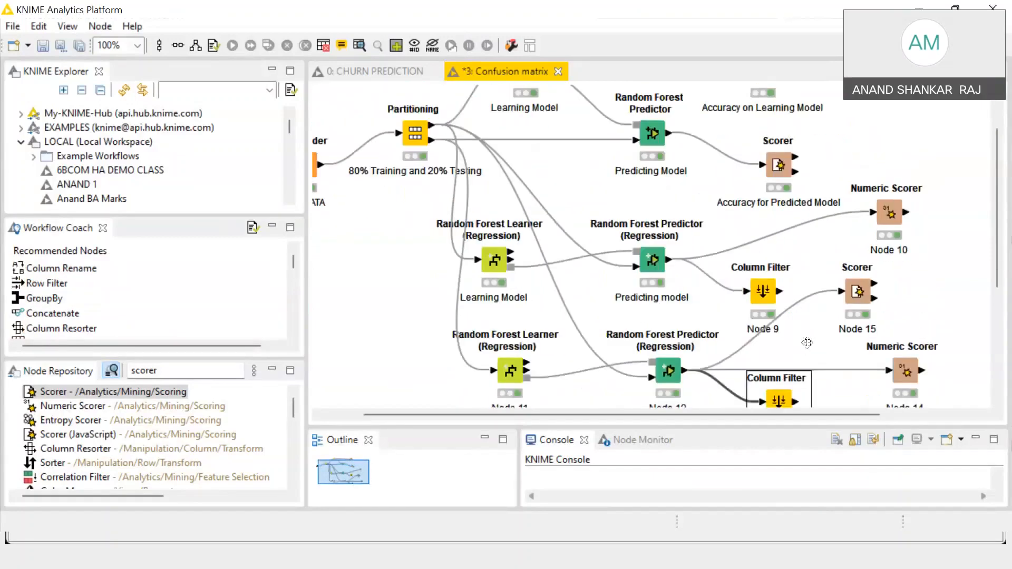
scroll(807, 344, "up", 2)
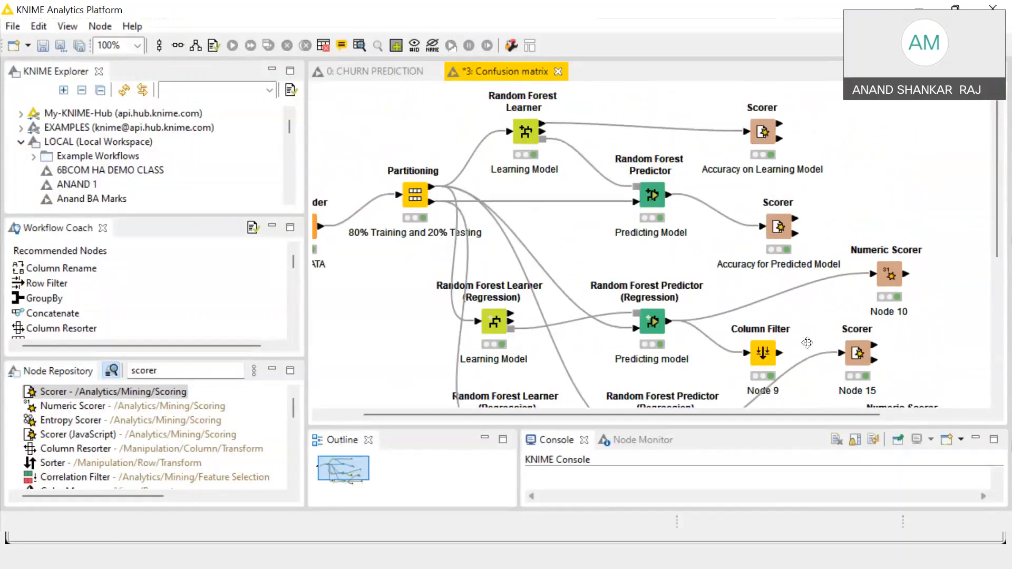
scroll(807, 343, "down", 4)
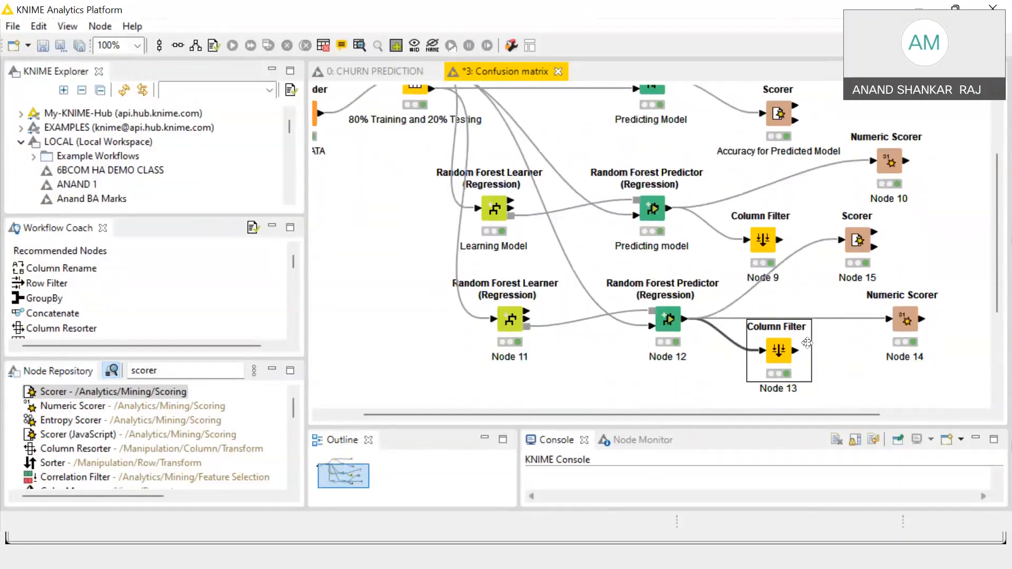
scroll(807, 343, "up", 2)
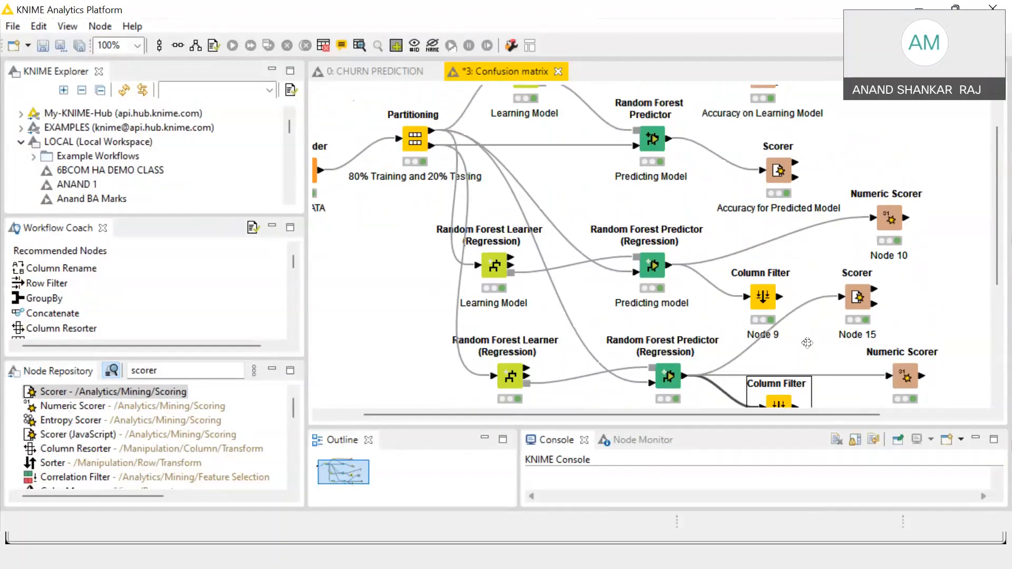
scroll(807, 343, "down", 4)
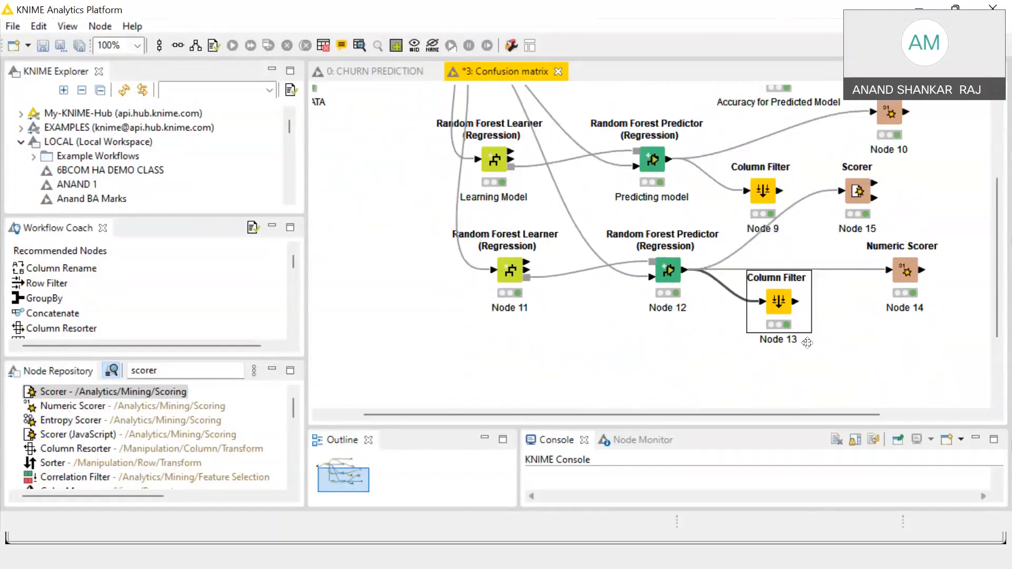
left_click(867, 363)
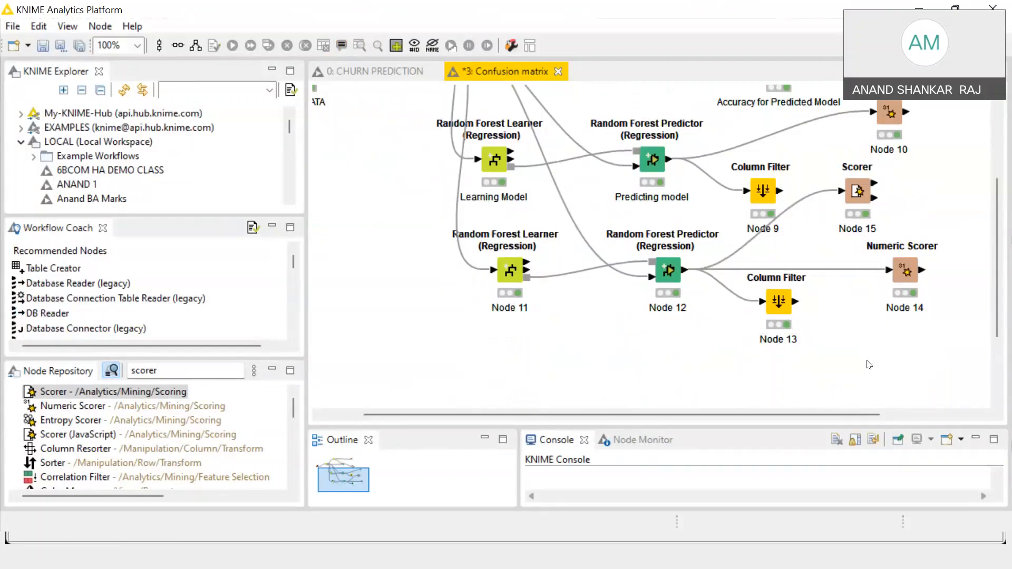
scroll(868, 365, "up", 5)
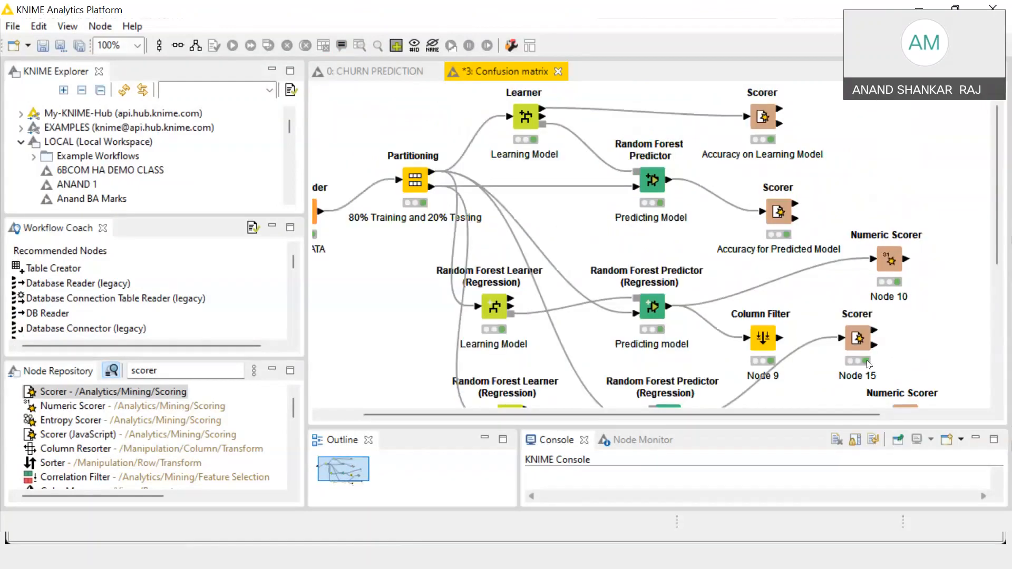
scroll(869, 365, "left", 2)
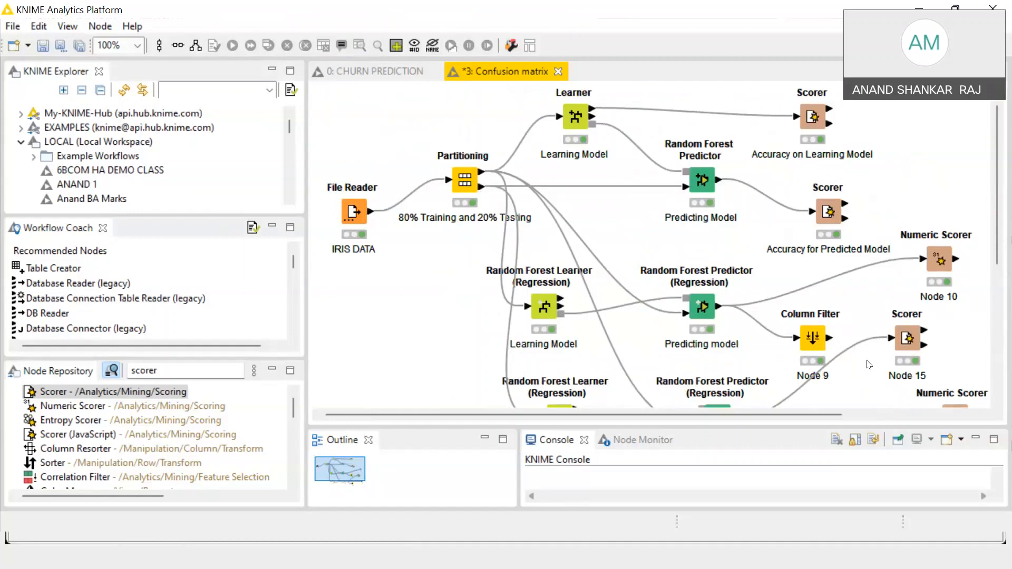
scroll(869, 365, "down", 1, "ctrl")
scroll(869, 365, "down", 3)
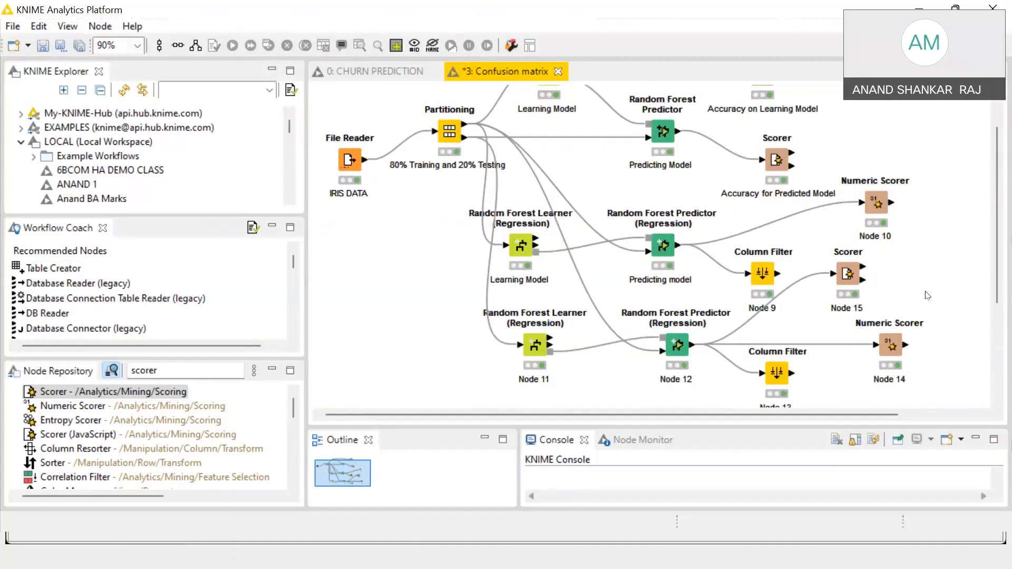
scroll(928, 296, "down", 2)
scroll(928, 295, "up", 2)
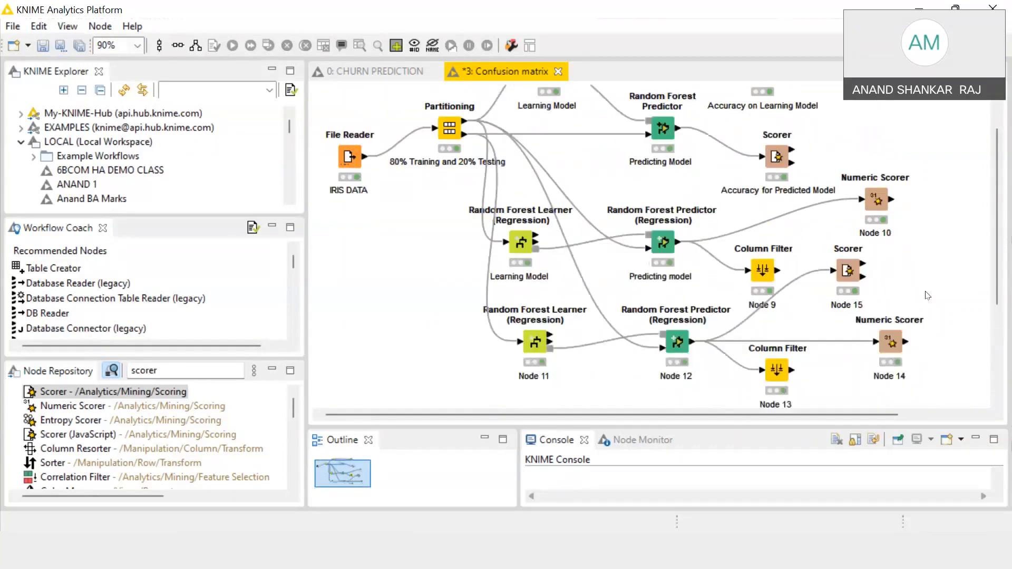
left_click(685, 562)
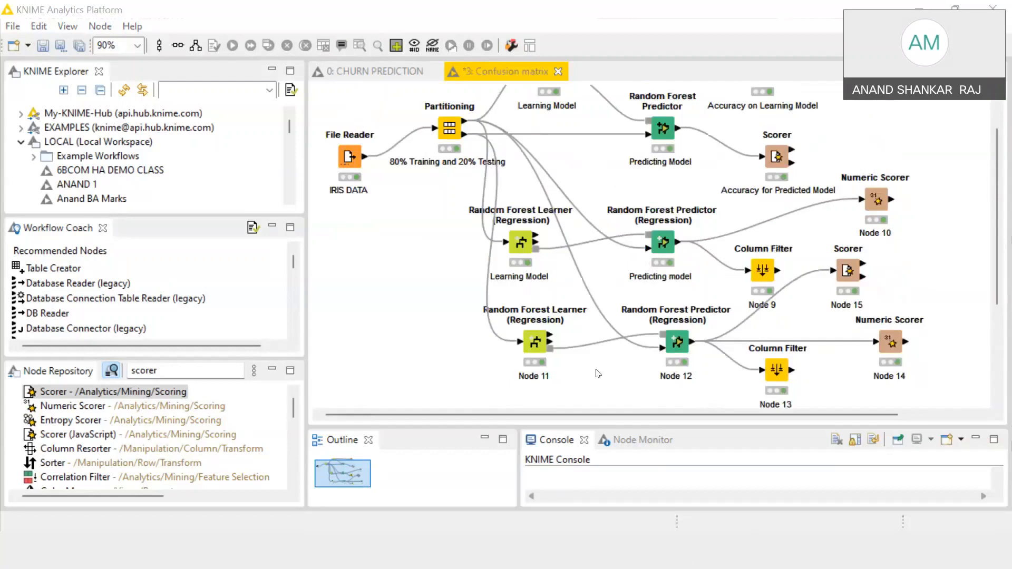
left_click(650, 481)
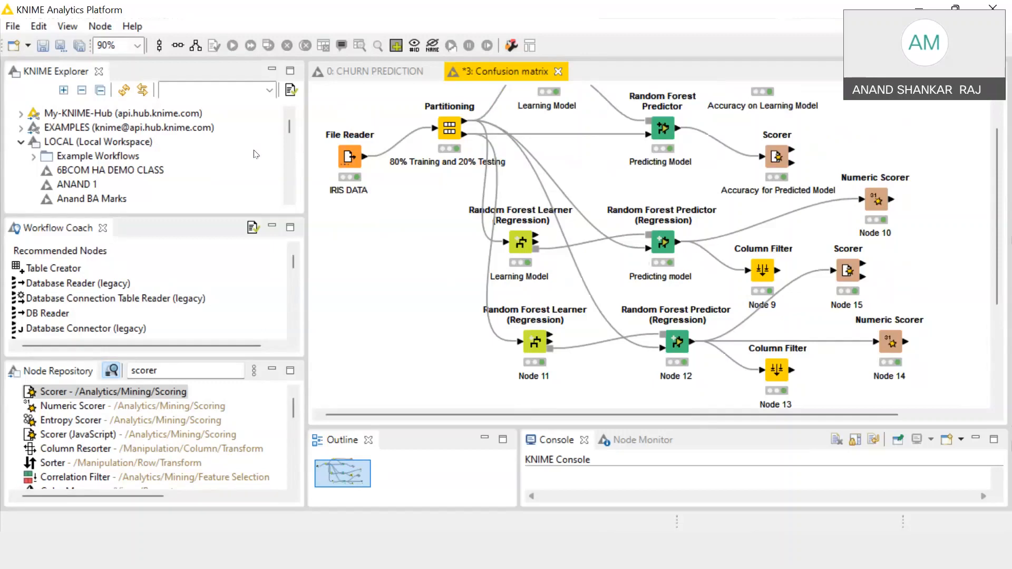
Save the workflow as a new copy named Confusion matrix 1 in the LOCAL workspace
scroll(349, 107, "up", 3)
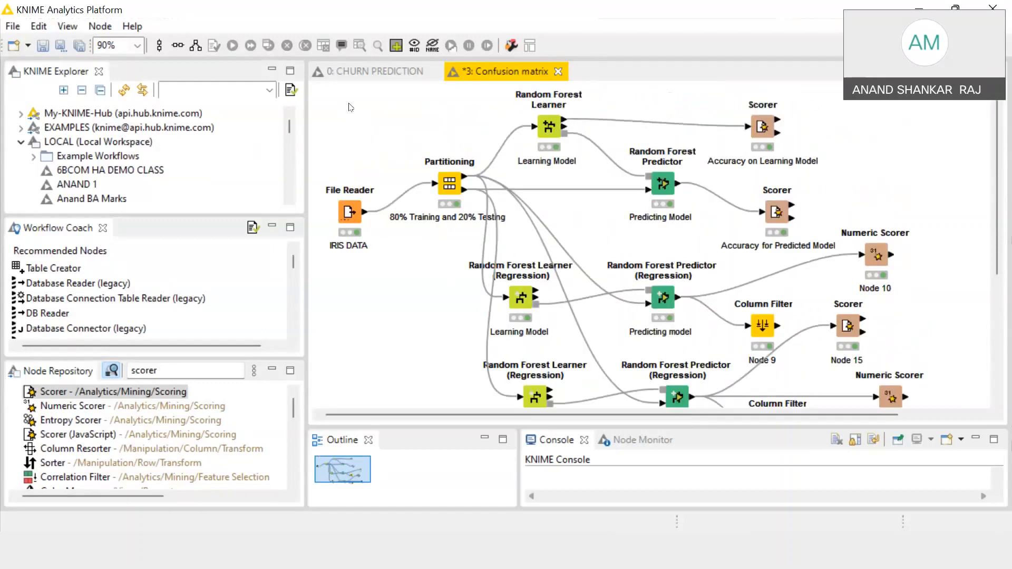
left_click(15, 29)
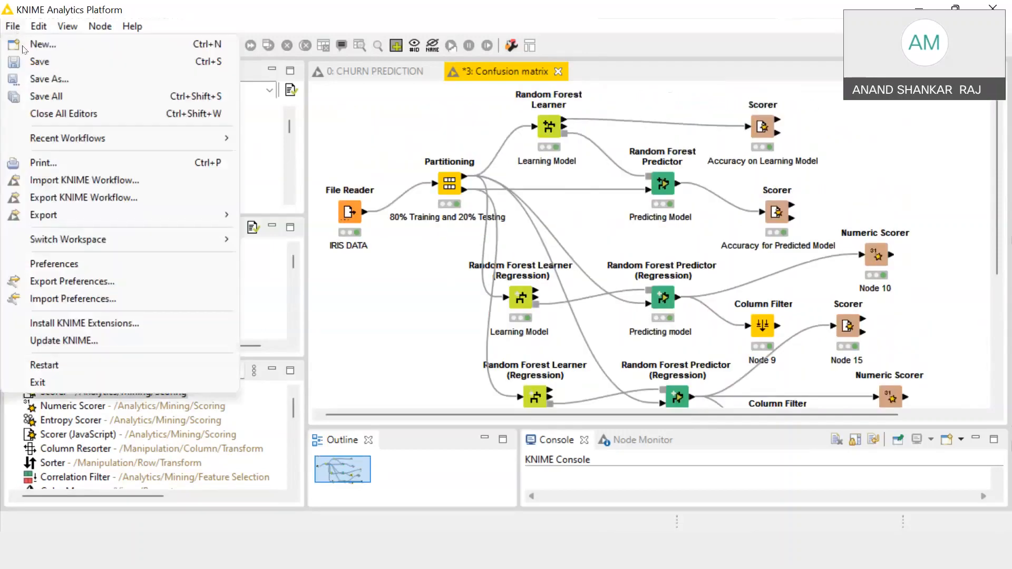
left_click(41, 80)
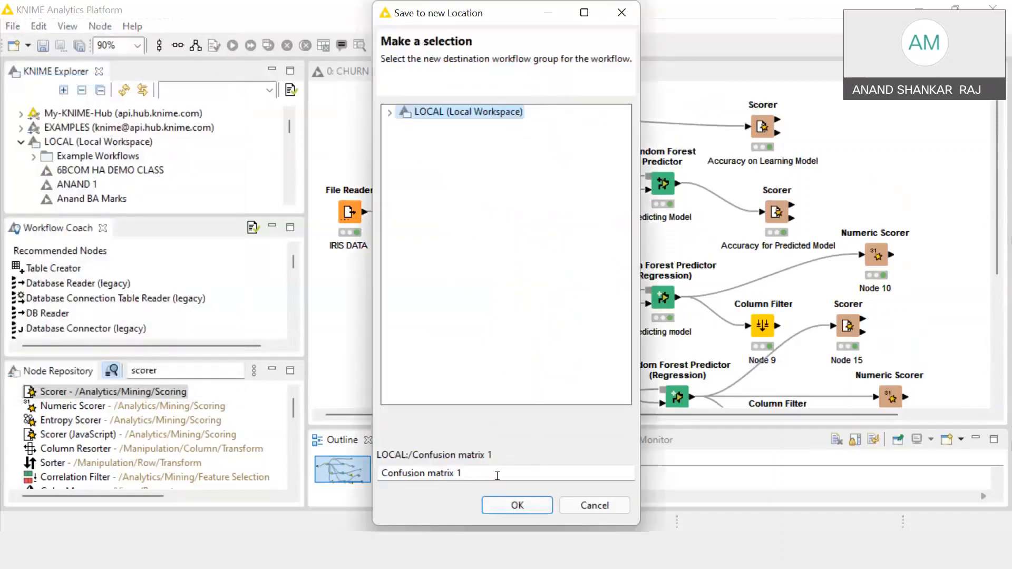
left_click(505, 504)
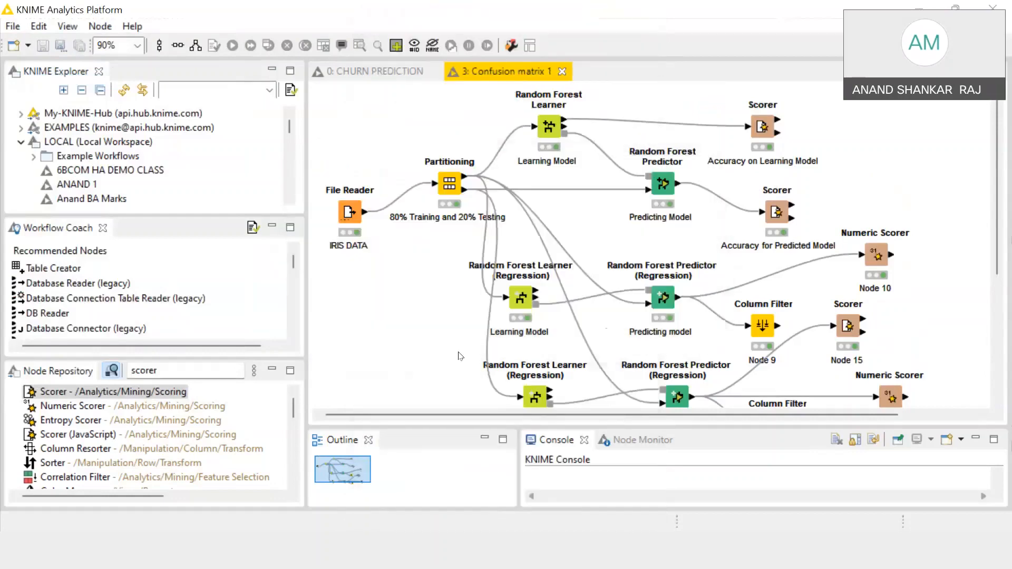
scroll(458, 357, "down", 2)
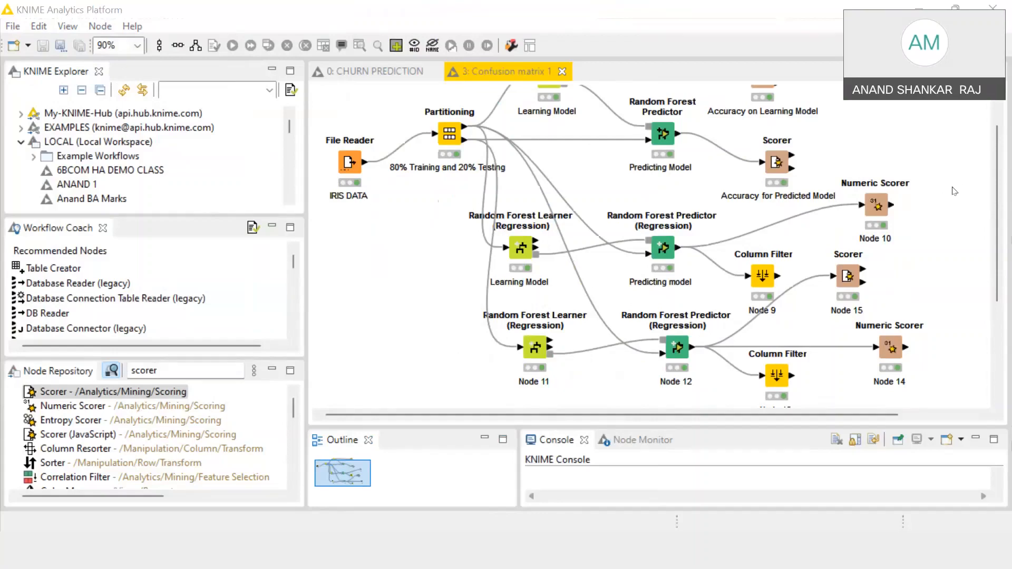
scroll(954, 192, "down", 2)
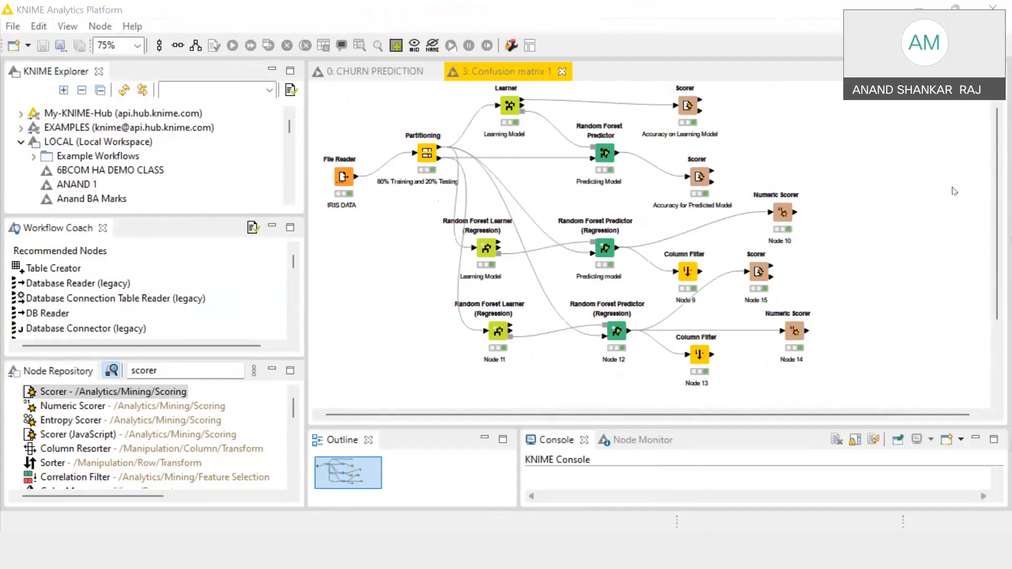